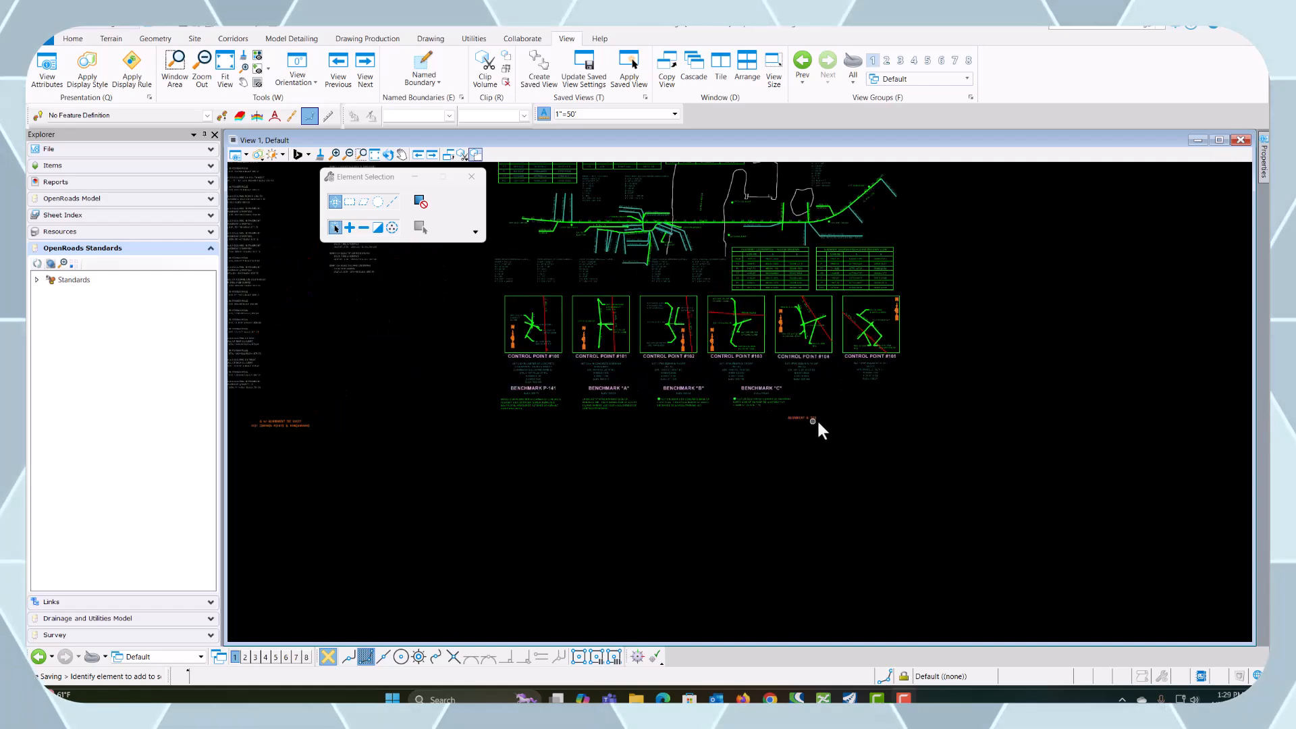
Step: Start placing a named boundary from a drawing boundary, using the Detail Sheet drawing boundary
{"action": "scroll", "coordinate": [836, 455], "scroll_direction": "down", "scroll_amount": 3}
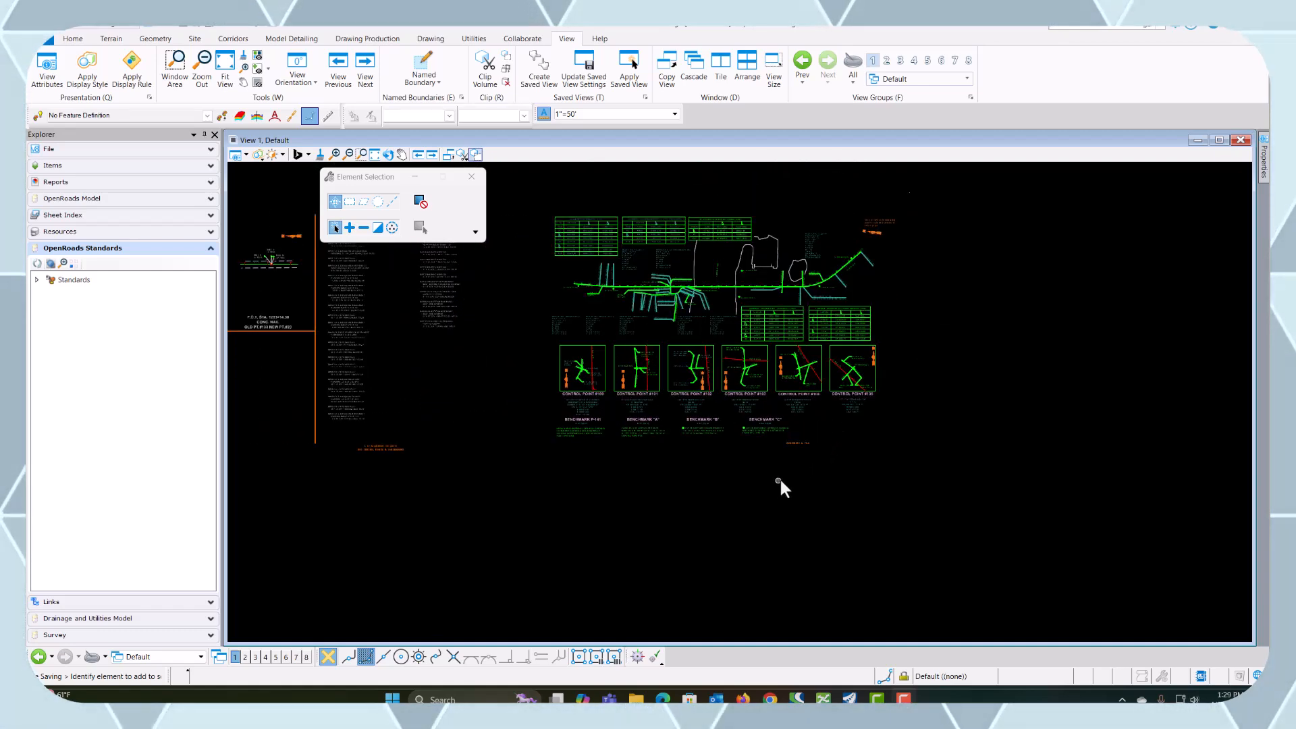
{"action": "scroll", "coordinate": [779, 480], "scroll_direction": "down", "scroll_amount": 1}
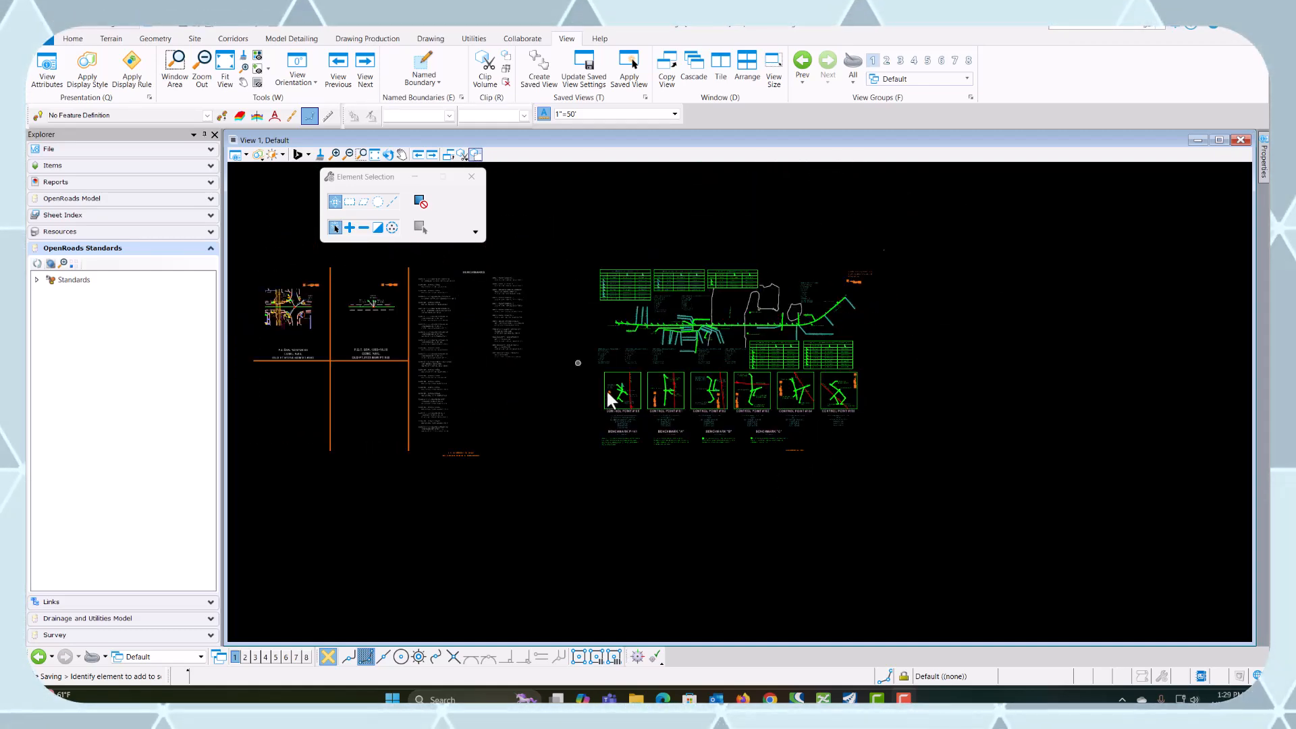
{"action": "scroll", "coordinate": [709, 356], "scroll_direction": "up", "scroll_amount": 2}
{"action": "scroll", "coordinate": [837, 507], "scroll_direction": "up", "scroll_amount": 2}
{"action": "scroll", "coordinate": [834, 492], "scroll_direction": "down", "scroll_amount": 2}
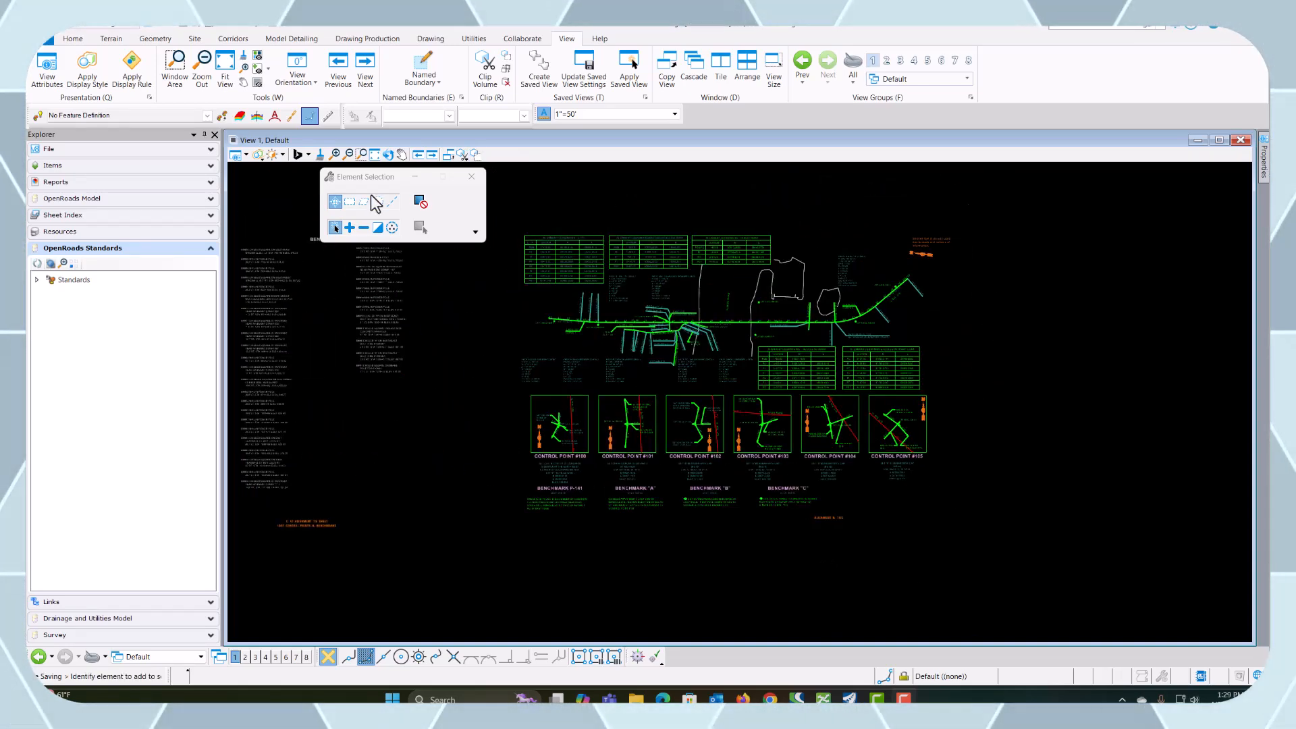
{"action": "left_click", "coordinate": [383, 38]}
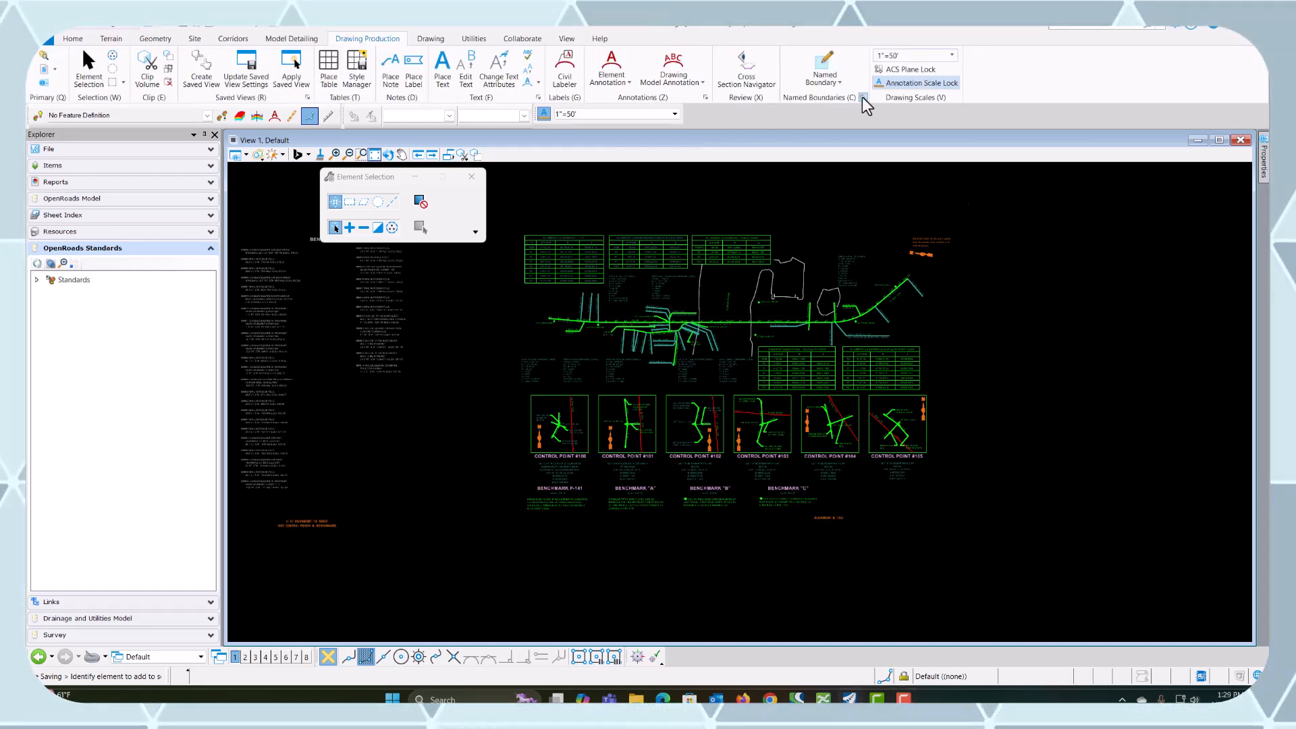
{"action": "left_click", "coordinate": [834, 86]}
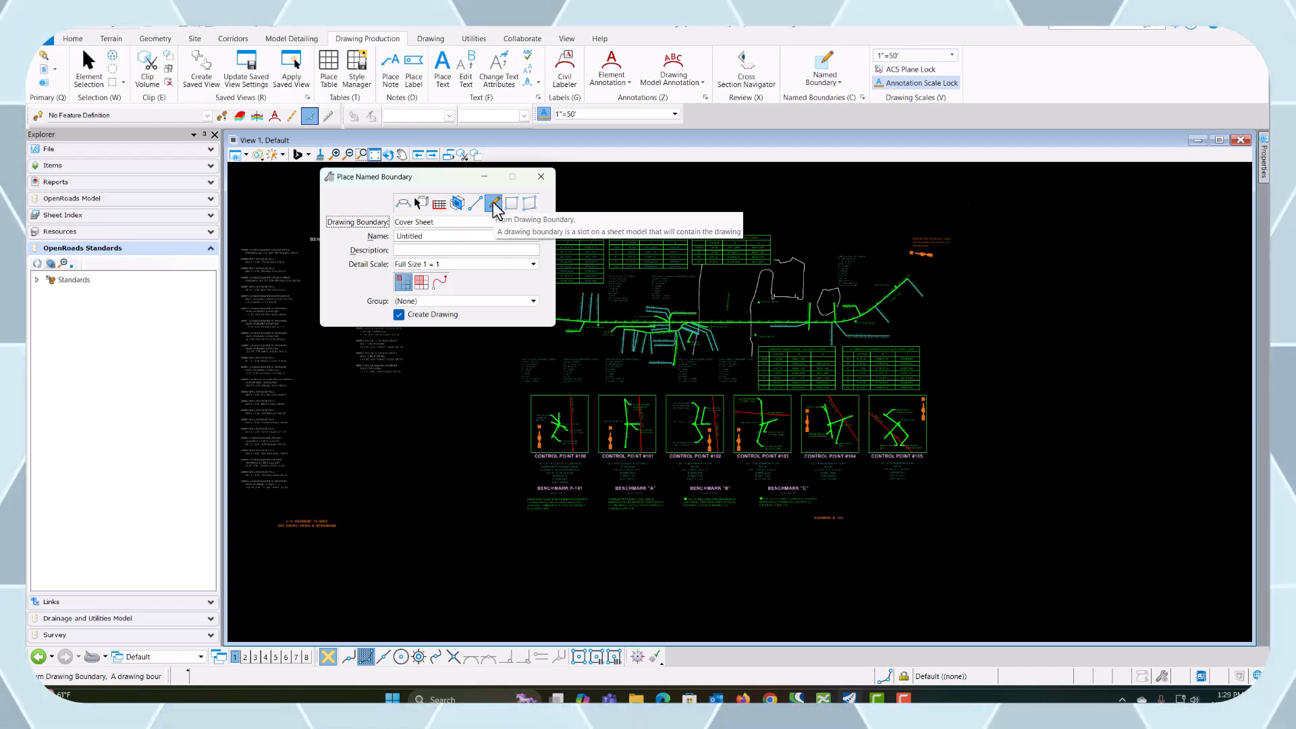
{"action": "left_click", "coordinate": [480, 224]}
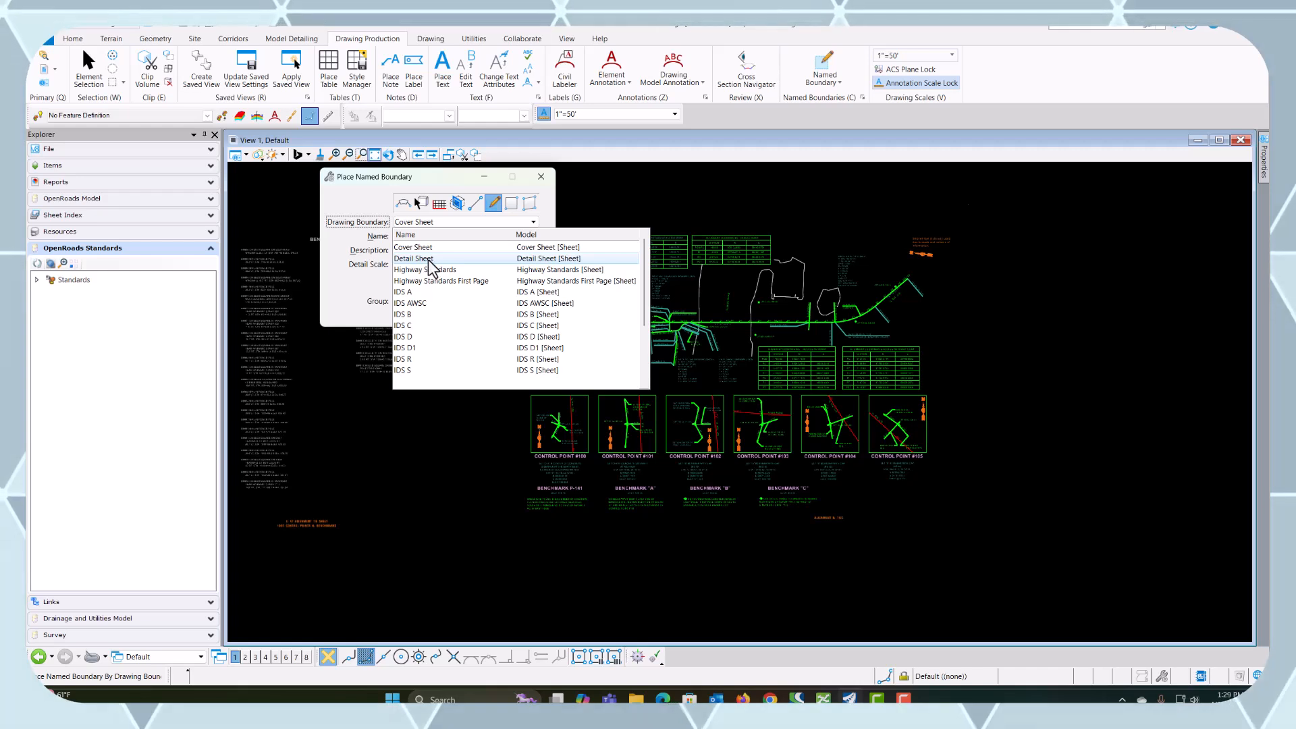
{"action": "left_click", "coordinate": [425, 259]}
Step: Name the boundary "Alignments and Ties" and set its detail scale to 1"=50'
{"action": "left_click", "coordinate": [363, 236]}
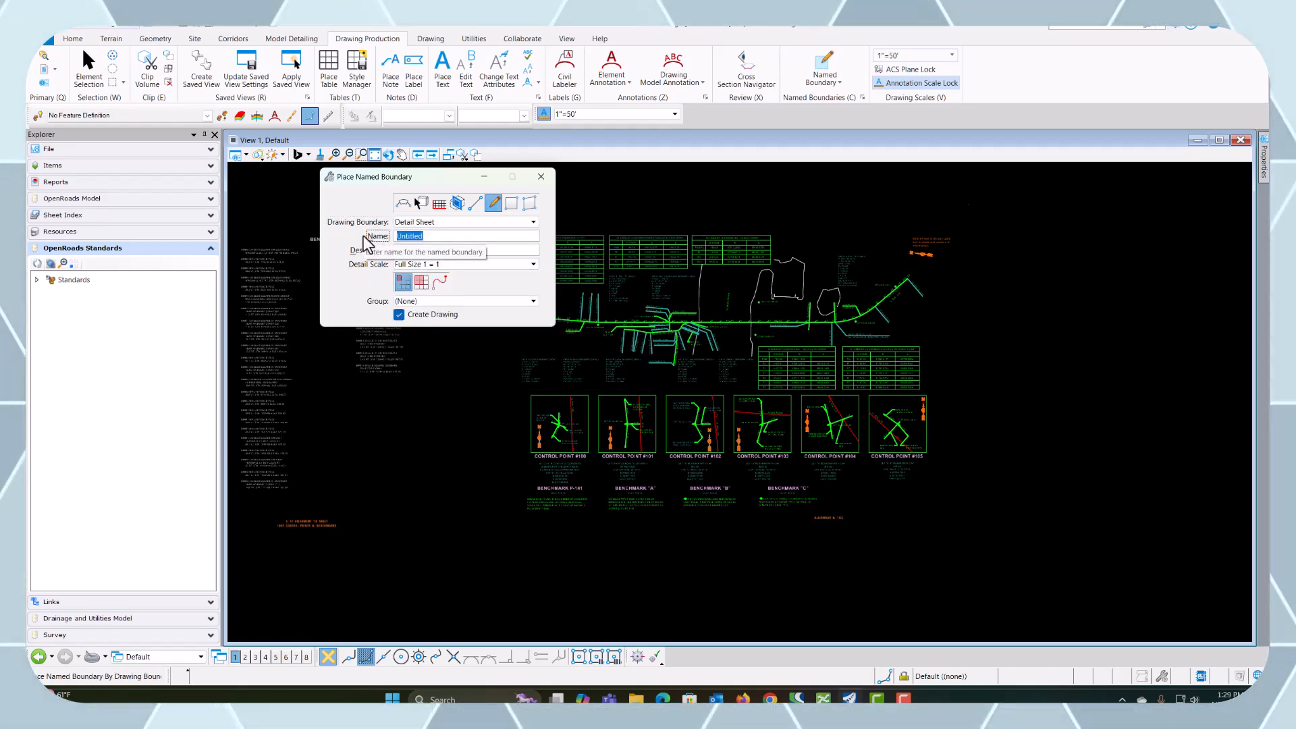
{"action": "type", "text": "Alignm"}
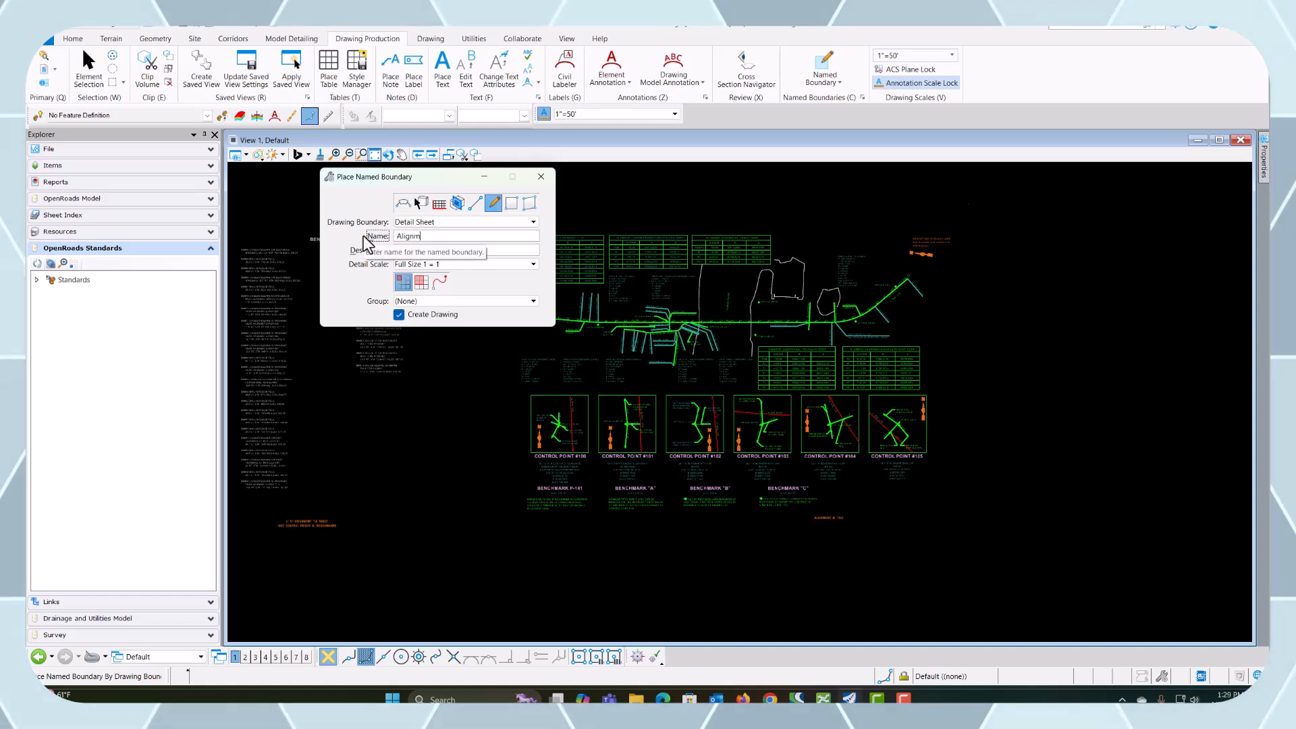
{"action": "type", "text": "ents and "}
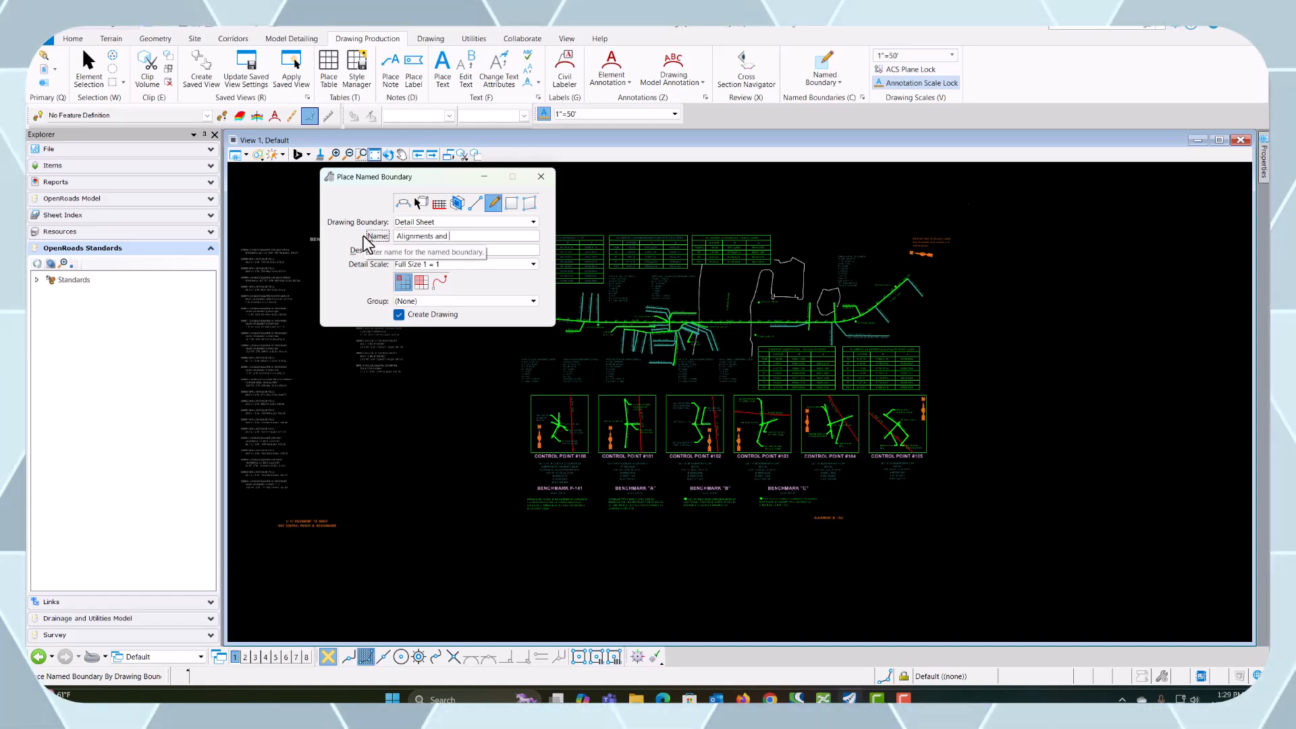
{"action": "type", "text": "Ties"}
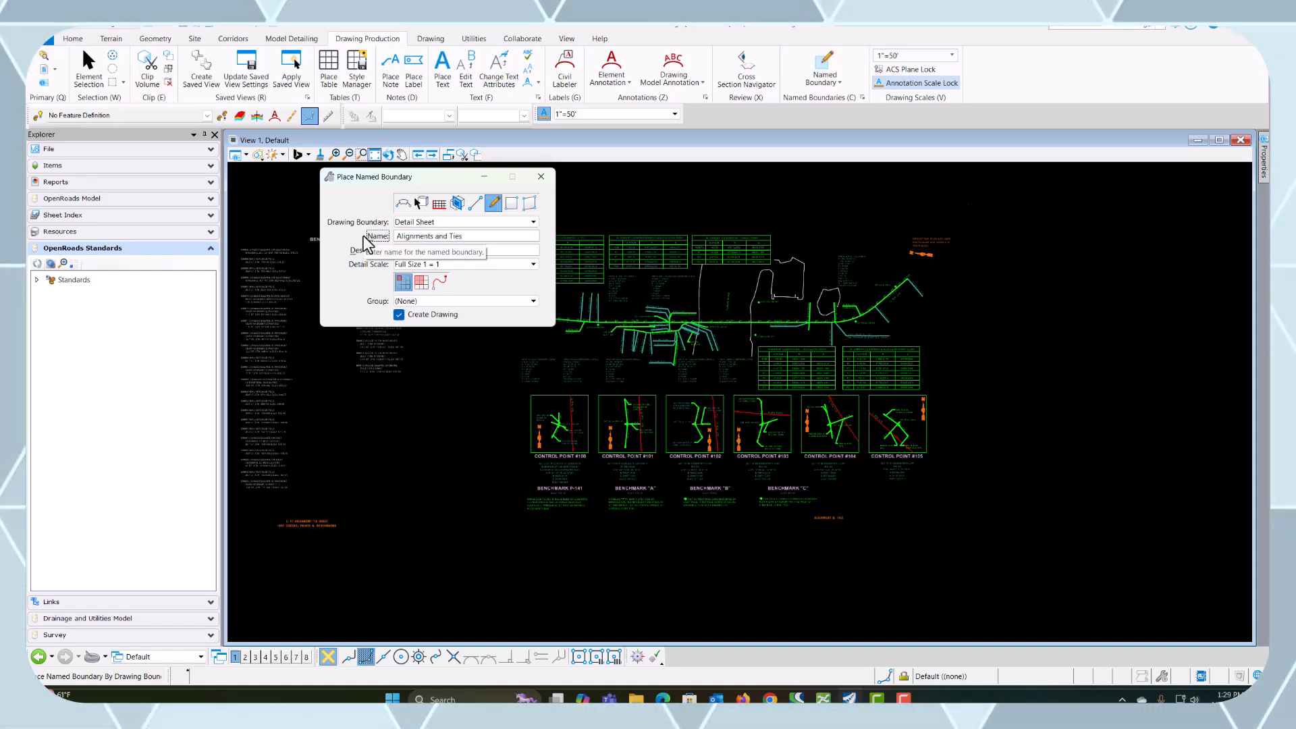
{"action": "left_click", "coordinate": [485, 265]}
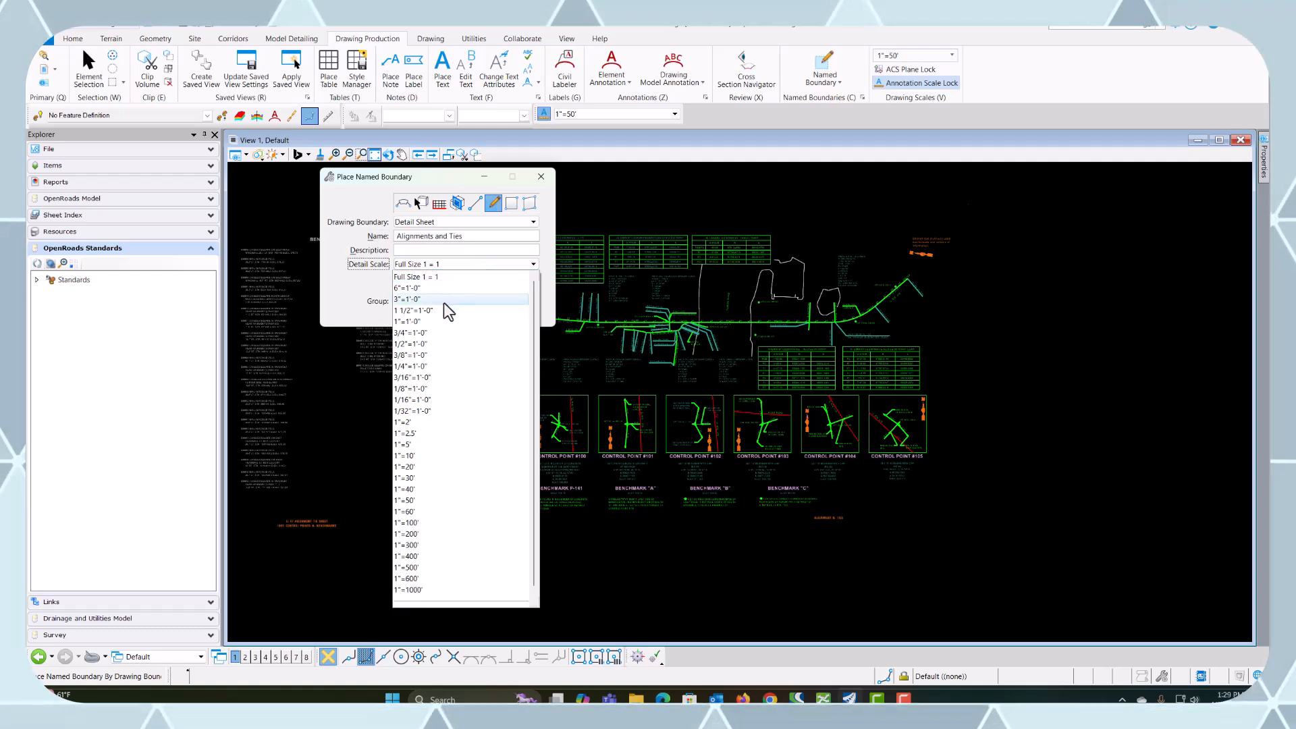
{"action": "left_click", "coordinate": [432, 503]}
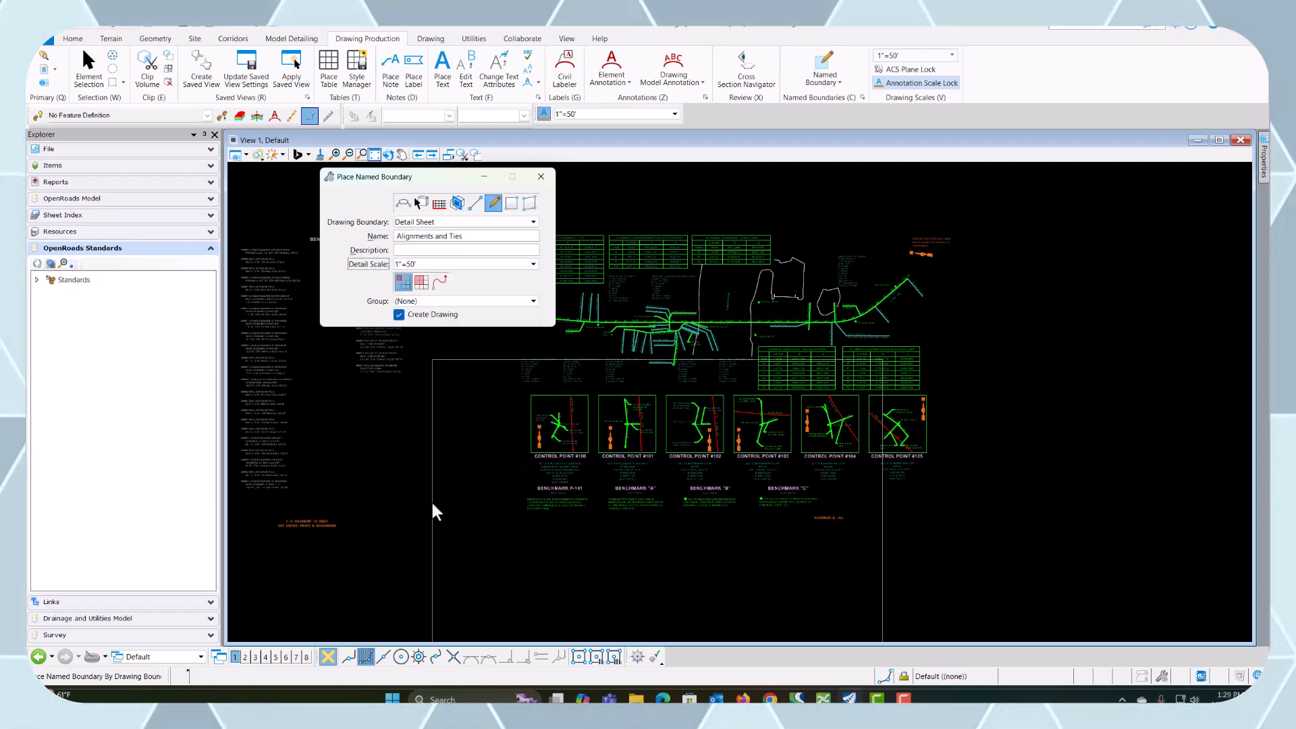
{"action": "scroll", "coordinate": [660, 501], "scroll_direction": "down", "scroll_amount": 2}
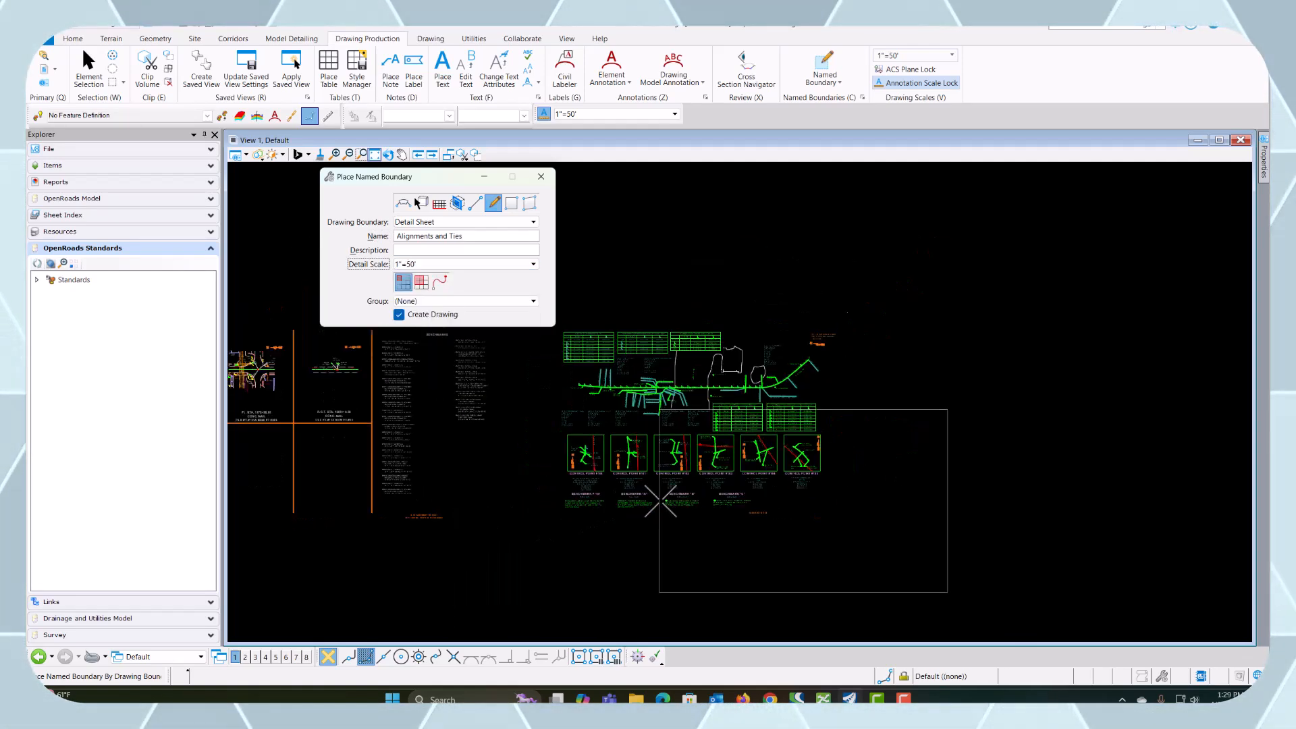
{"action": "left_click", "coordinate": [557, 420]}
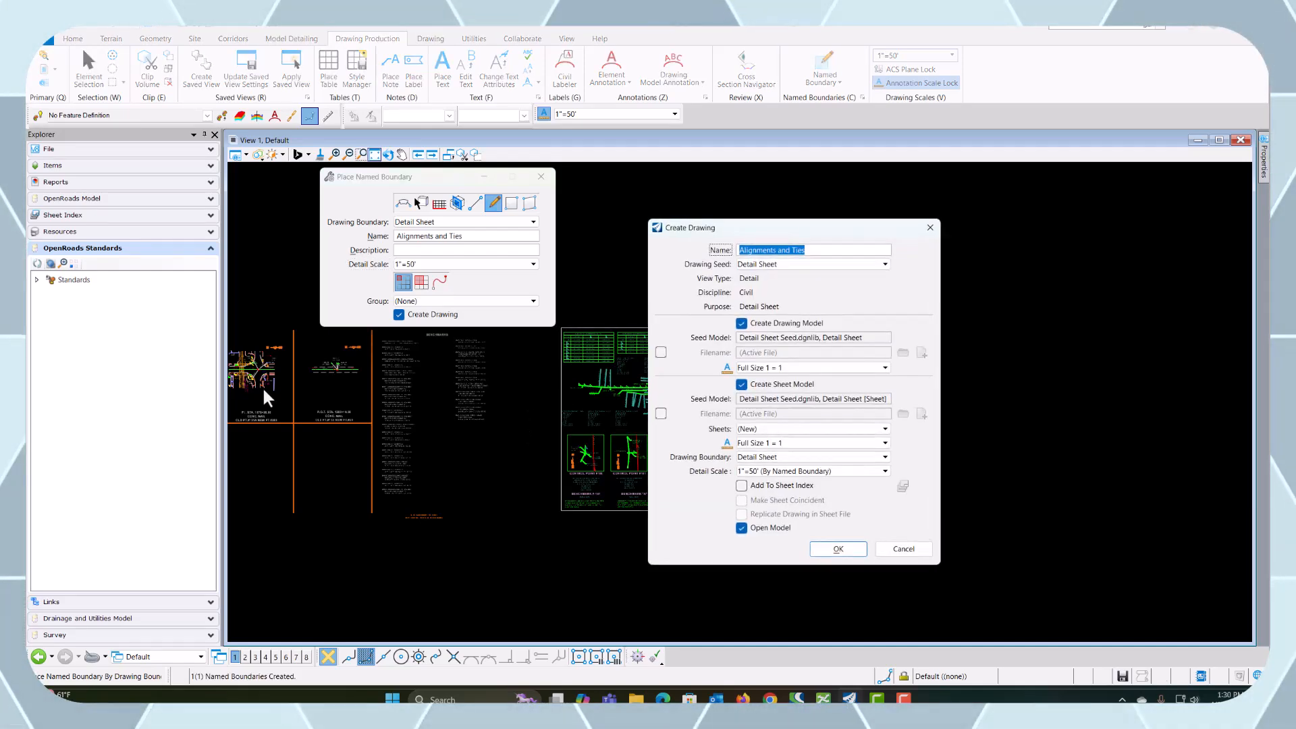
{"action": "scroll", "coordinate": [566, 422], "scroll_direction": "up", "scroll_amount": 5}
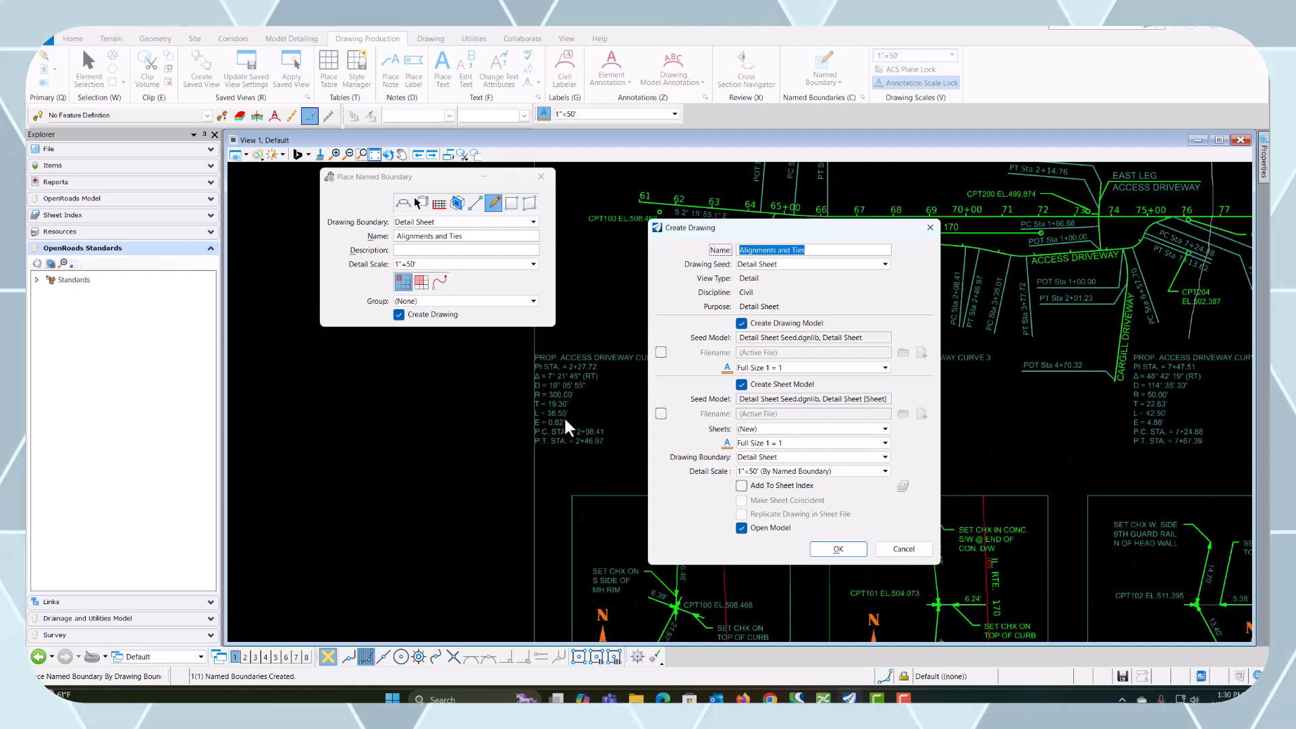
{"action": "scroll", "coordinate": [525, 439], "scroll_direction": "down", "scroll_amount": 5}
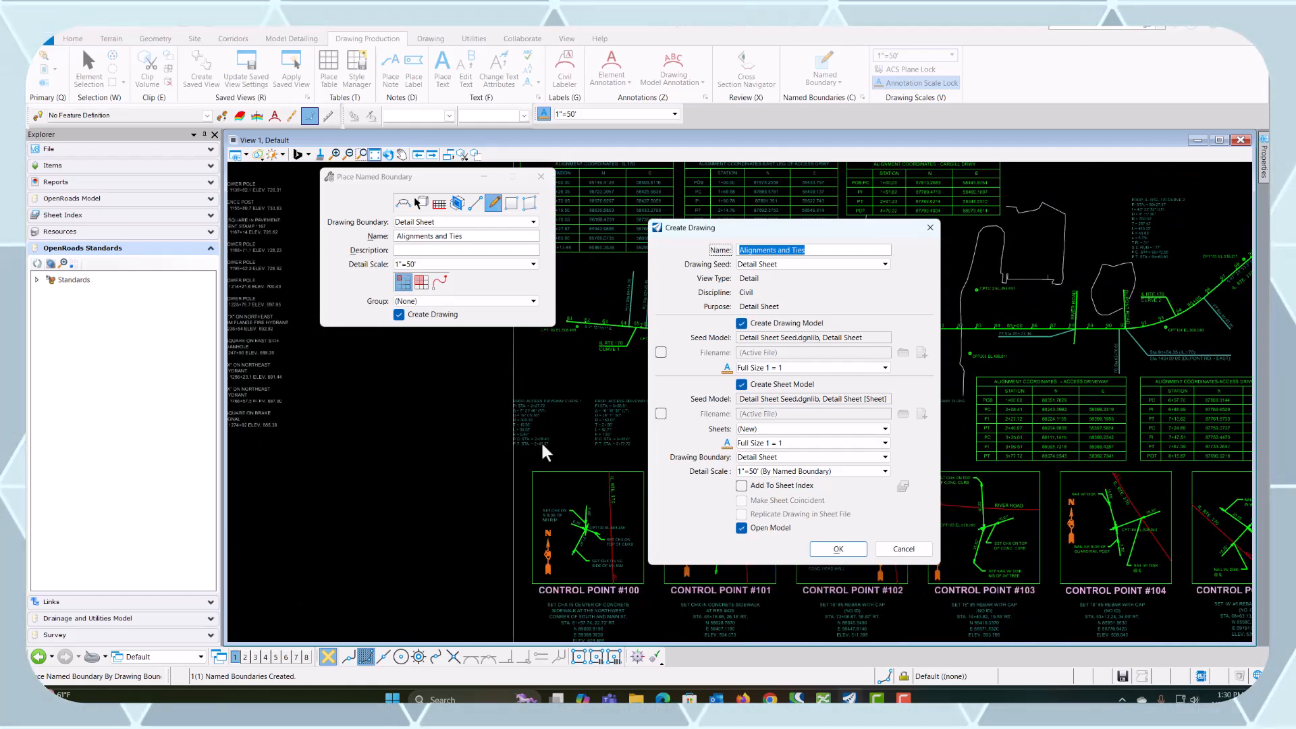
{"action": "scroll", "coordinate": [540, 440], "scroll_direction": "down", "scroll_amount": 3}
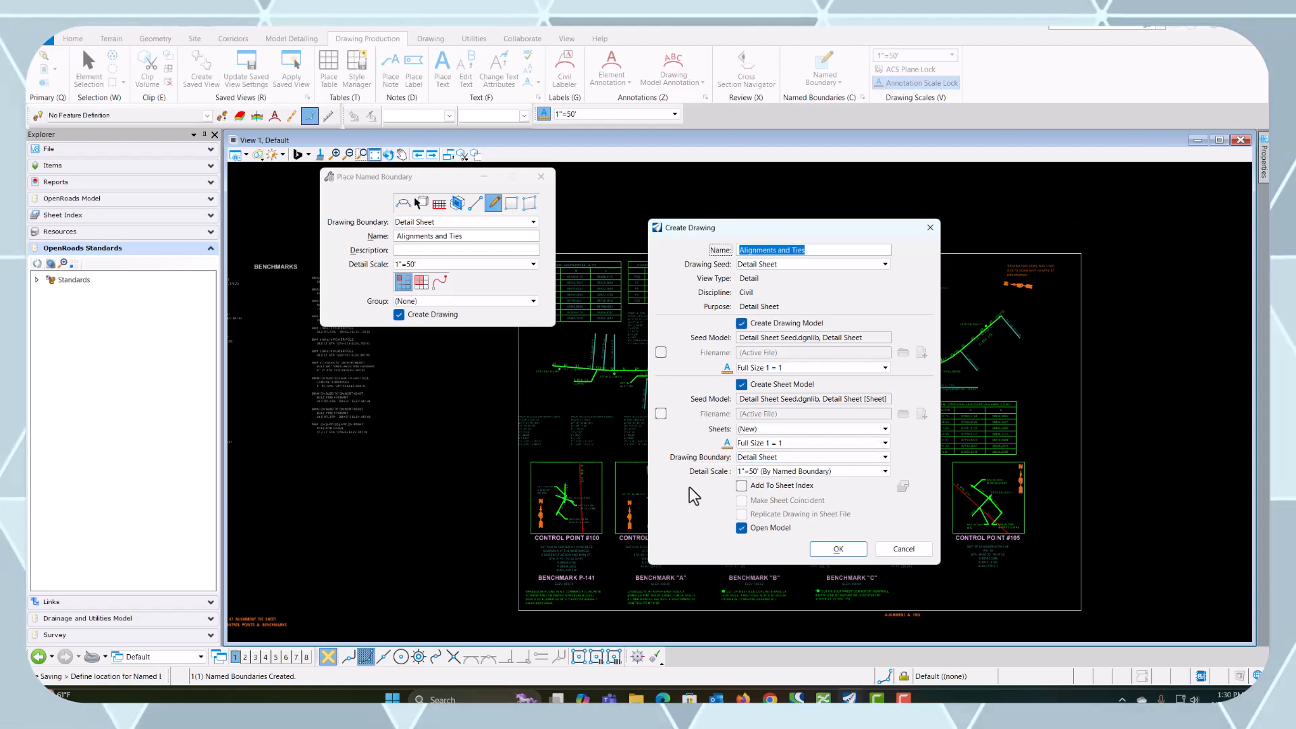
{"action": "left_click", "coordinate": [904, 549]}
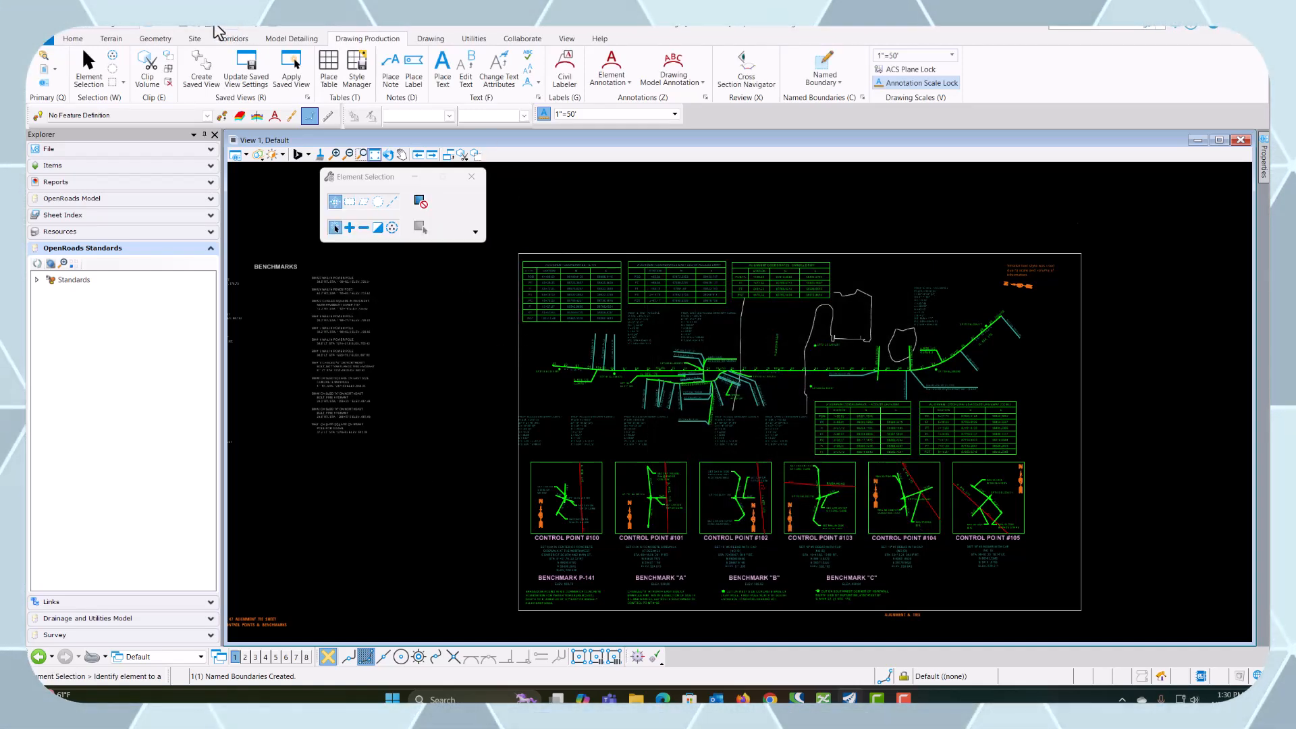
{"action": "key", "text": "ctrl+z"}
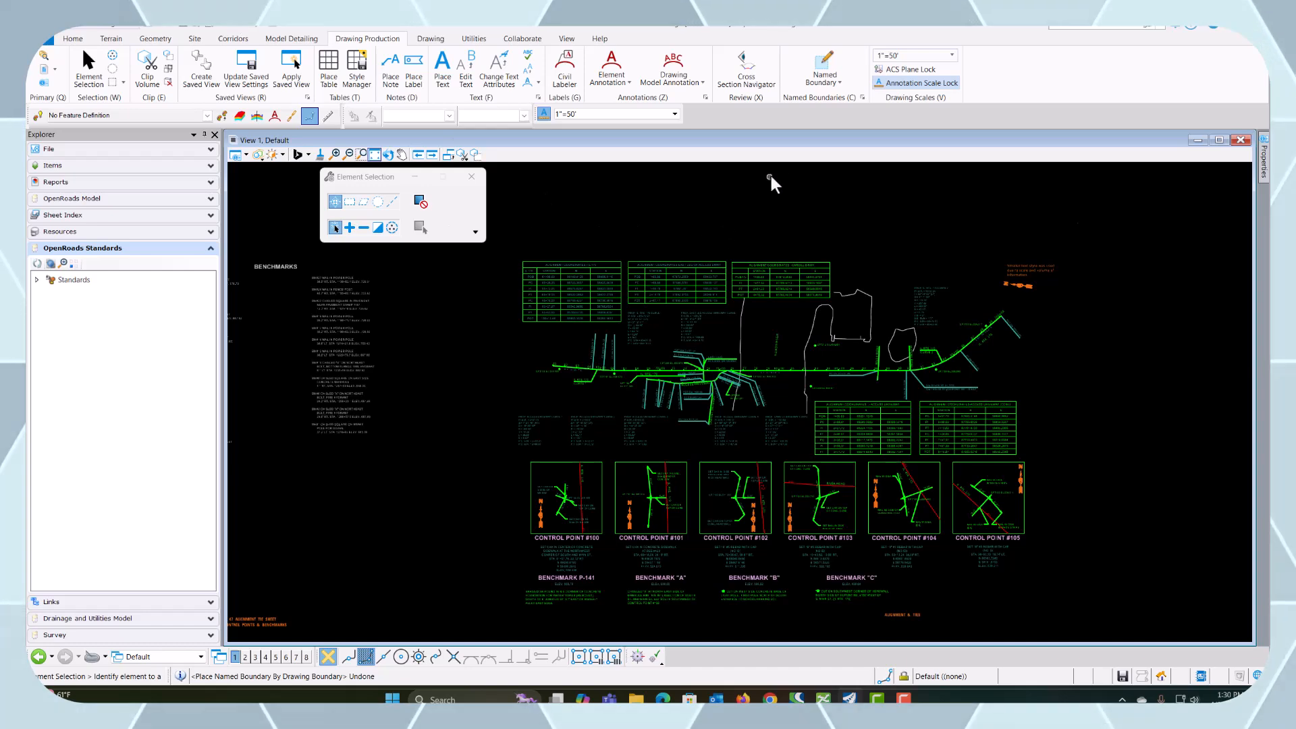
Step: Place the Alignments and Ties named boundary around the alignment plan, coordinate tables and control point details
{"action": "left_click", "coordinate": [825, 64]}
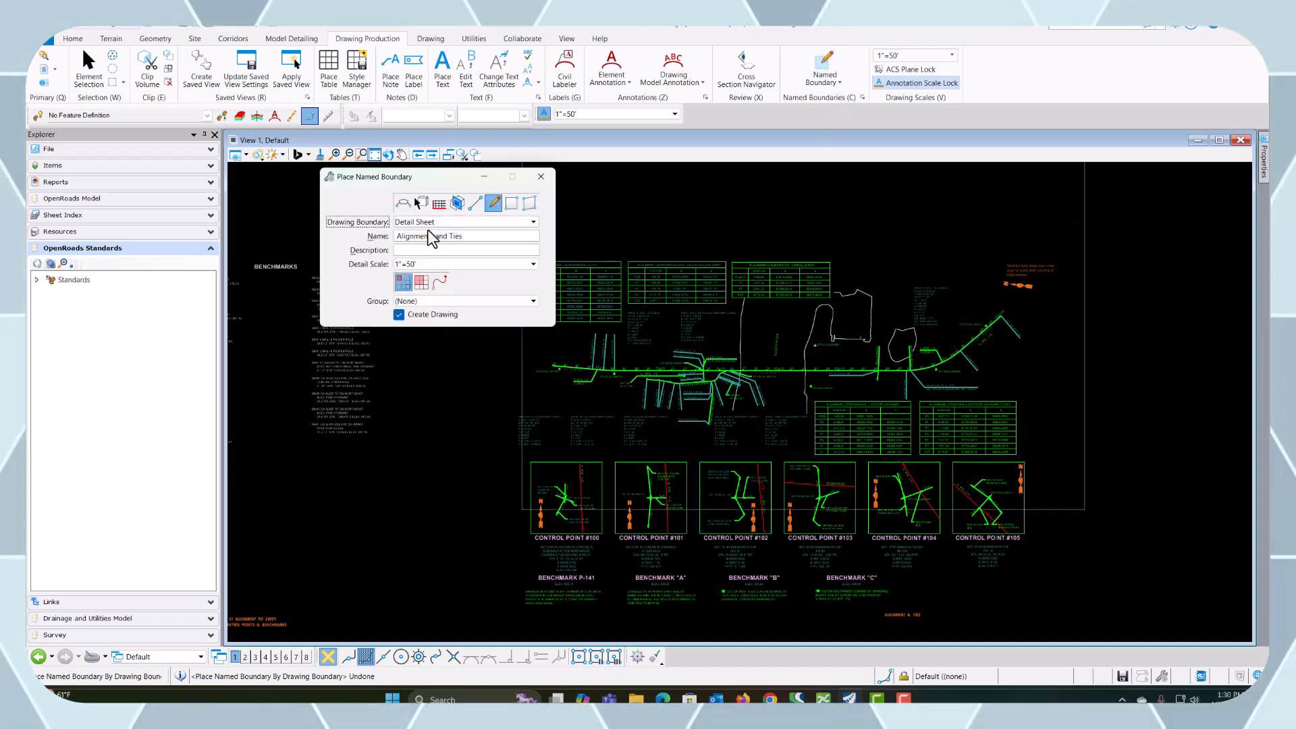
{"action": "scroll", "coordinate": [713, 451], "scroll_direction": "down", "scroll_amount": 2}
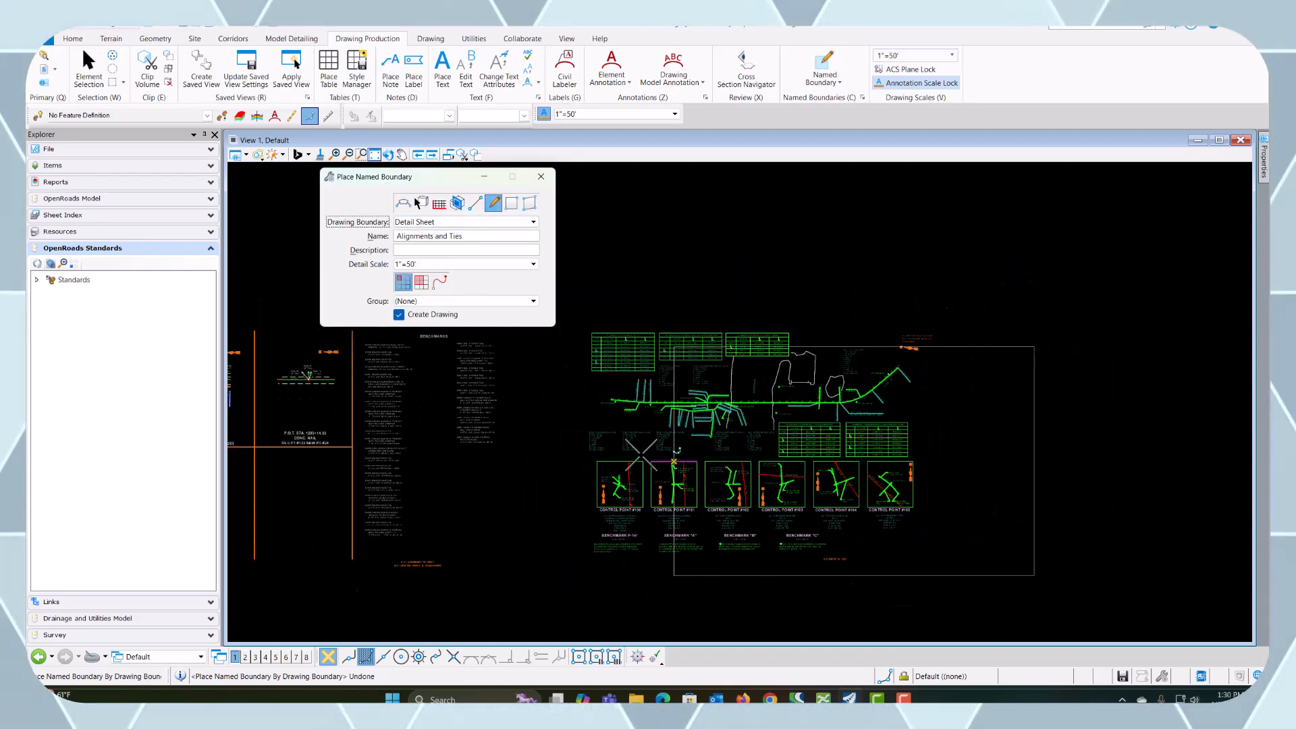
{"action": "left_click", "coordinate": [578, 437]}
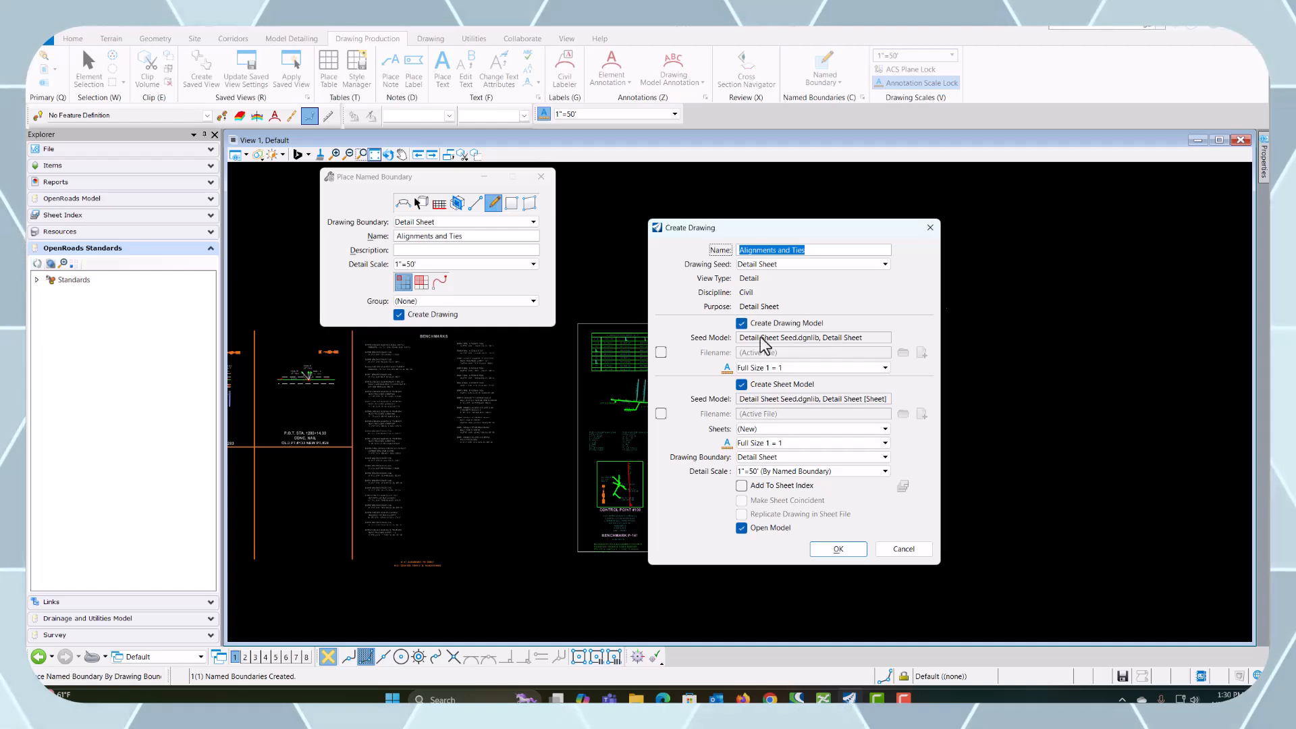
Step: Set the drawing model's annotation scale to 1"=50' and create the drawing and sheet models
{"action": "left_click", "coordinate": [746, 368]}
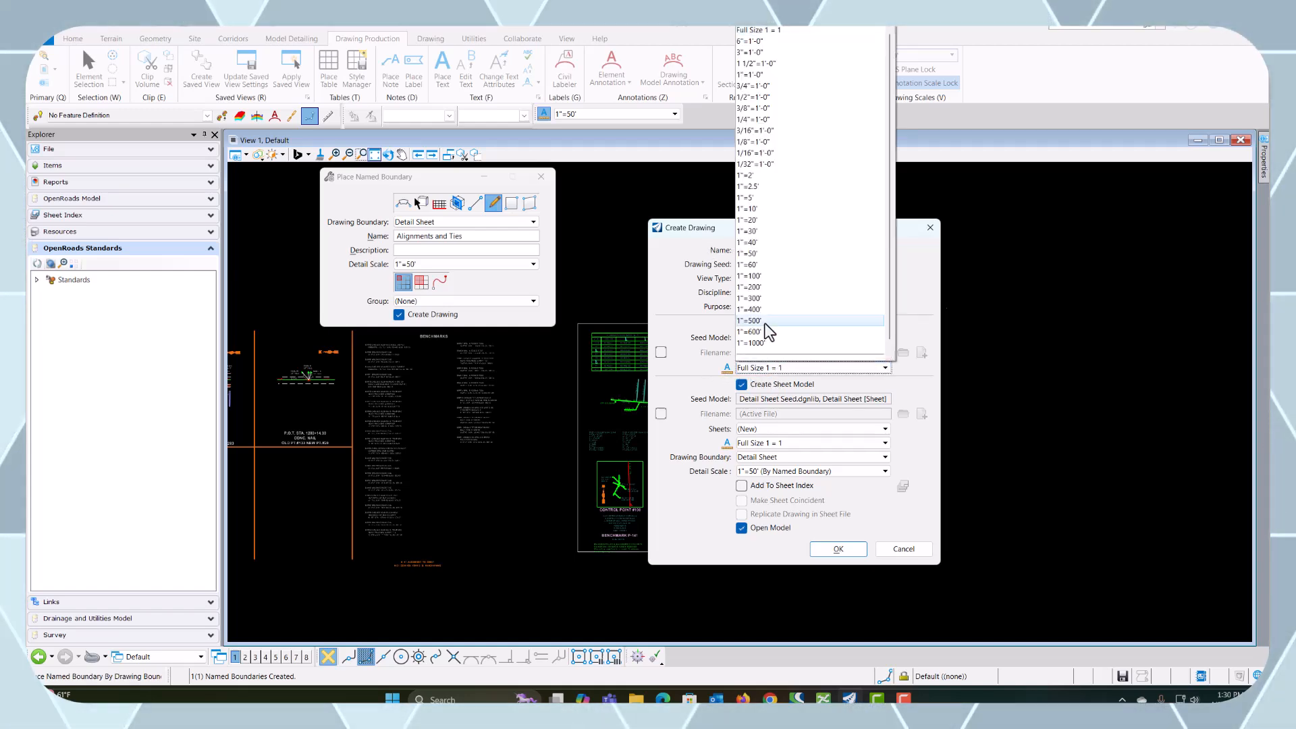
{"action": "left_click", "coordinate": [748, 253]}
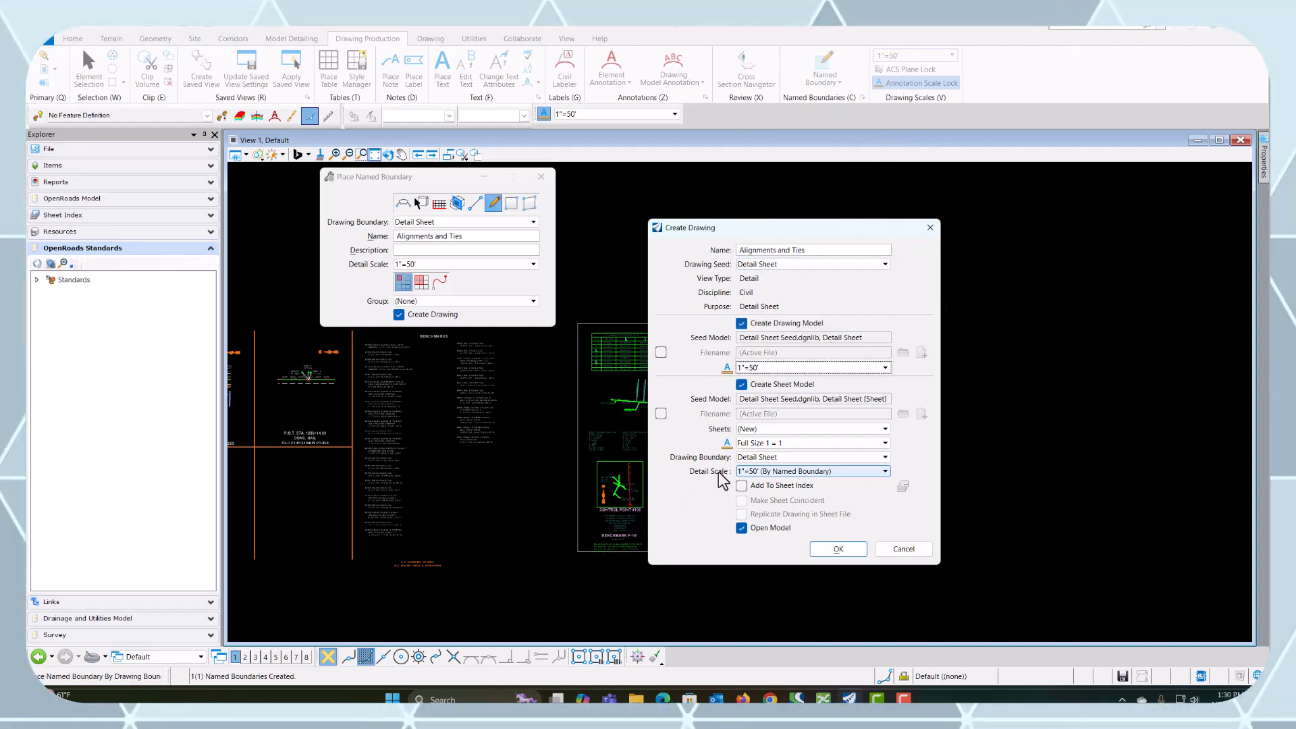
{"action": "left_click", "coordinate": [825, 550]}
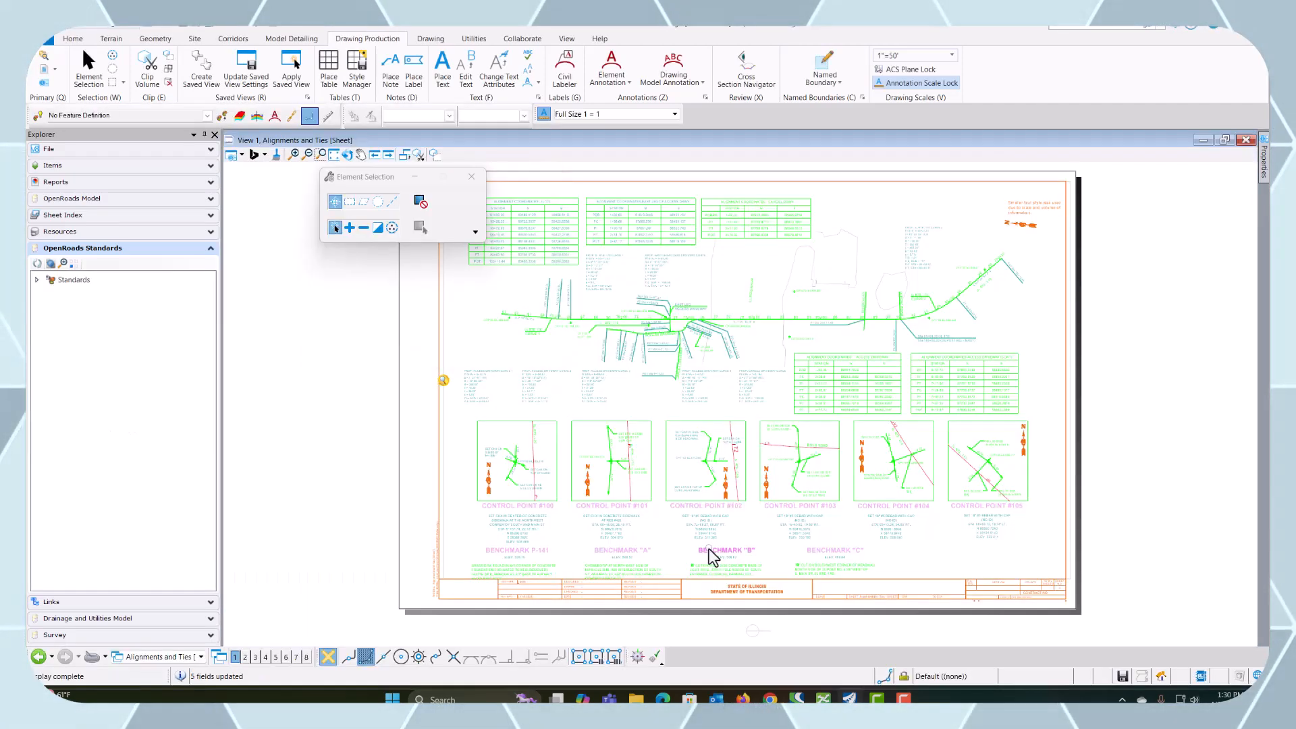
Step: Review the Alignments and Ties sheet and return to the Default model
{"action": "scroll", "coordinate": [776, 258], "scroll_direction": "up", "scroll_amount": 3}
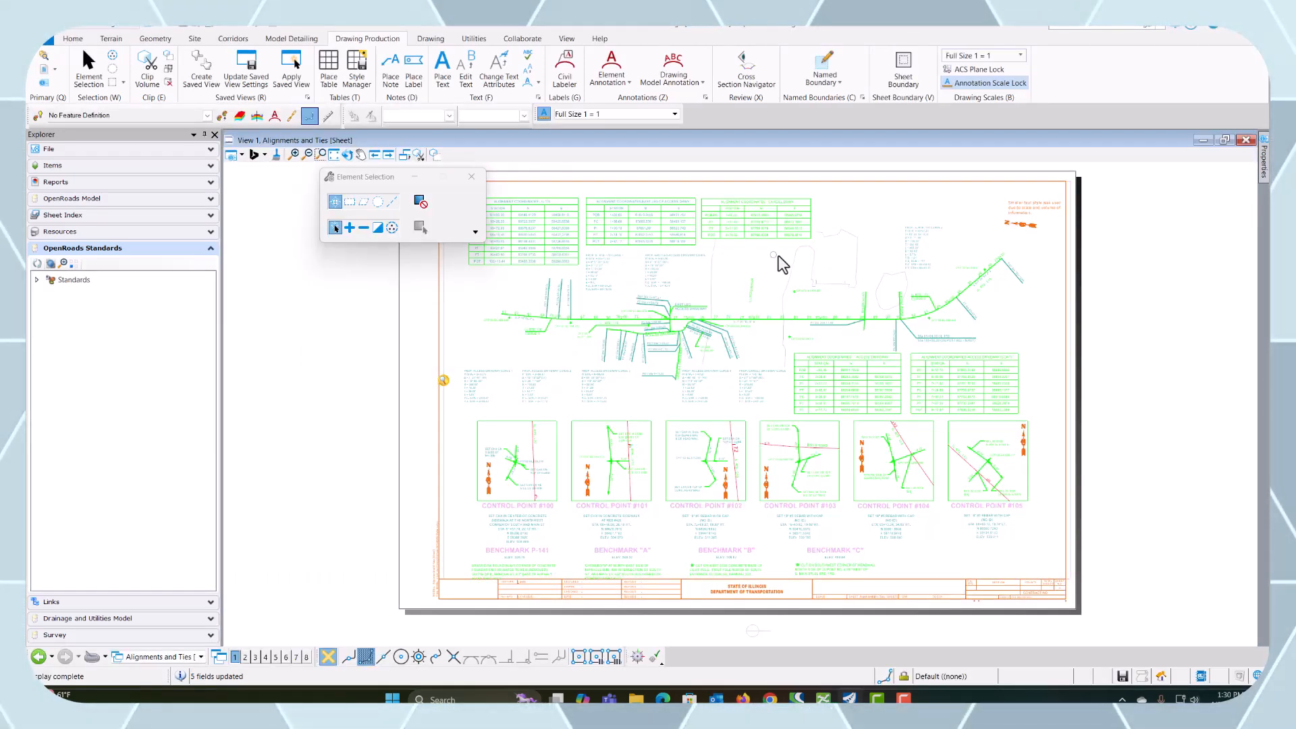
{"action": "scroll", "coordinate": [694, 451], "scroll_direction": "down", "scroll_amount": 1}
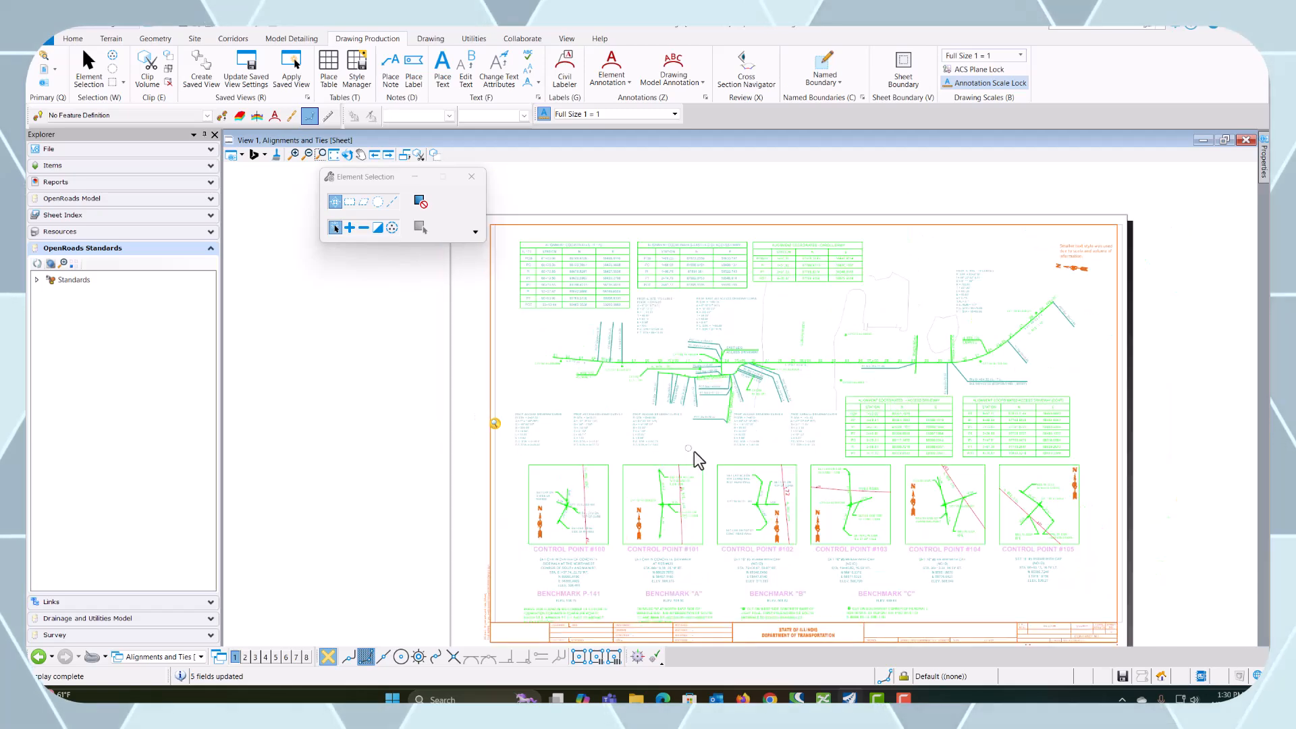
{"action": "scroll", "coordinate": [898, 529], "scroll_direction": "down", "scroll_amount": 1}
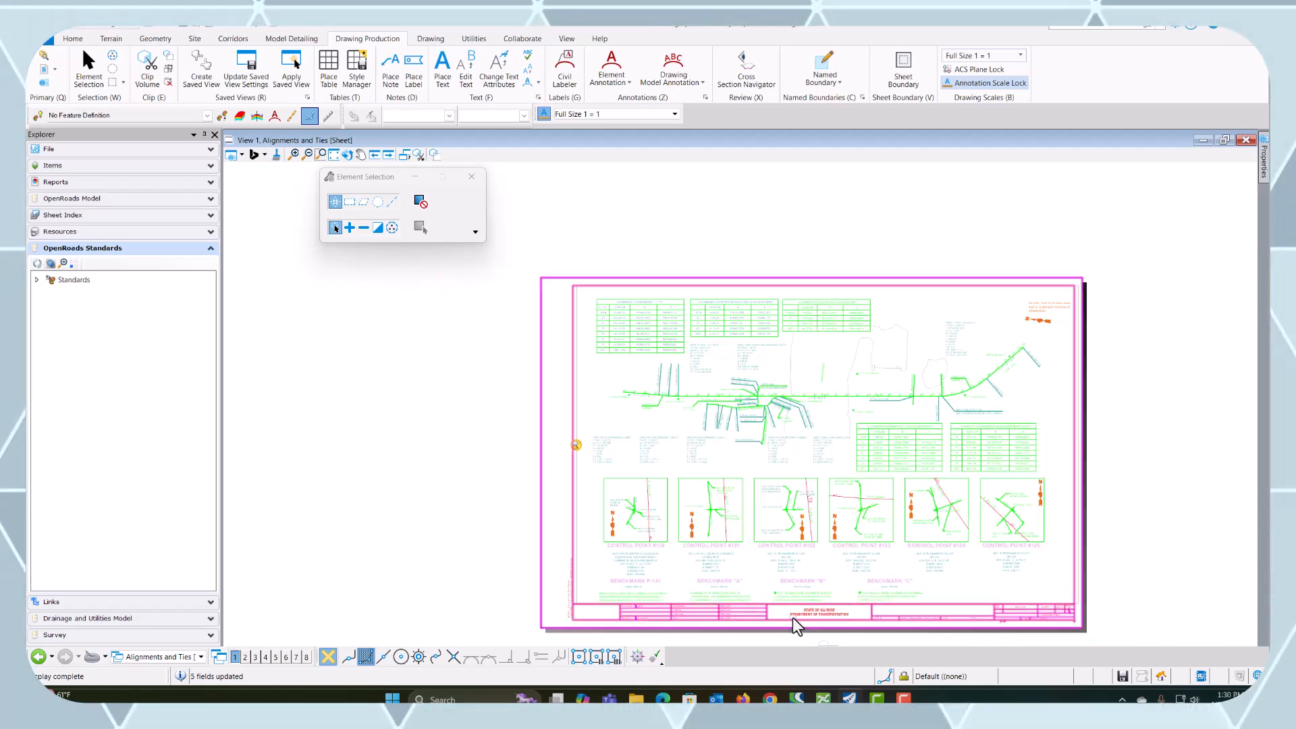
{"action": "scroll", "coordinate": [515, 514], "scroll_direction": "down", "scroll_amount": 1}
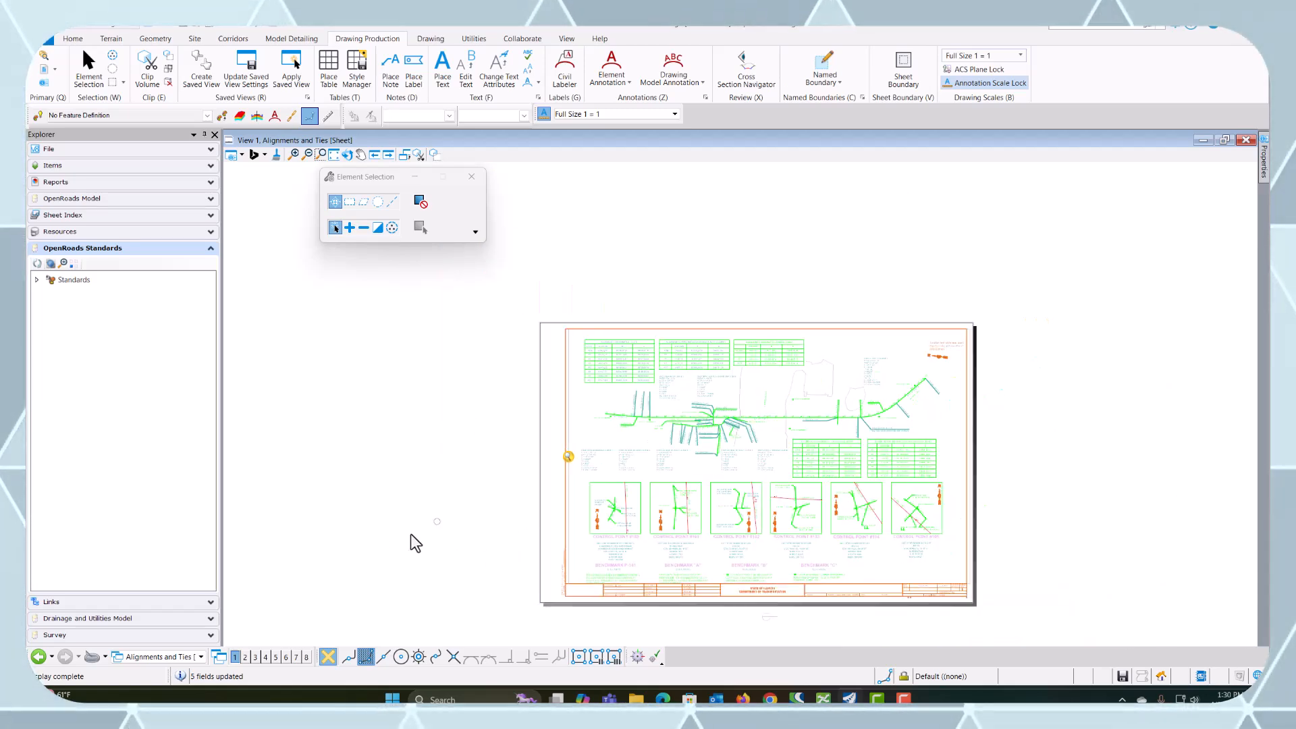
{"action": "left_click", "coordinate": [170, 655]}
{"action": "left_click", "coordinate": [159, 607]}
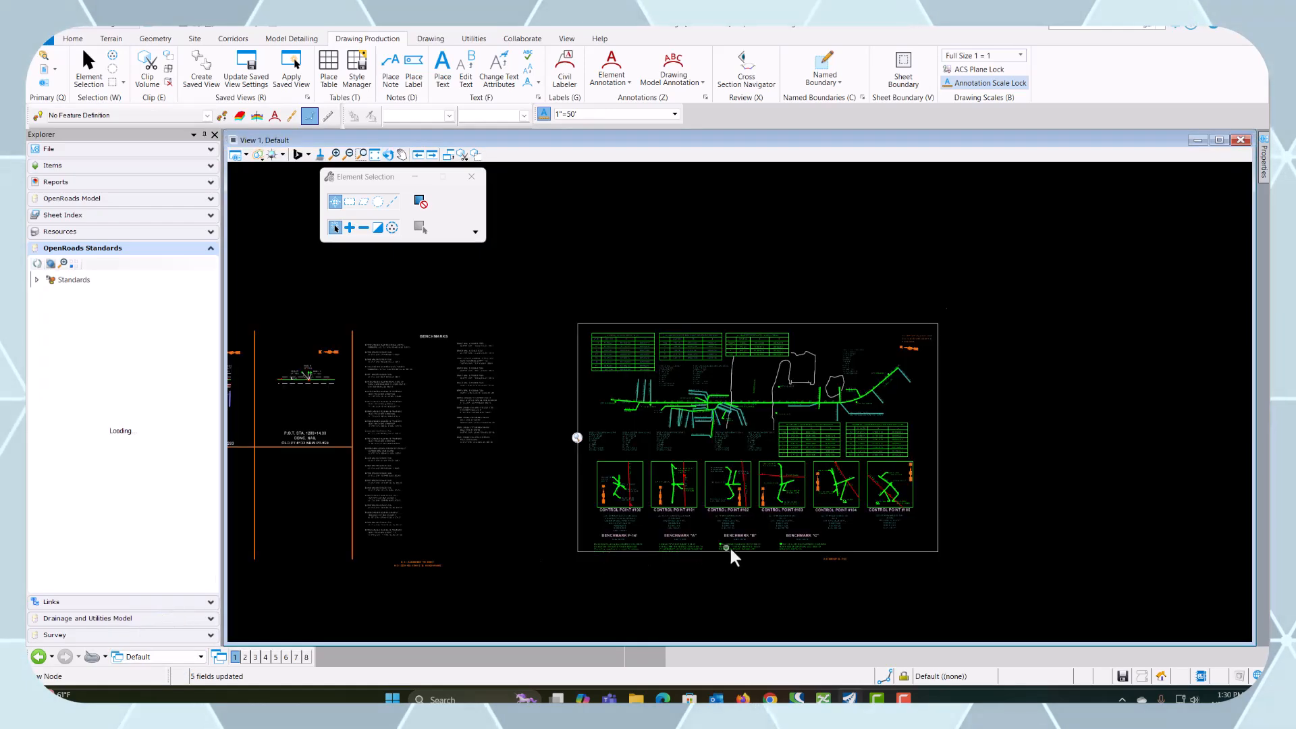
Step: Examine the IL 47 alignment tie sheet, benchmark list and intersection detail layouts beside the placed boundary
{"action": "scroll", "coordinate": [709, 557], "scroll_direction": "up", "scroll_amount": 3}
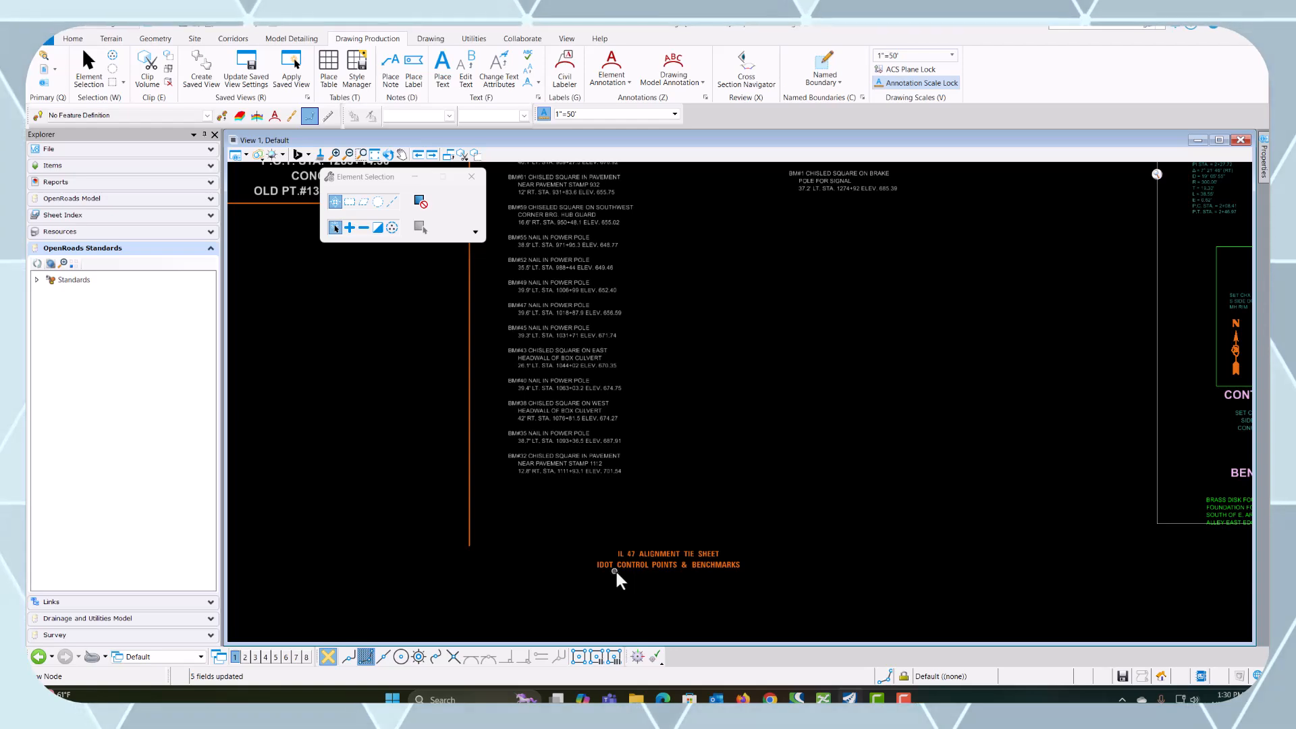
{"action": "scroll", "coordinate": [848, 573], "scroll_direction": "down", "scroll_amount": 1}
{"action": "scroll", "coordinate": [726, 515], "scroll_direction": "down", "scroll_amount": 1}
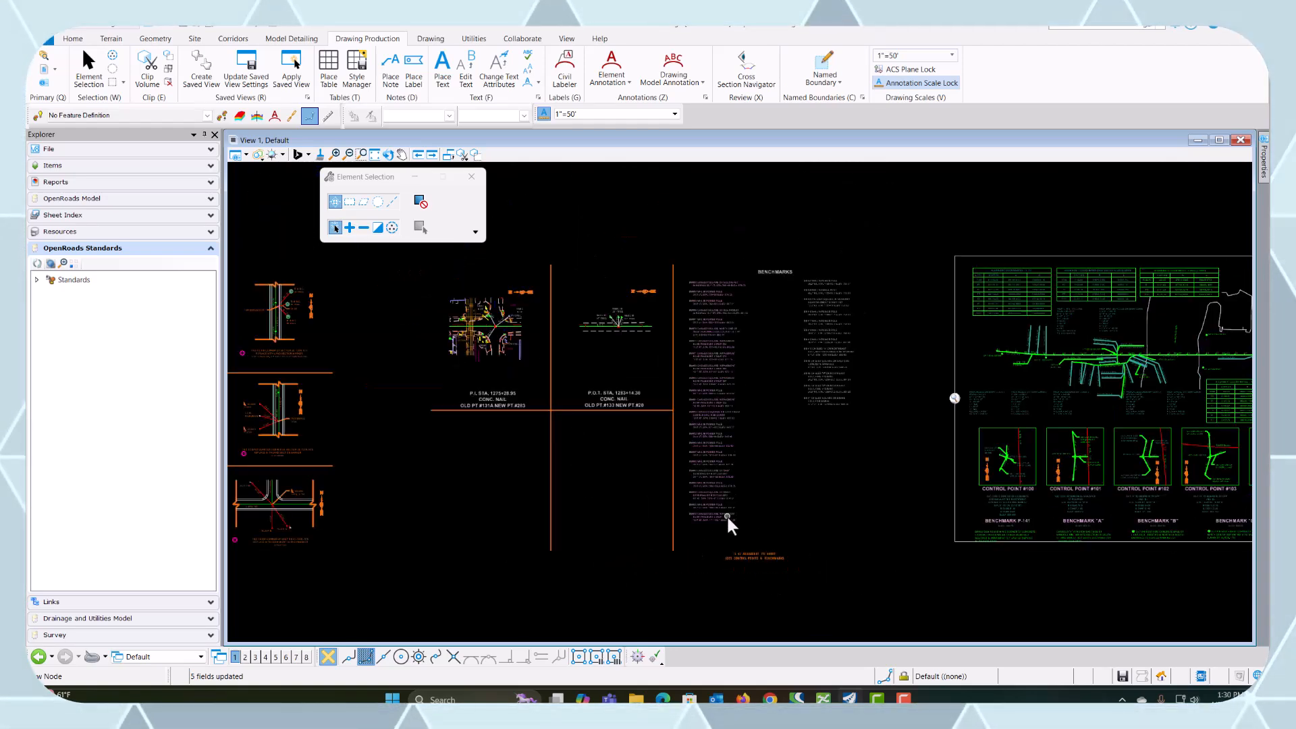
{"action": "scroll", "coordinate": [770, 480], "scroll_direction": "down", "scroll_amount": 2}
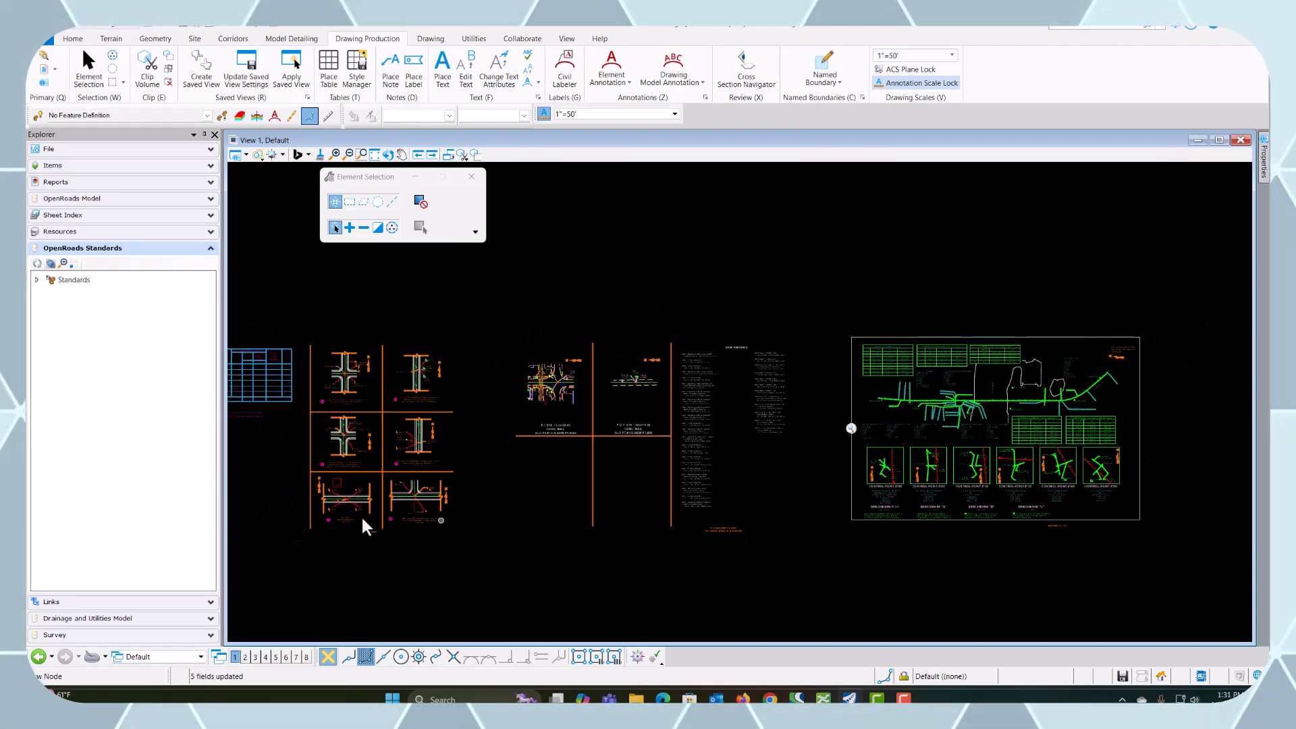
{"action": "scroll", "coordinate": [349, 391], "scroll_direction": "up", "scroll_amount": 1}
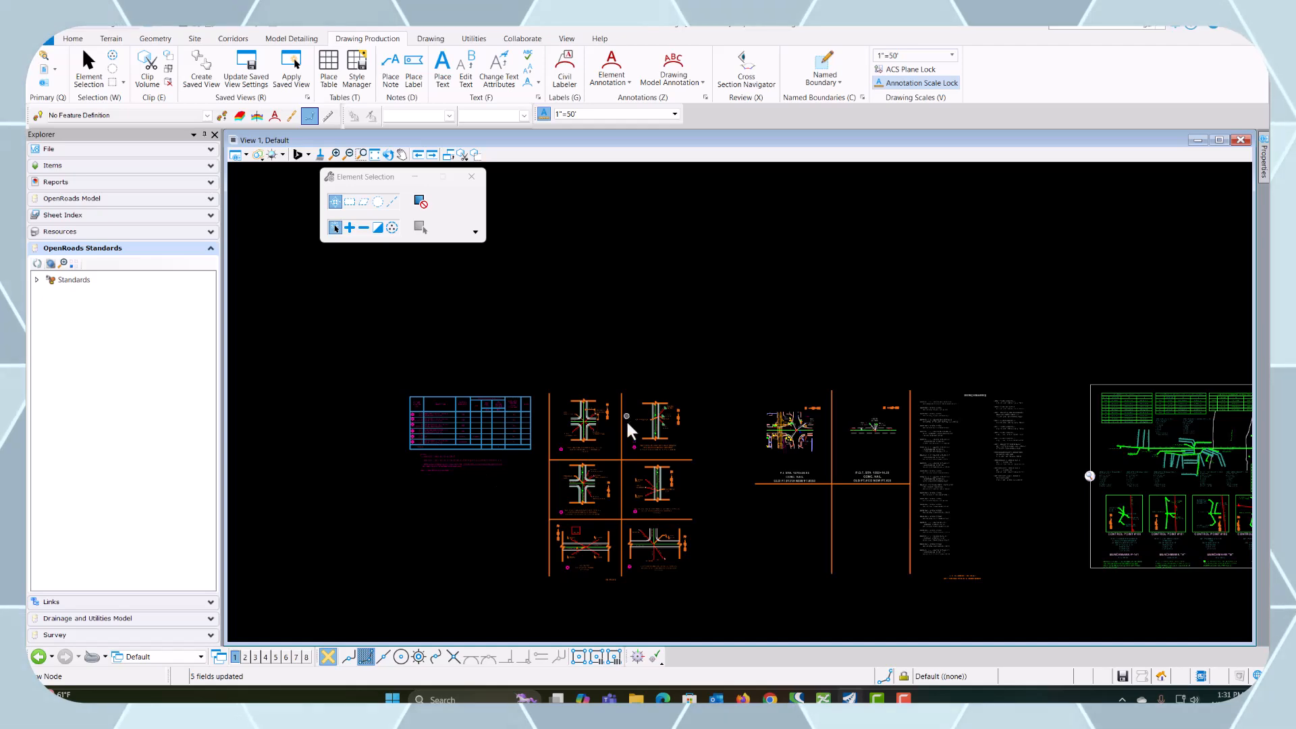
{"action": "scroll", "coordinate": [520, 426], "scroll_direction": "down", "scroll_amount": 1}
{"action": "scroll", "coordinate": [520, 534], "scroll_direction": "up", "scroll_amount": 1}
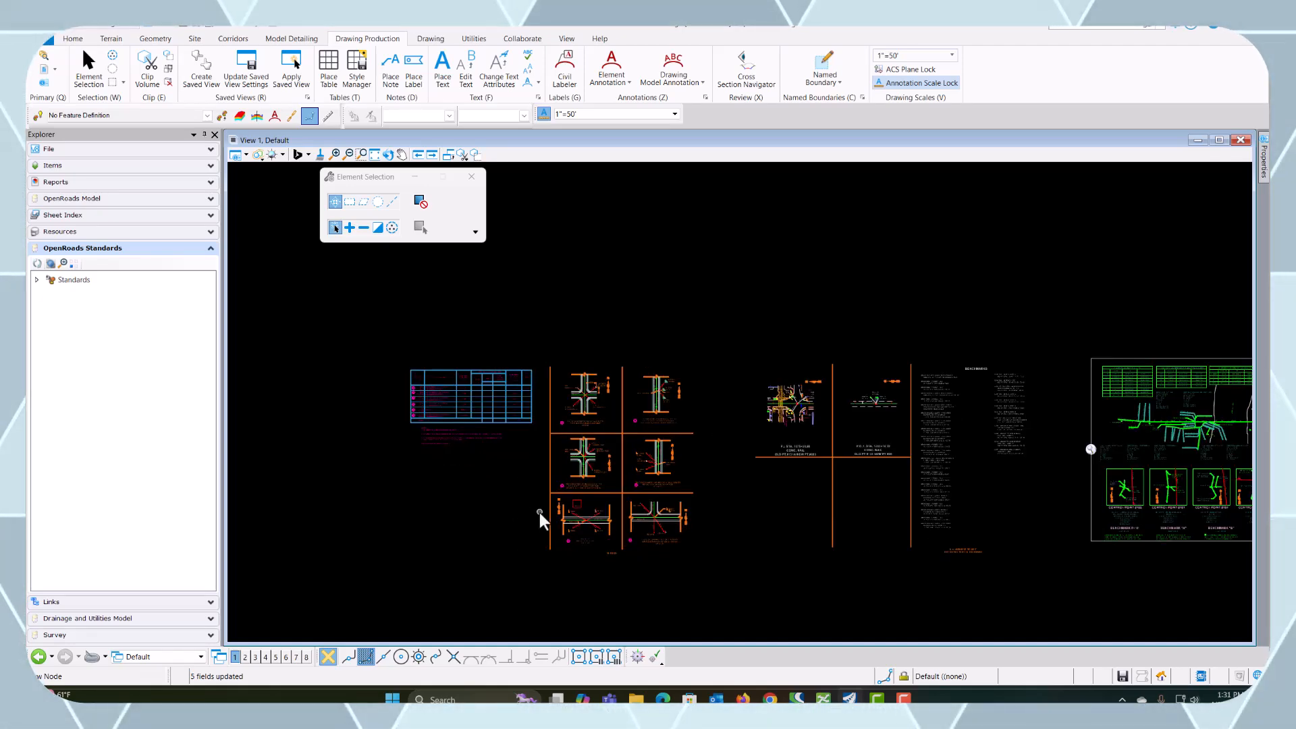
Step: Place a Detail Sheet named boundary called Tie Points at 1"=50' in the empty space below the table and tie point details
{"action": "scroll", "coordinate": [486, 324], "scroll_direction": "down", "scroll_amount": 1}
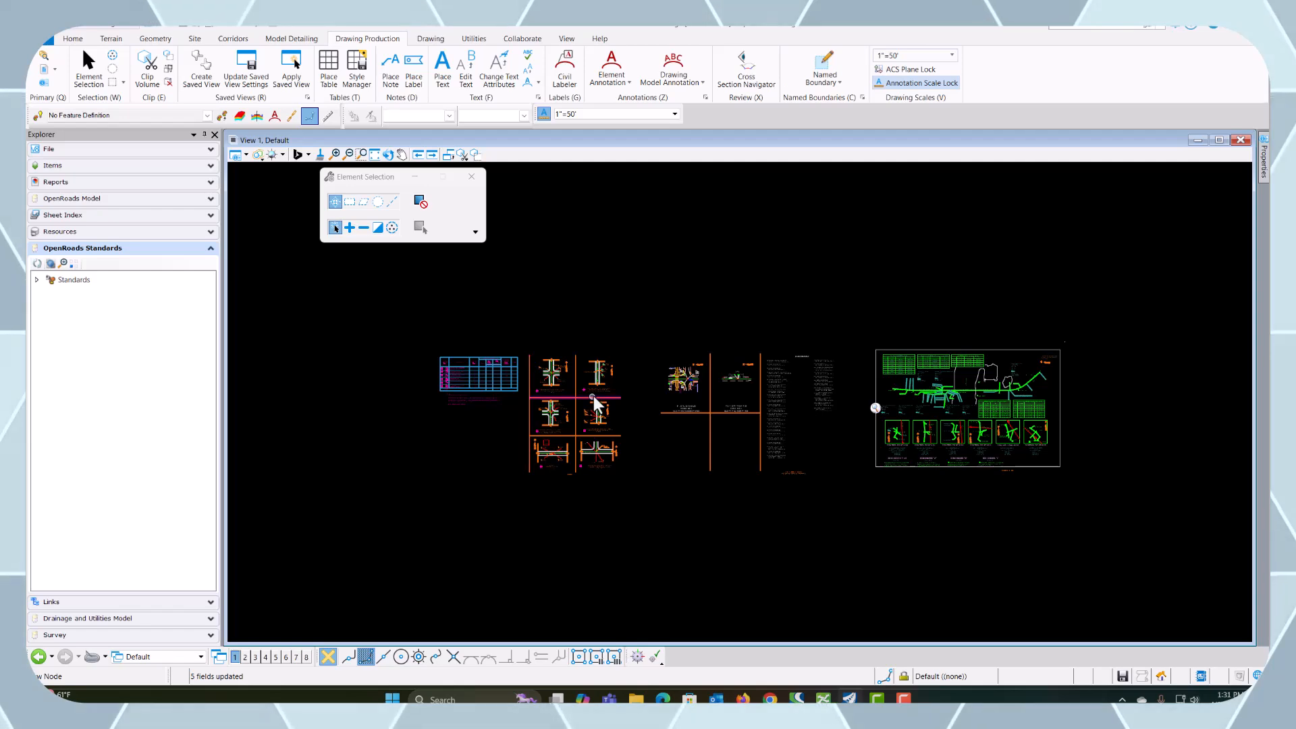
{"action": "left_click", "coordinate": [831, 89]}
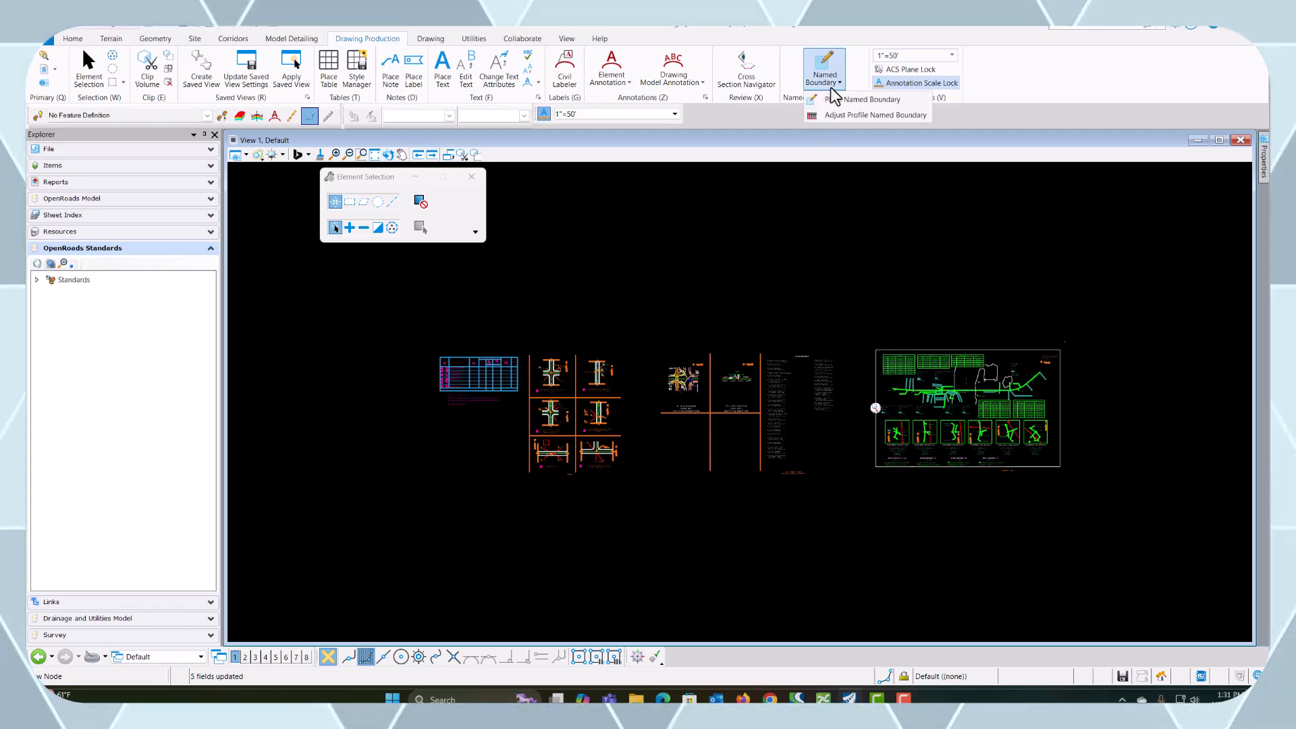
{"action": "left_click", "coordinate": [852, 116]}
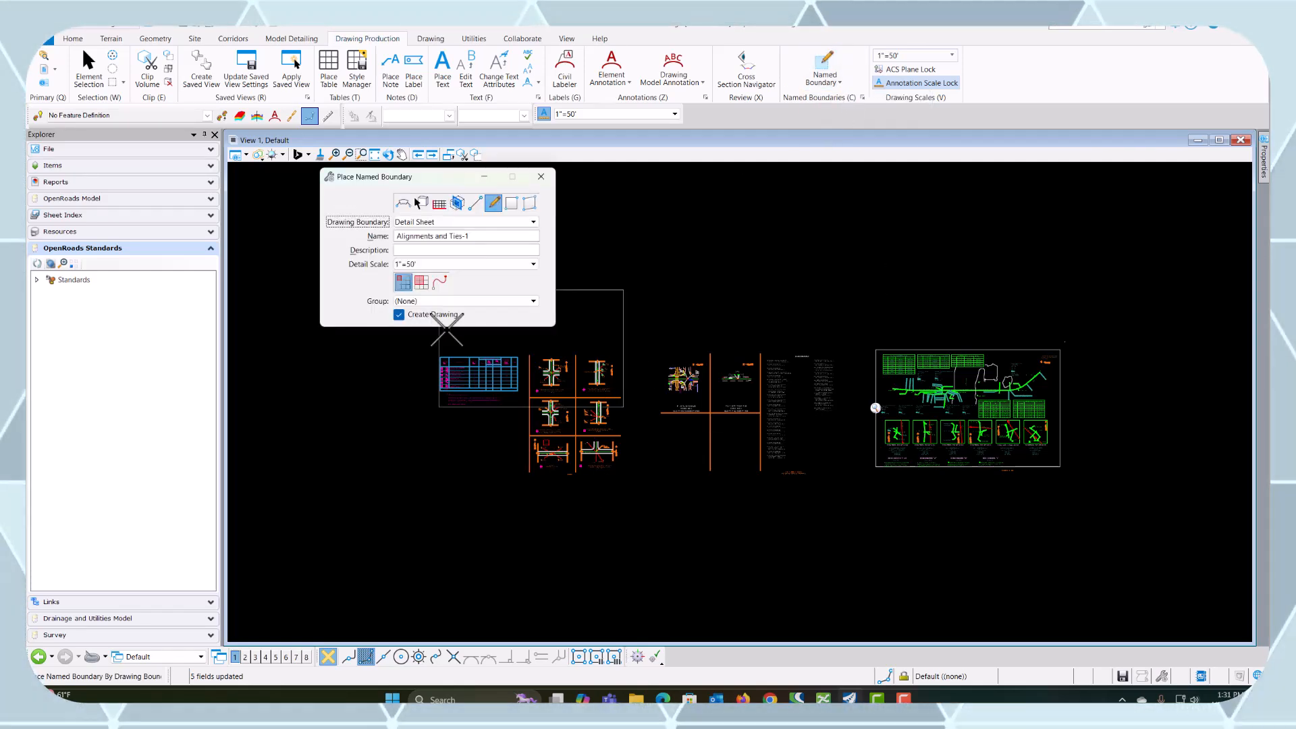
{"action": "scroll", "coordinate": [577, 498], "scroll_direction": "up", "scroll_amount": 4}
{"action": "scroll", "coordinate": [577, 497], "scroll_direction": "up", "scroll_amount": 1}
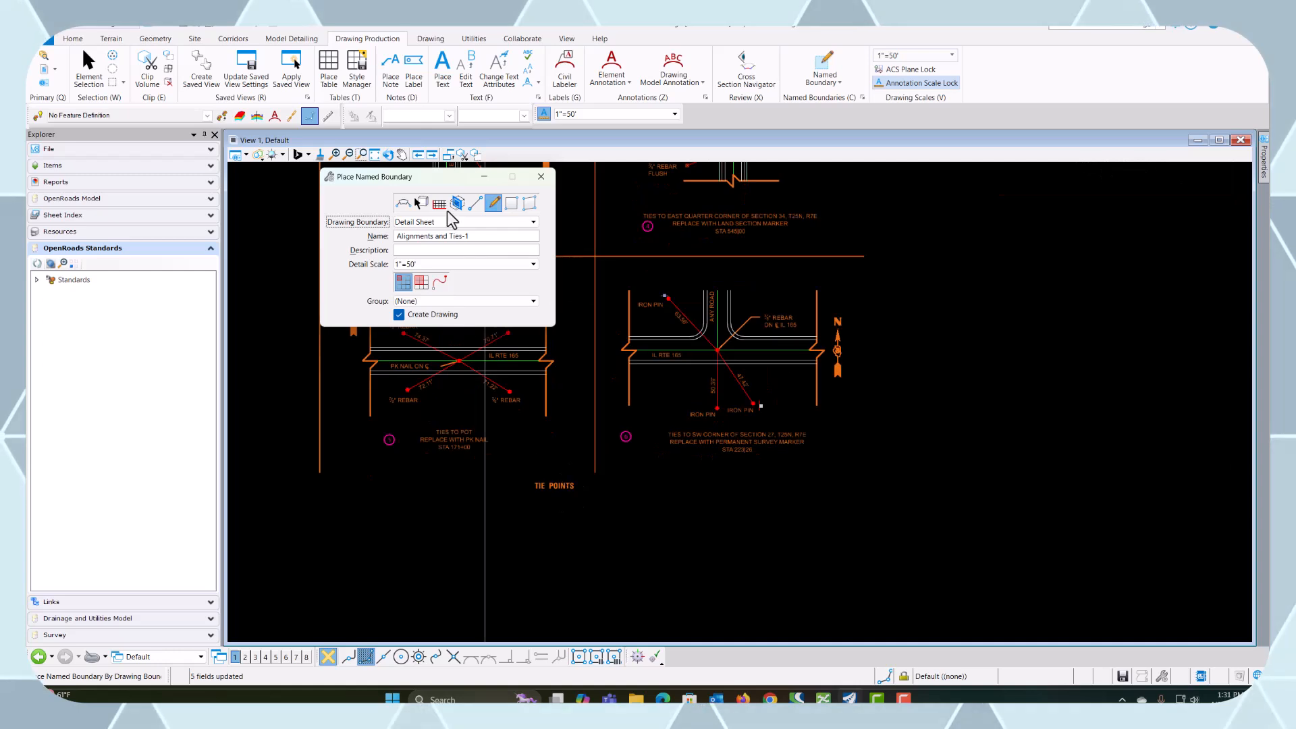
{"action": "key", "text": "Tab"}
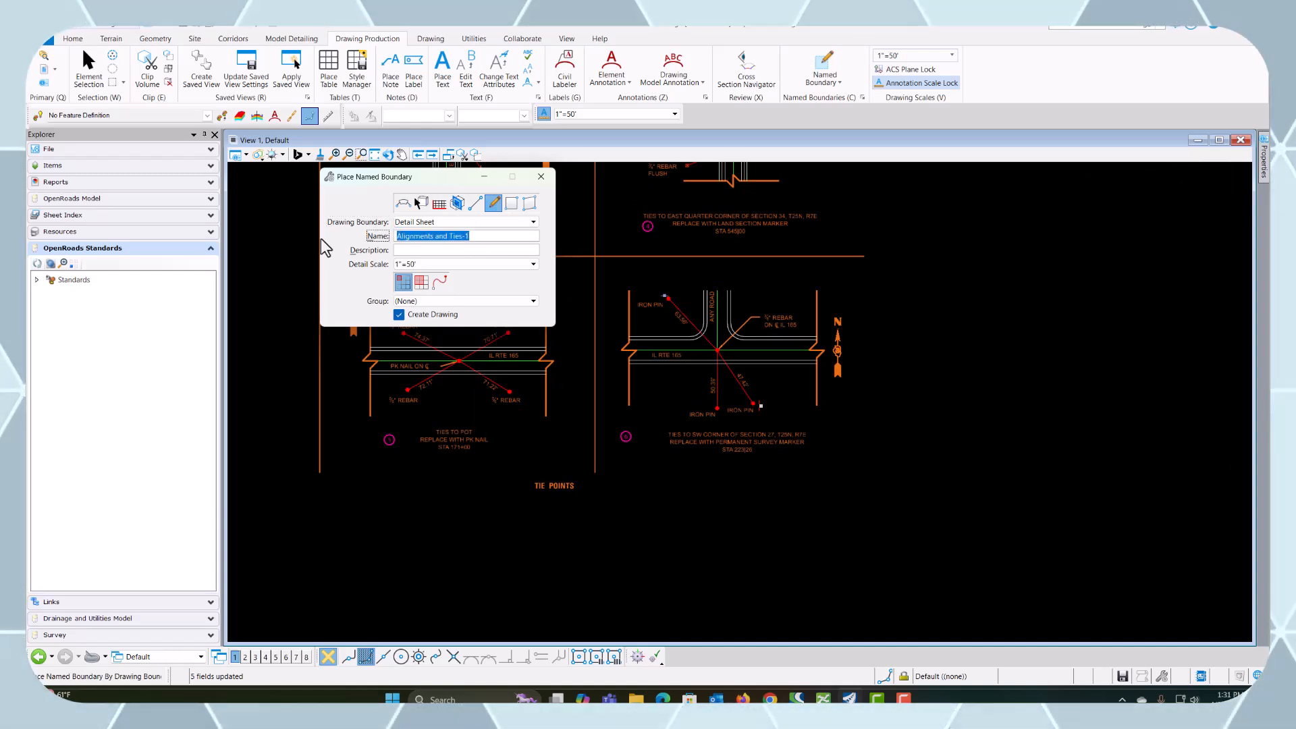
{"action": "type", "text": "Tie "}
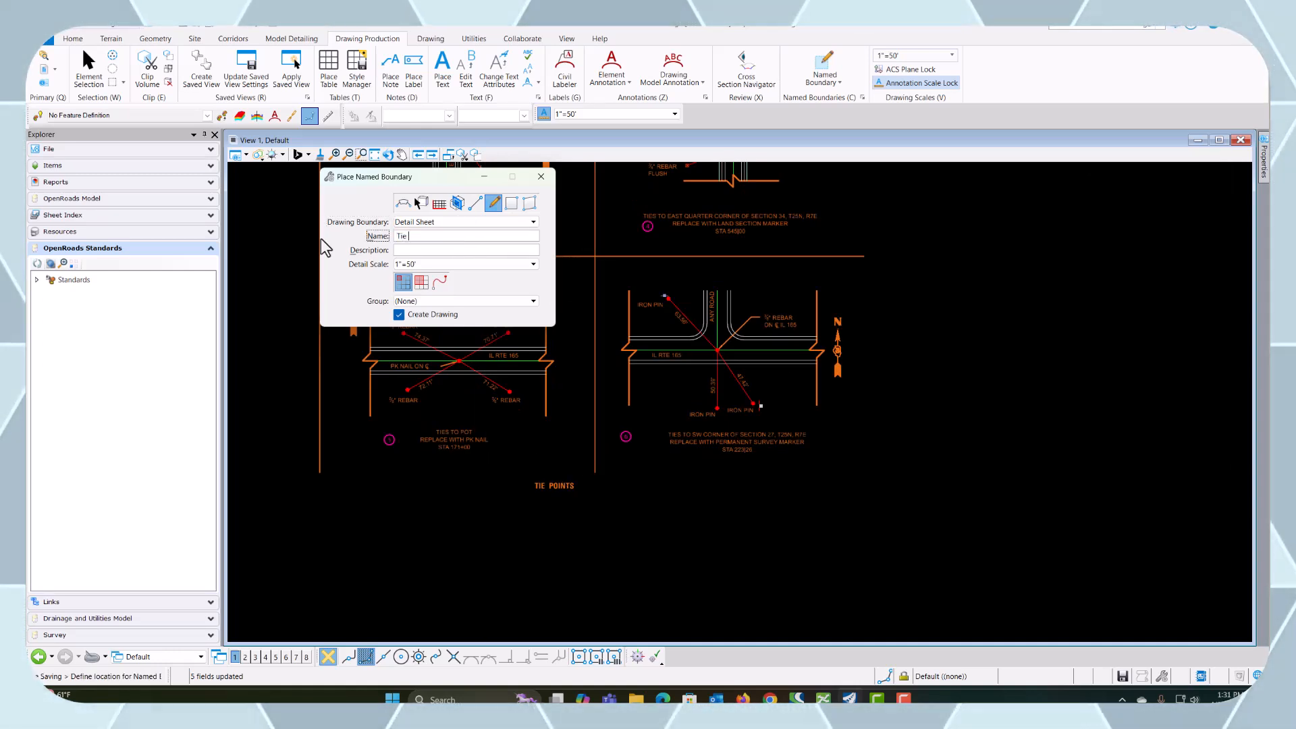
{"action": "type", "text": "Points"}
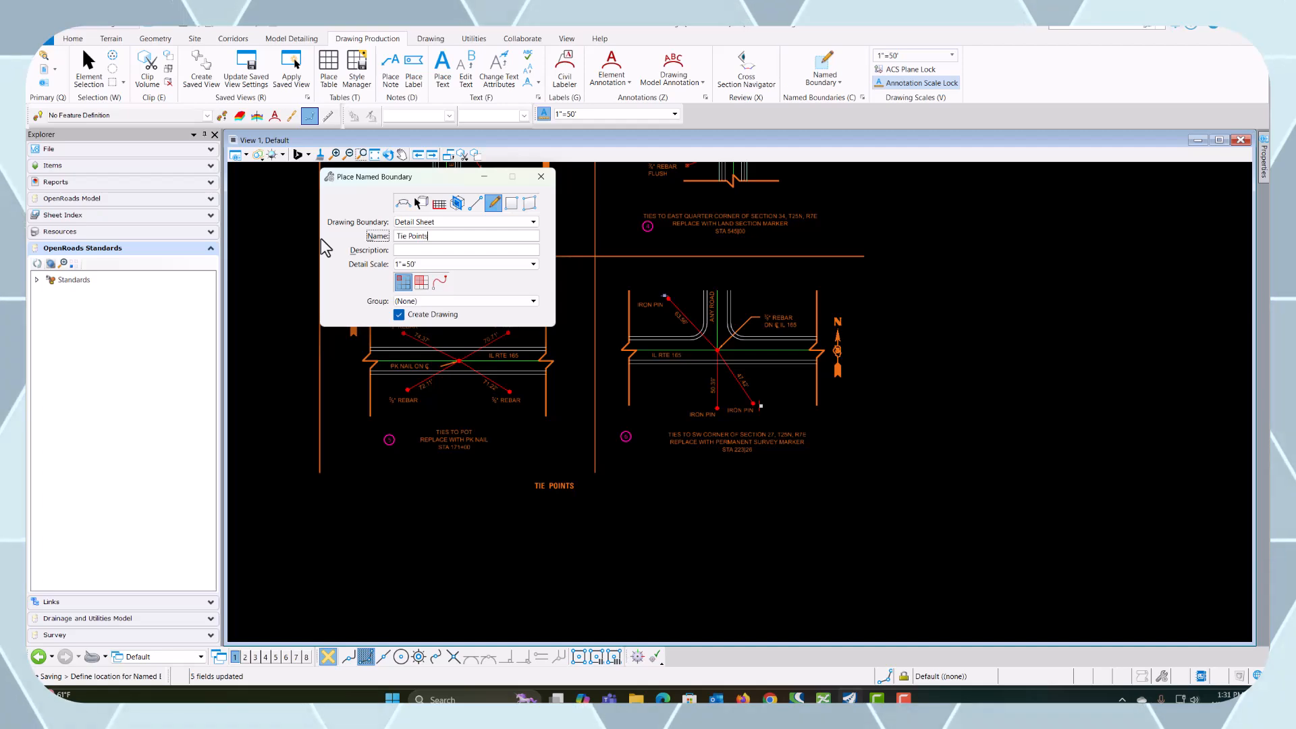
{"action": "scroll", "coordinate": [532, 439], "scroll_direction": "down", "scroll_amount": 6}
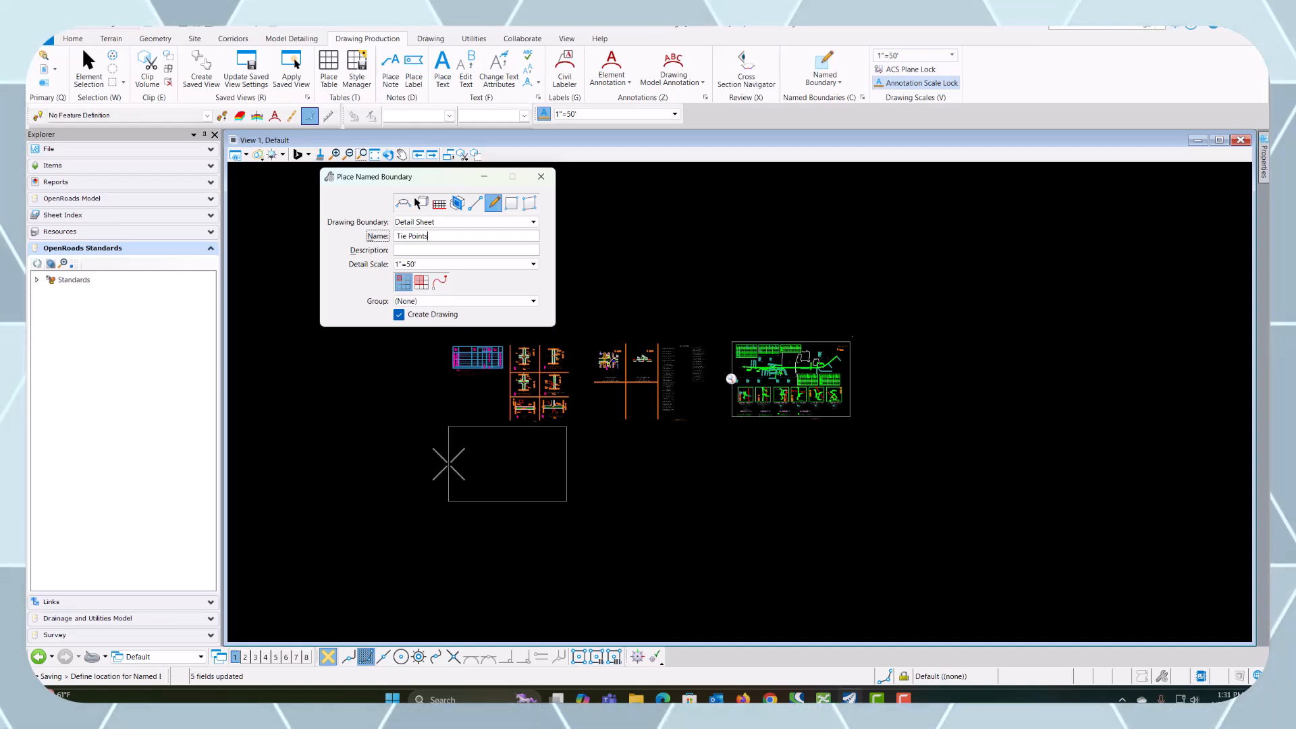
{"action": "left_click", "coordinate": [448, 464]}
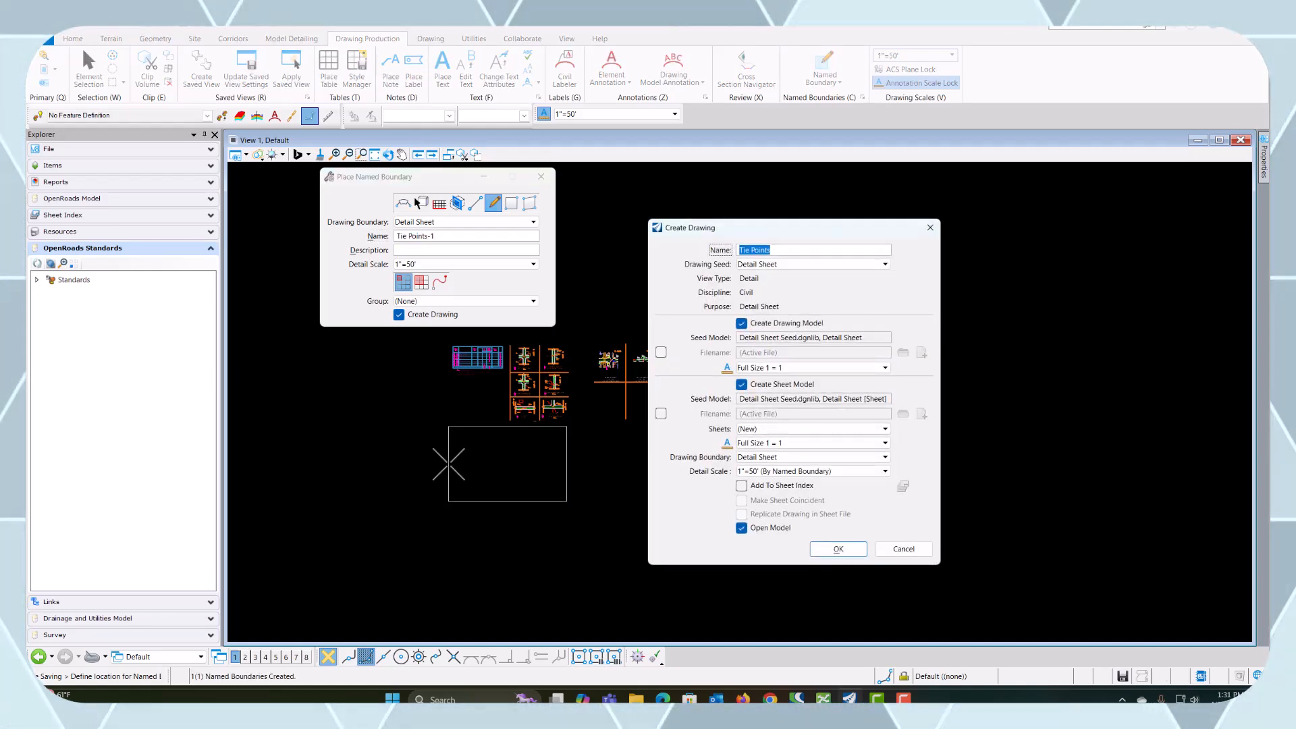
Step: Create the Tie Points drawing and sheet models with a 1"=50' drawing annotation scale, and return to the Default model
{"action": "left_click", "coordinate": [816, 366]}
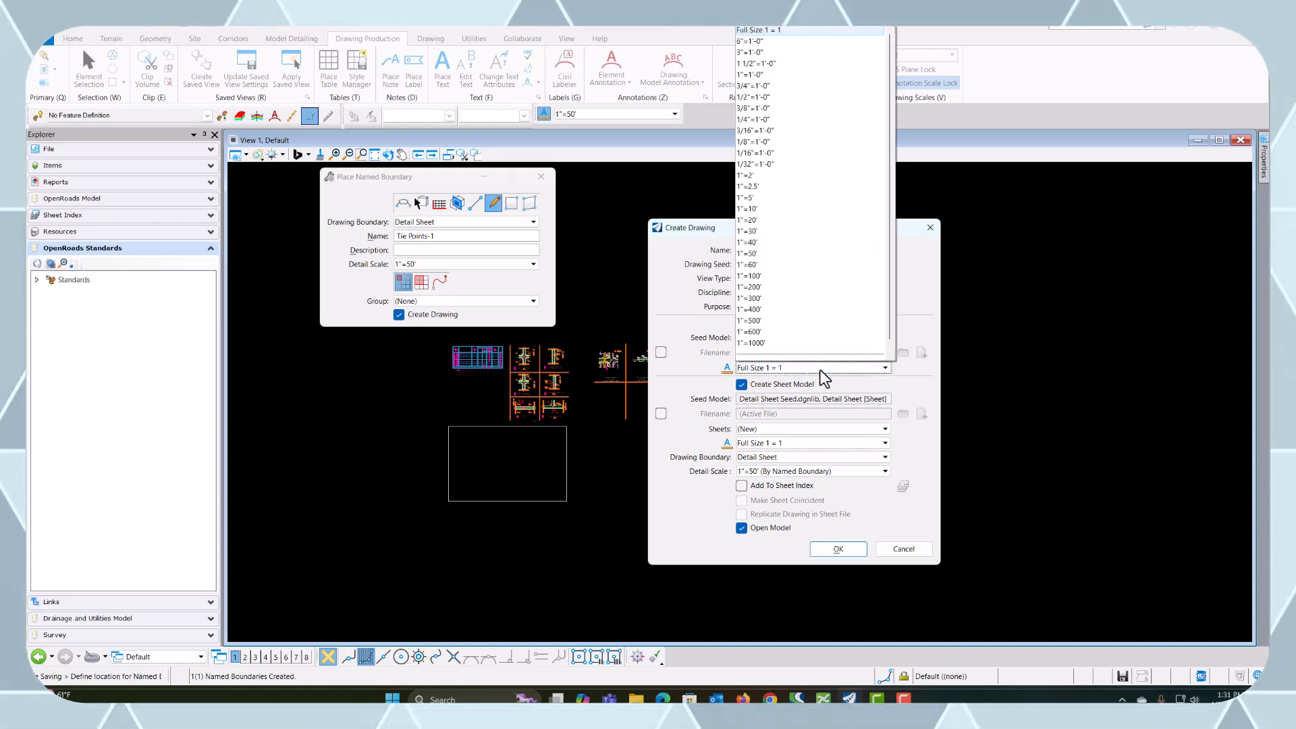
{"action": "left_click", "coordinate": [762, 254]}
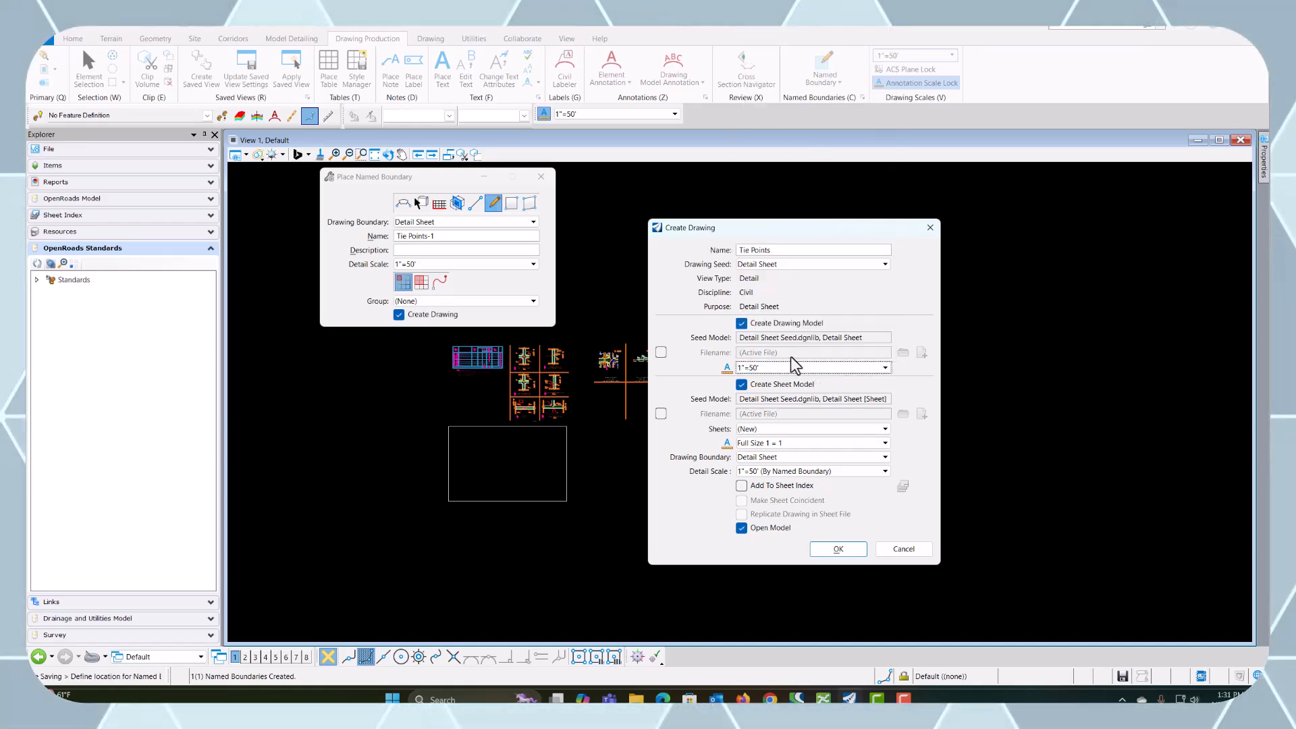
{"action": "left_click", "coordinate": [839, 549]}
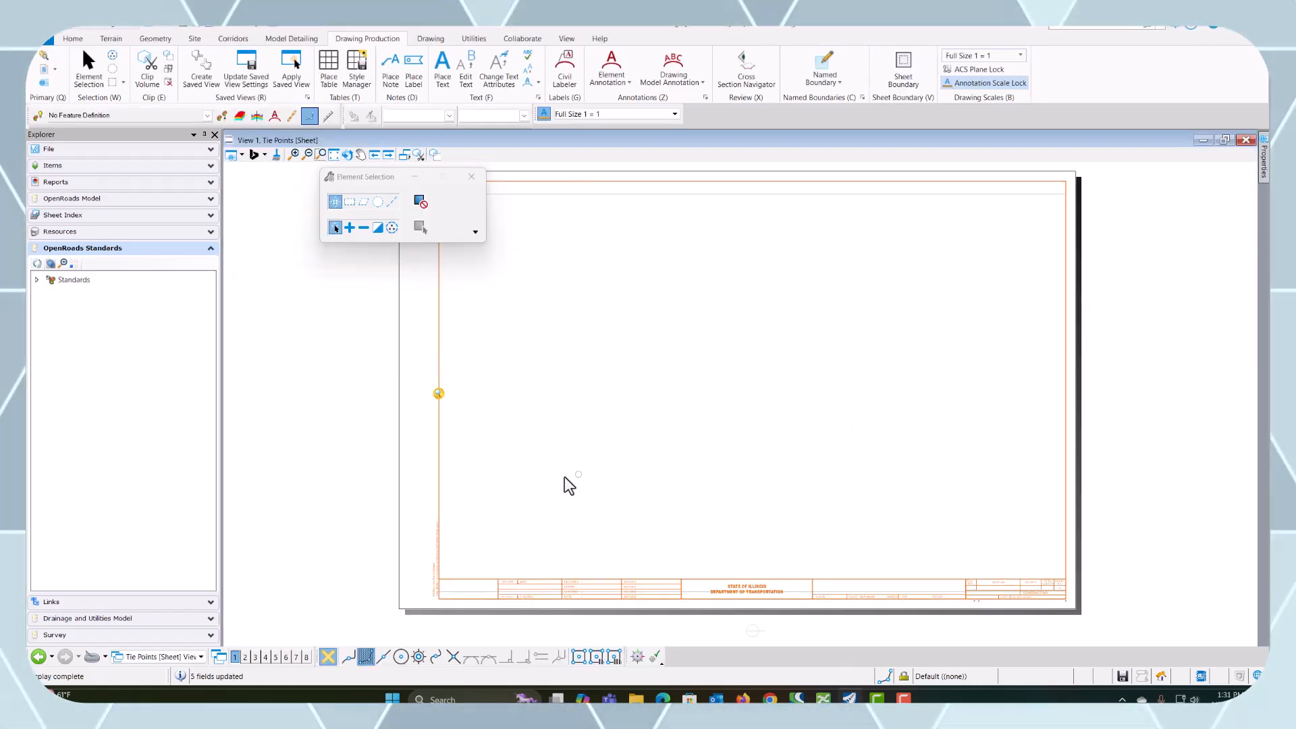
{"action": "left_click", "coordinate": [154, 657]}
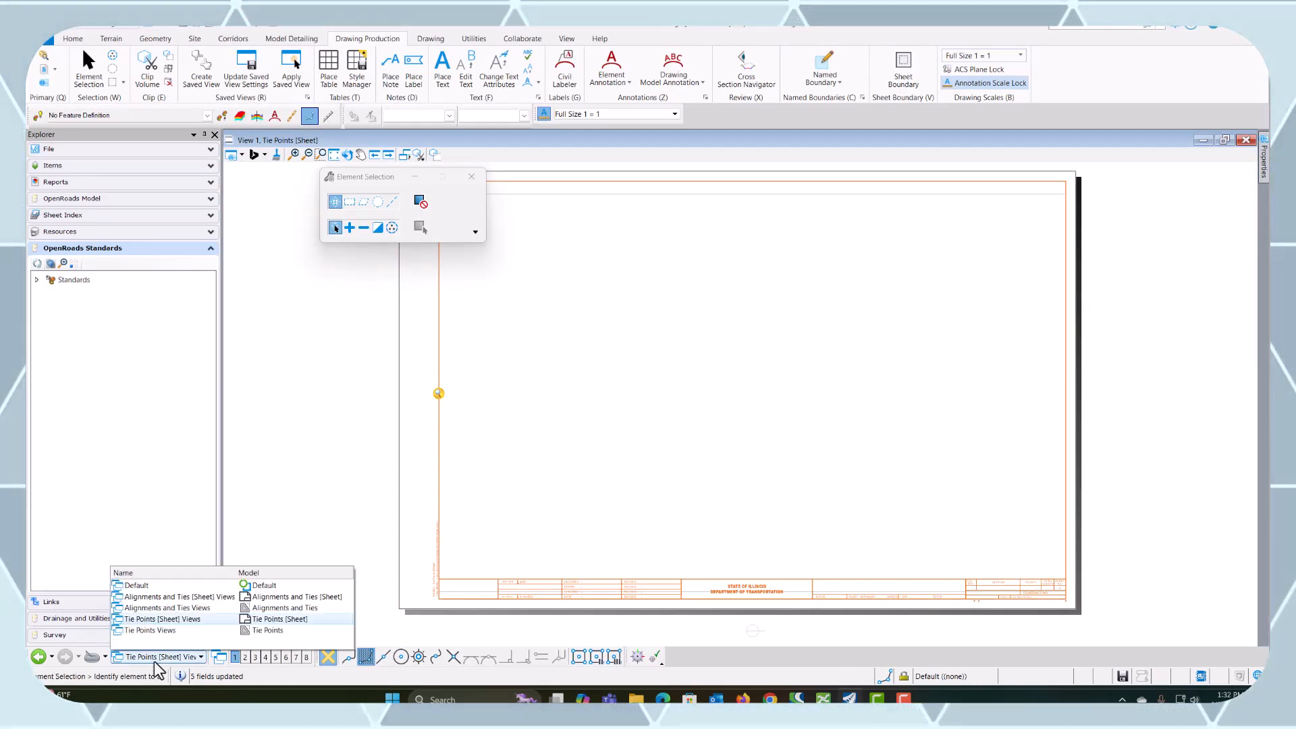
{"action": "left_click", "coordinate": [136, 585]}
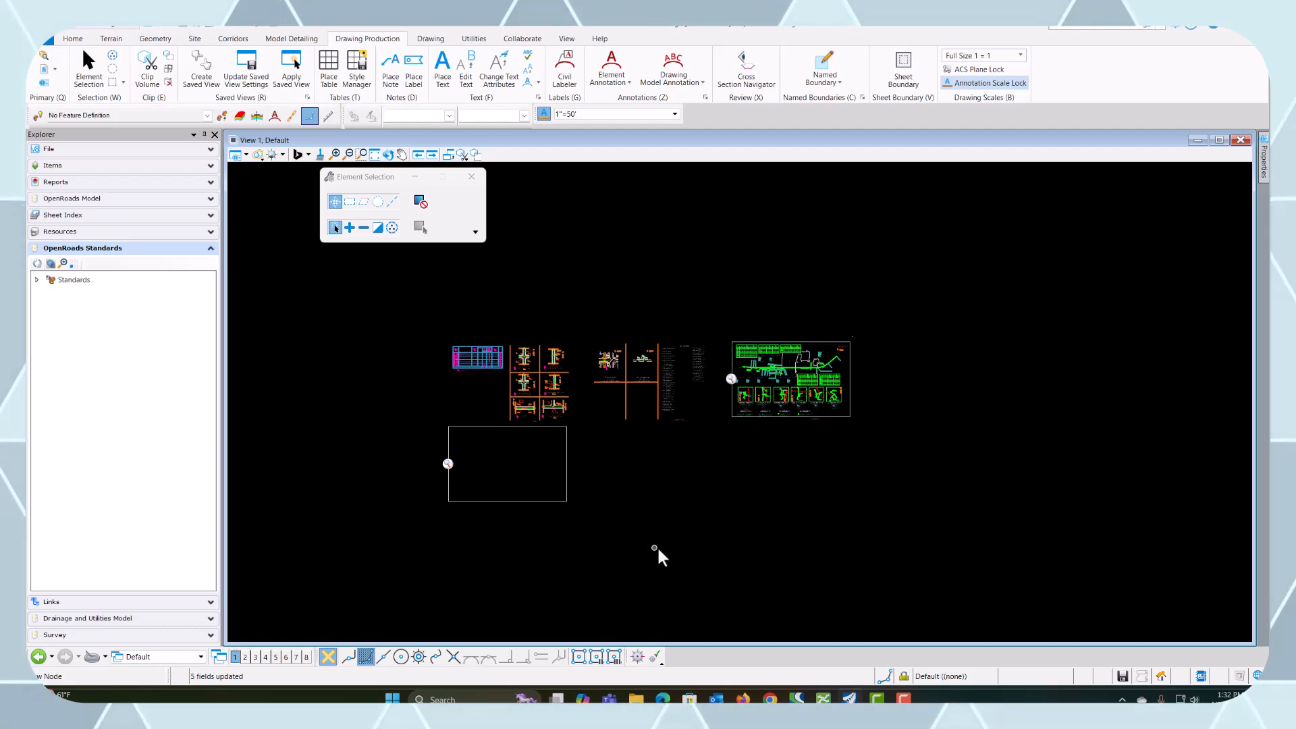
Step: Start another Detail Sheet named boundary for the table beside the tie point details and name it Table
{"action": "scroll", "coordinate": [496, 340], "scroll_direction": "up", "scroll_amount": 4}
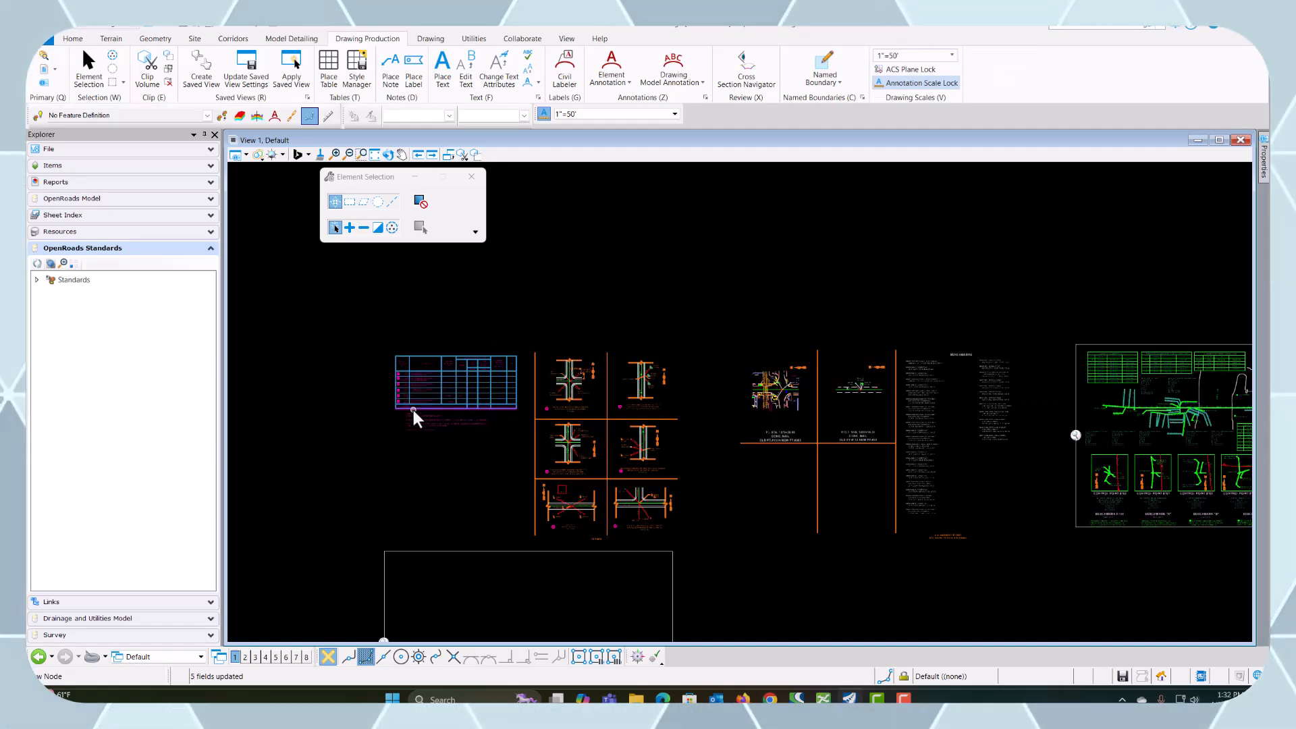
{"action": "scroll", "coordinate": [413, 412], "scroll_direction": "up", "scroll_amount": 3}
{"action": "scroll", "coordinate": [520, 437], "scroll_direction": "down", "scroll_amount": 2}
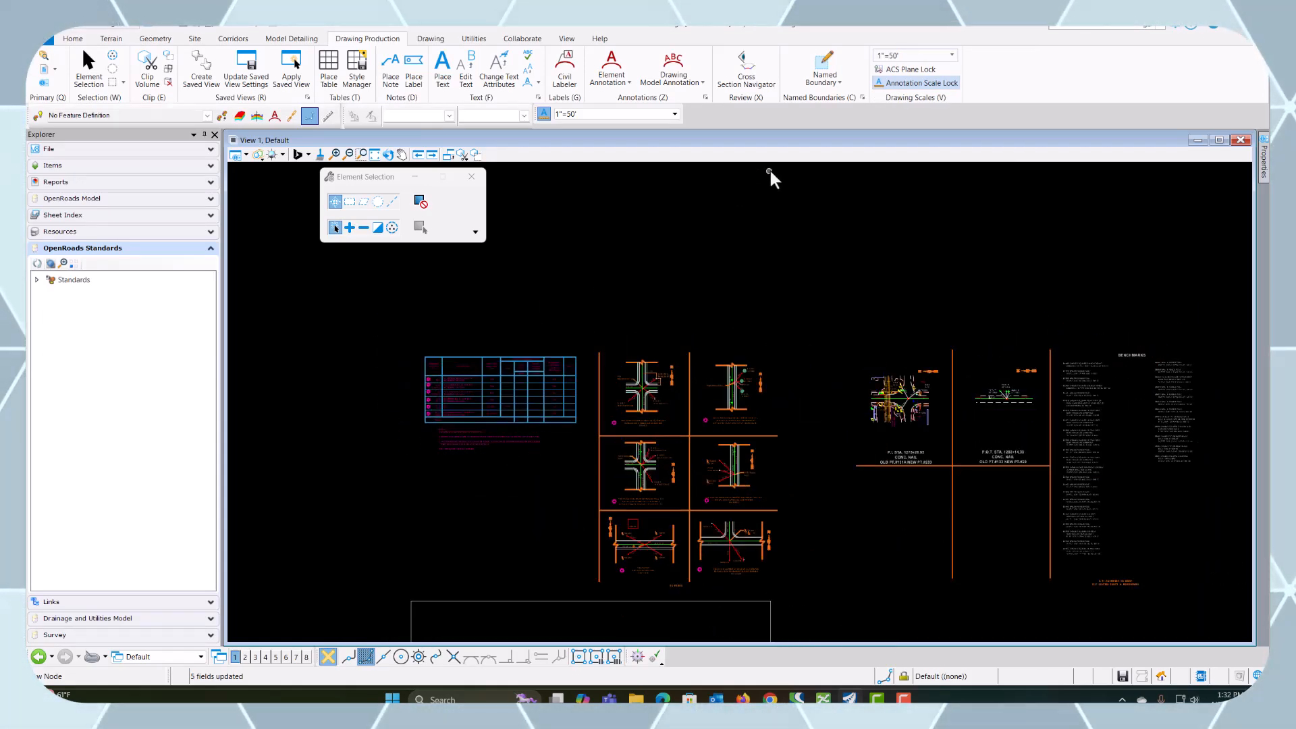
{"action": "left_click", "coordinate": [830, 84]}
{"action": "left_click", "coordinate": [837, 101]}
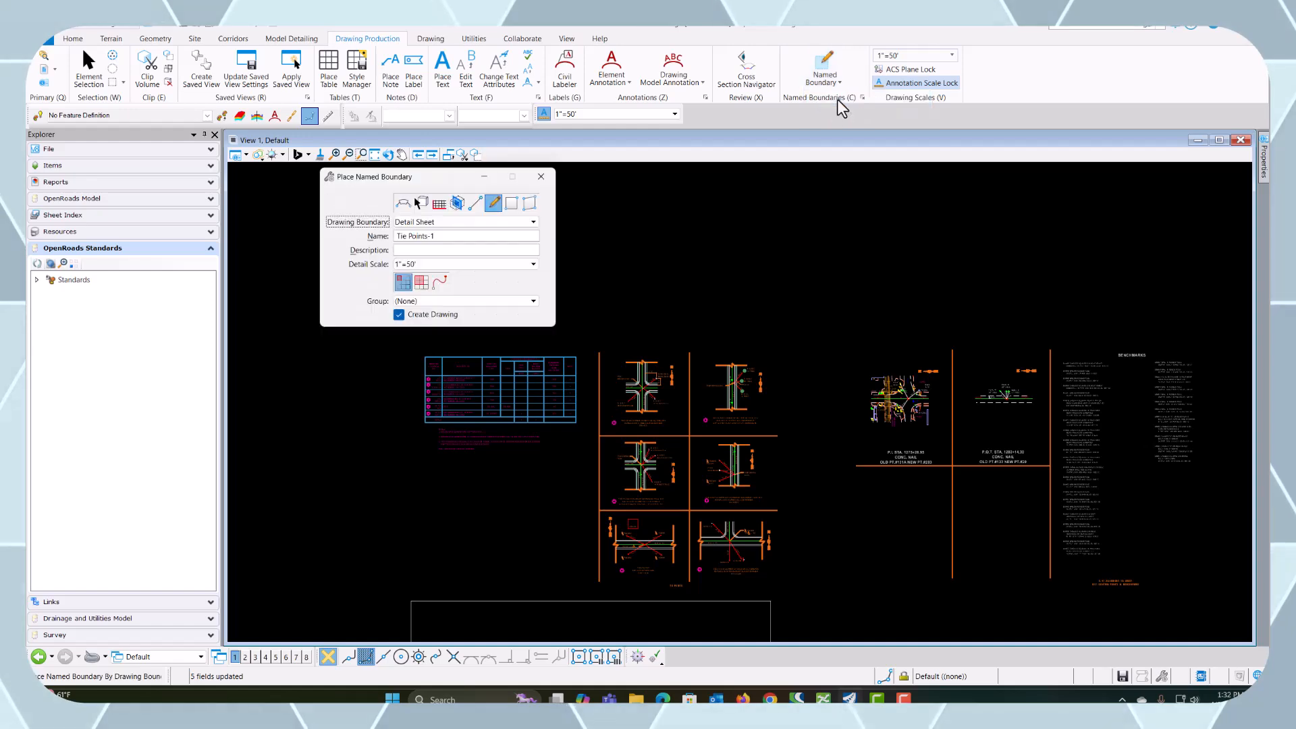
{"action": "scroll", "coordinate": [466, 417], "scroll_direction": "up", "scroll_amount": 3}
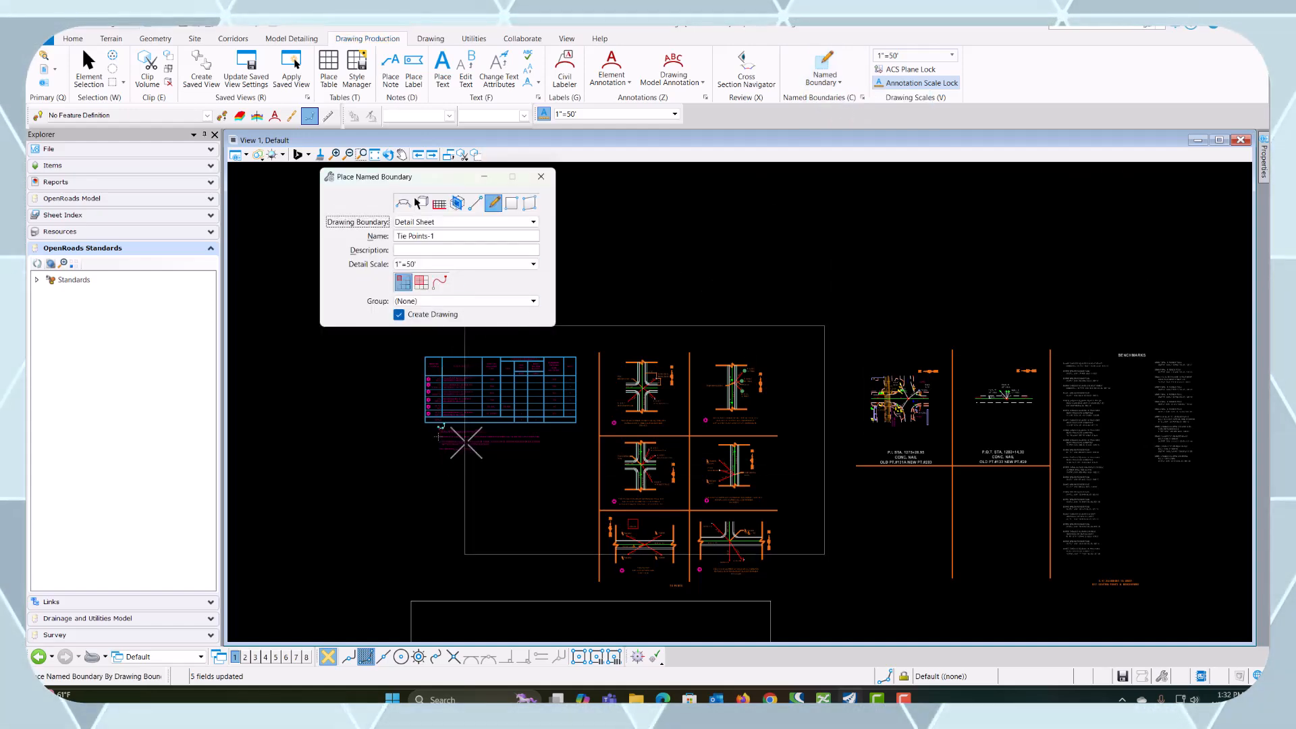
{"action": "scroll", "coordinate": [558, 501], "scroll_direction": "down", "scroll_amount": 2}
{"action": "left_click_drag", "start_coordinate": [442, 237], "coordinate": [351, 241]}
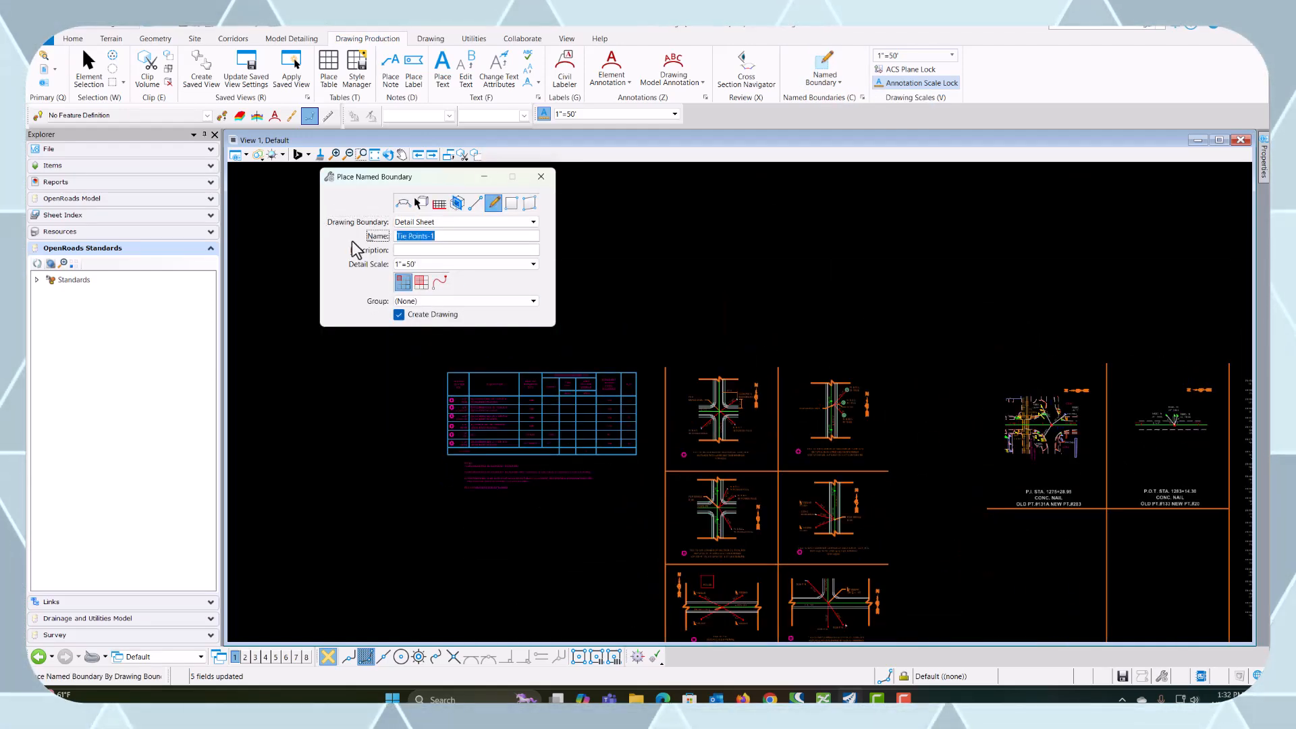
{"action": "type", "text": "Ta"}
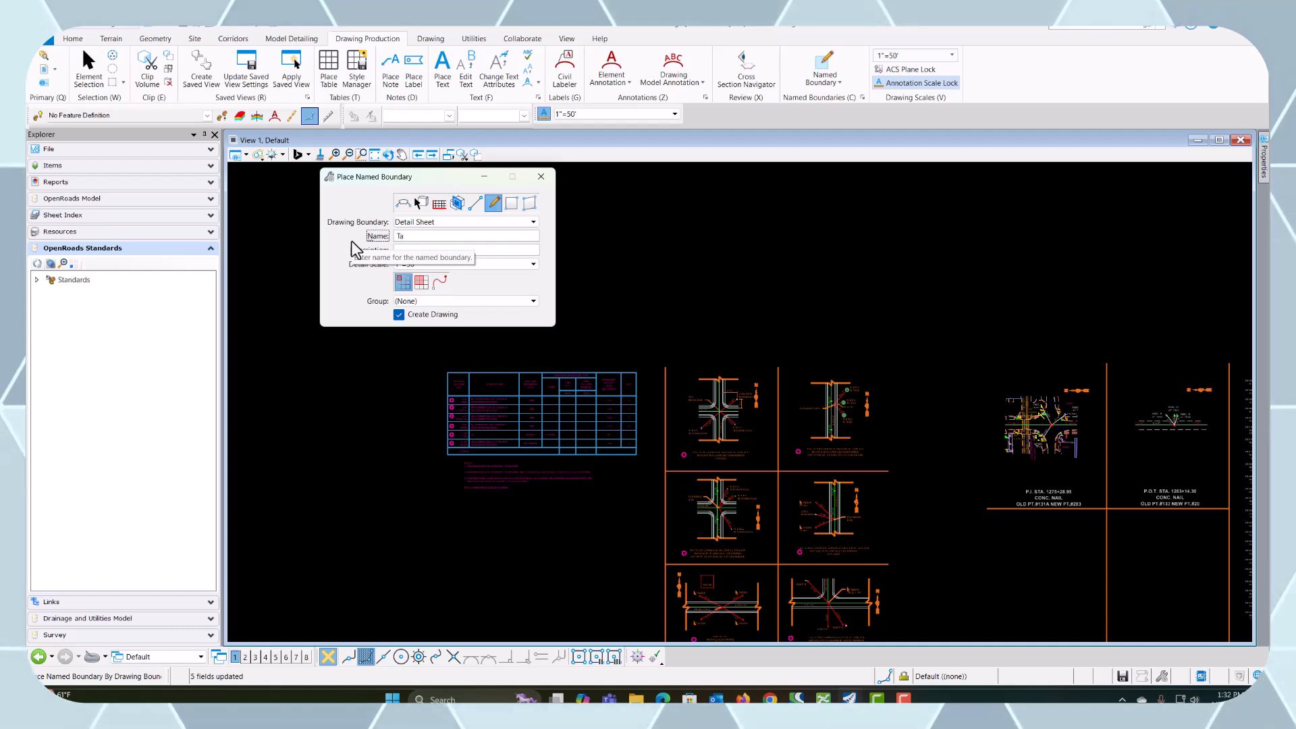
{"action": "type", "text": "ble"}
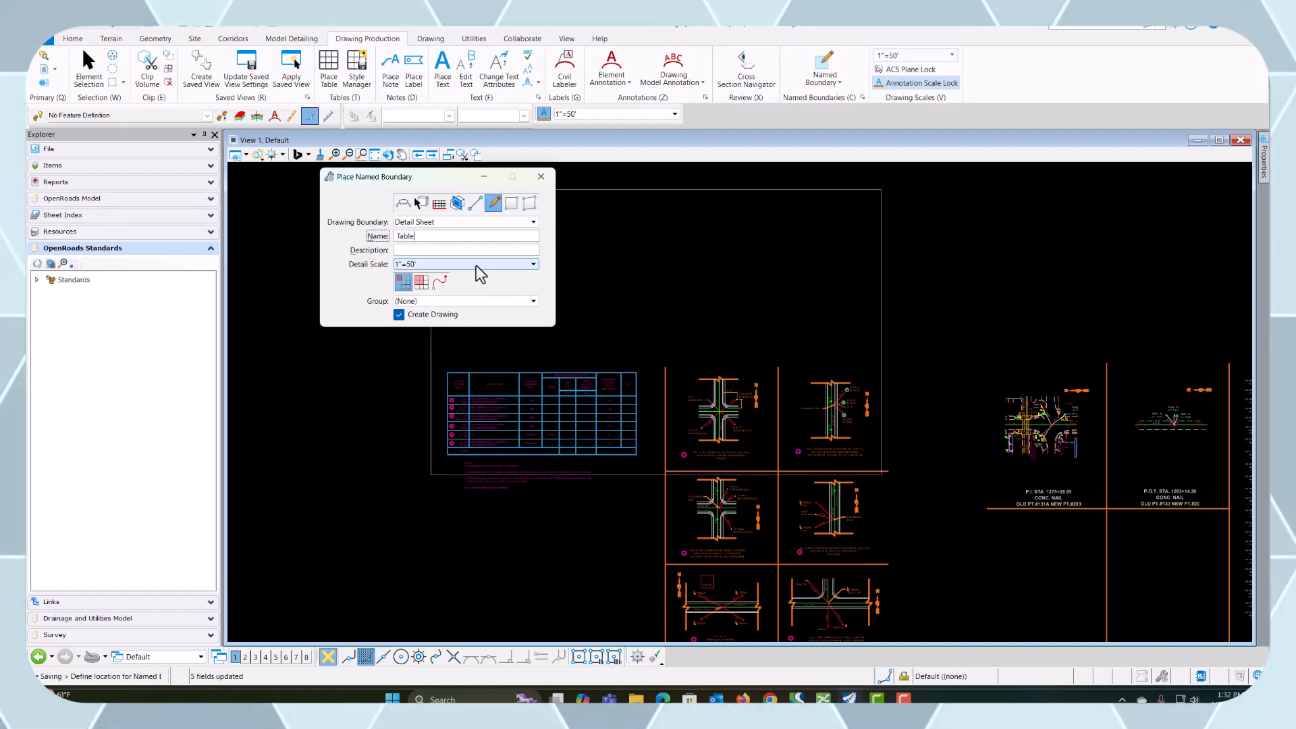
Step: Try detail scales of 1"=1'-0", 1/2"=1'-0" and 1"=5' for the Table boundary against the table
{"action": "left_click", "coordinate": [476, 265]}
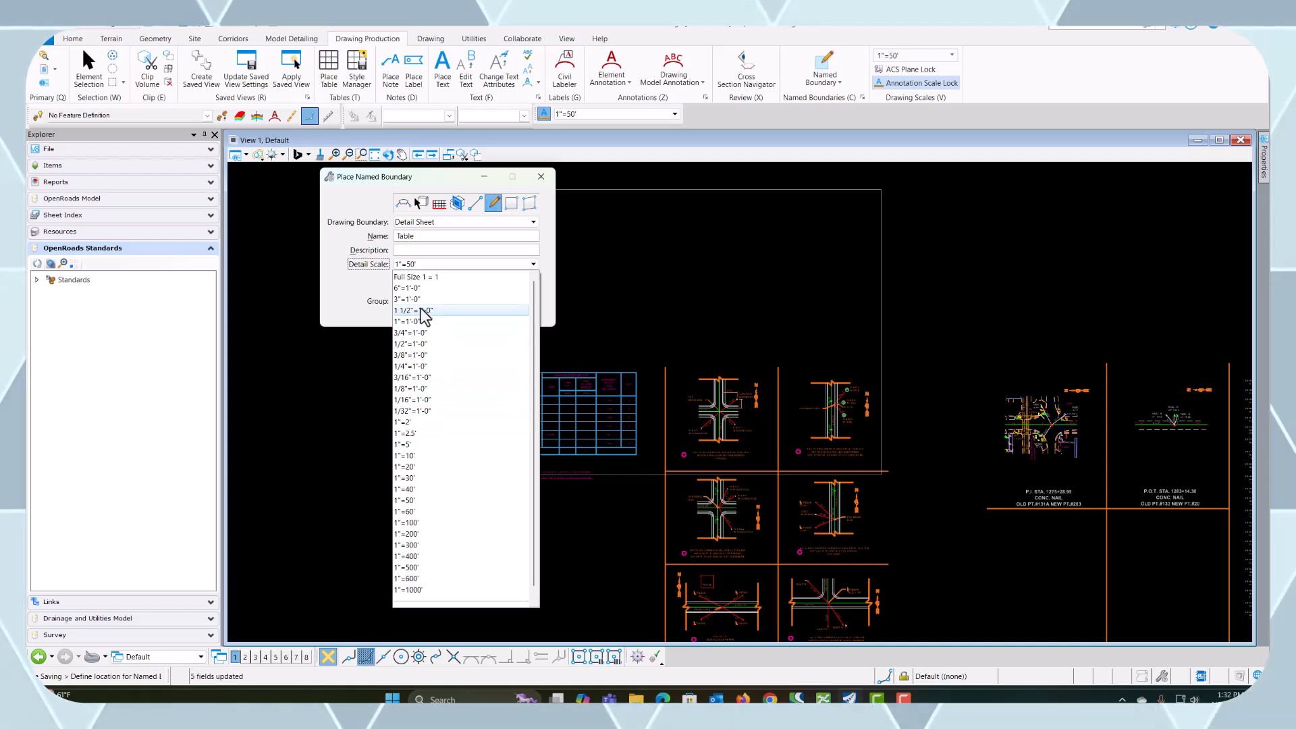
{"action": "left_click", "coordinate": [410, 322]}
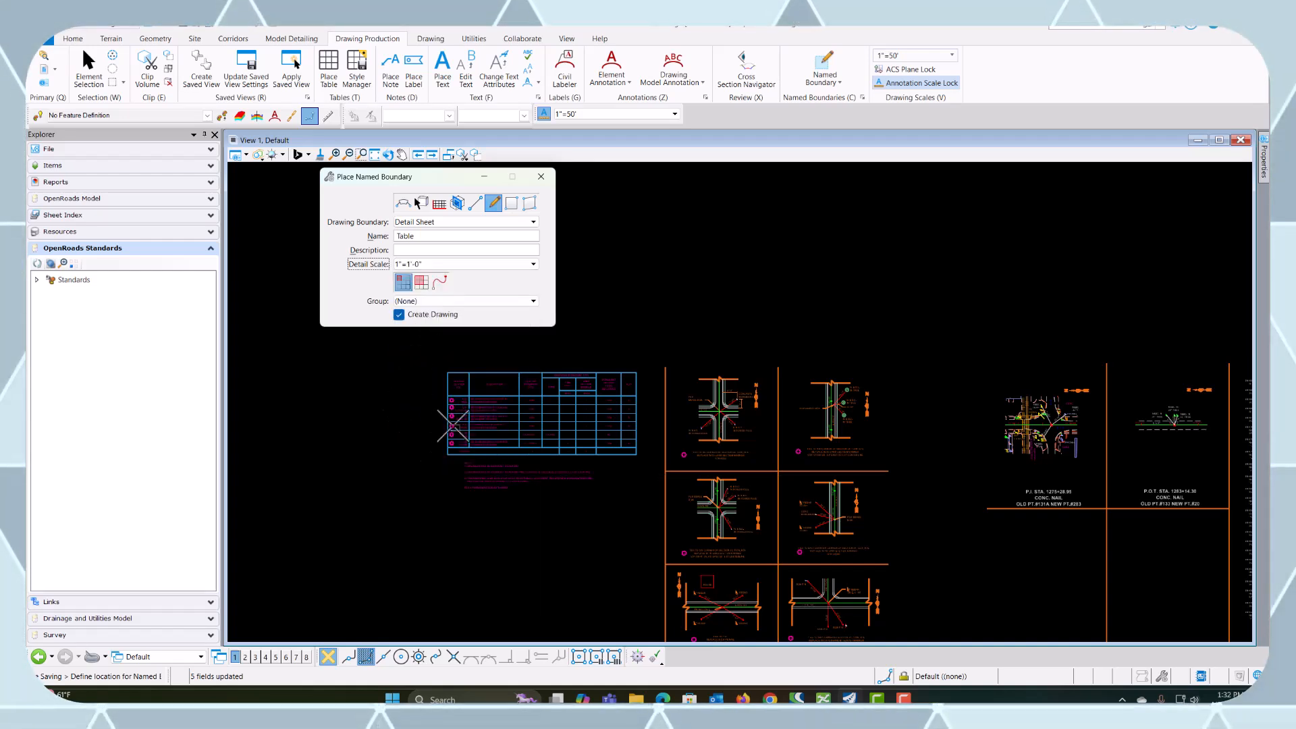
{"action": "left_click", "coordinate": [459, 266]}
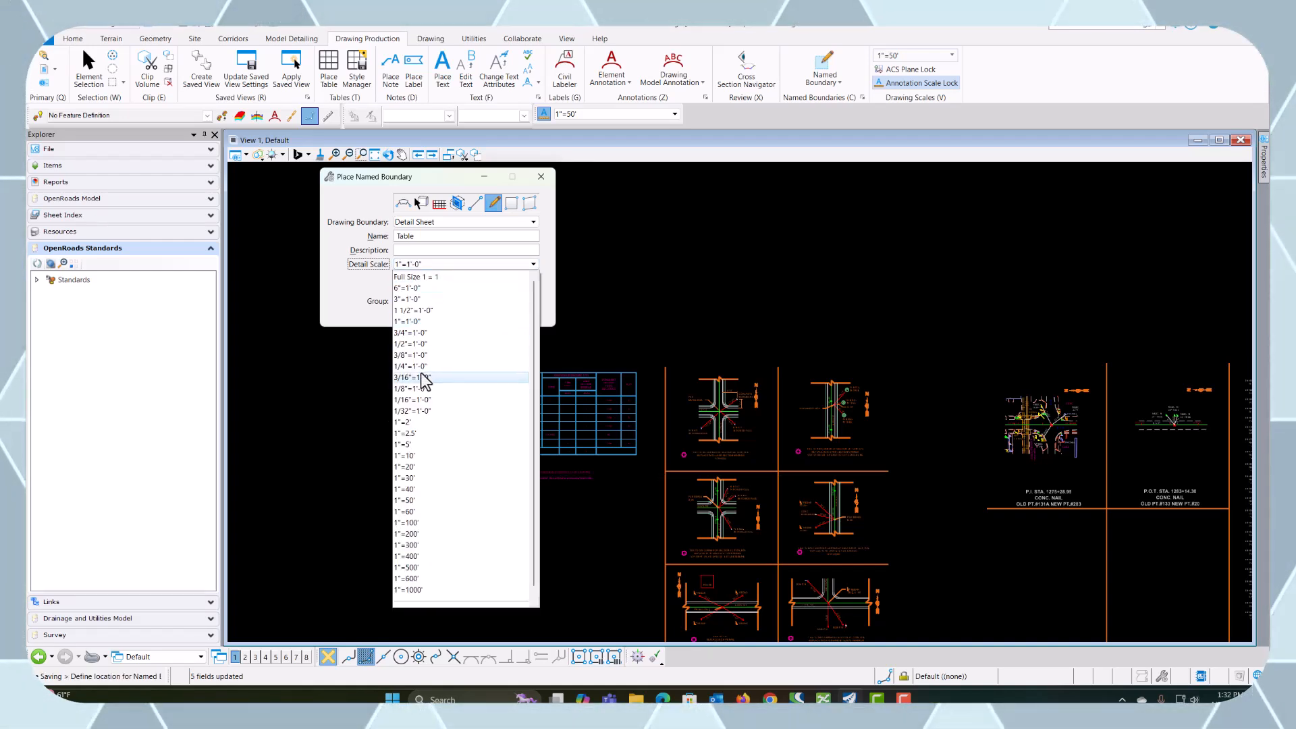
{"action": "left_click", "coordinate": [411, 344]}
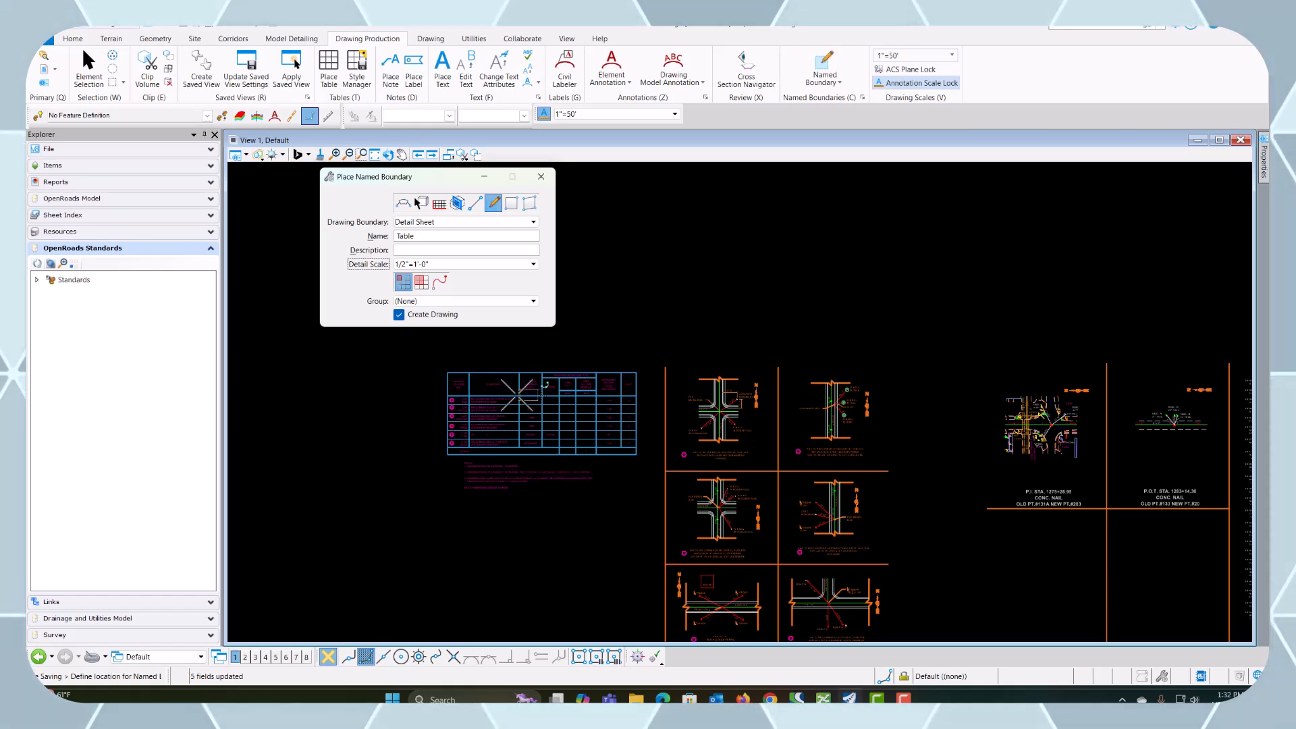
{"action": "left_click", "coordinate": [451, 265]}
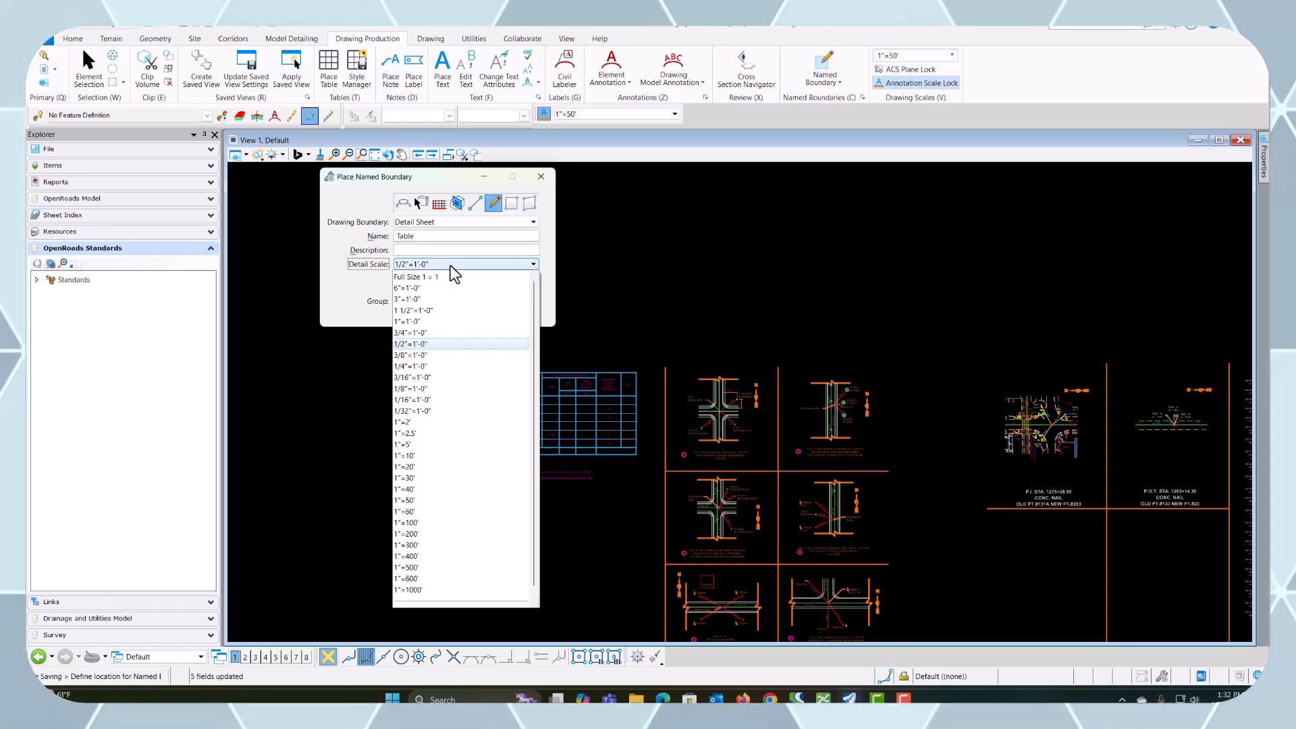
{"action": "left_click", "coordinate": [405, 444]}
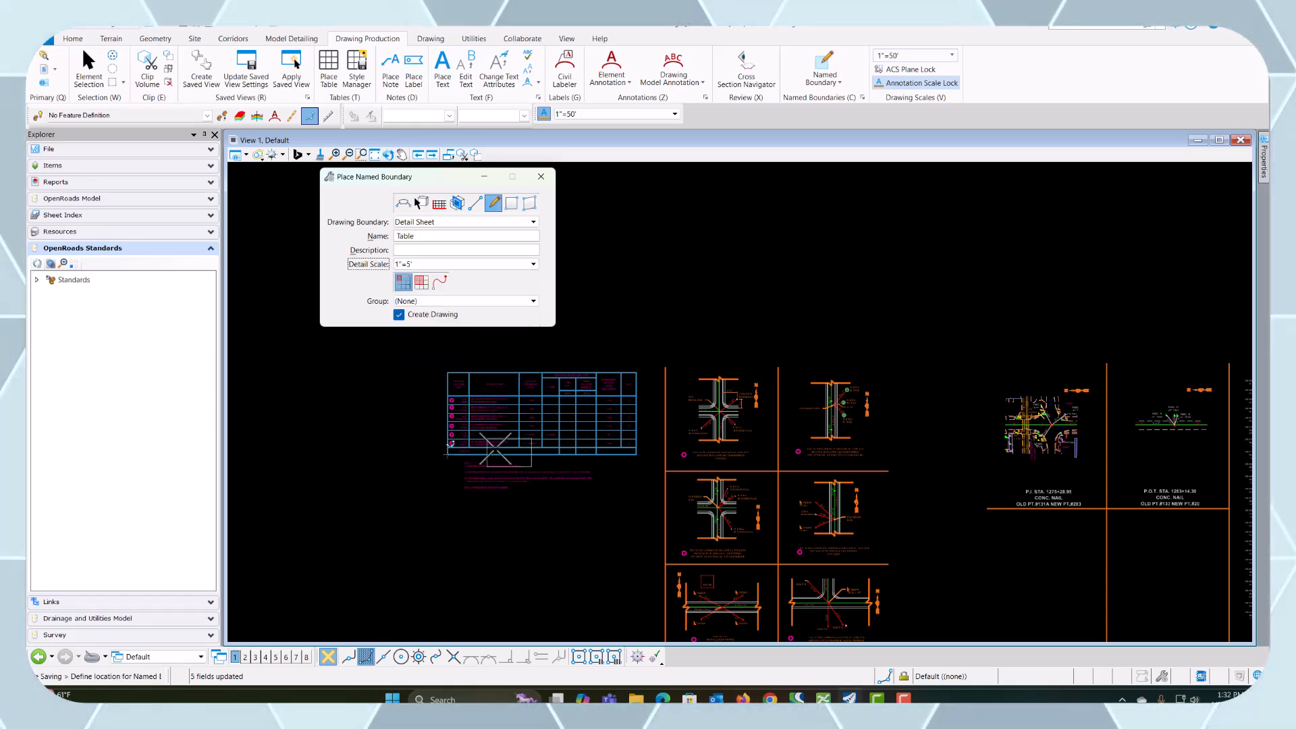
Step: Compare detail scales of 1"=20' and 1"=30' for fitting the Table boundary around the table and its notes
{"action": "left_click", "coordinate": [439, 265]}
{"action": "left_click", "coordinate": [413, 465]}
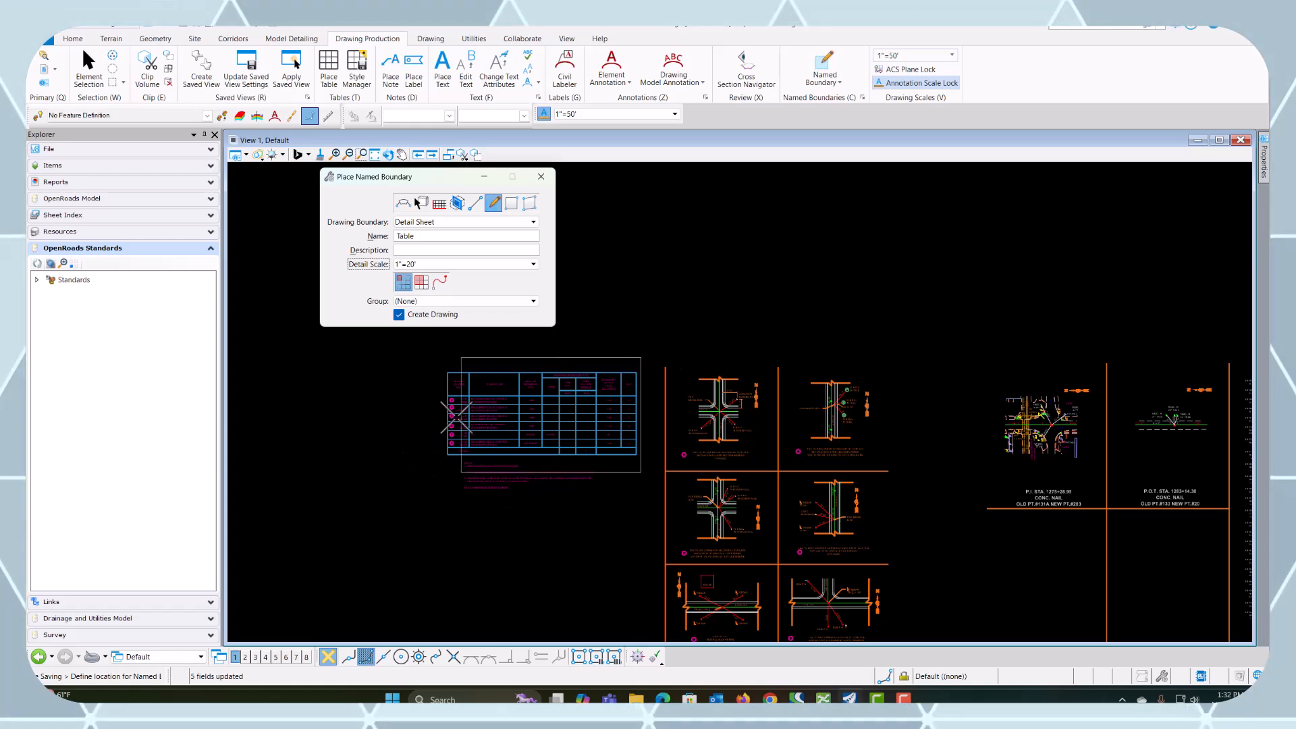
{"action": "scroll", "coordinate": [451, 424], "scroll_direction": "up", "scroll_amount": 2}
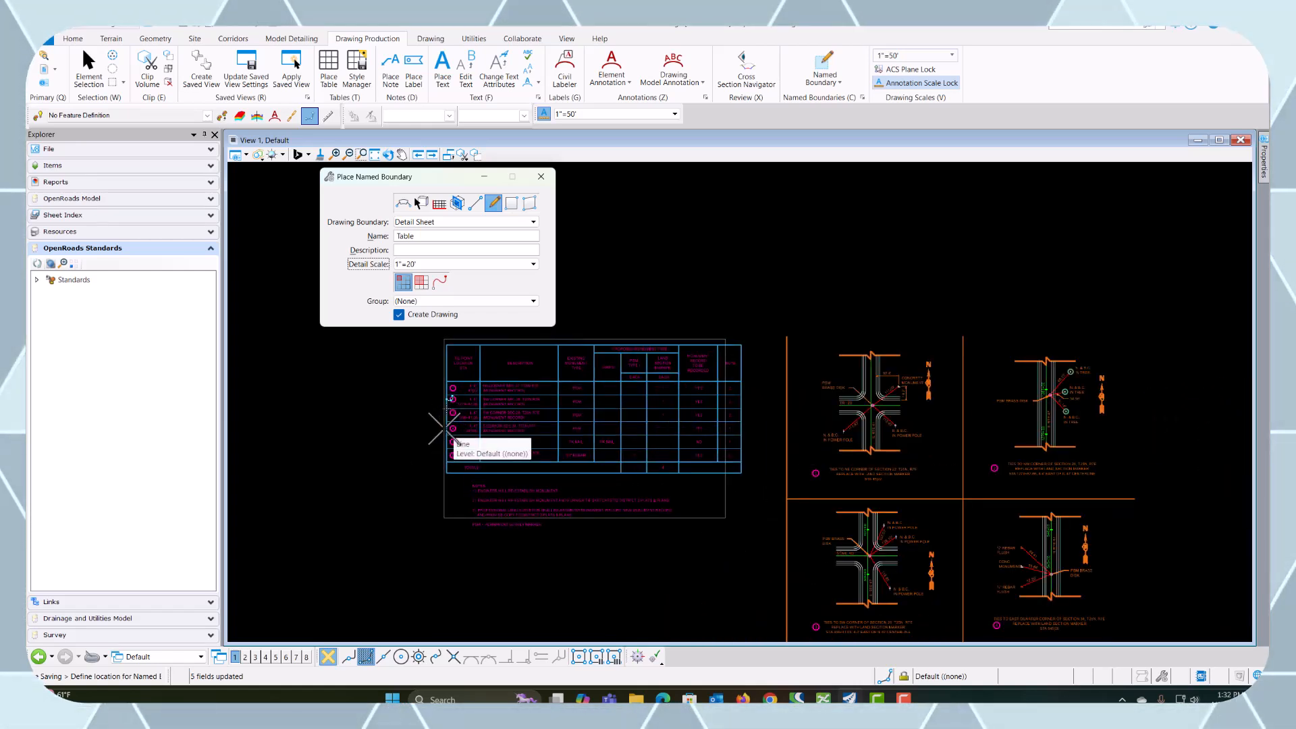
{"action": "left_click", "coordinate": [452, 265]}
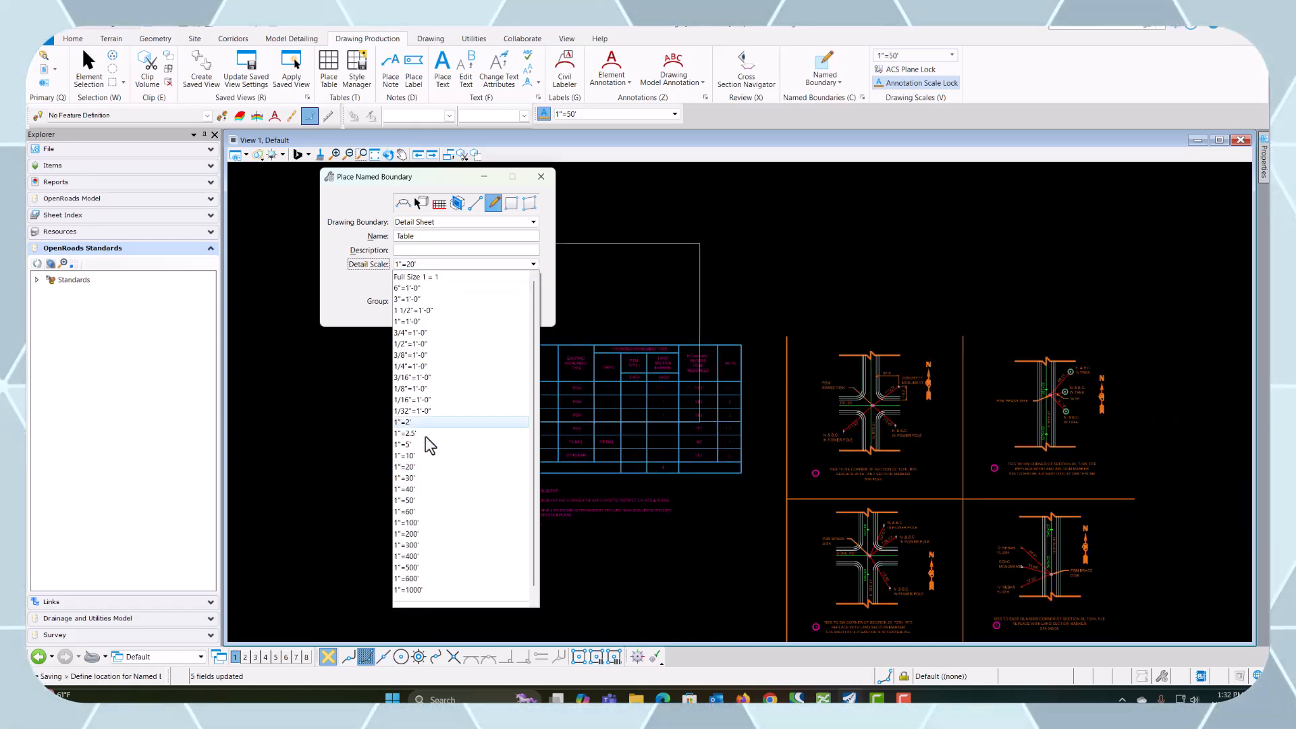
{"action": "left_click", "coordinate": [407, 478]}
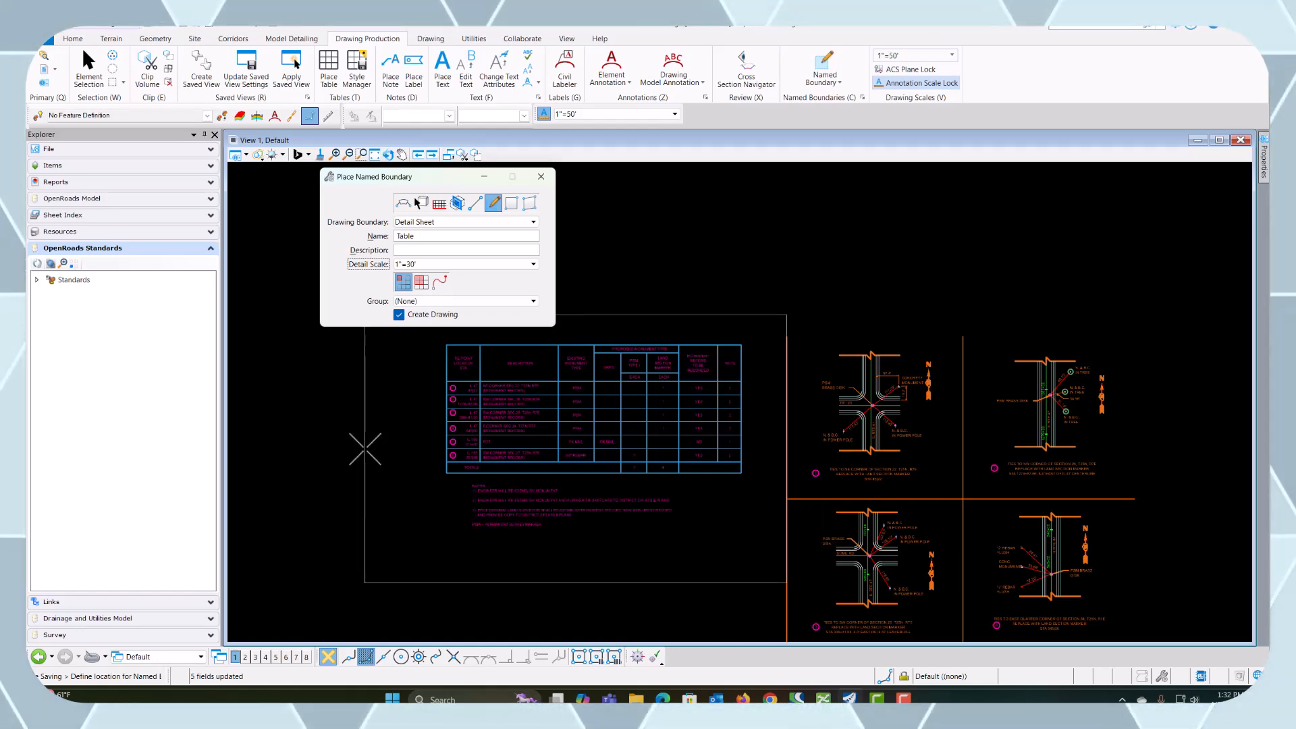
{"action": "left_click", "coordinate": [468, 264]}
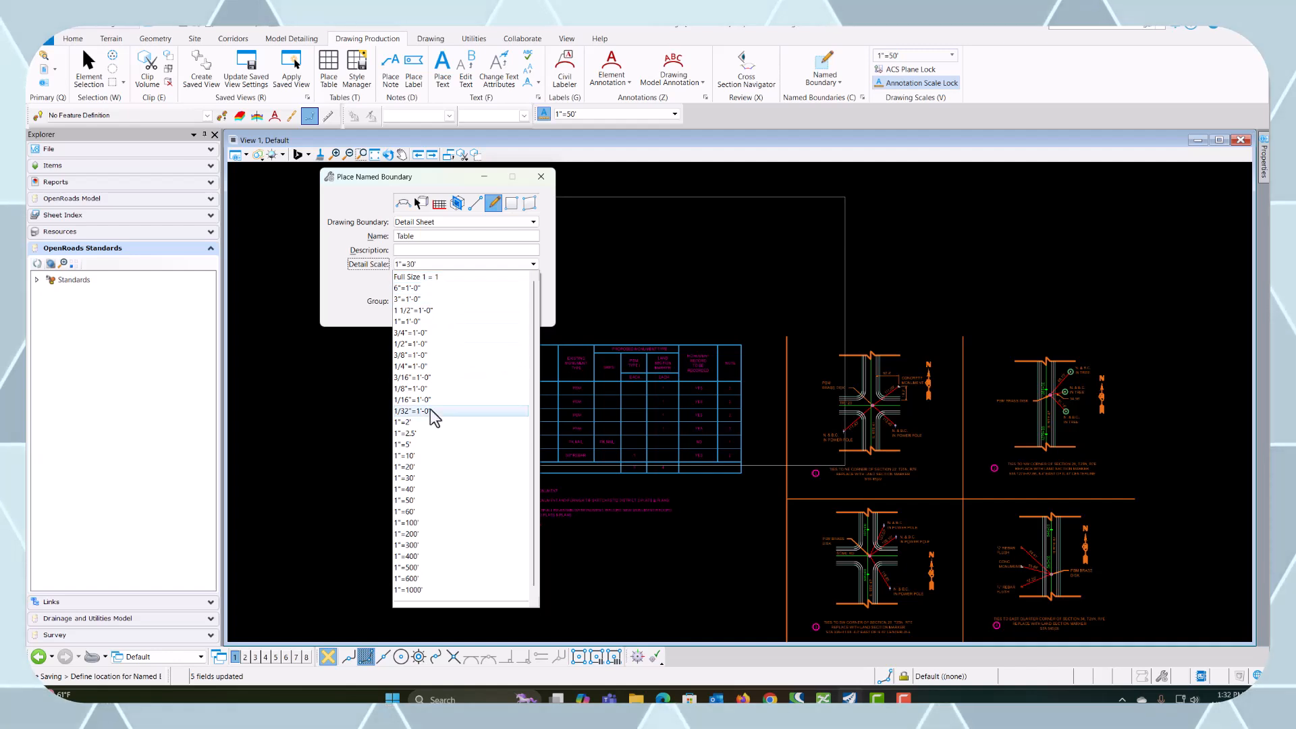
{"action": "left_click", "coordinate": [408, 467]}
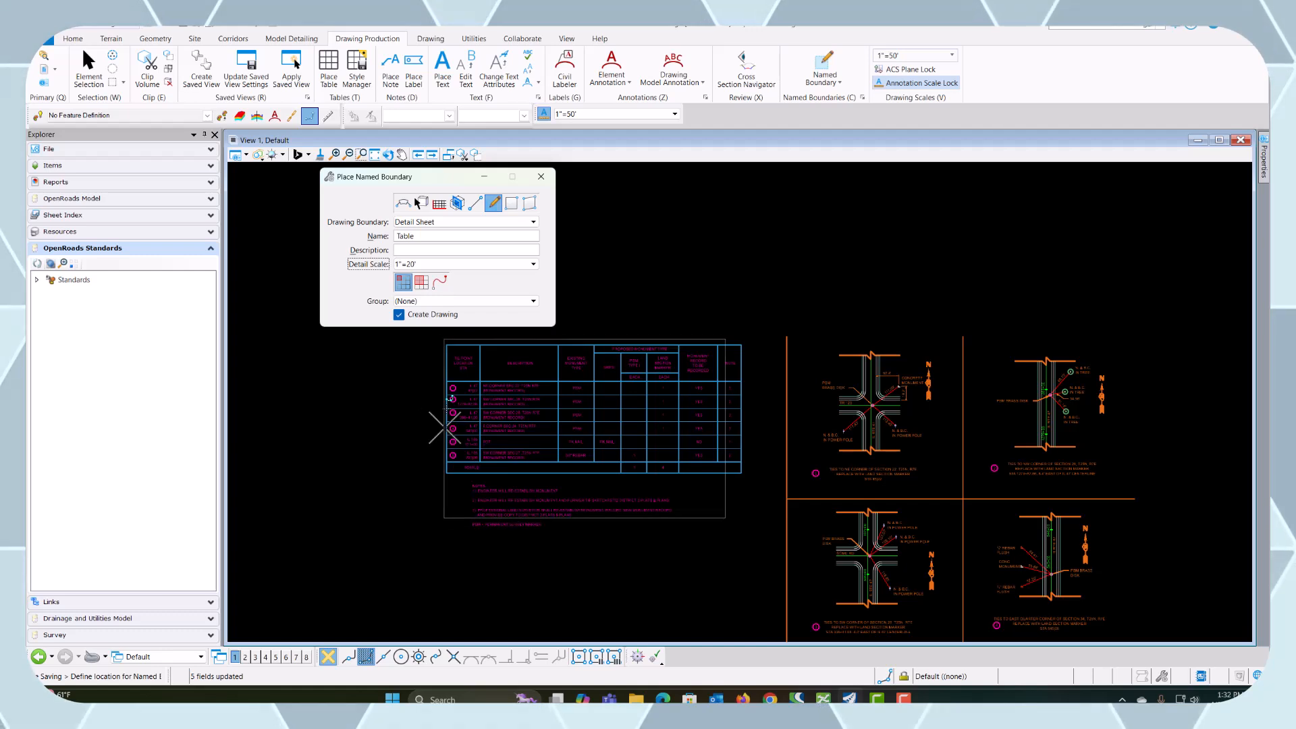
Step: Try a custom detail scale for the Table boundary with a PostScale of 1 and a PreScale of 240
{"action": "left_click", "coordinate": [449, 263]}
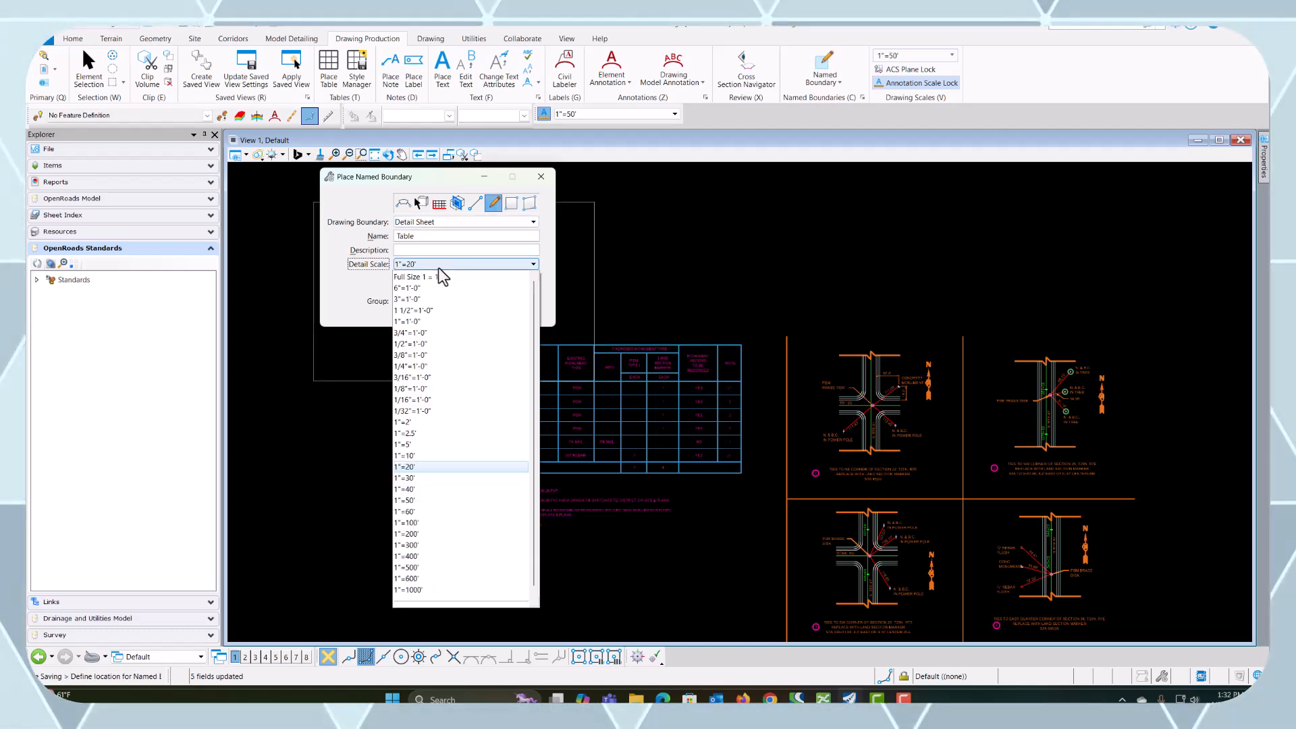
{"action": "left_click", "coordinate": [405, 600]}
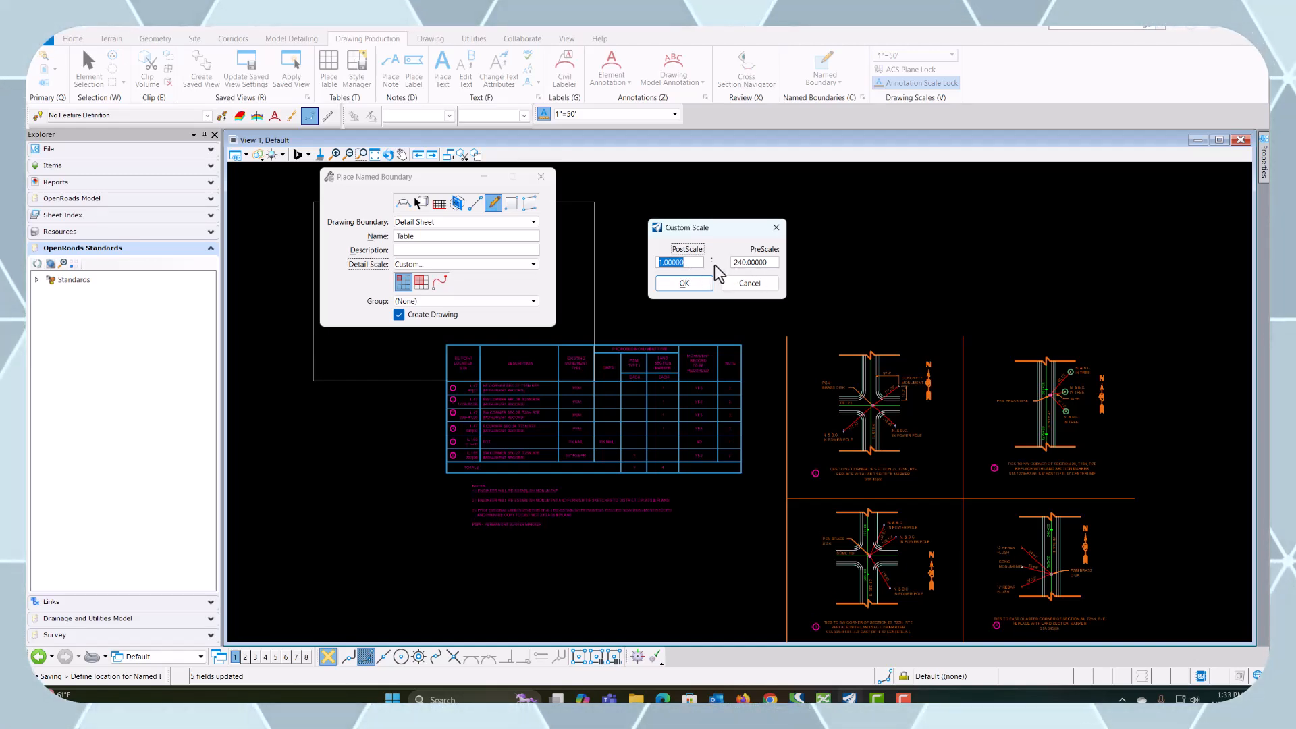
{"action": "left_click", "coordinate": [773, 262]}
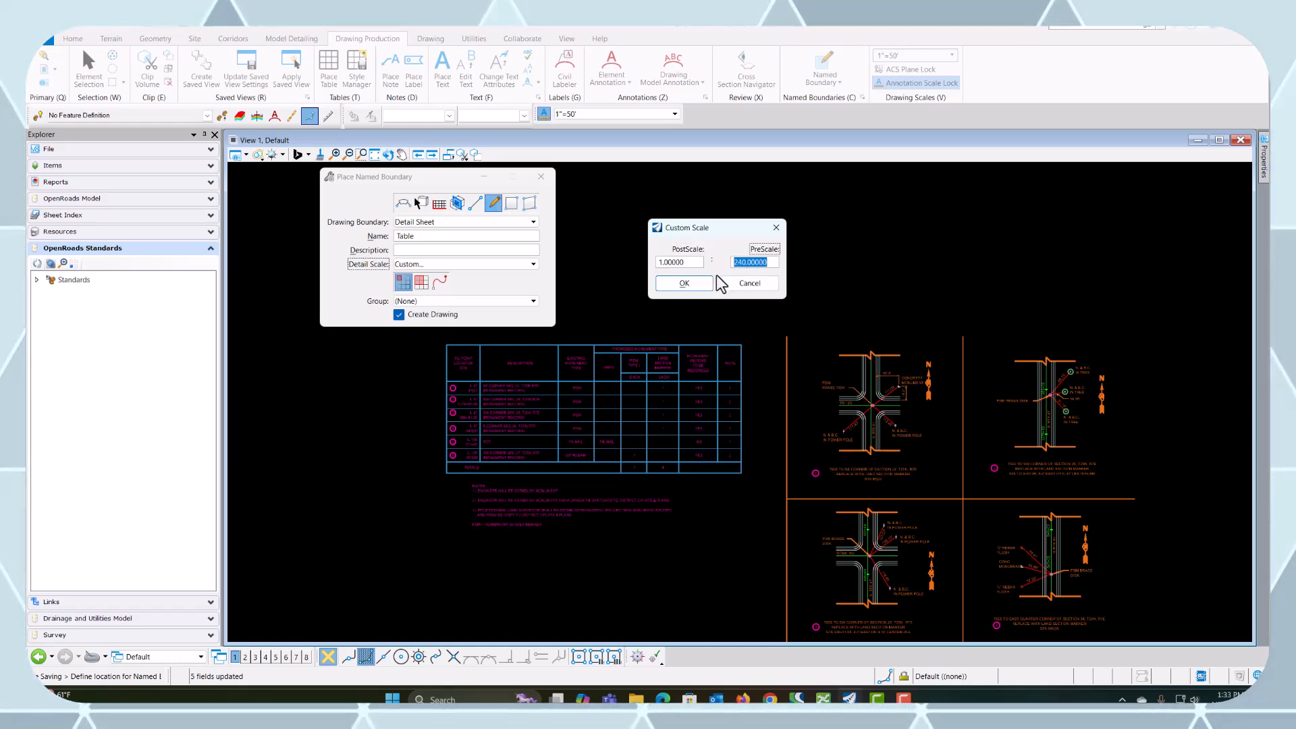
{"action": "left_click", "coordinate": [684, 283]}
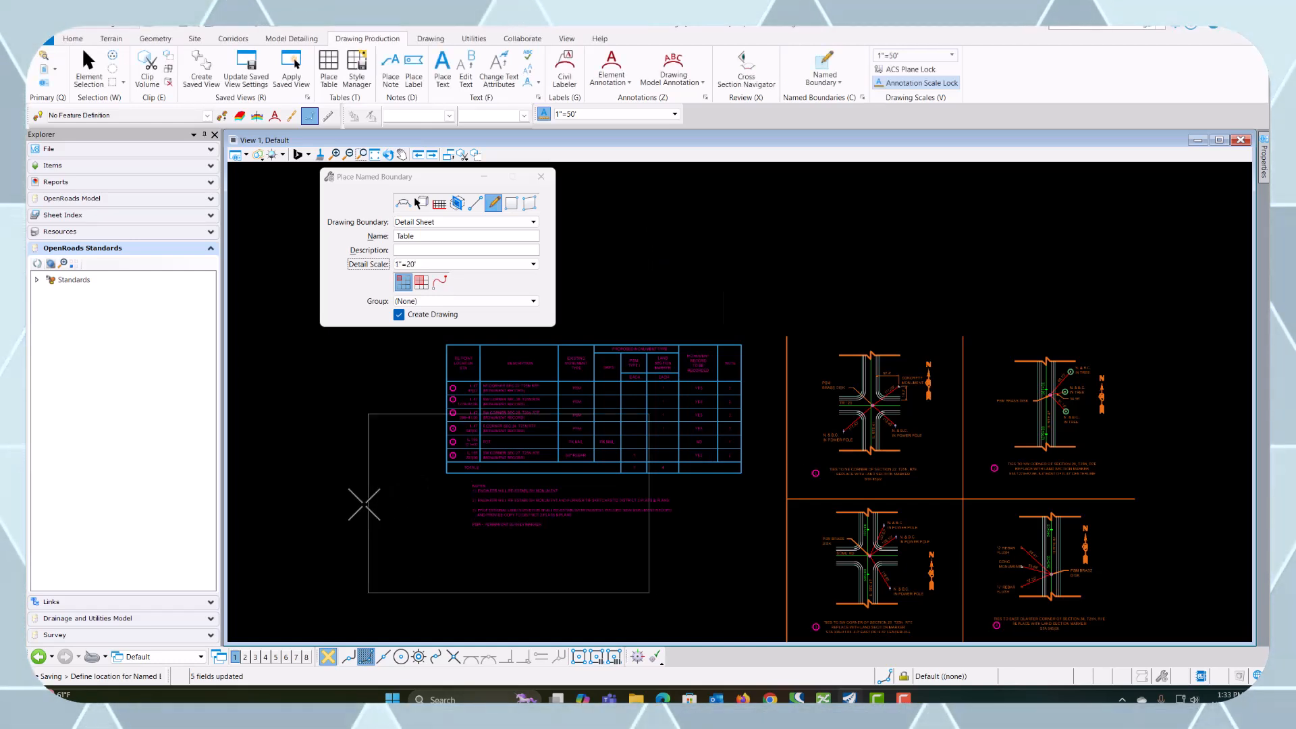
Step: Compare detail scales of 1"=30', 1"=20', 1"=5' and 1"=10' for the Table boundary against the table and tie point details
{"action": "left_click", "coordinate": [471, 263]}
{"action": "left_click", "coordinate": [420, 466]}
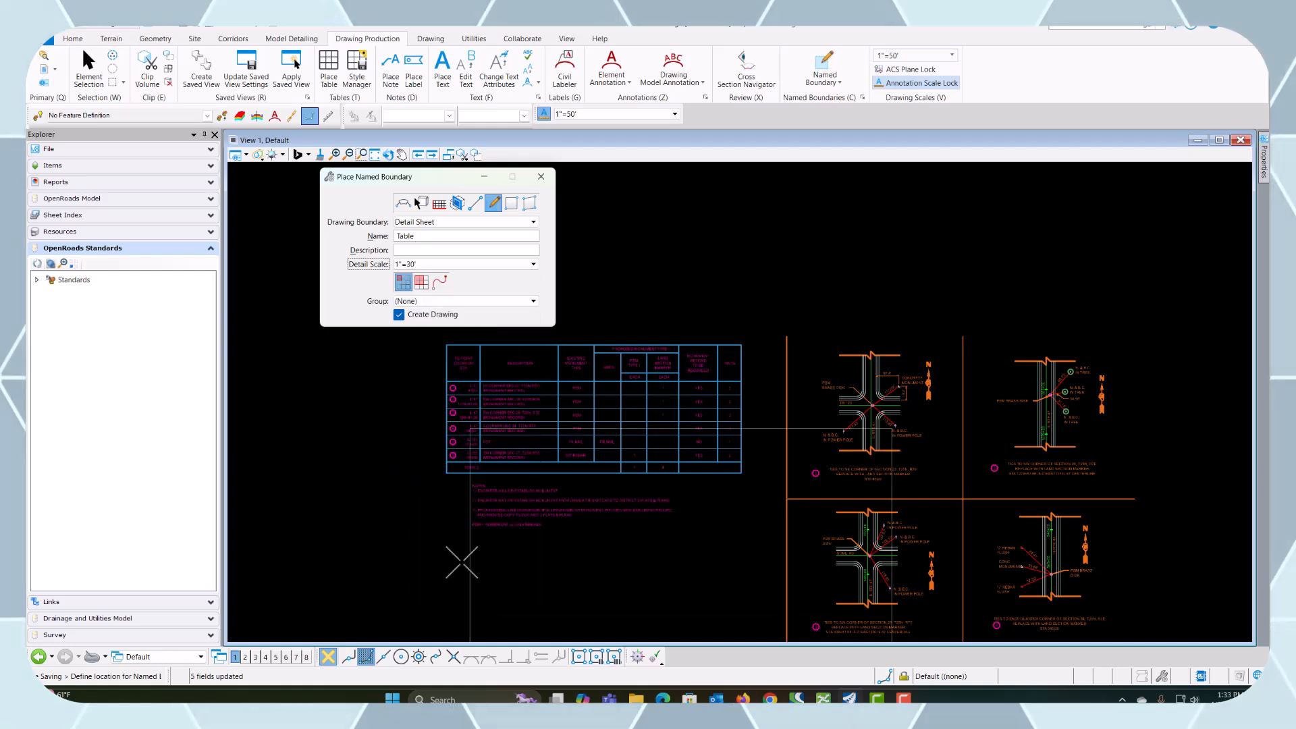
{"action": "scroll", "coordinate": [395, 537], "scroll_direction": "down", "scroll_amount": 1}
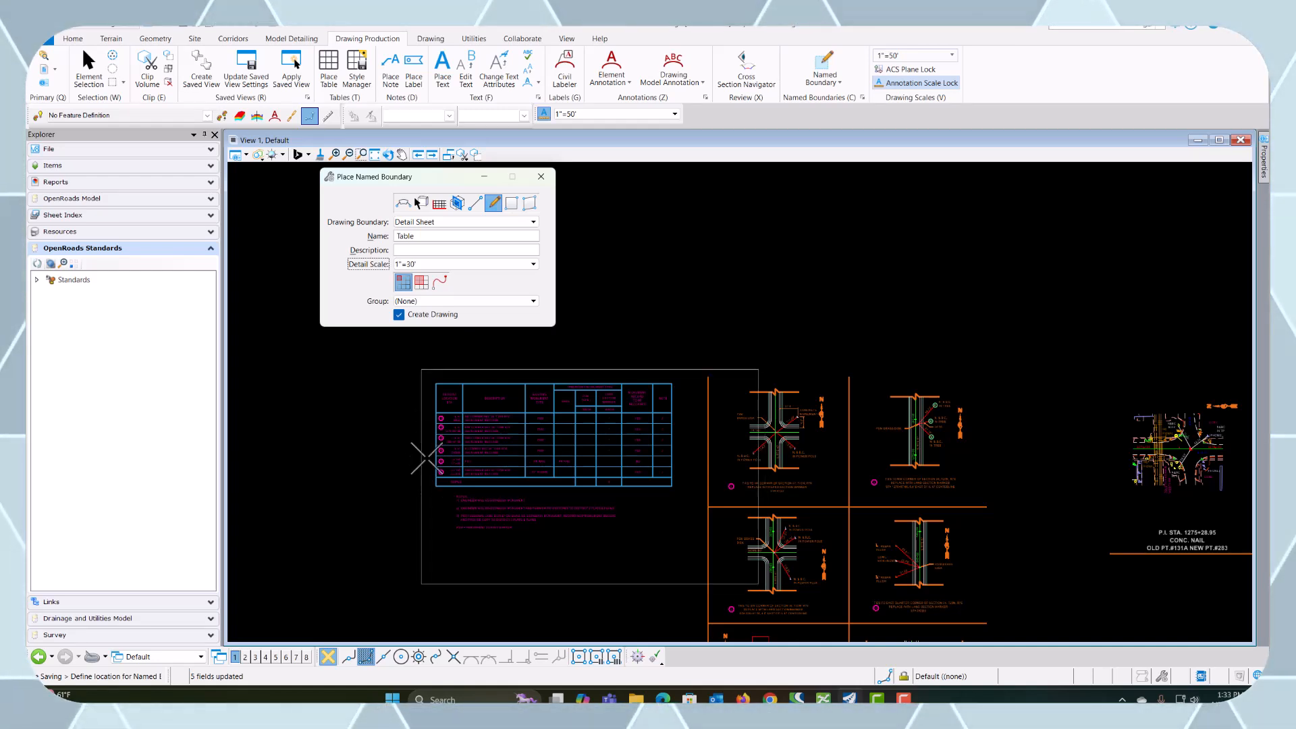
{"action": "left_click", "coordinate": [442, 264]}
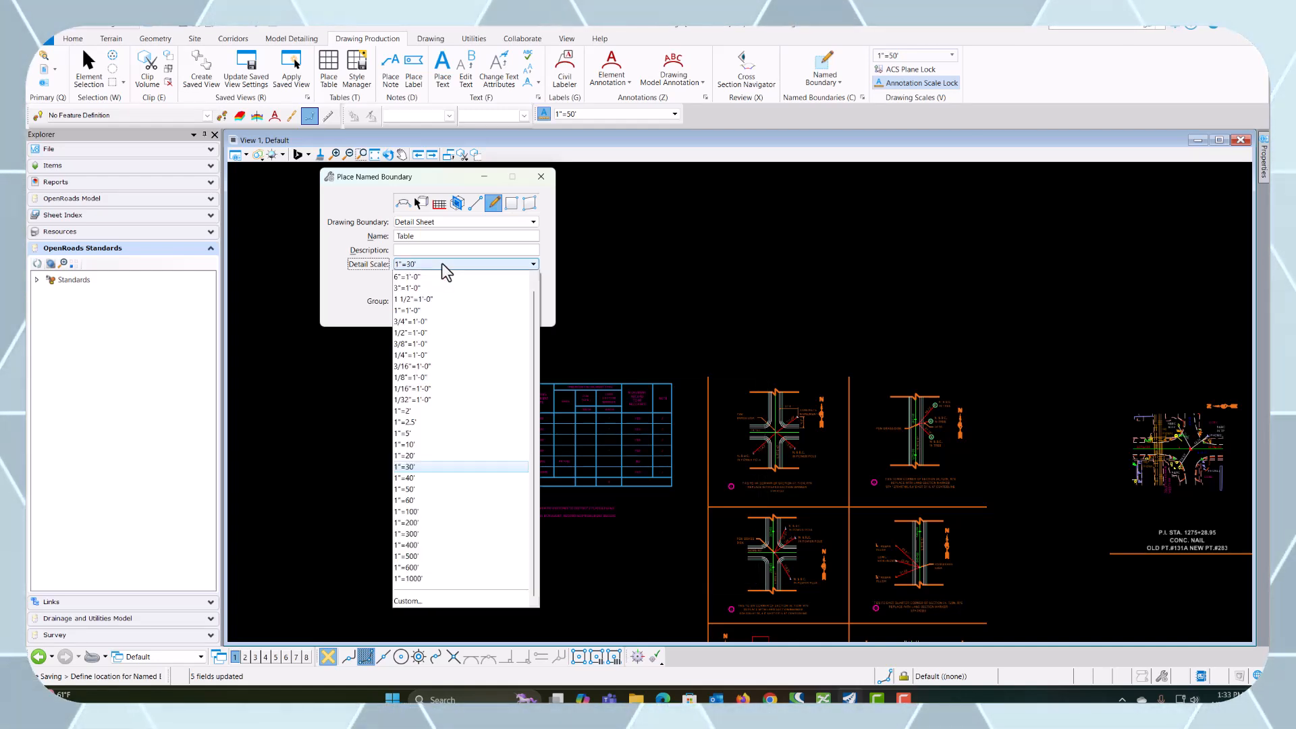
{"action": "left_click", "coordinate": [405, 457]}
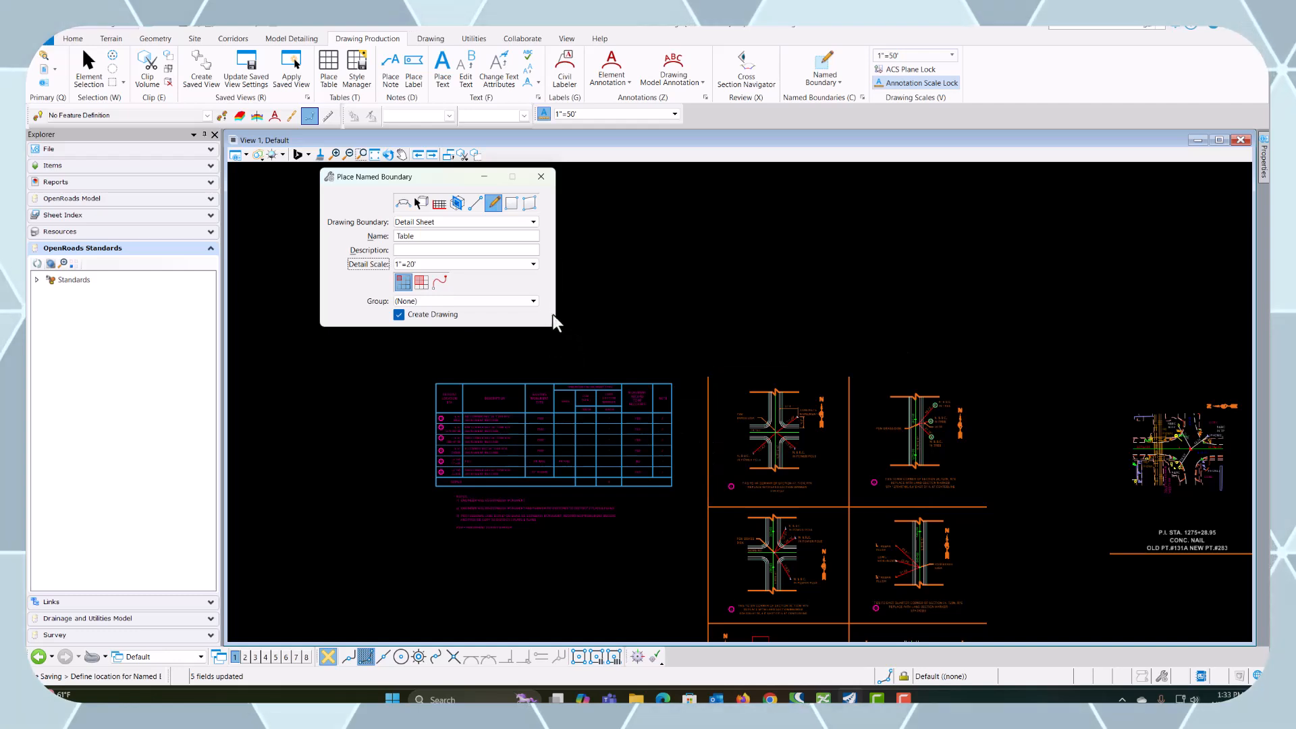
{"action": "left_click", "coordinate": [505, 264]}
{"action": "left_click", "coordinate": [414, 433]}
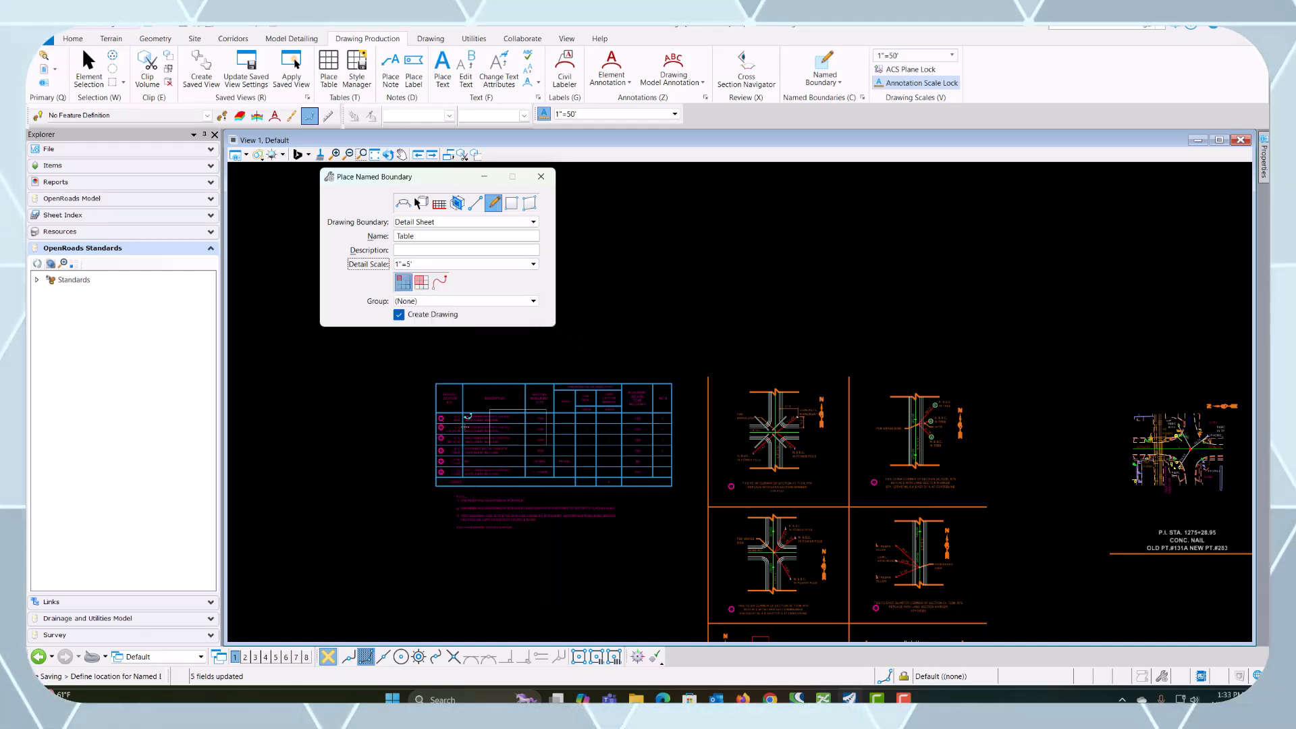
{"action": "left_click", "coordinate": [432, 265]}
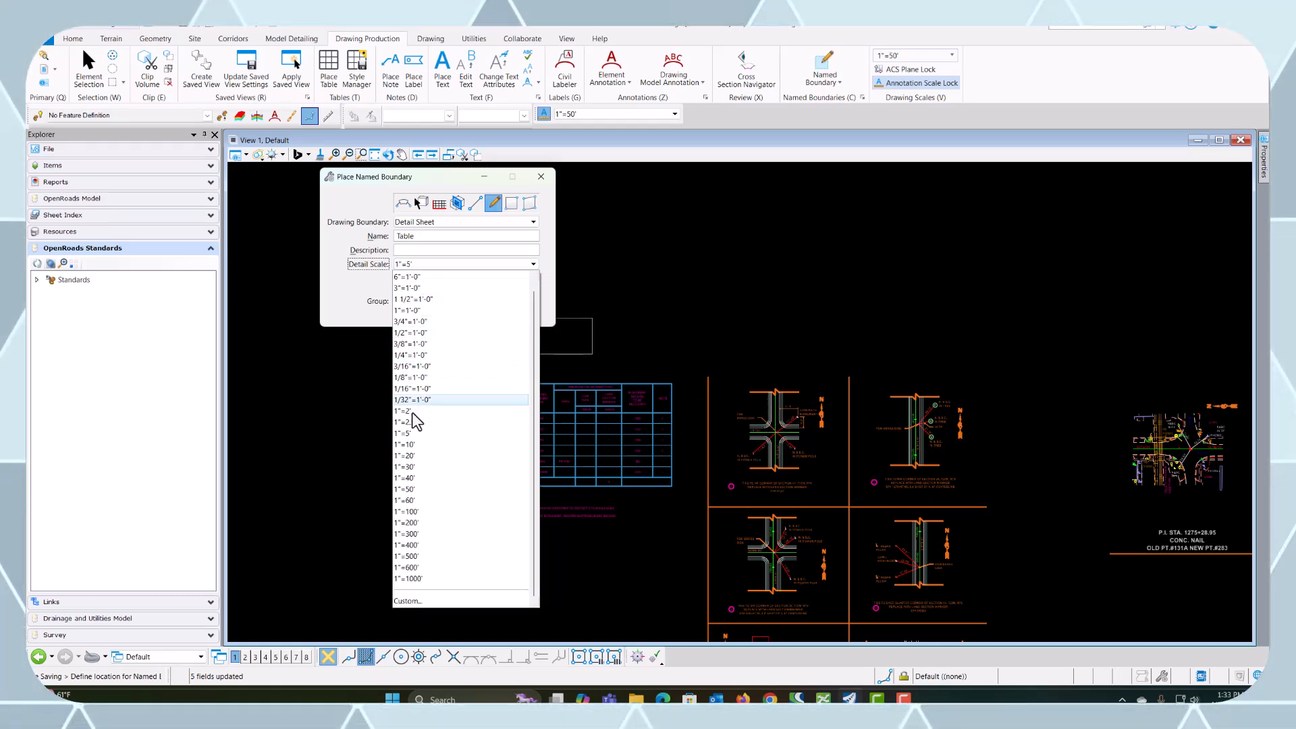
{"action": "left_click", "coordinate": [409, 444]}
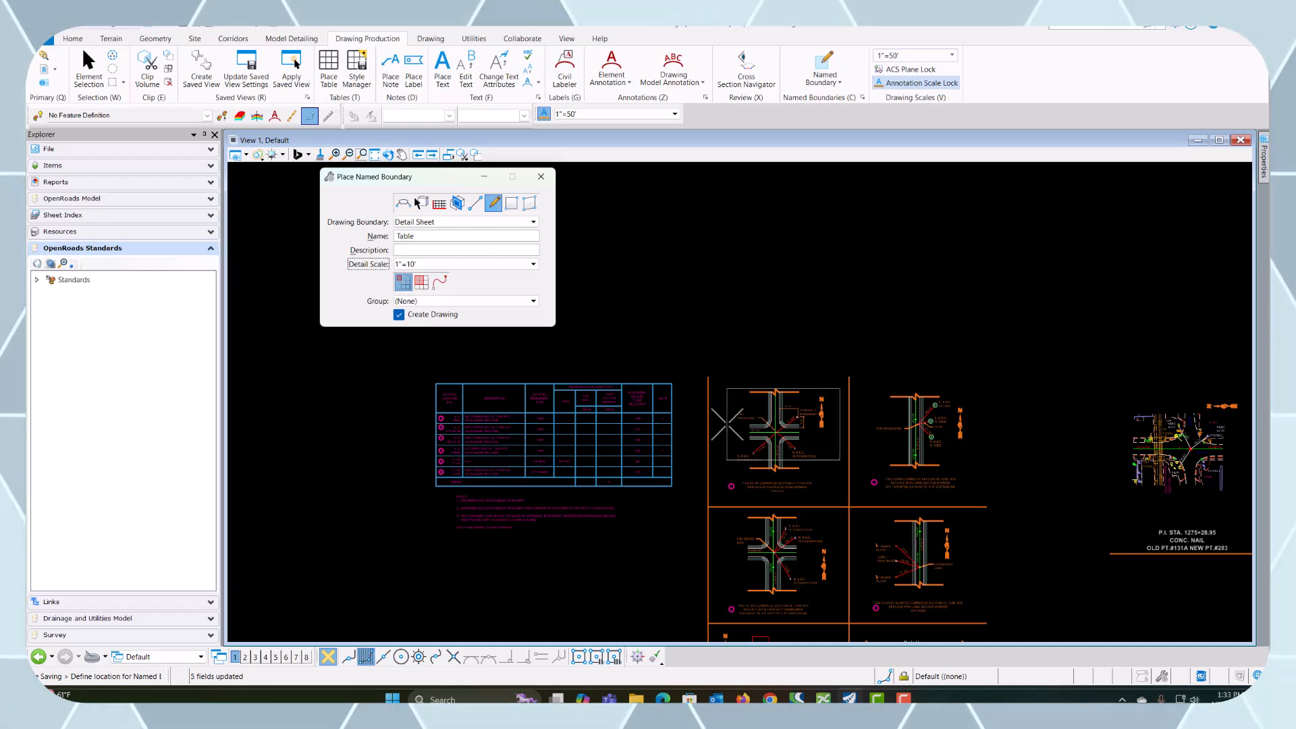
{"action": "scroll", "coordinate": [722, 438], "scroll_direction": "up", "scroll_amount": 3}
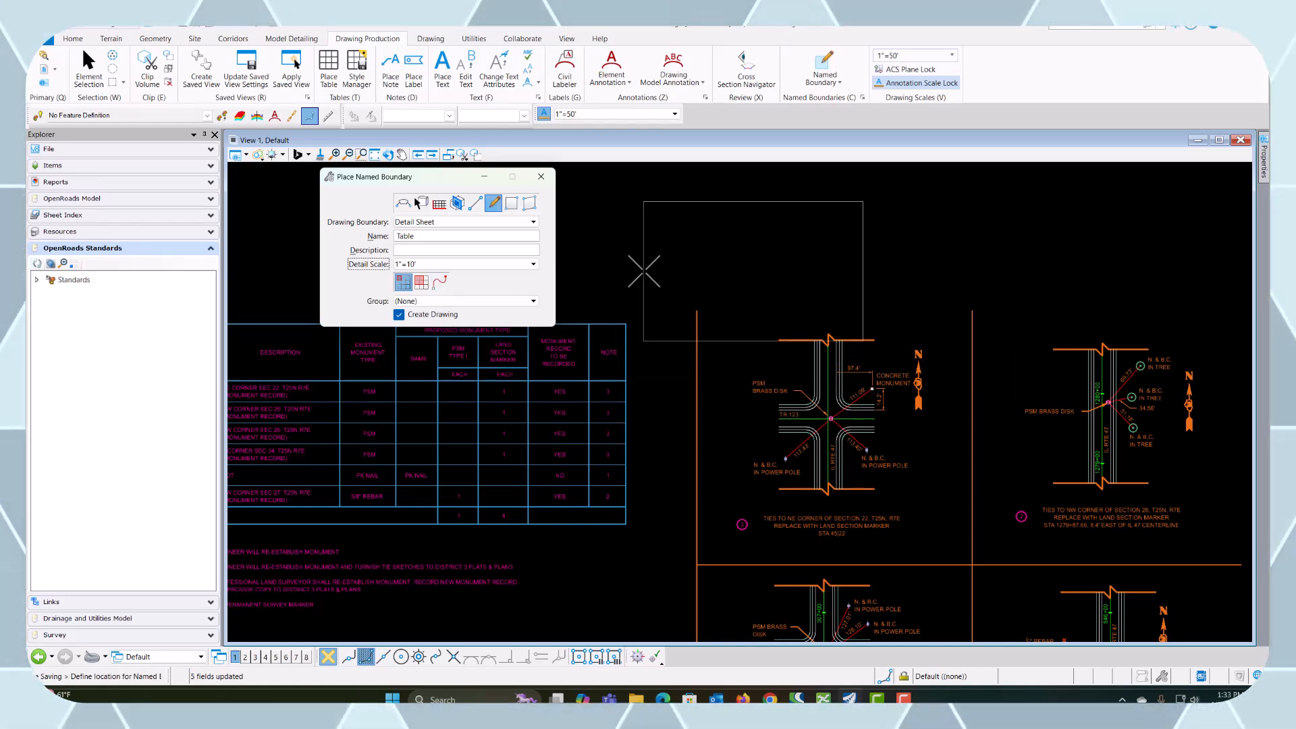
Step: Place the Table named boundary by two points around the table and its notes, and accept it
{"action": "left_click", "coordinate": [513, 204]}
{"action": "scroll", "coordinate": [594, 439], "scroll_direction": "down", "scroll_amount": 2}
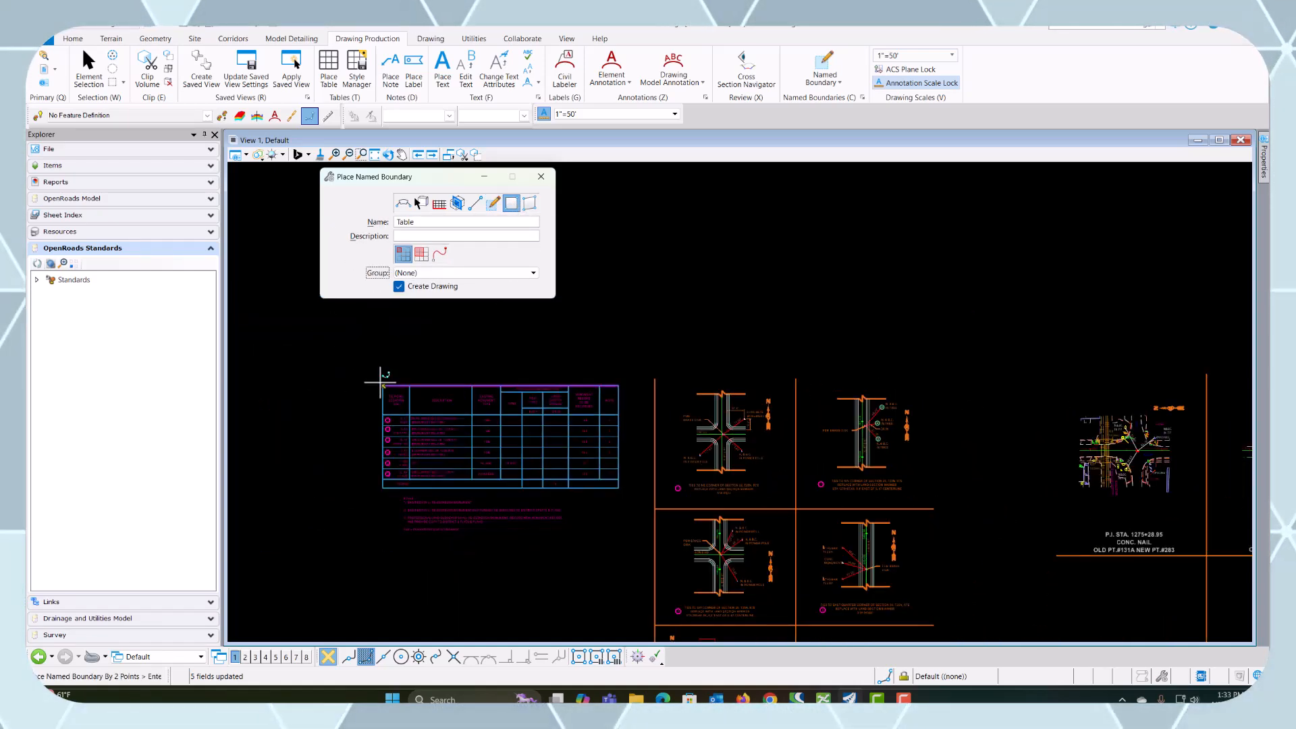
{"action": "scroll", "coordinate": [374, 378], "scroll_direction": "up", "scroll_amount": 2}
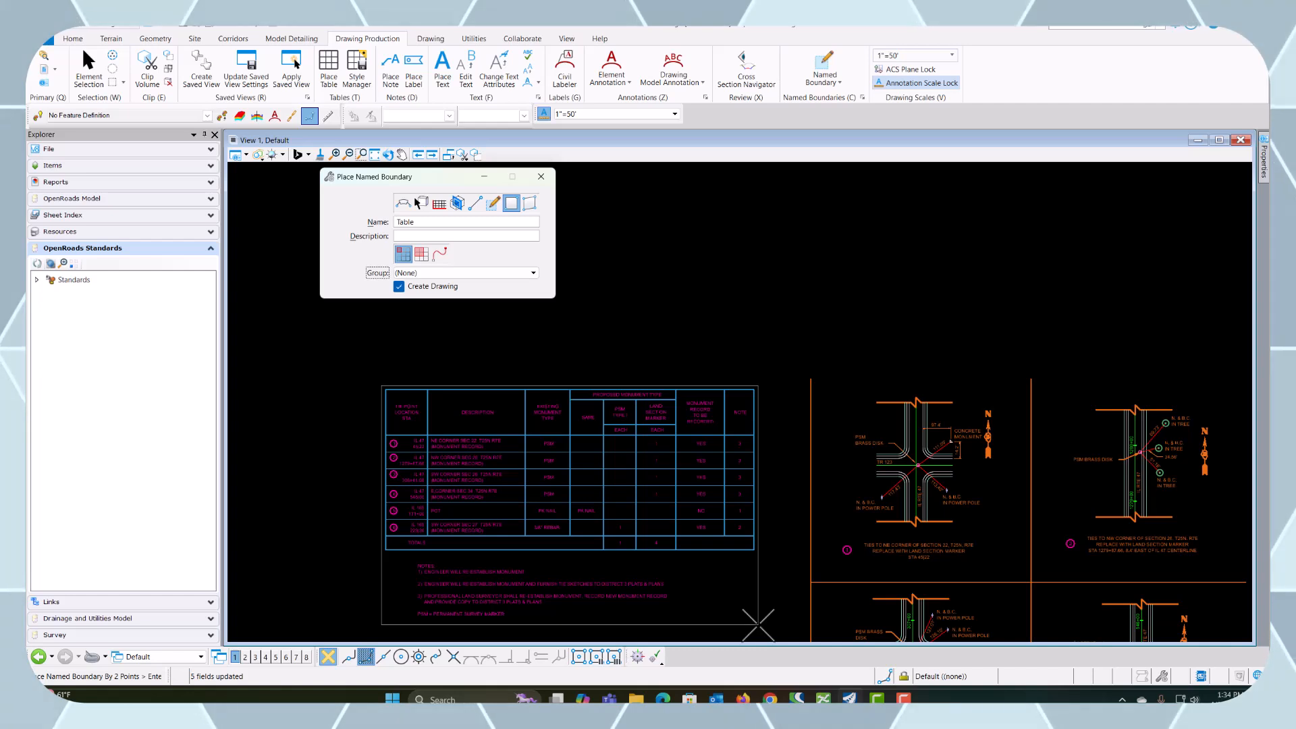
{"action": "left_click", "coordinate": [759, 625]}
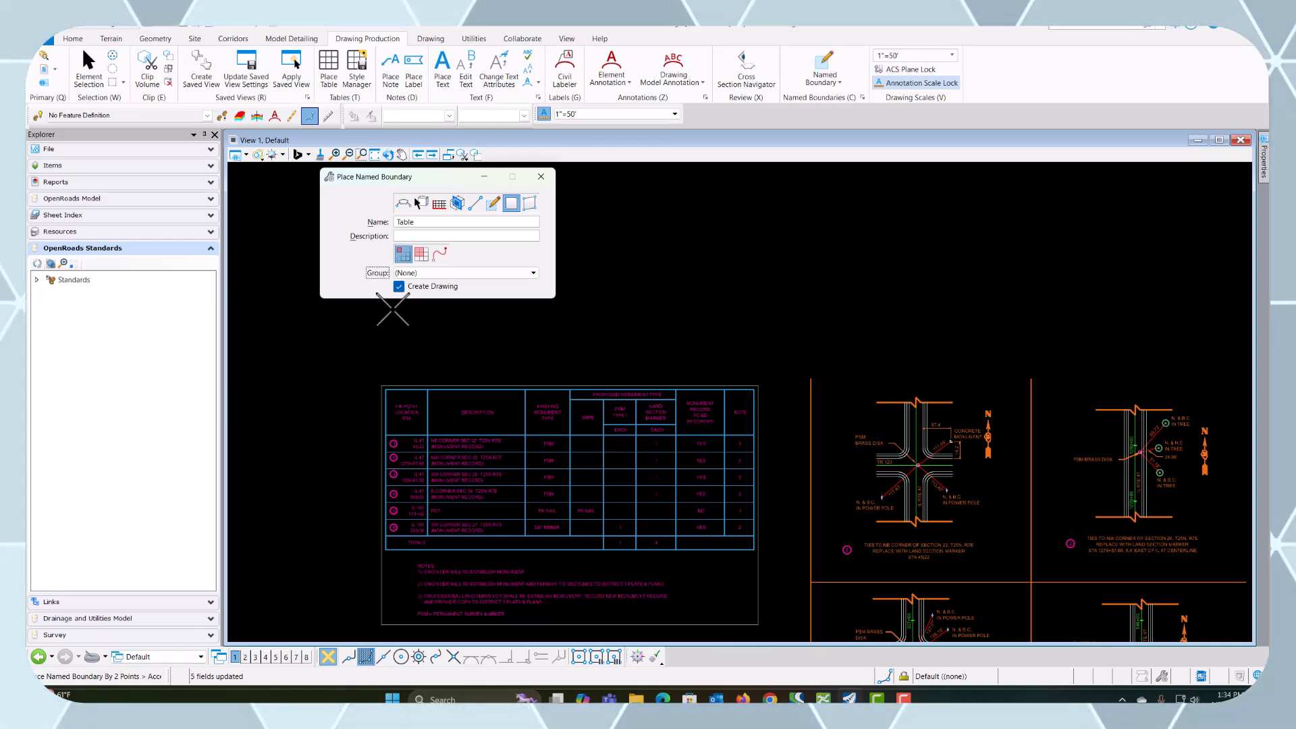
{"action": "left_click", "coordinate": [351, 349]}
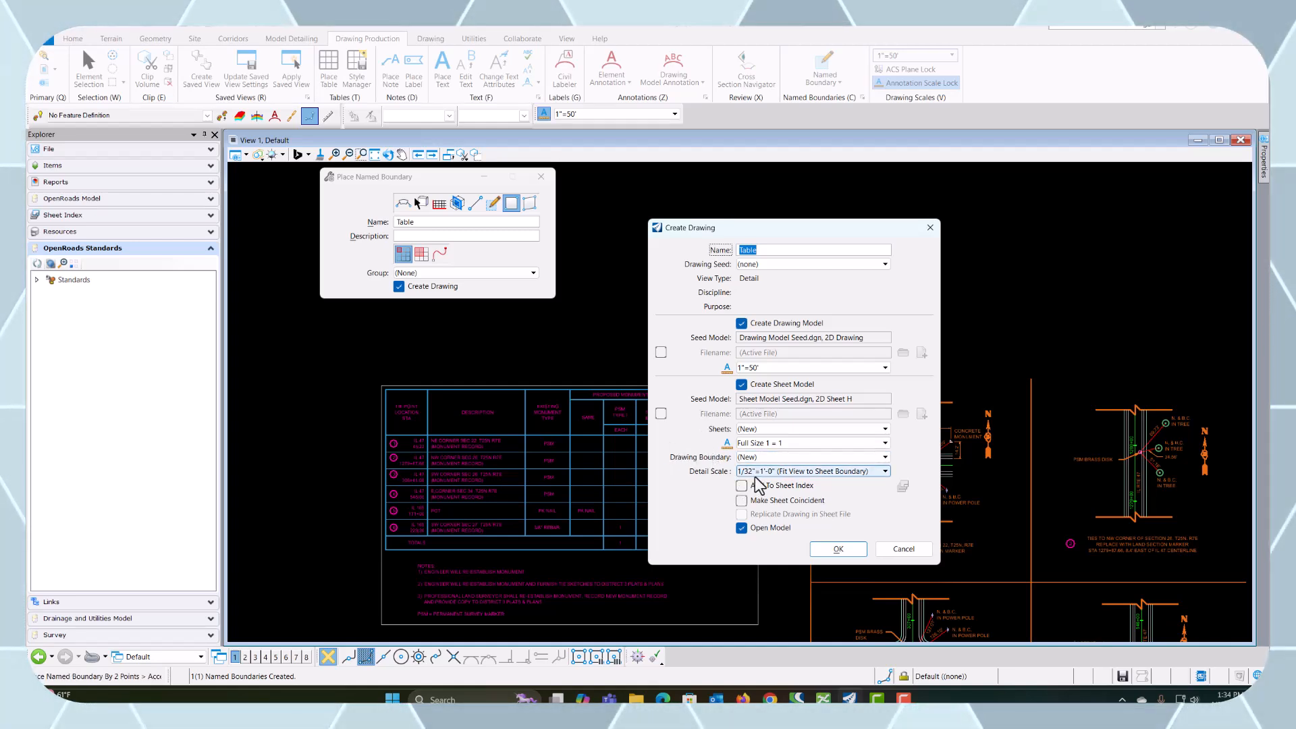
Step: Create the Table drawing with a 1/32"=1'-0" drawing annotation scale and place it on the existing Tie Points sheet
{"action": "left_click", "coordinate": [784, 367]}
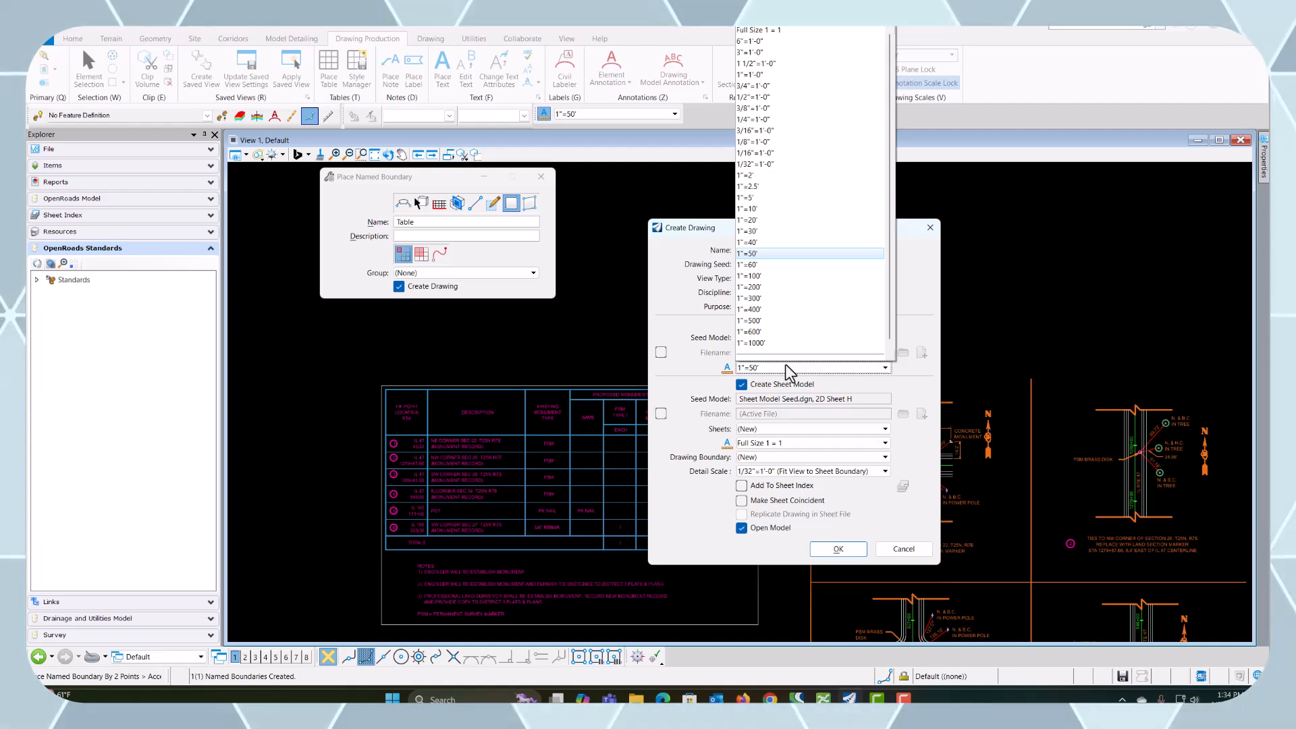
{"action": "left_click", "coordinate": [759, 164]}
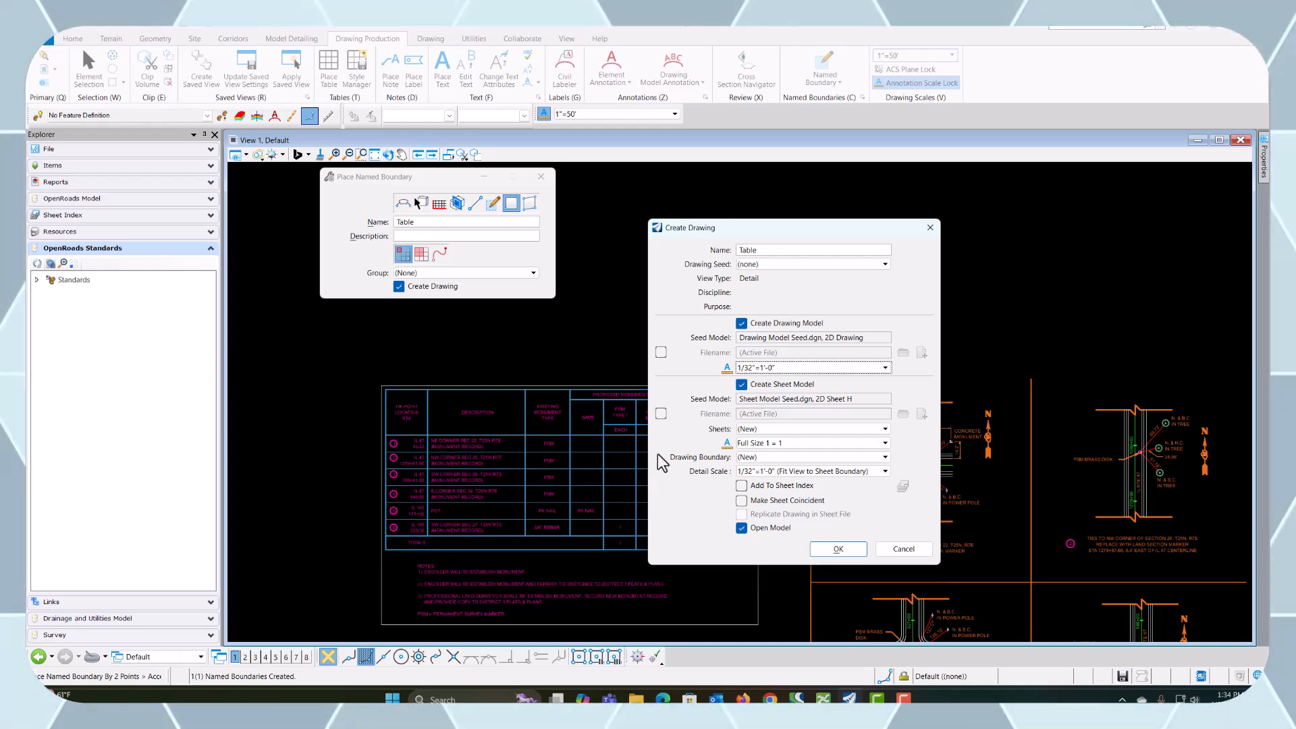
{"action": "left_click", "coordinate": [756, 457]}
{"action": "left_click", "coordinate": [749, 483]}
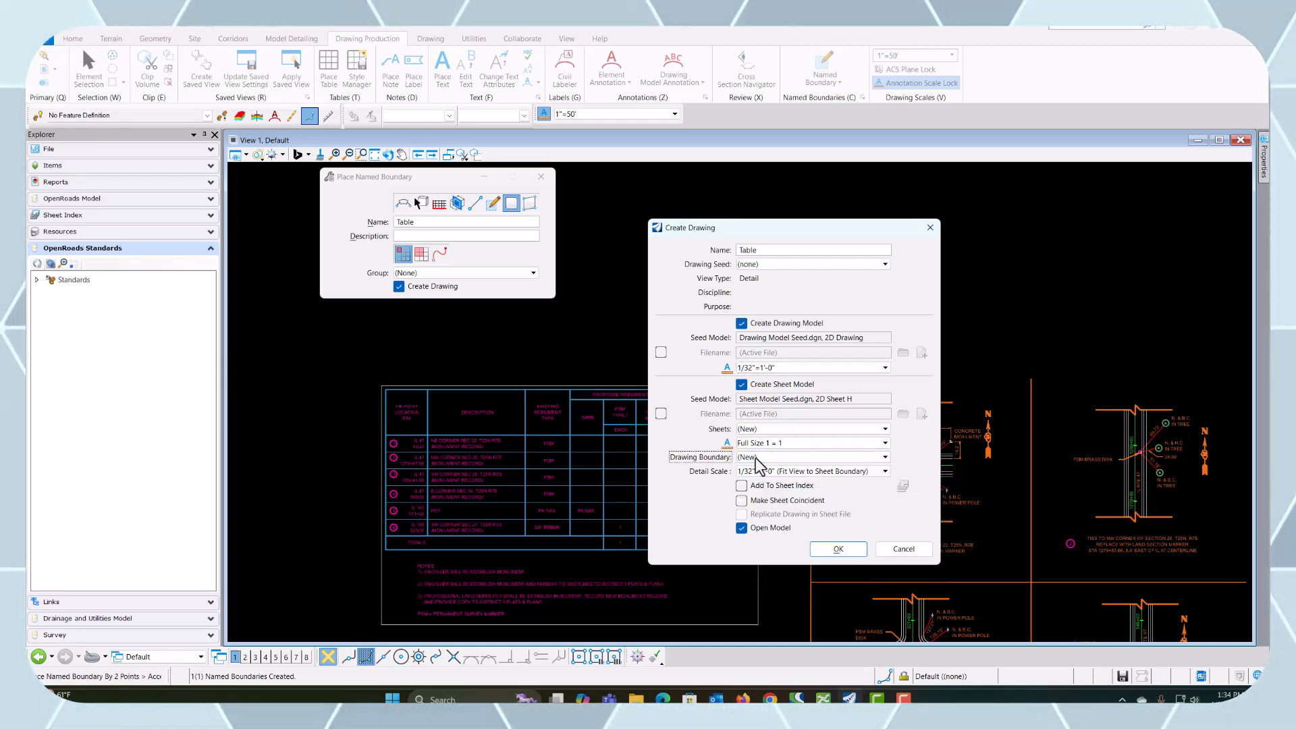
{"action": "left_click", "coordinate": [780, 430]}
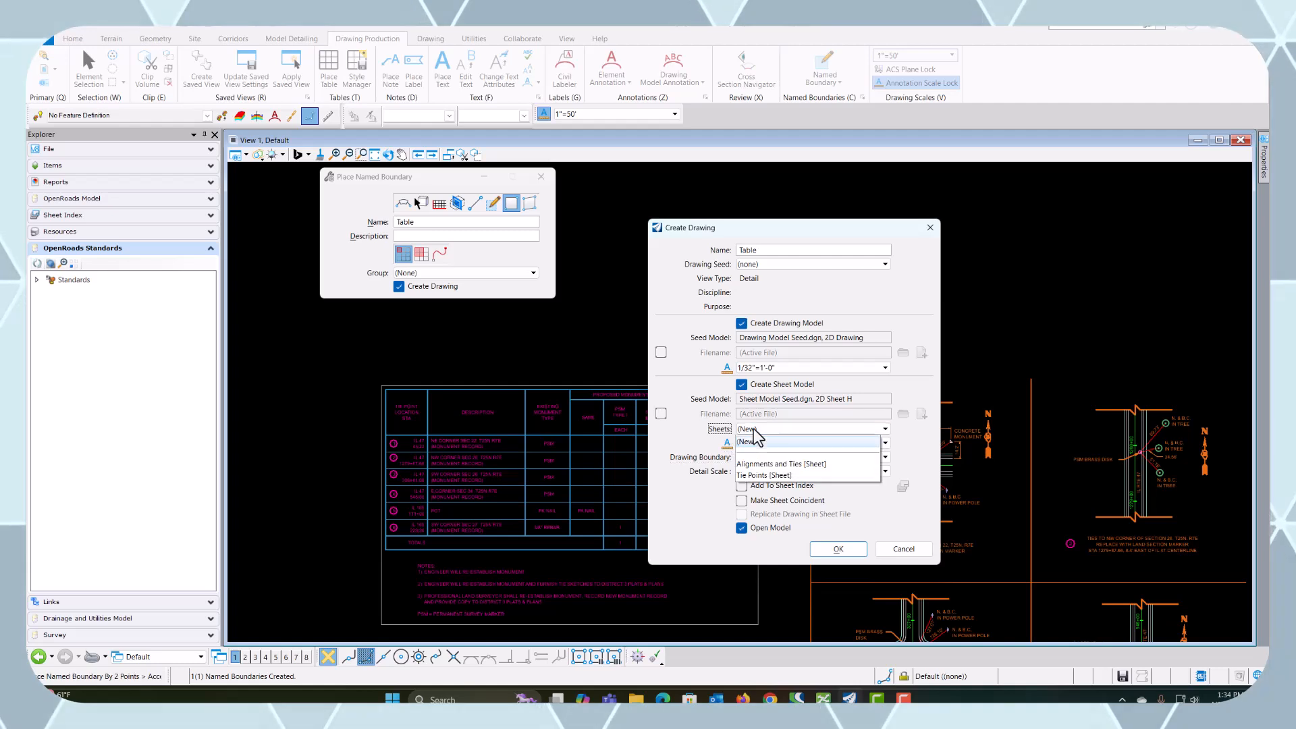
{"action": "left_click", "coordinate": [764, 476]}
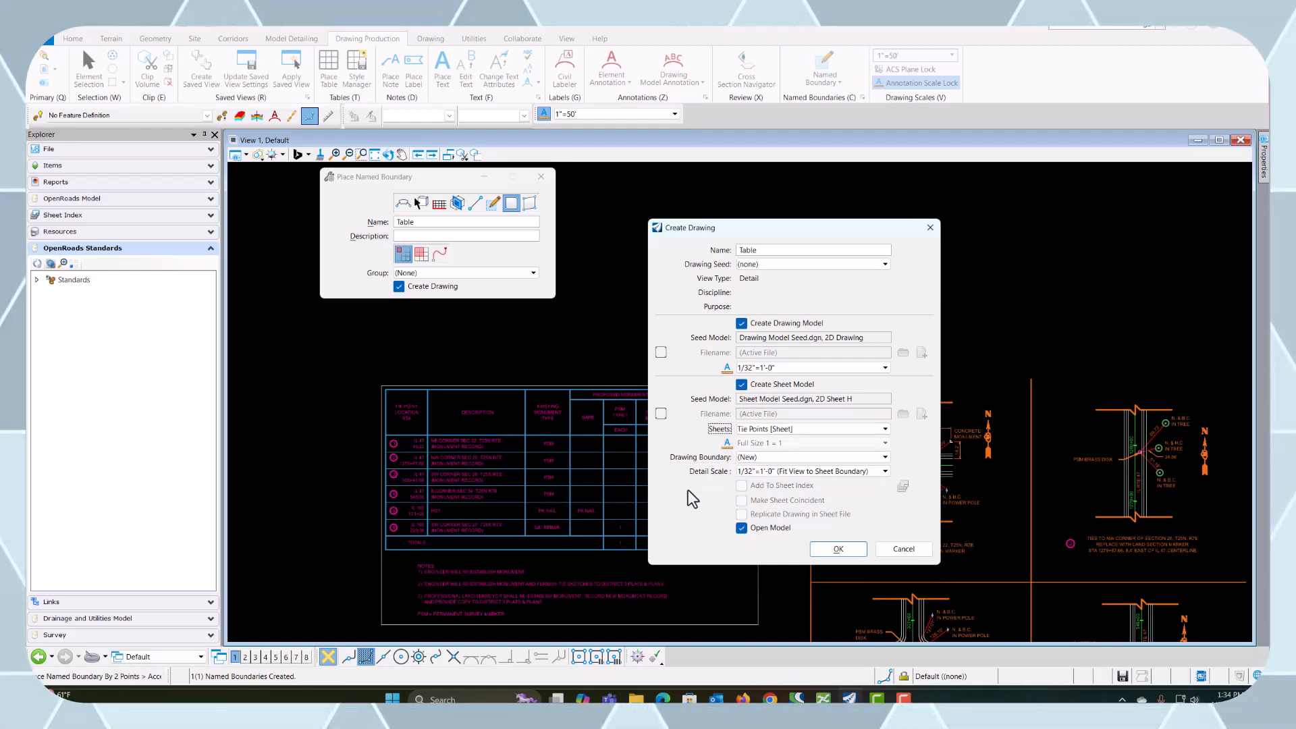
{"action": "left_click", "coordinate": [827, 549]}
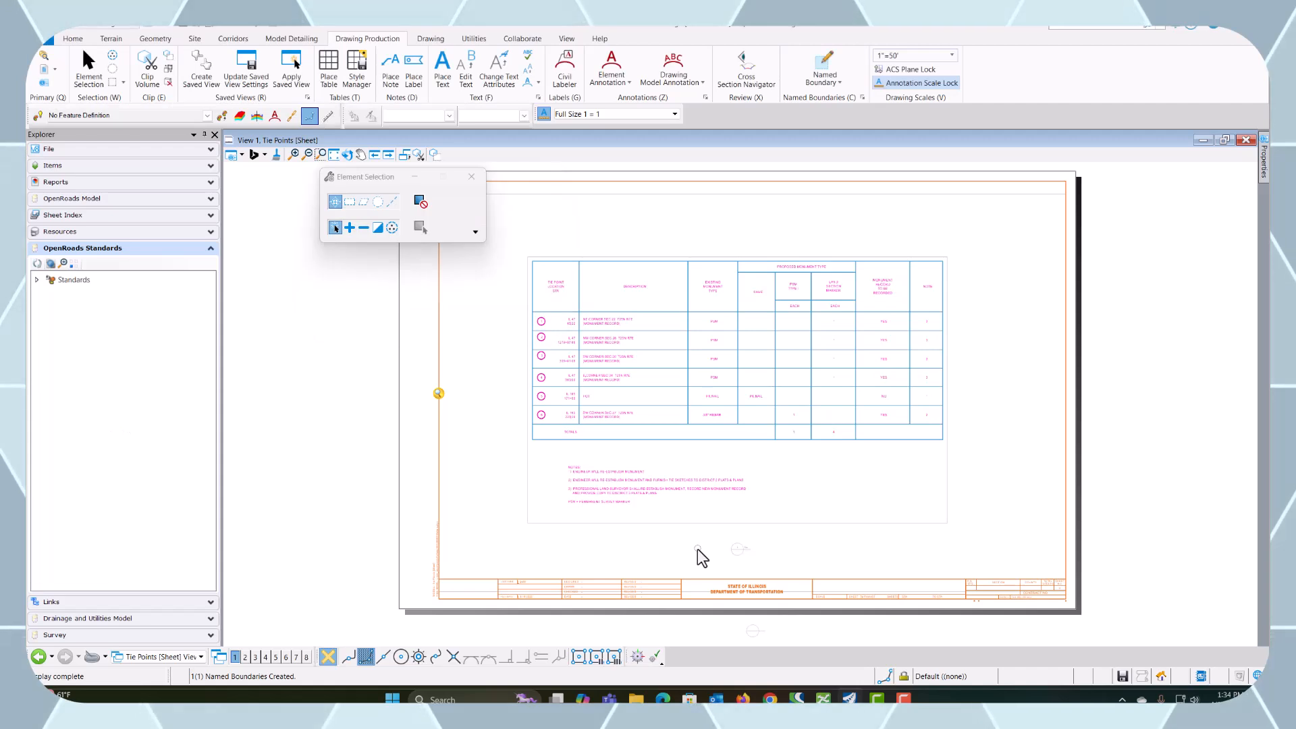
Step: Move the Table reference together with its boundary to the upper-left corner of the Tie Points sheet, and close the references
{"action": "scroll", "coordinate": [709, 554], "scroll_direction": "down", "scroll_amount": 3}
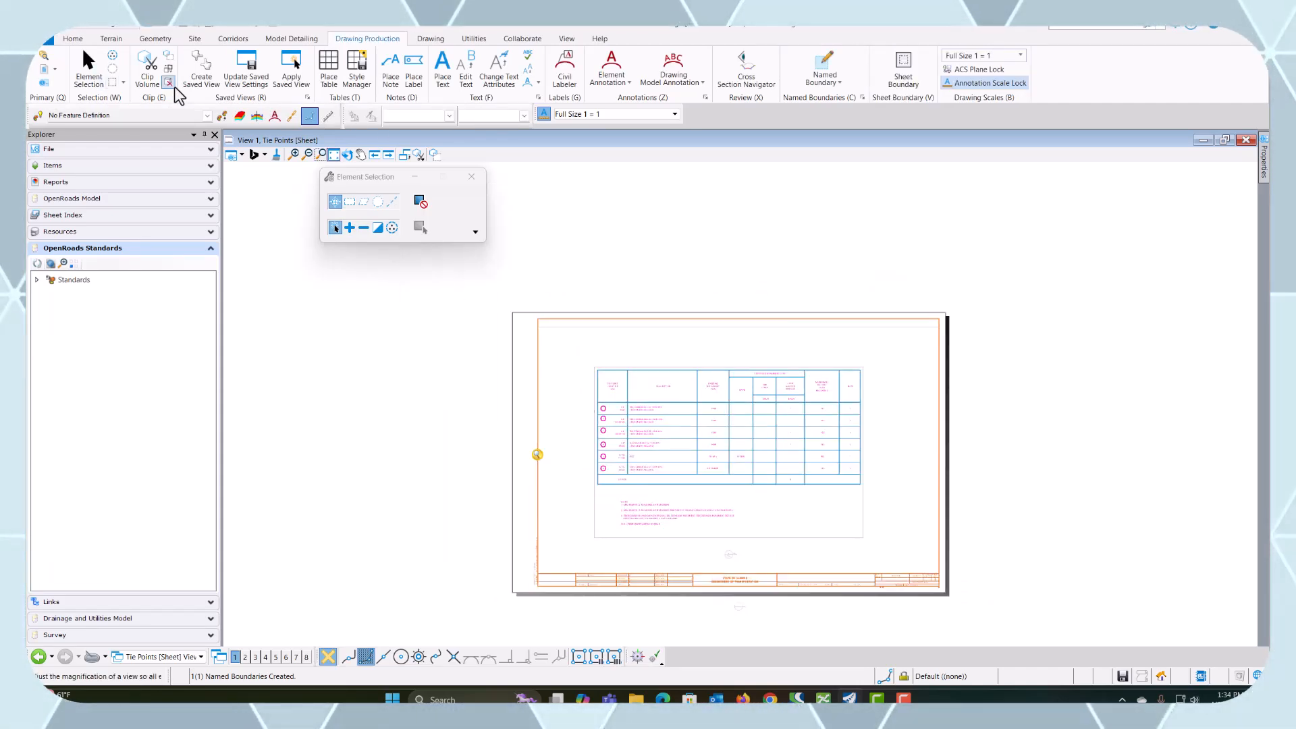
{"action": "left_click", "coordinate": [54, 73]}
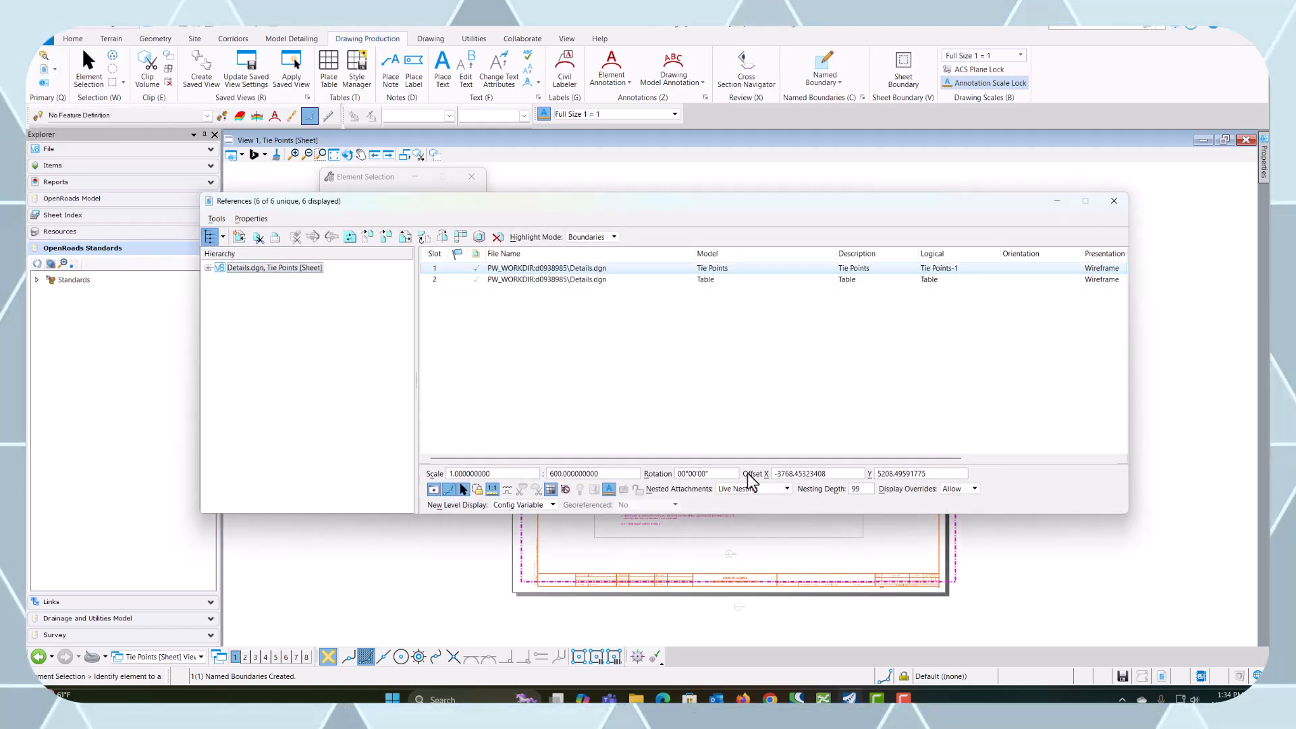
{"action": "left_click", "coordinate": [545, 278]}
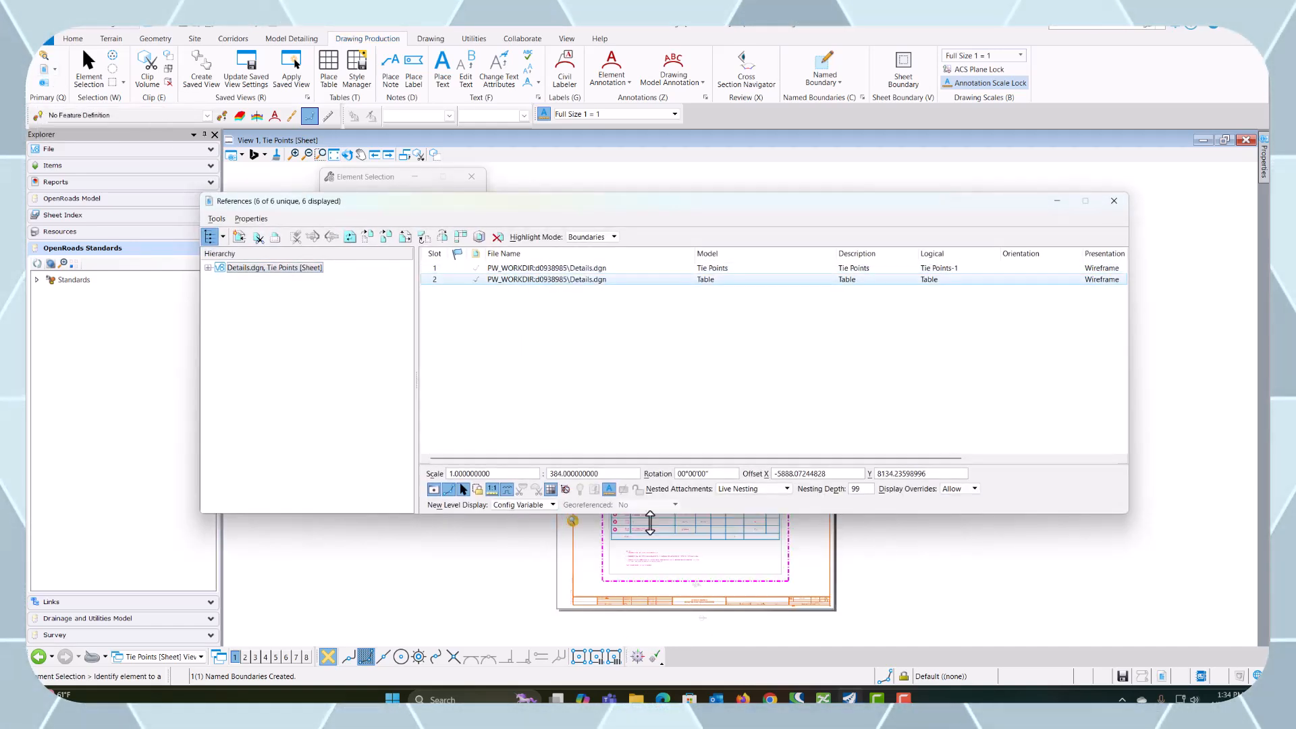
{"action": "scroll", "coordinate": [653, 598], "scroll_direction": "down", "scroll_amount": 5}
{"action": "scroll", "coordinate": [714, 543], "scroll_direction": "up", "scroll_amount": 4}
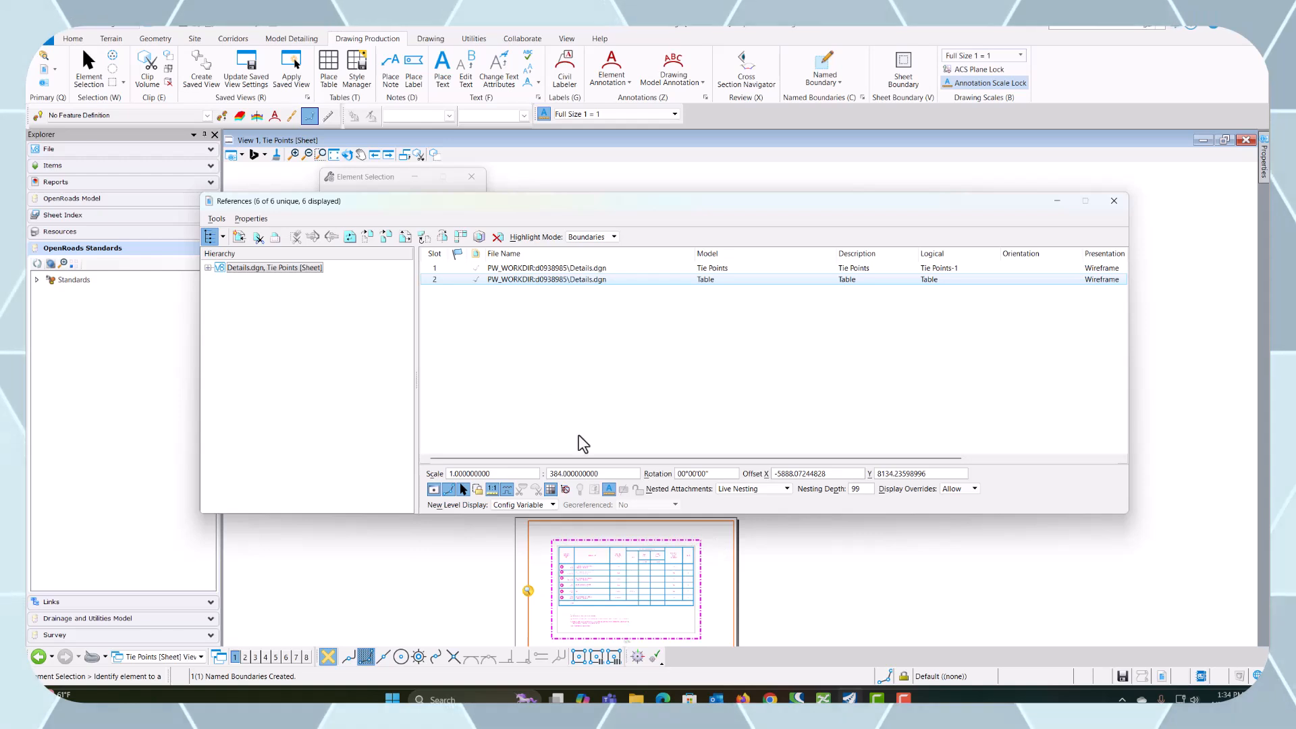
{"action": "left_click", "coordinate": [367, 237]}
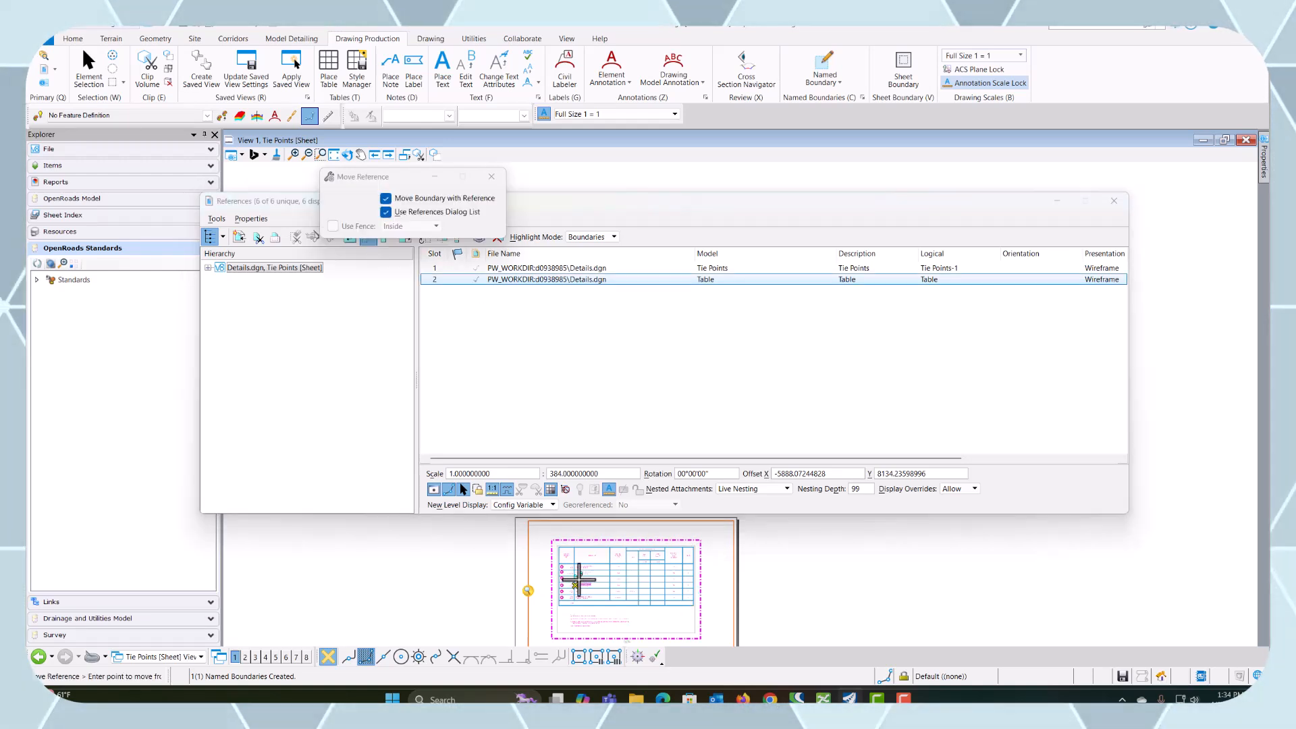
{"action": "scroll", "coordinate": [563, 542], "scroll_direction": "up", "scroll_amount": 3}
{"action": "left_click", "coordinate": [552, 542]}
{"action": "scroll", "coordinate": [587, 621], "scroll_direction": "down", "scroll_amount": 2}
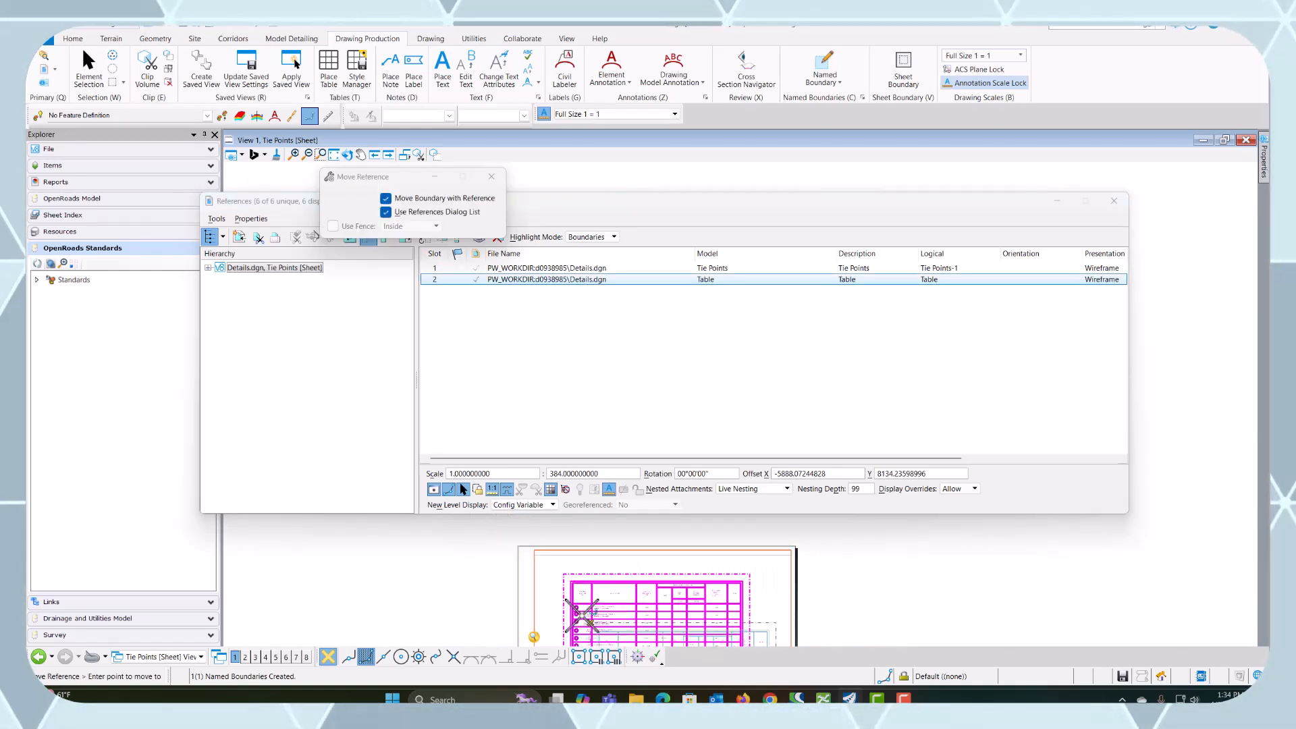
{"action": "scroll", "coordinate": [526, 546], "scroll_direction": "up", "scroll_amount": 5}
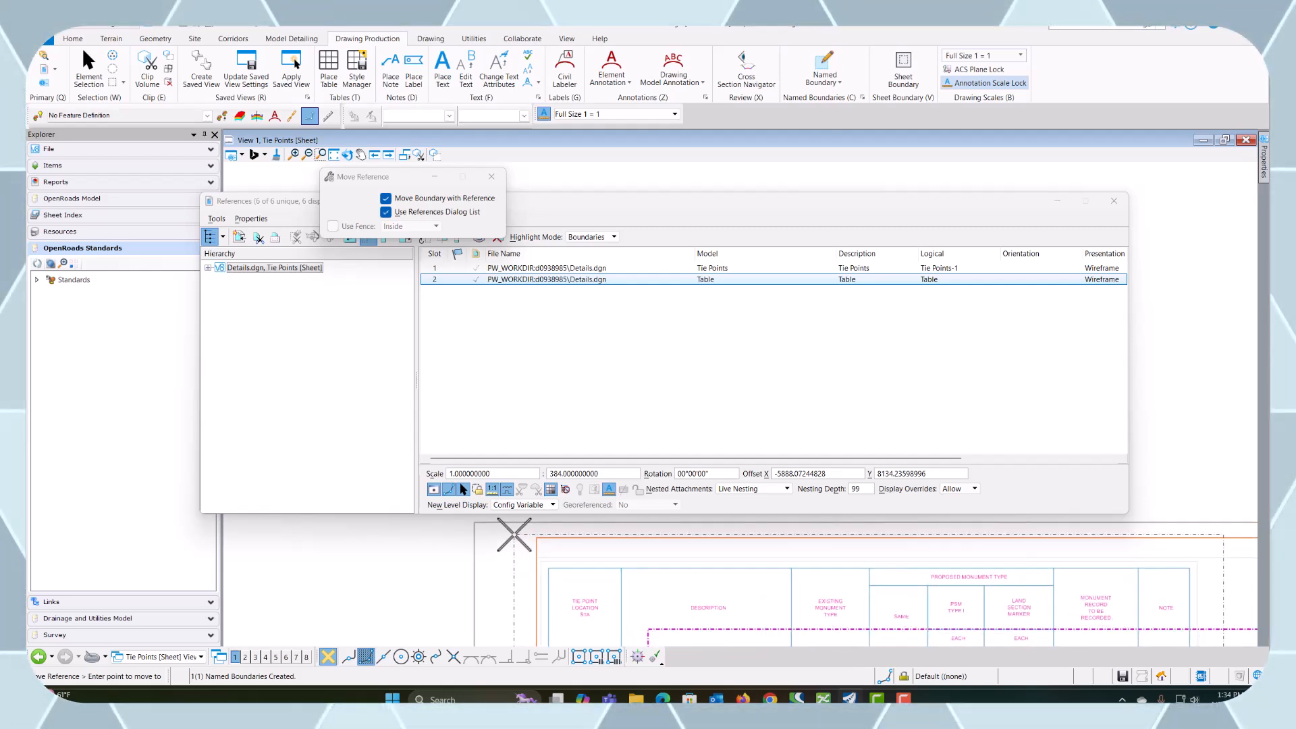
{"action": "scroll", "coordinate": [515, 534], "scroll_direction": "down", "scroll_amount": 4}
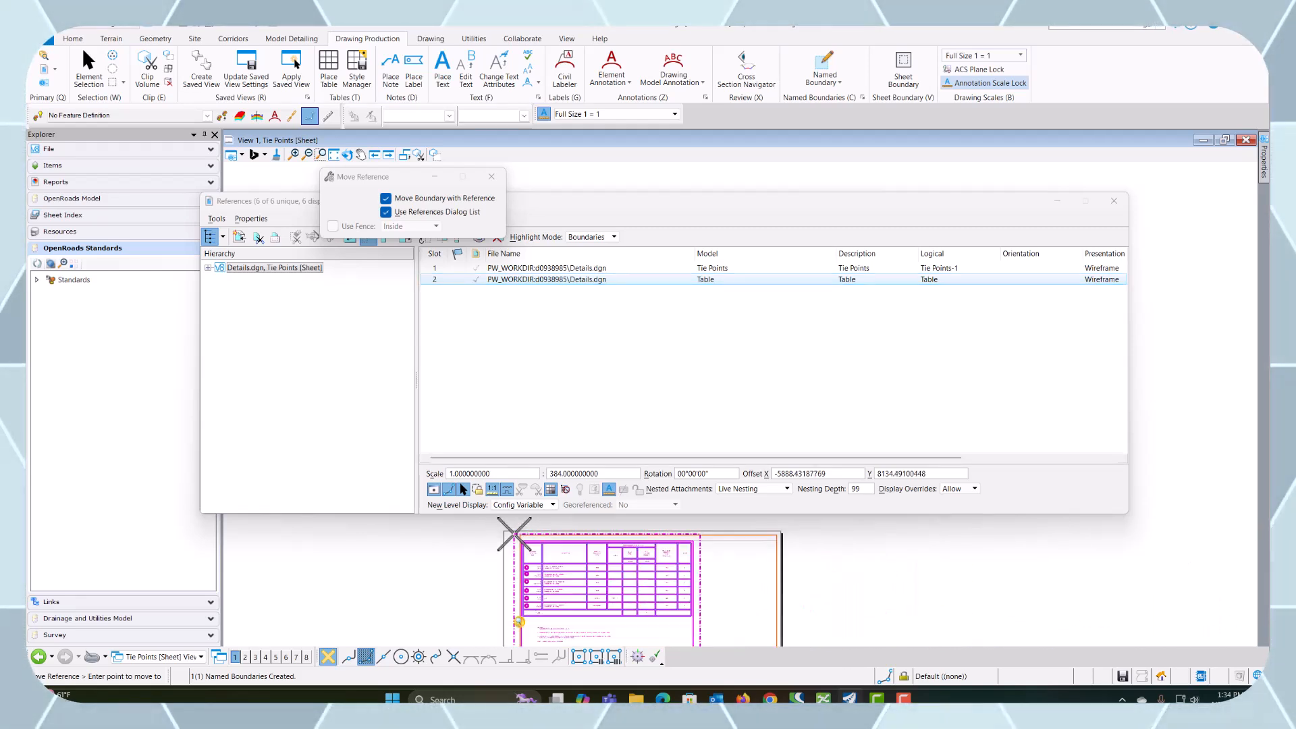
{"action": "left_click", "coordinate": [515, 534]}
{"action": "scroll", "coordinate": [849, 586], "scroll_direction": "down", "scroll_amount": 2}
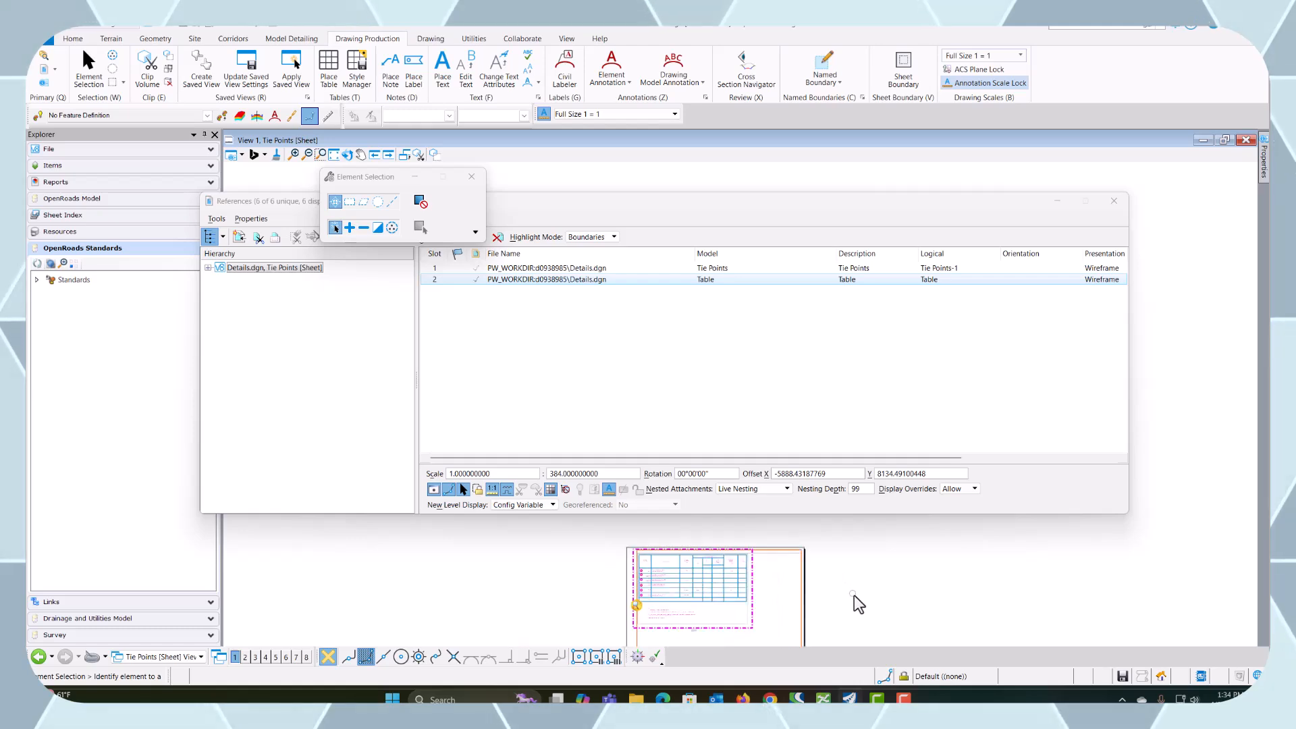
{"action": "left_click", "coordinate": [1113, 200]}
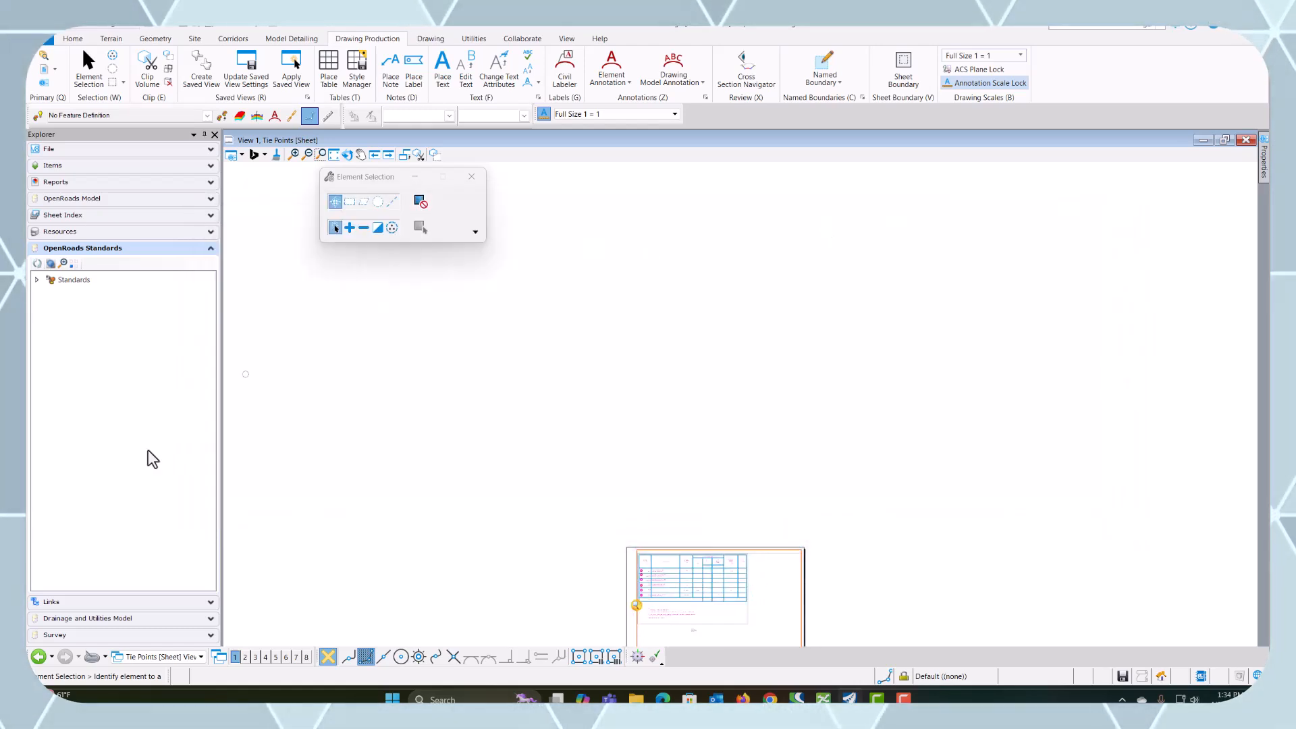
Step: Return to the Default design model showing the table and the tie point details
{"action": "left_click", "coordinate": [141, 658]}
{"action": "left_click", "coordinate": [154, 574]}
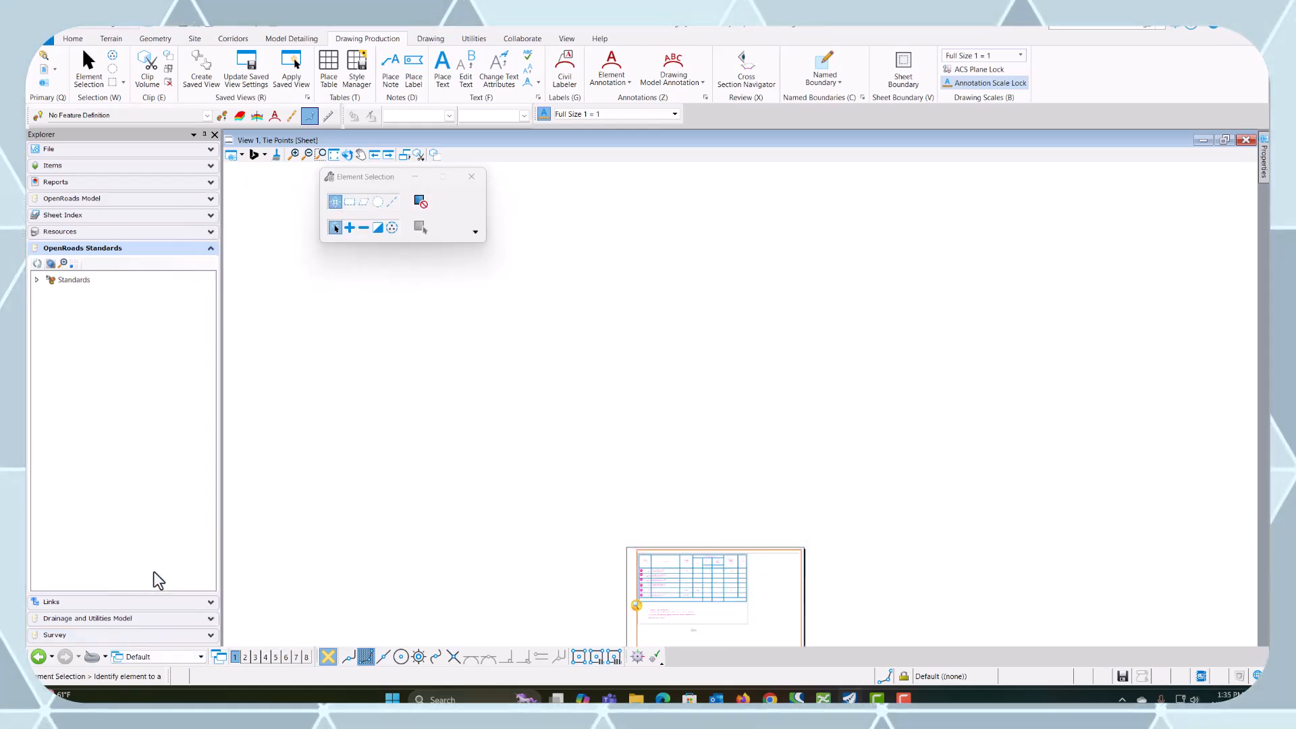
{"action": "scroll", "coordinate": [523, 534], "scroll_direction": "down", "scroll_amount": 2}
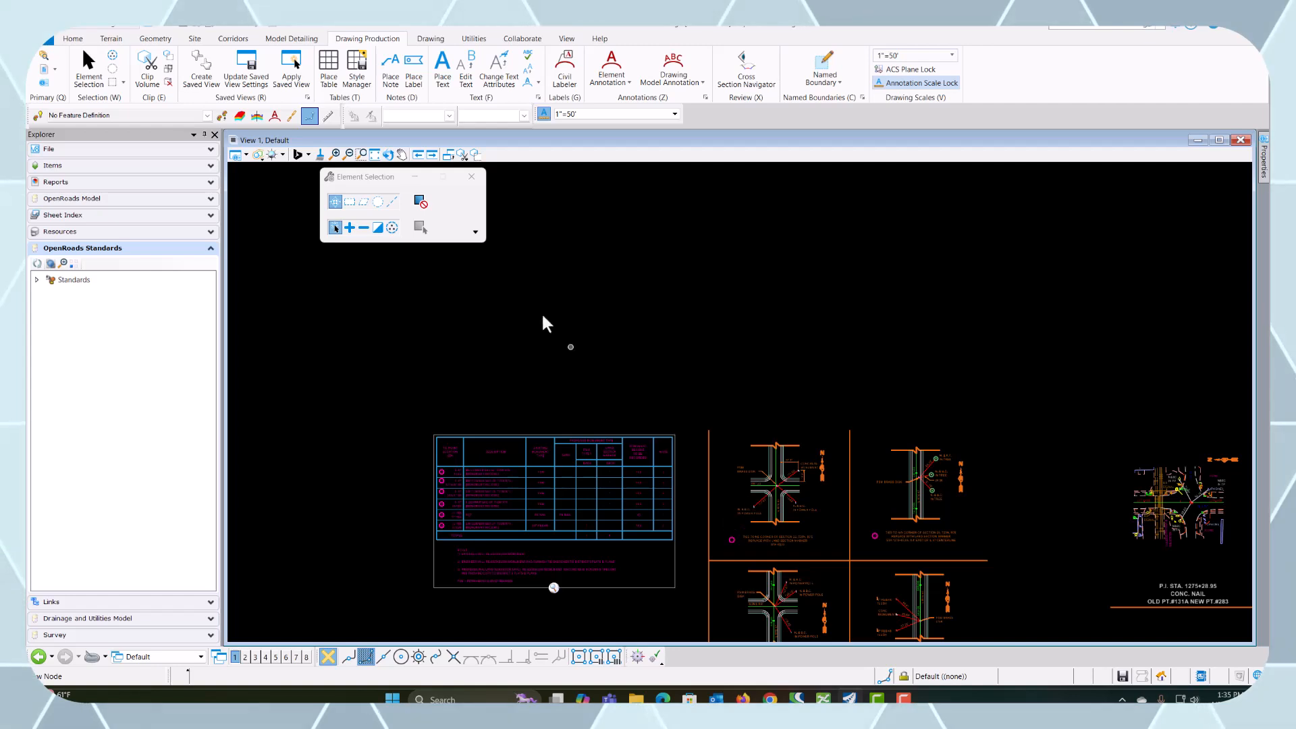
Step: Place a two-point named boundary called NE Corner around tie detail 1, using an intersection snap for the opposite corner, and accept it
{"action": "left_click", "coordinate": [825, 64]}
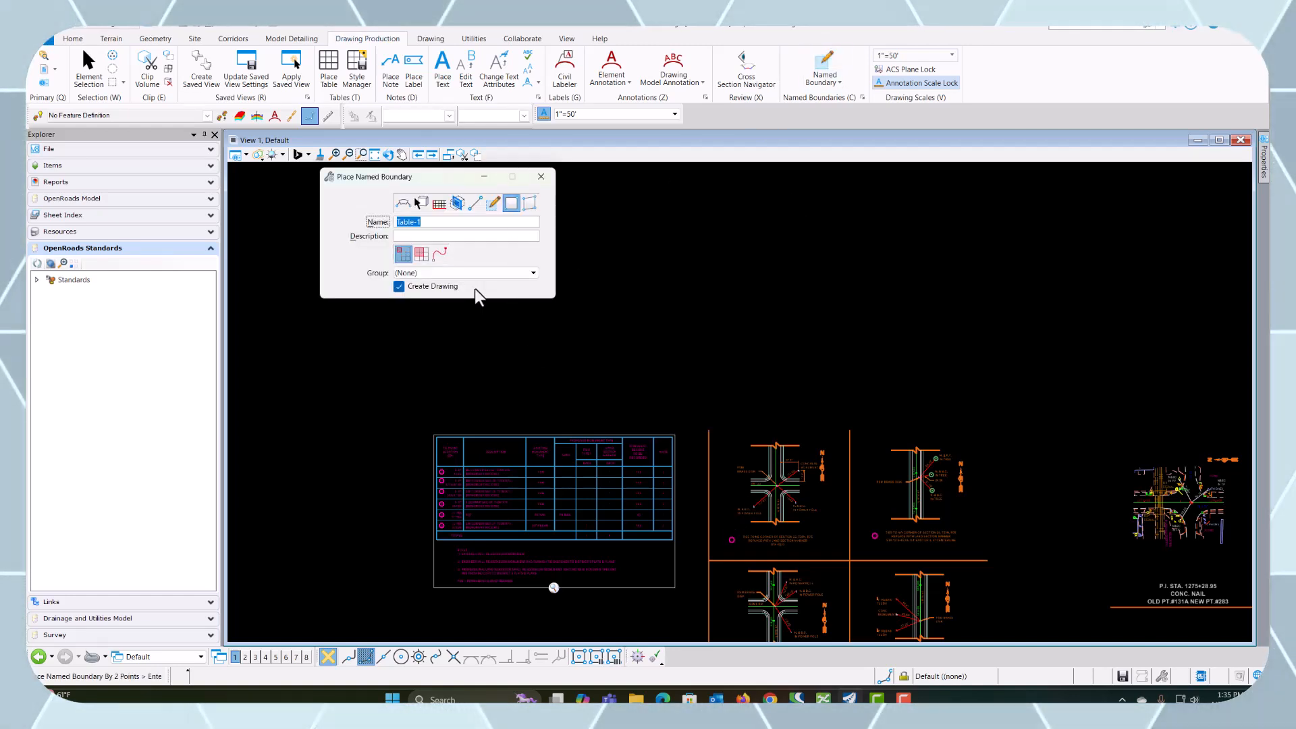
{"action": "scroll", "coordinate": [770, 534], "scroll_direction": "up", "scroll_amount": 4}
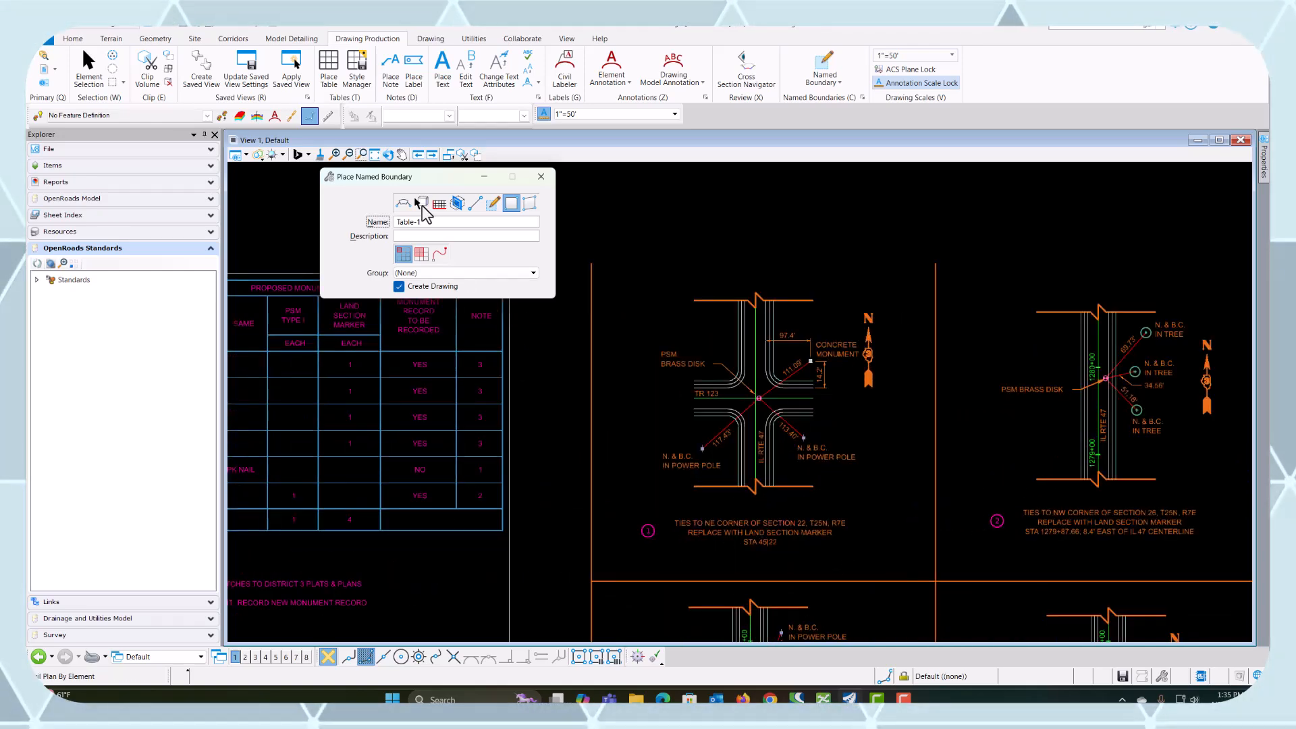
{"action": "left_click", "coordinate": [422, 224]}
{"action": "left_click_drag", "start_coordinate": [423, 224], "coordinate": [391, 229]}
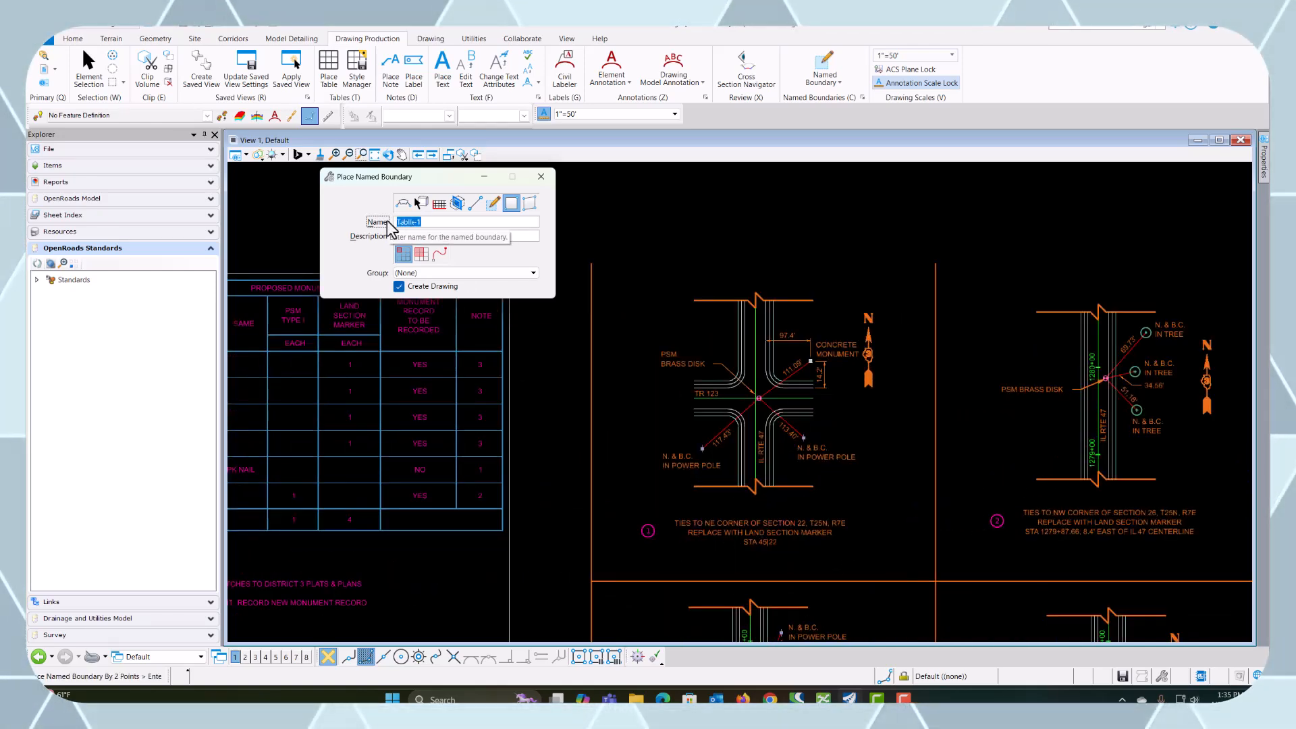
{"action": "type", "text": "NE"}
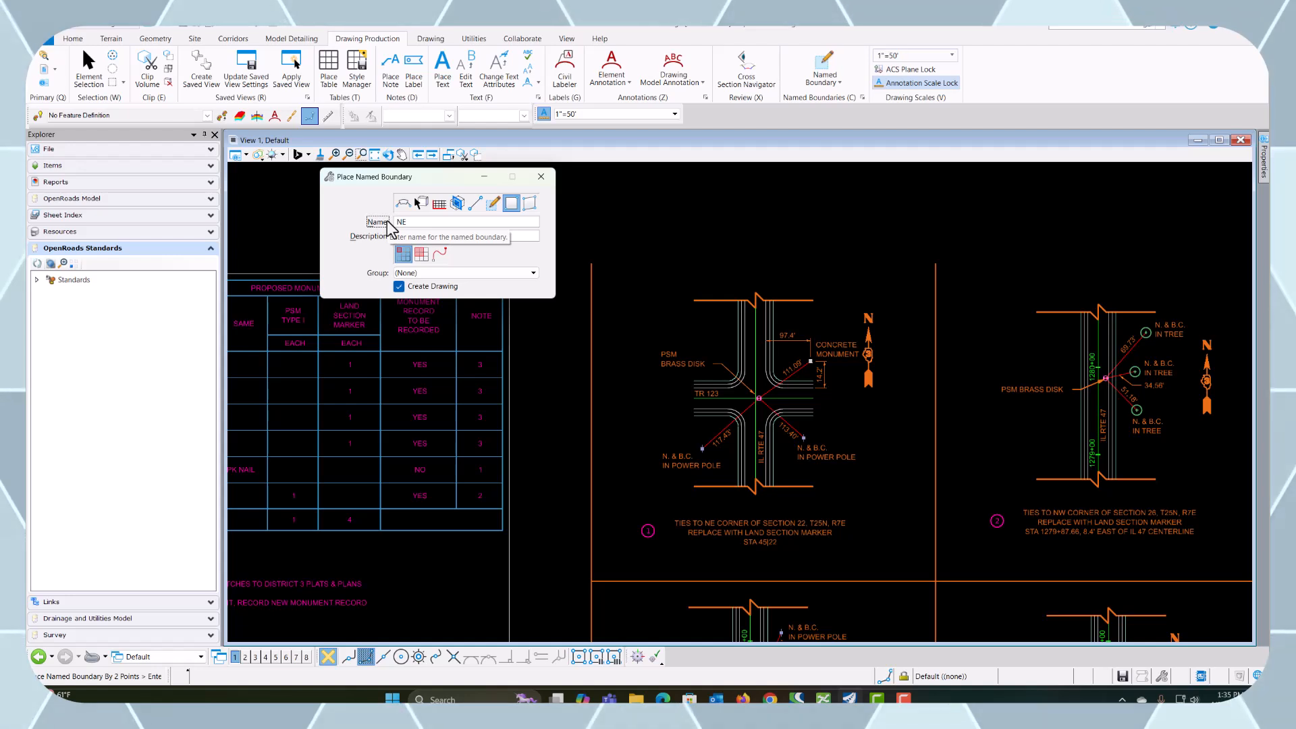
{"action": "type", "text": " Co0r"}
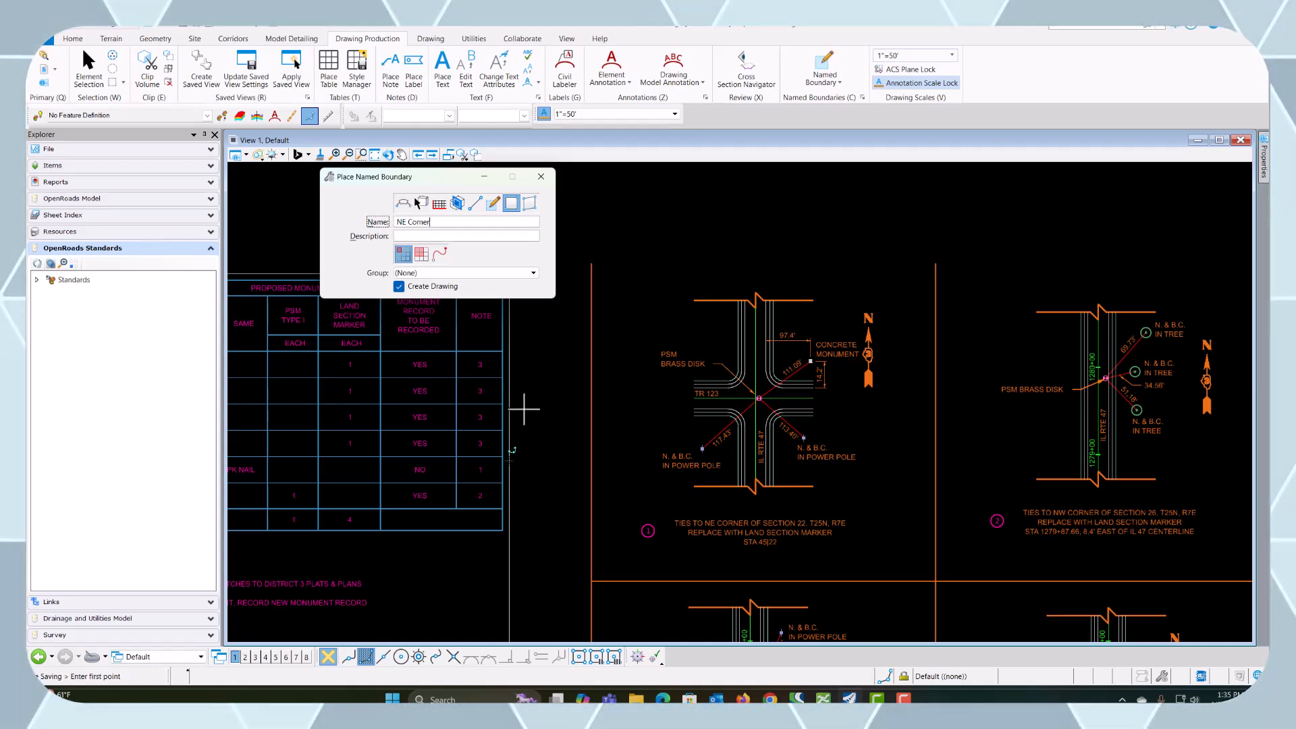
{"action": "left_click", "coordinate": [592, 263]}
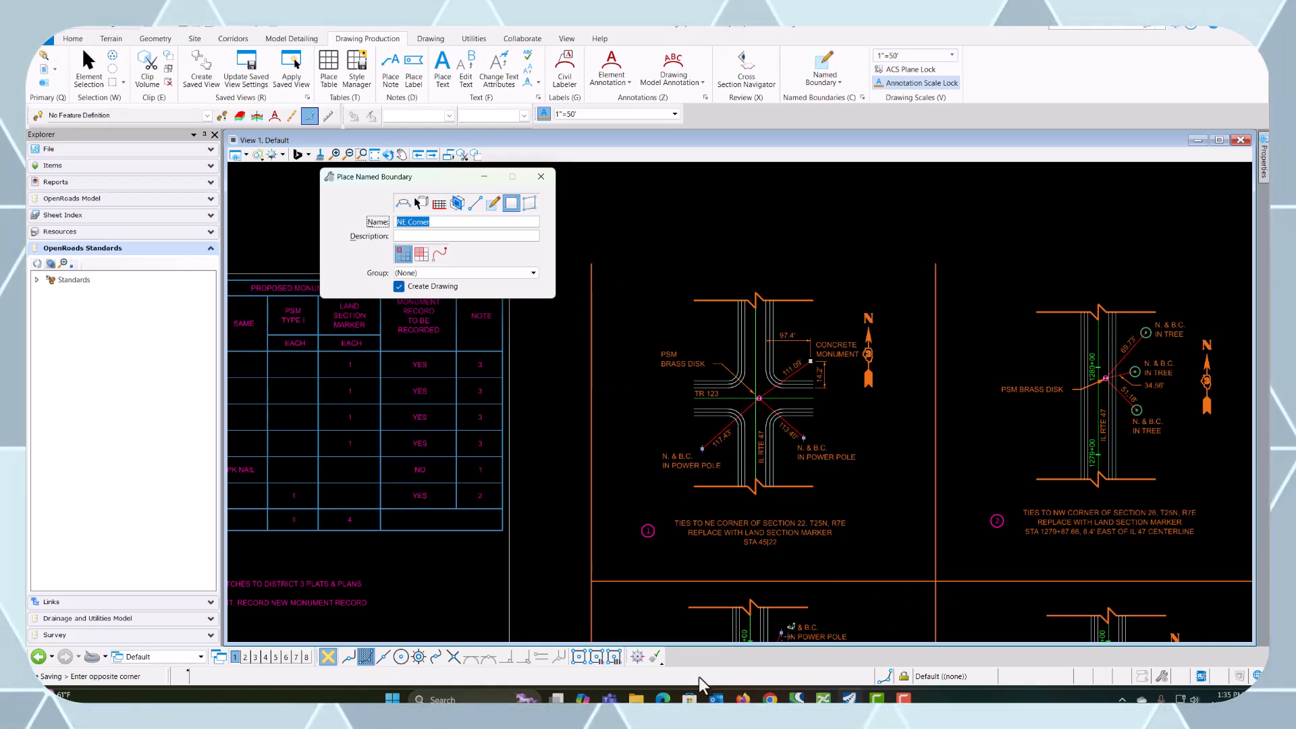
{"action": "left_click", "coordinate": [451, 657]}
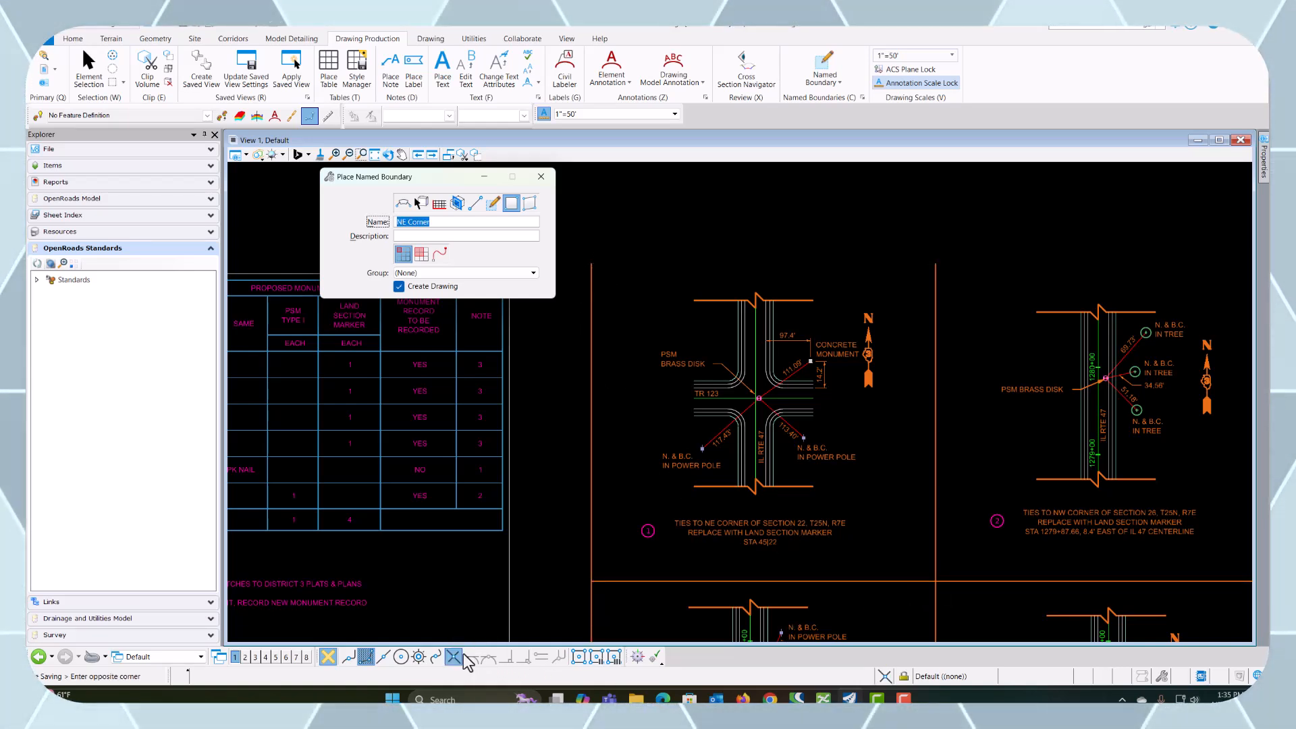
{"action": "left_click", "coordinate": [936, 580]}
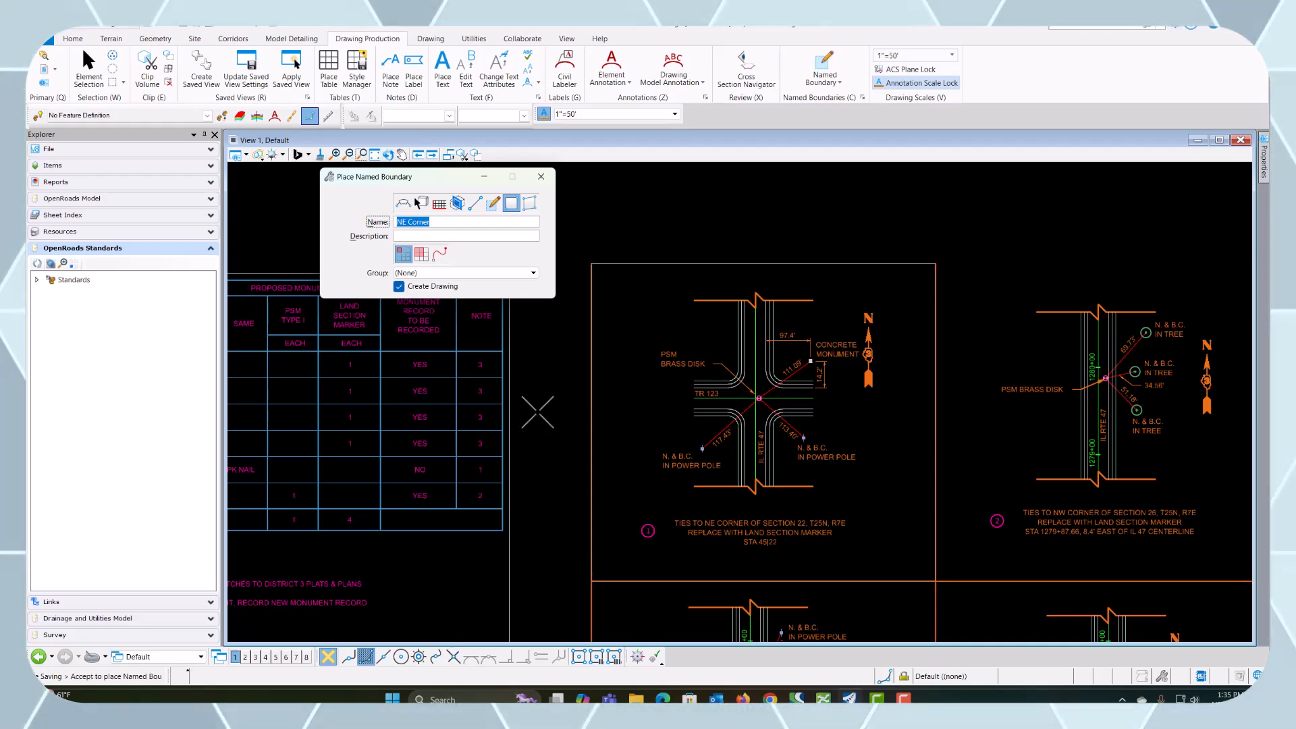
{"action": "left_click", "coordinate": [538, 412]}
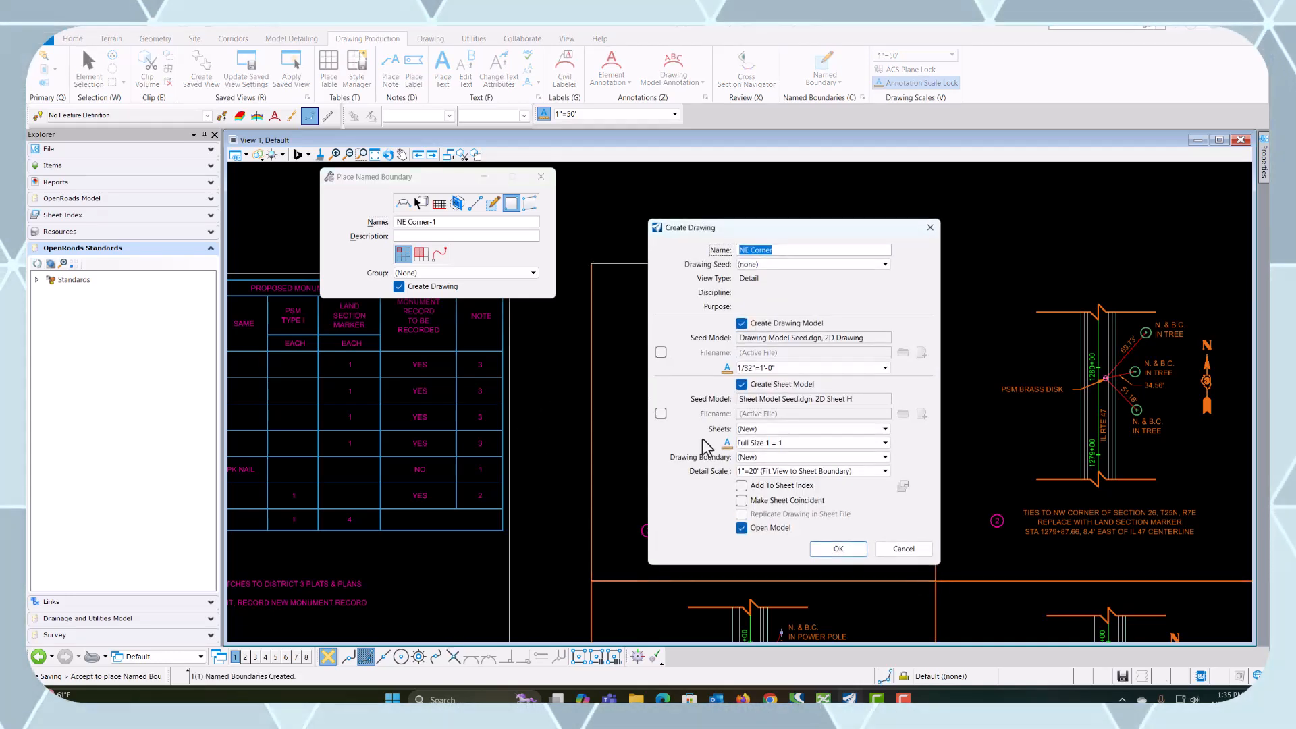
Step: Create the NE Corner drawing on a new sheet with a 1"=20' drawing annotation scale, and undo the boundary placement
{"action": "left_click", "coordinate": [773, 366]}
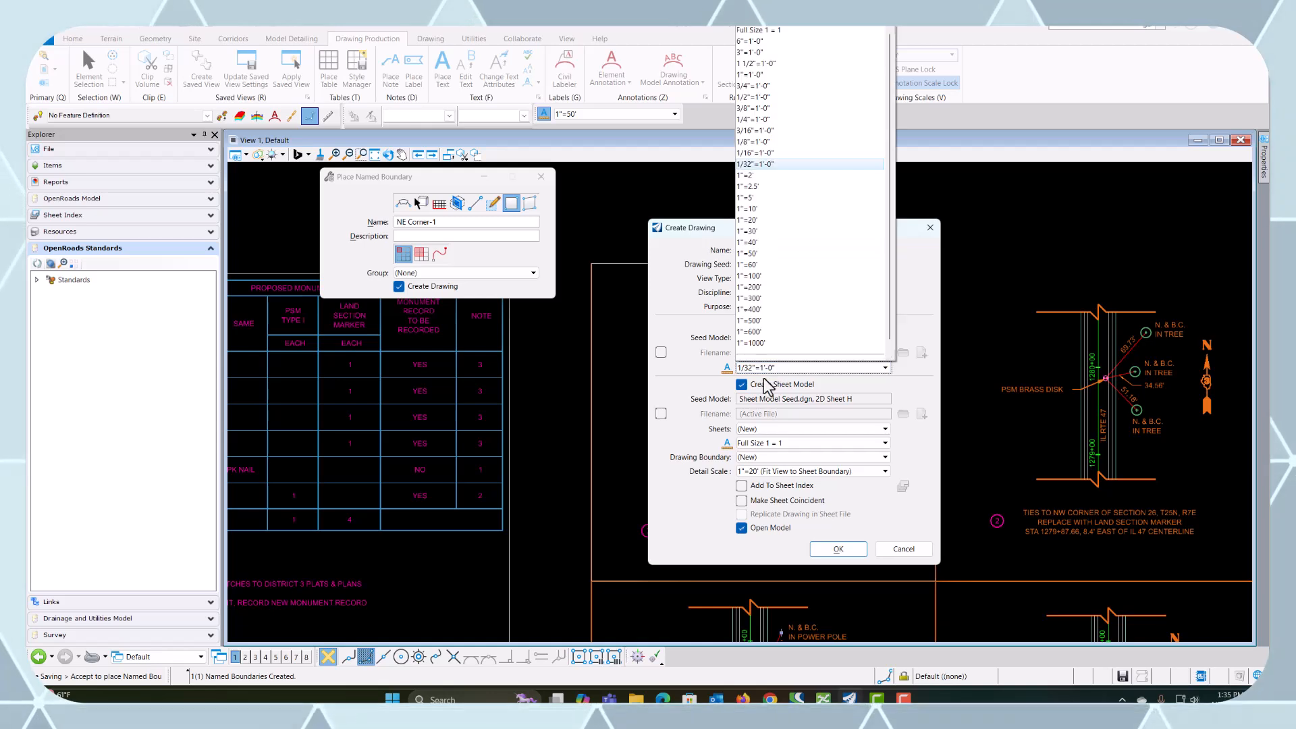
{"action": "left_click", "coordinate": [746, 222]}
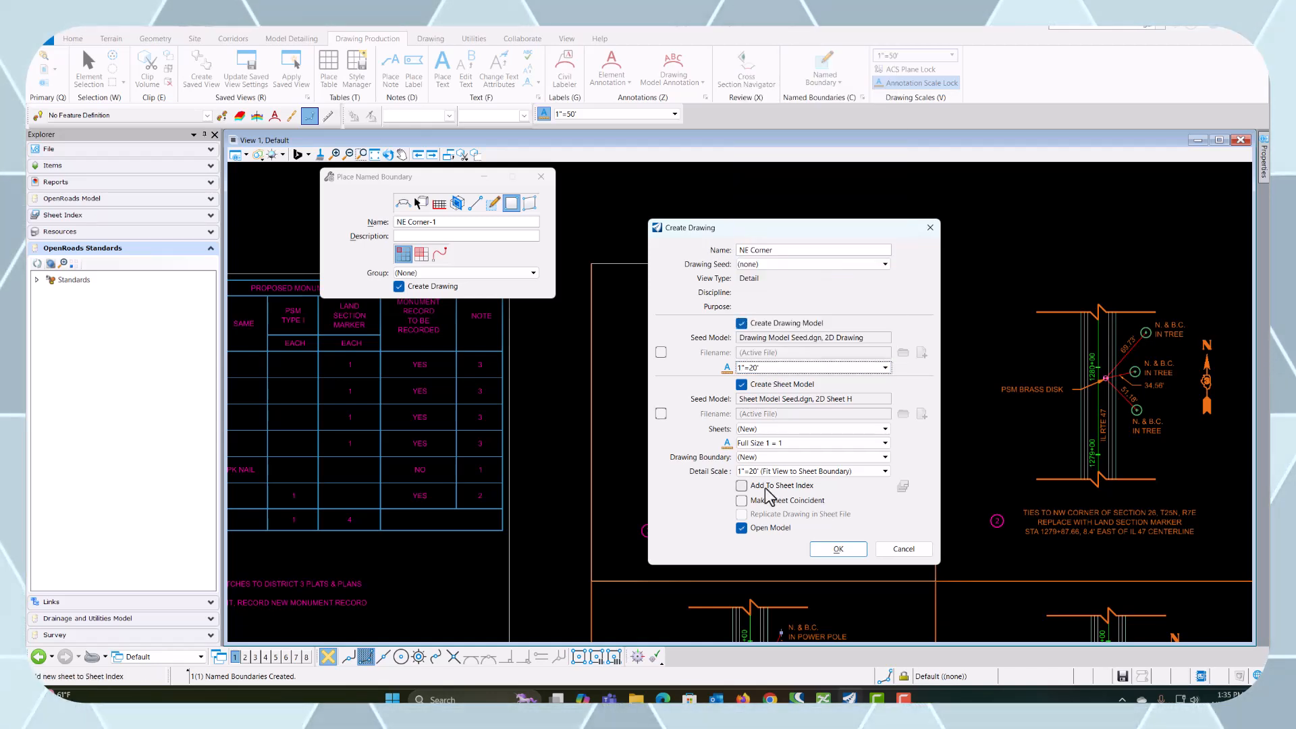
{"action": "scroll", "coordinate": [610, 521], "scroll_direction": "down", "scroll_amount": 2}
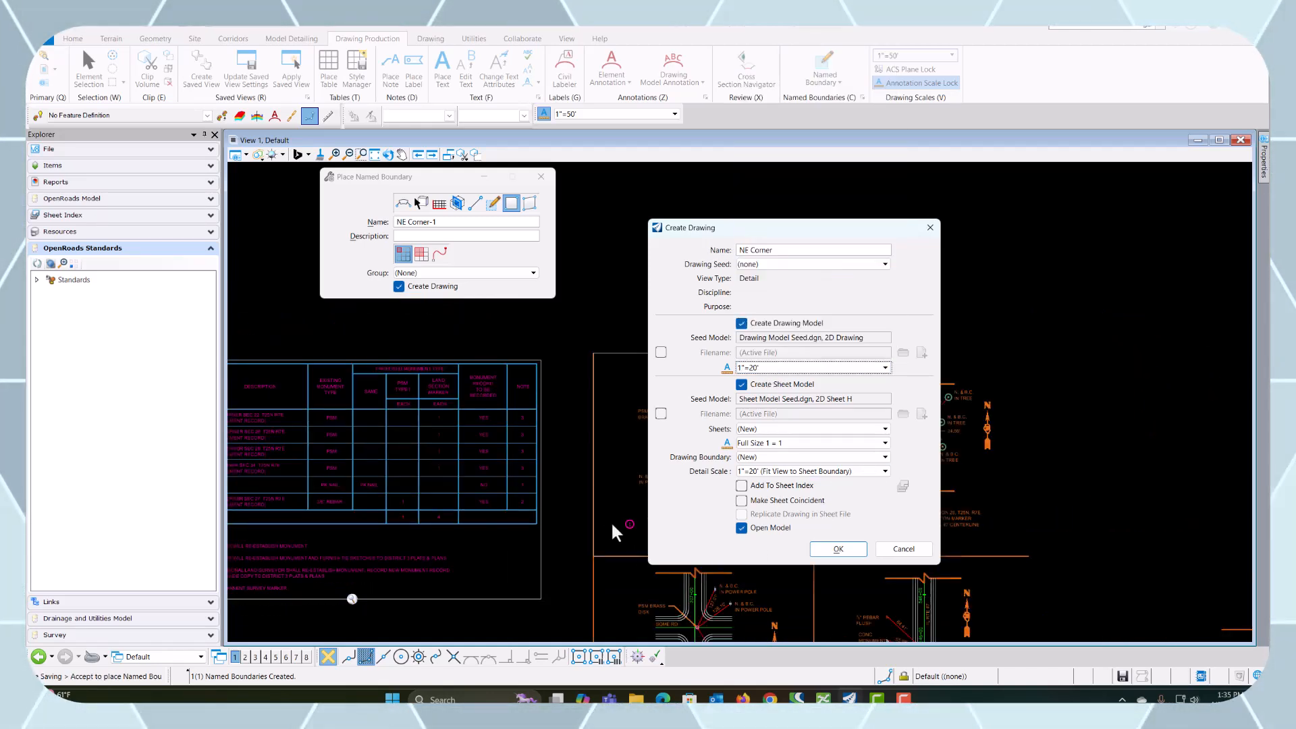
{"action": "left_click", "coordinate": [839, 549]}
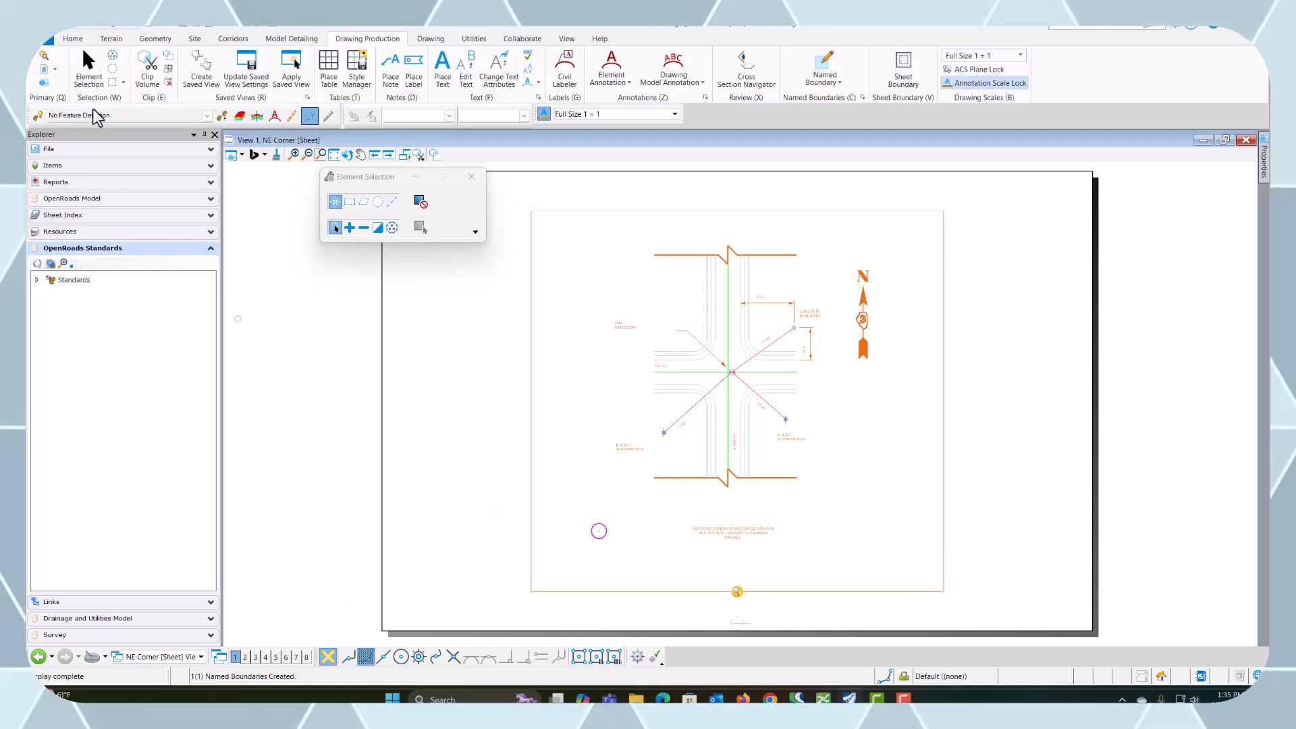
{"action": "left_click", "coordinate": [218, 27]}
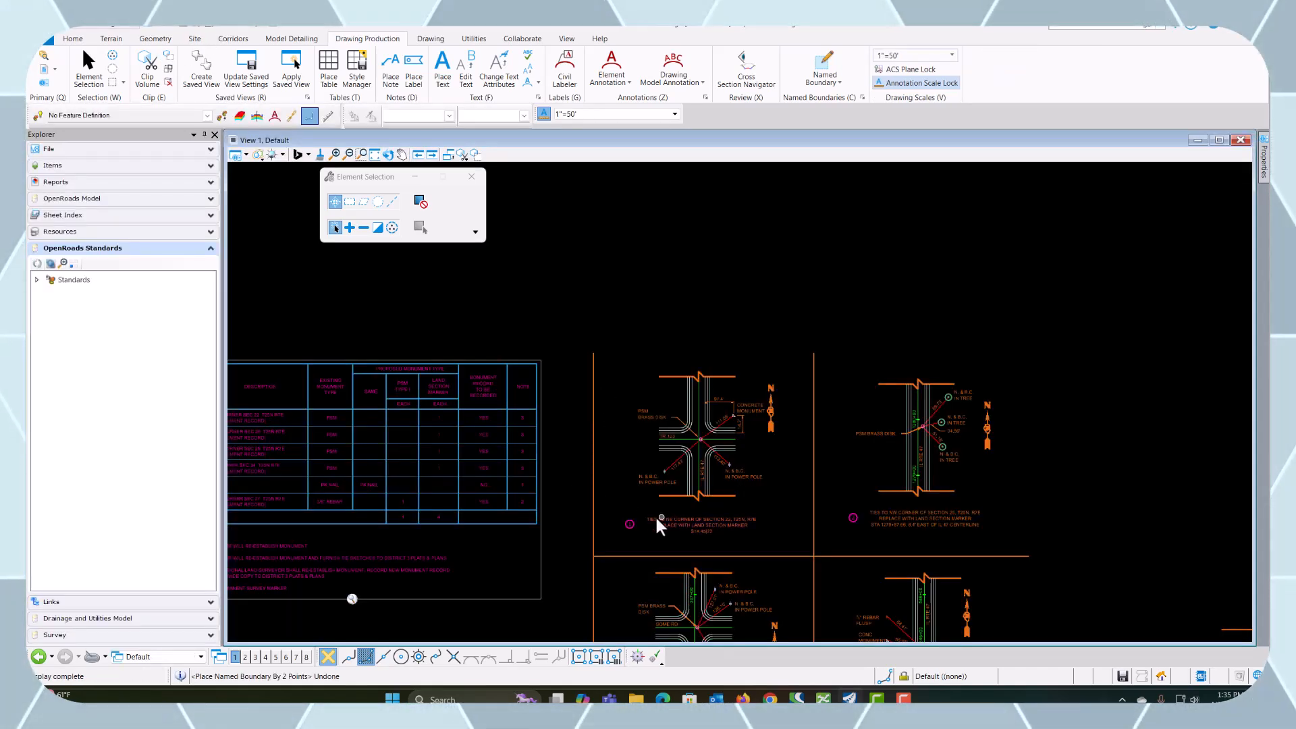
Step: Check which orphan named boundaries exist under Other Groups in the Named Boundaries manager
{"action": "left_click", "coordinate": [825, 65]}
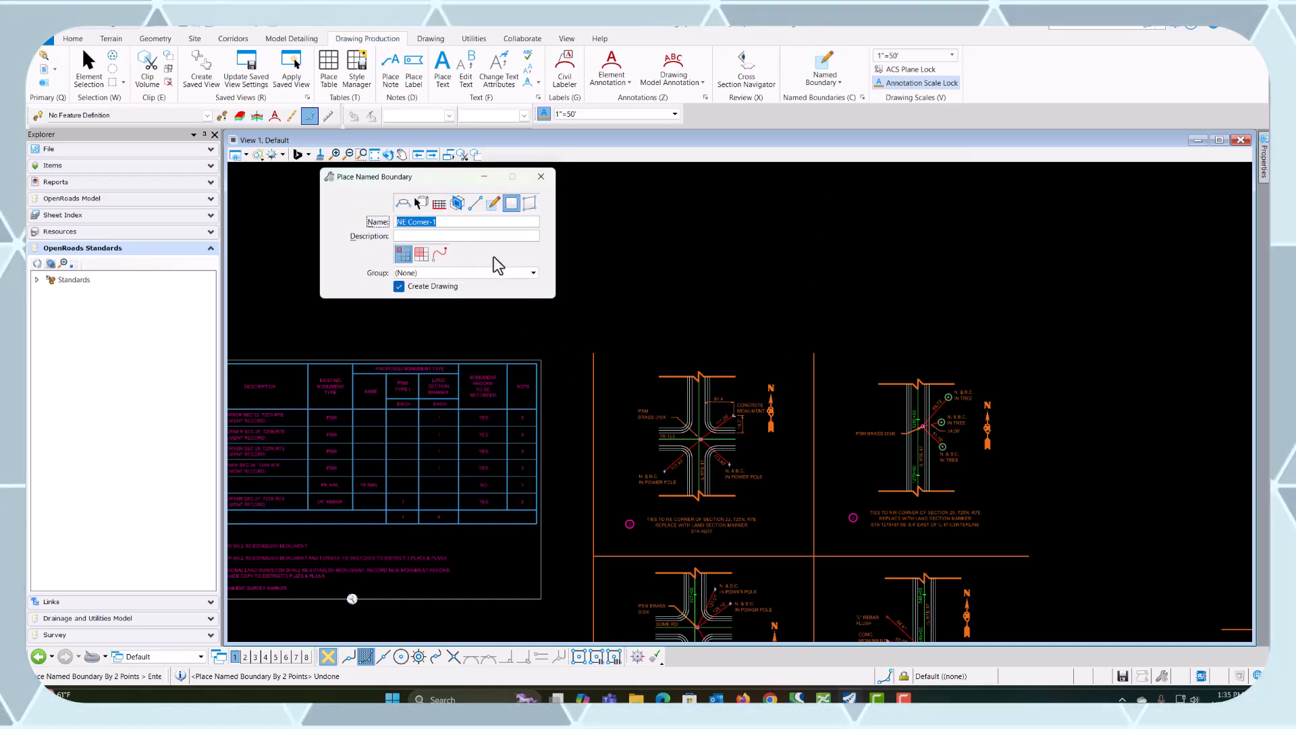
{"action": "left_click", "coordinate": [862, 97]}
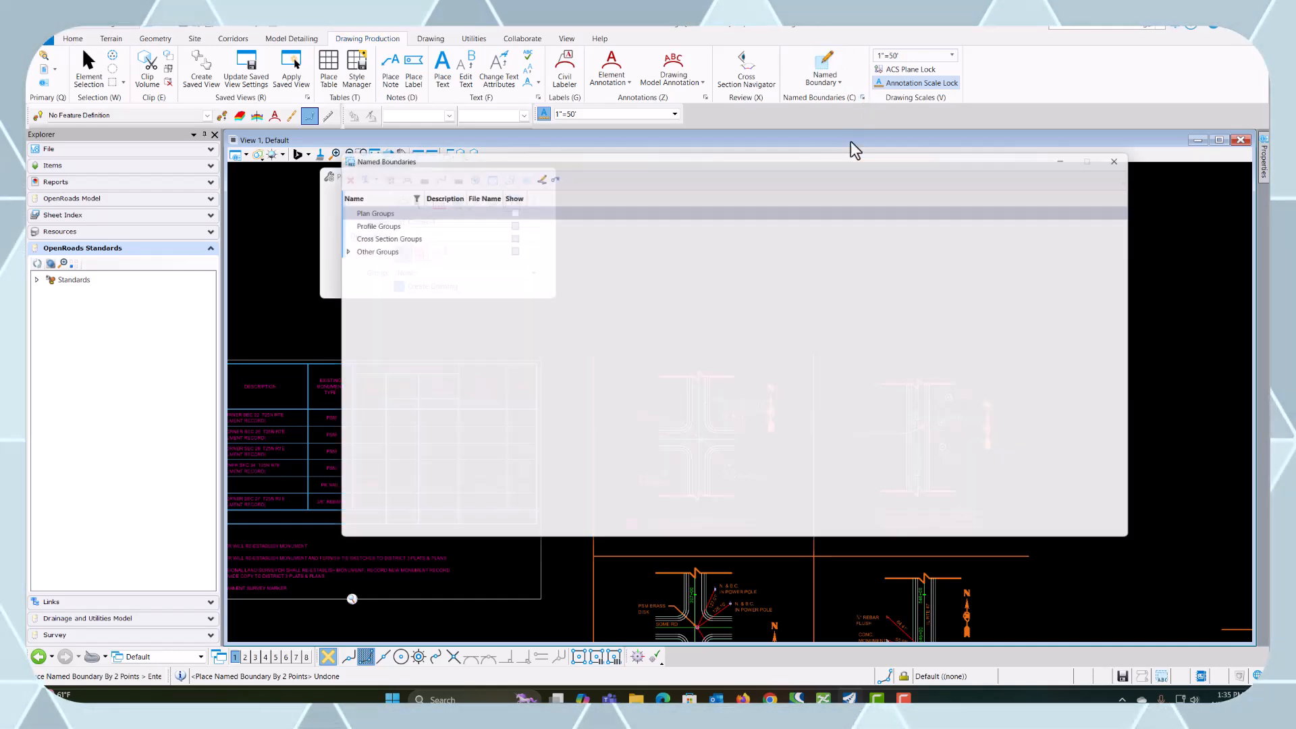
{"action": "left_click", "coordinate": [330, 247]}
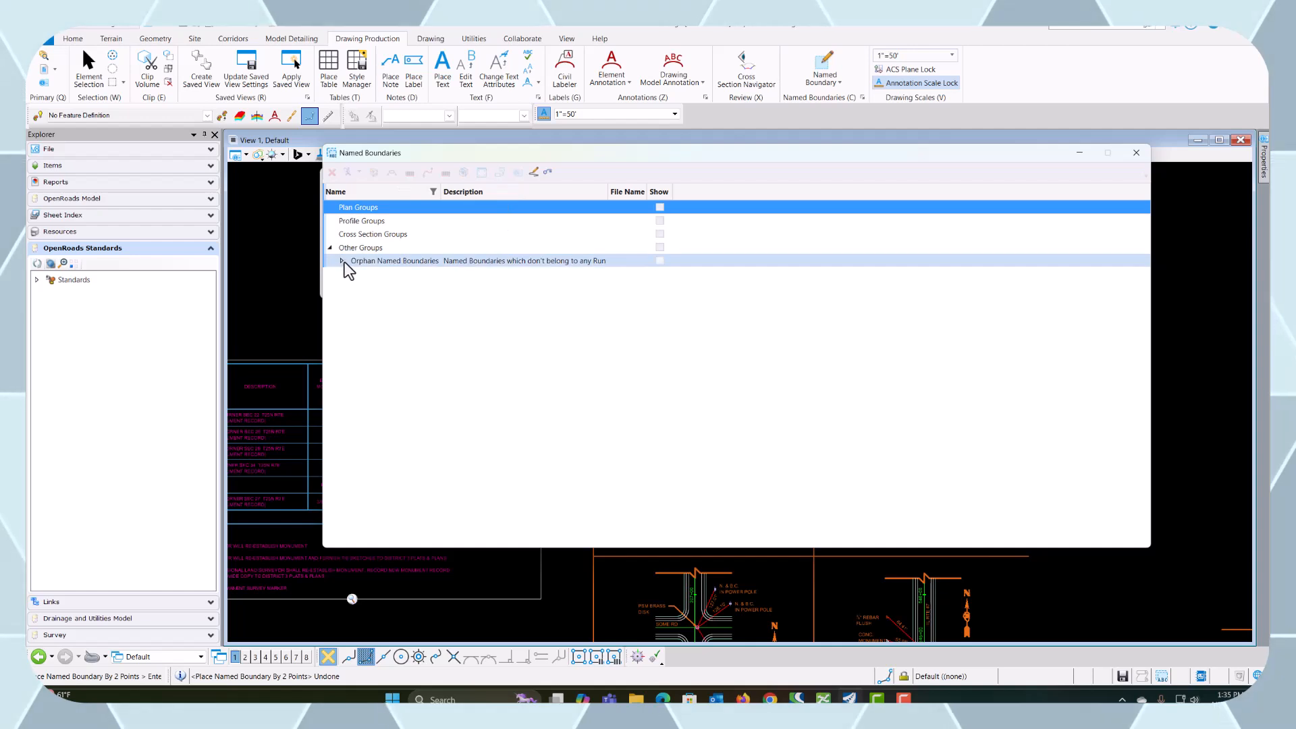
{"action": "left_click", "coordinate": [343, 260]}
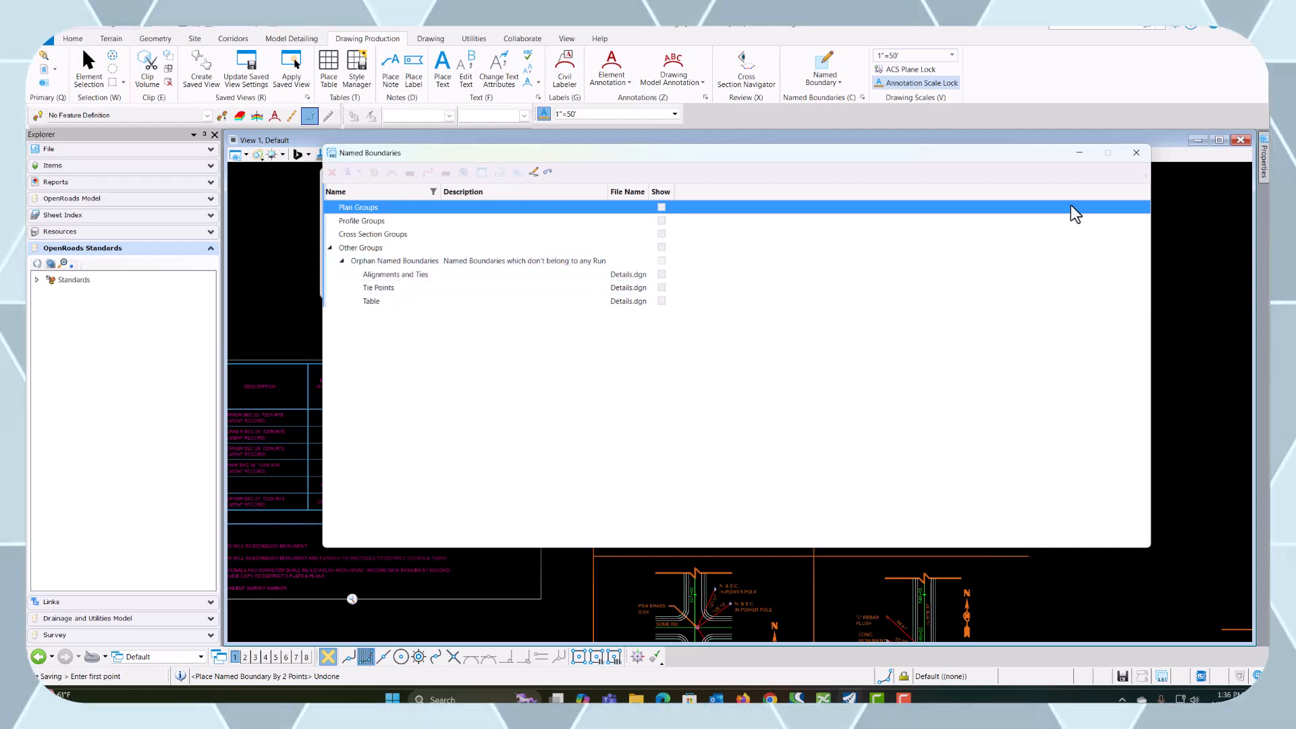
{"action": "left_click", "coordinate": [1137, 153]}
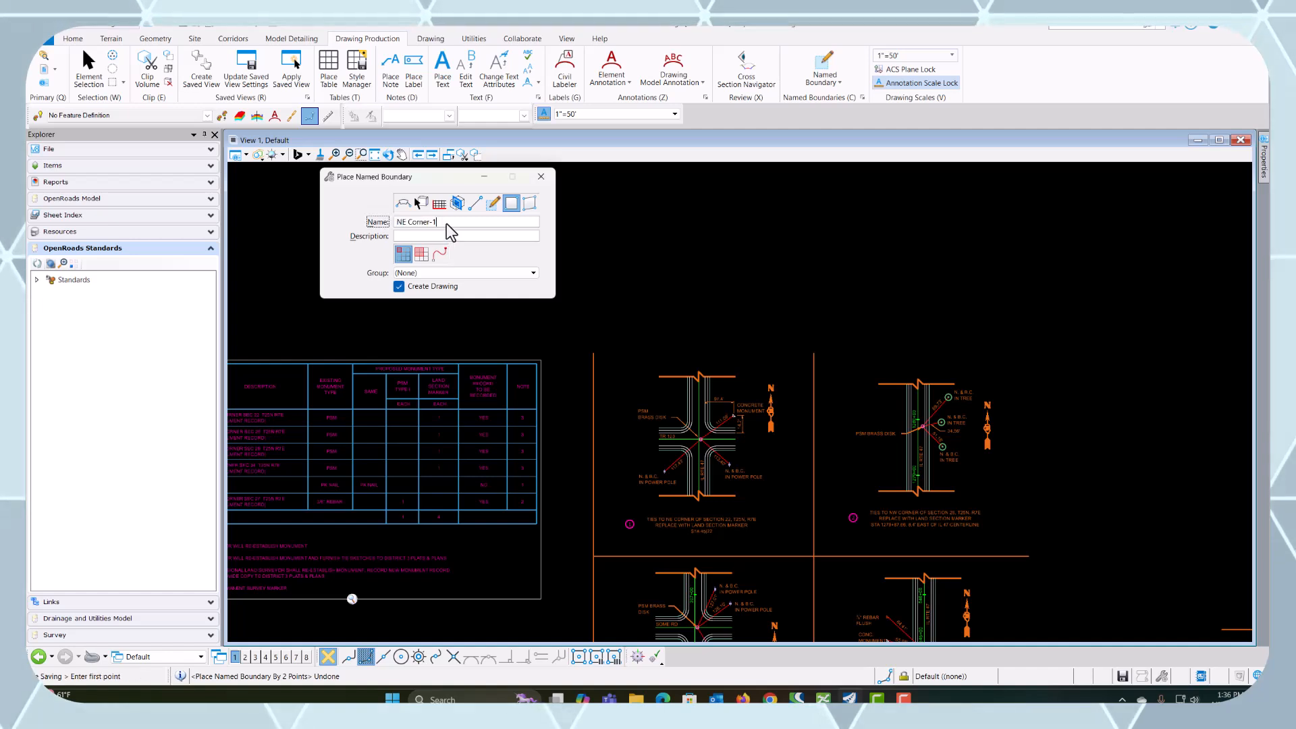
Step: Rename the boundary from NE Corner-1 to NE Corner and place it again by two points around tie detail 1, snapping to the line intersection
{"action": "key", "text": "BackSpace"}
{"action": "key", "text": "BackSpace"}
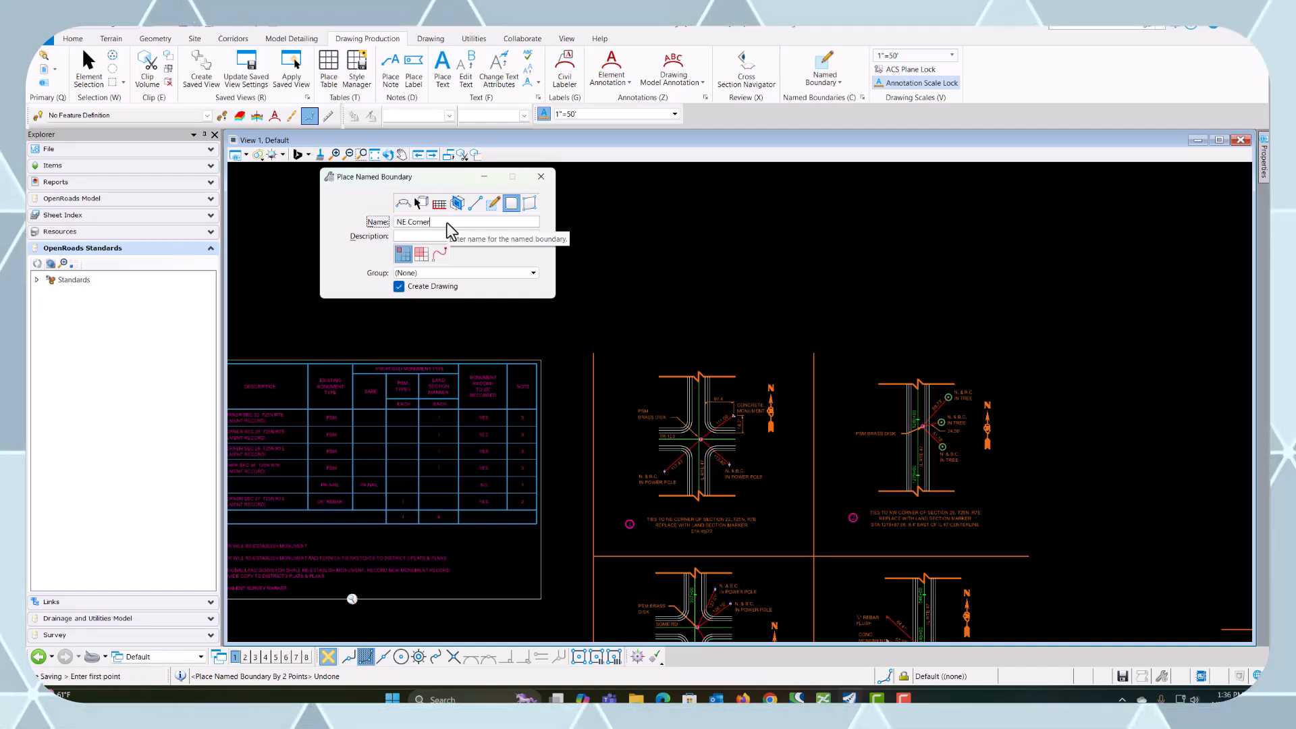
{"action": "left_click", "coordinate": [594, 352]}
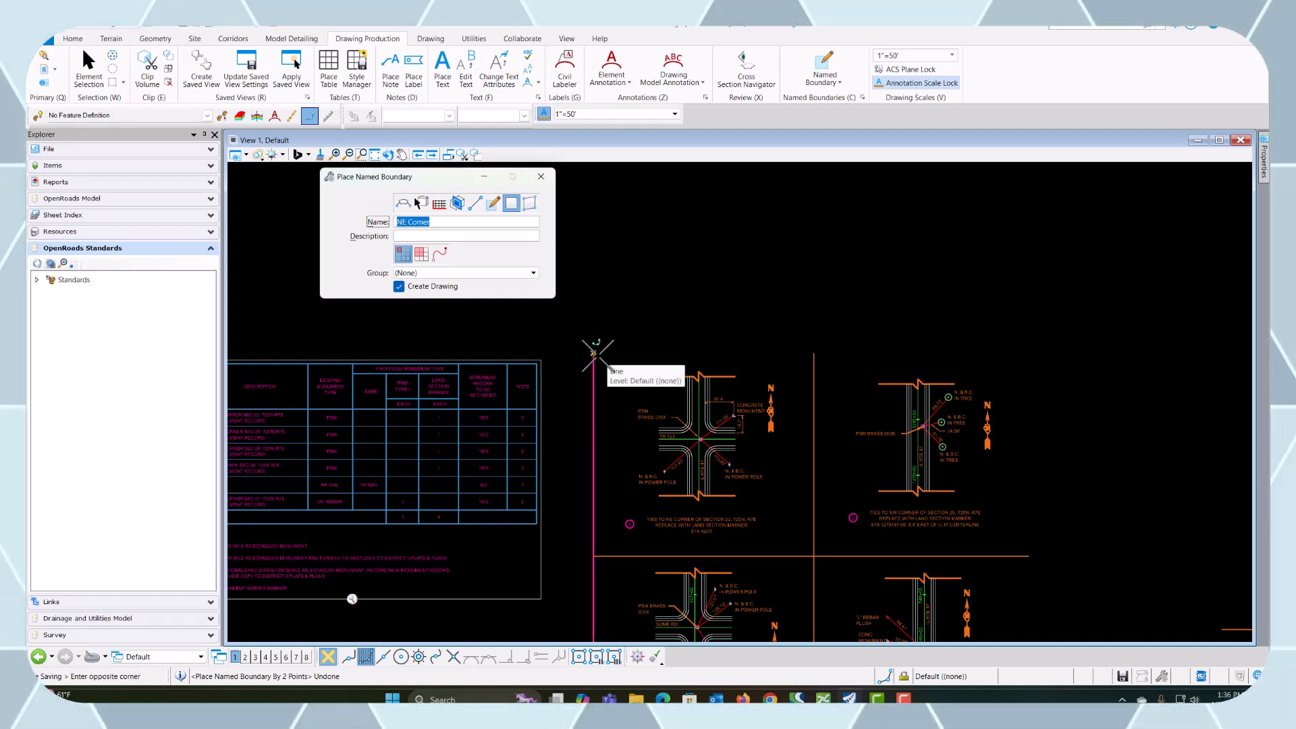
{"action": "left_click", "coordinate": [453, 658]}
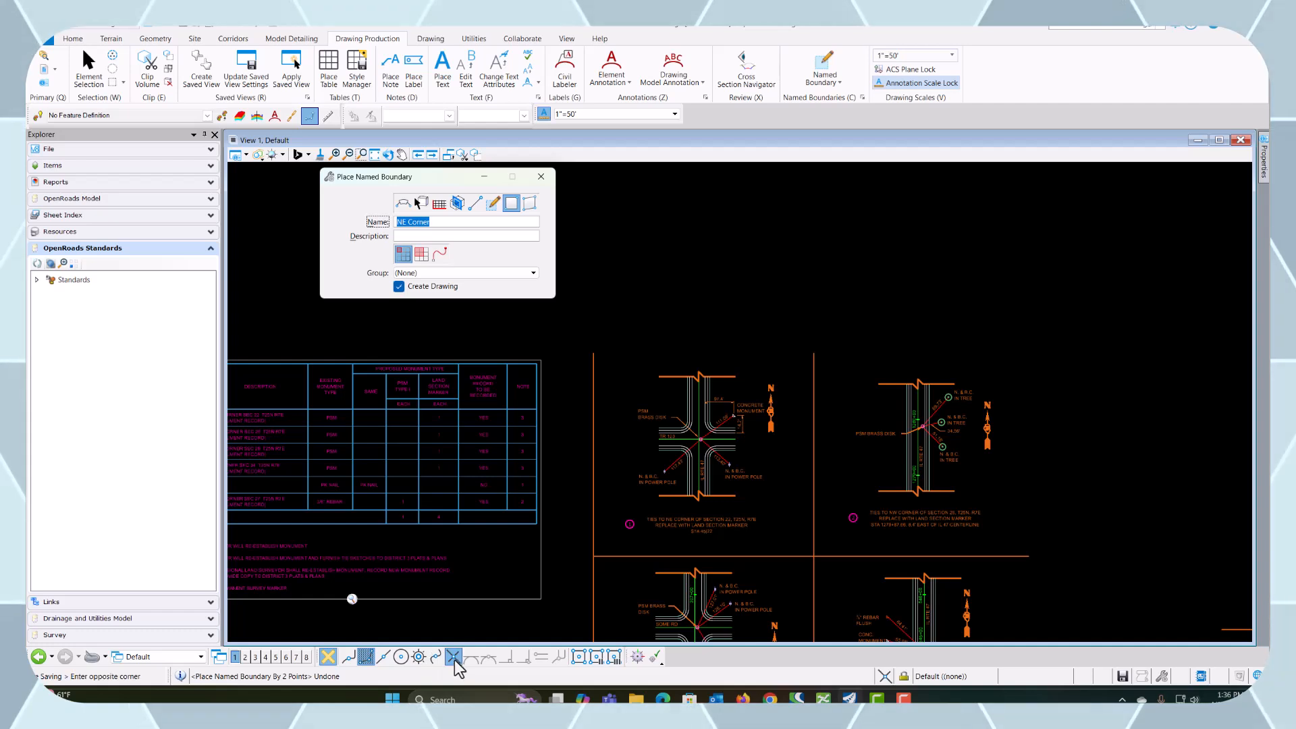
{"action": "left_click", "coordinate": [814, 555]}
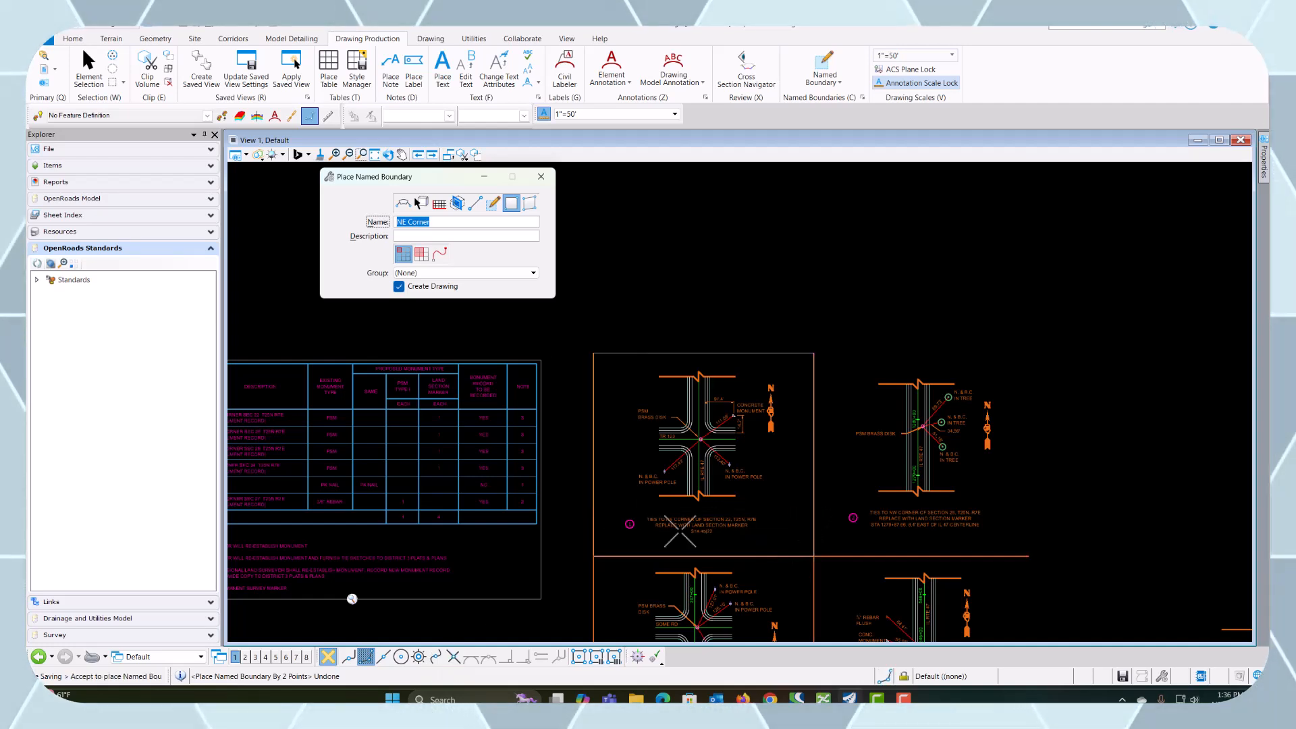
{"action": "left_click", "coordinate": [596, 330]}
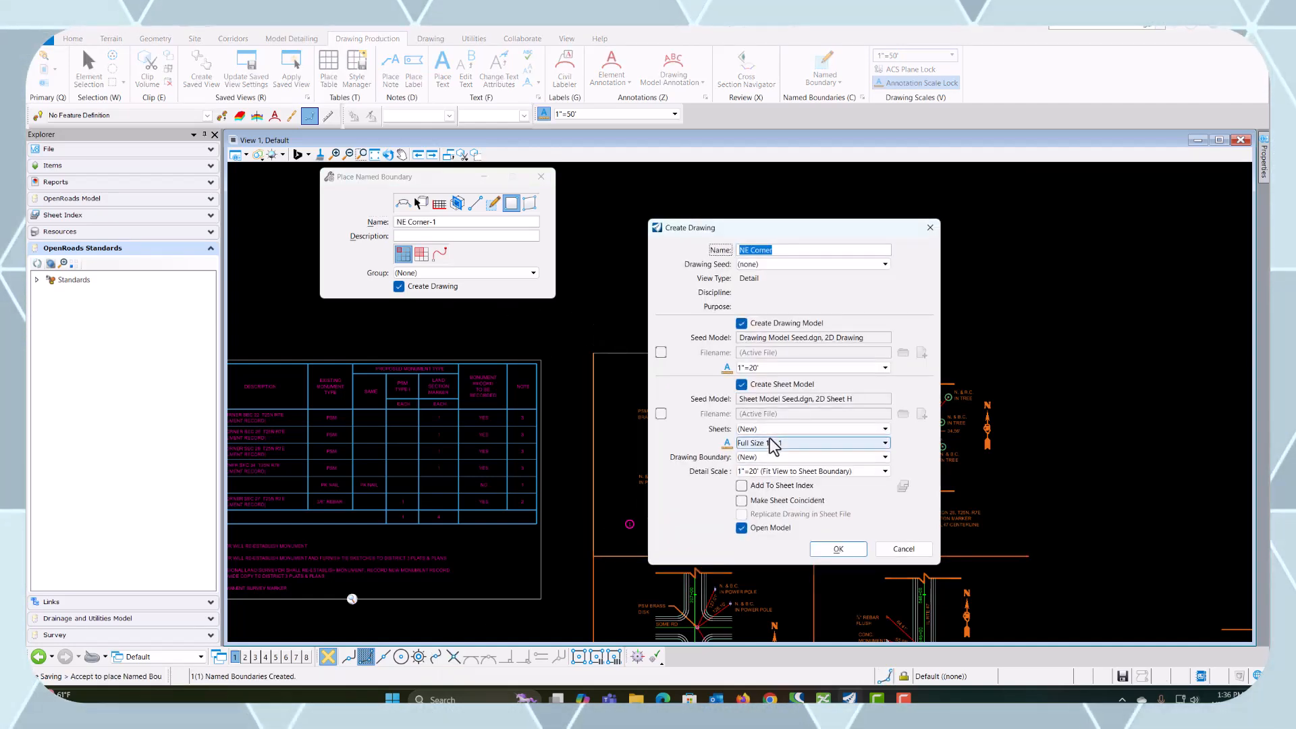
Step: Create the NE Corner drawing on the existing Tie Points sheet, inspect its placement, and undo it
{"action": "left_click", "coordinate": [756, 429]}
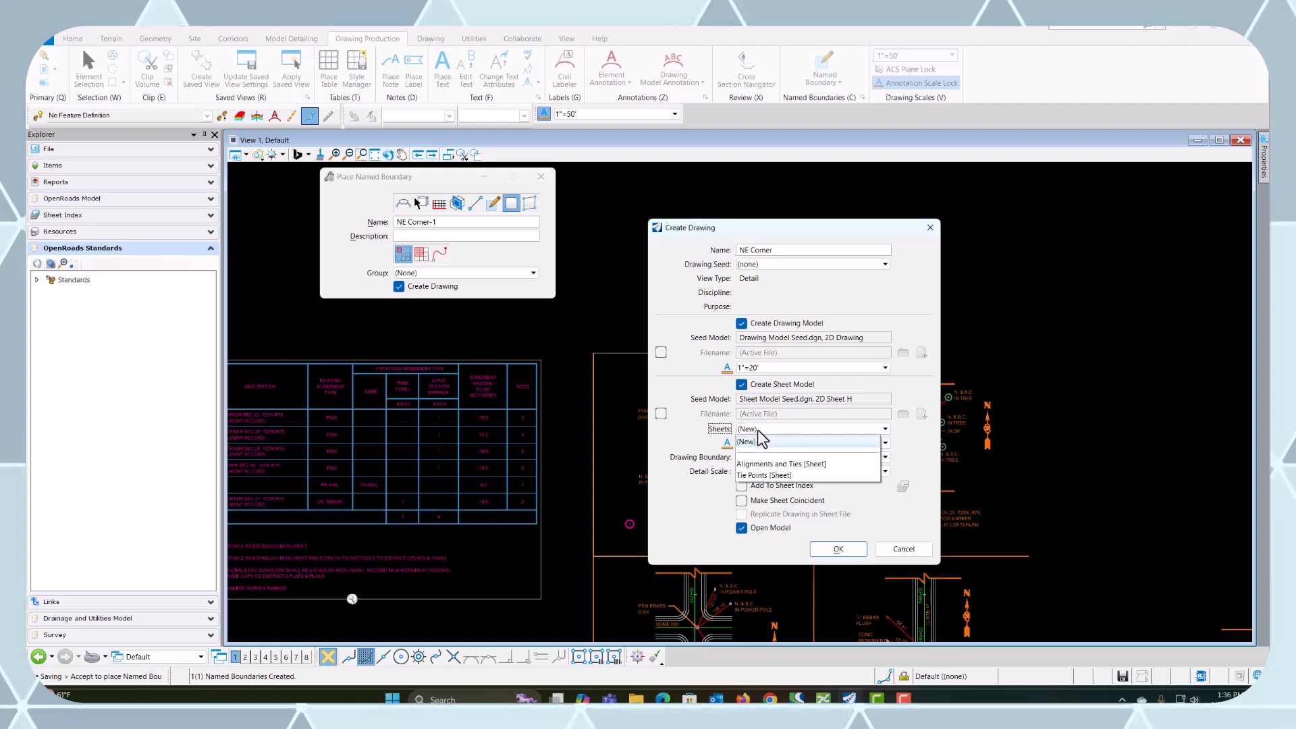
{"action": "left_click", "coordinate": [768, 476]}
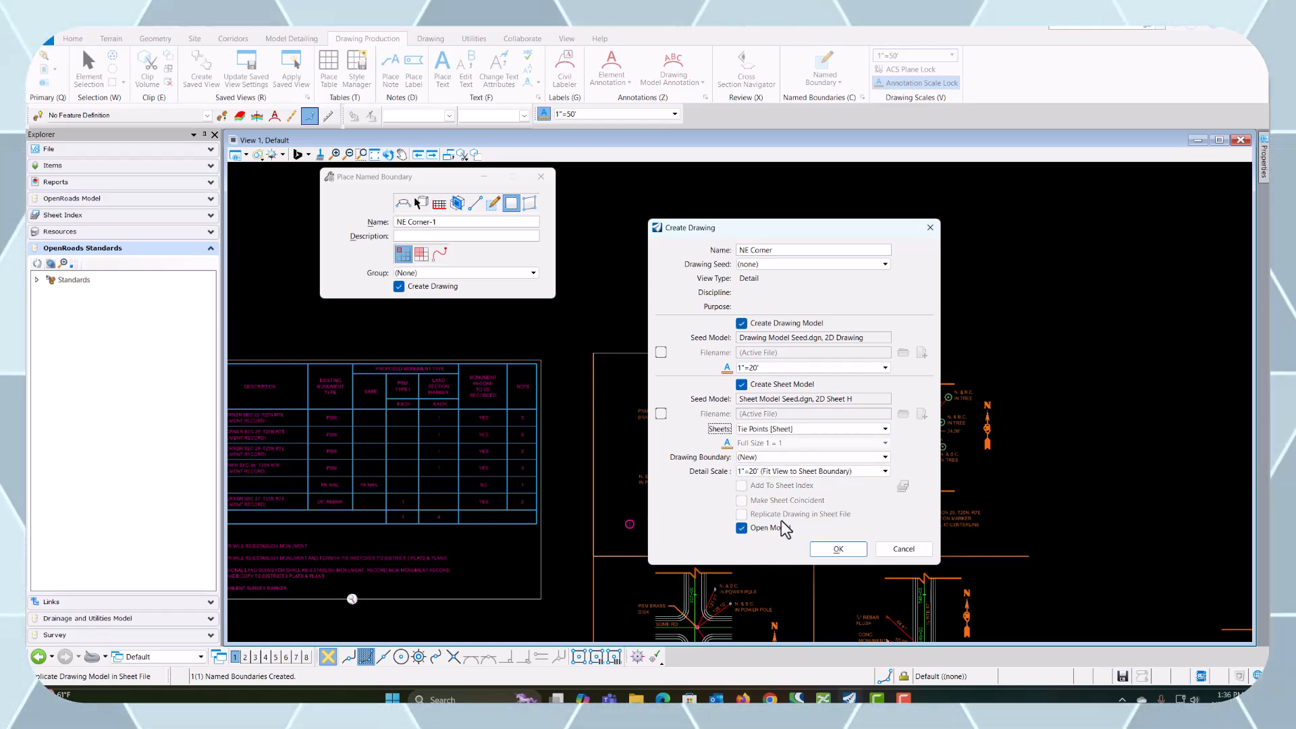
{"action": "left_click", "coordinate": [838, 549]}
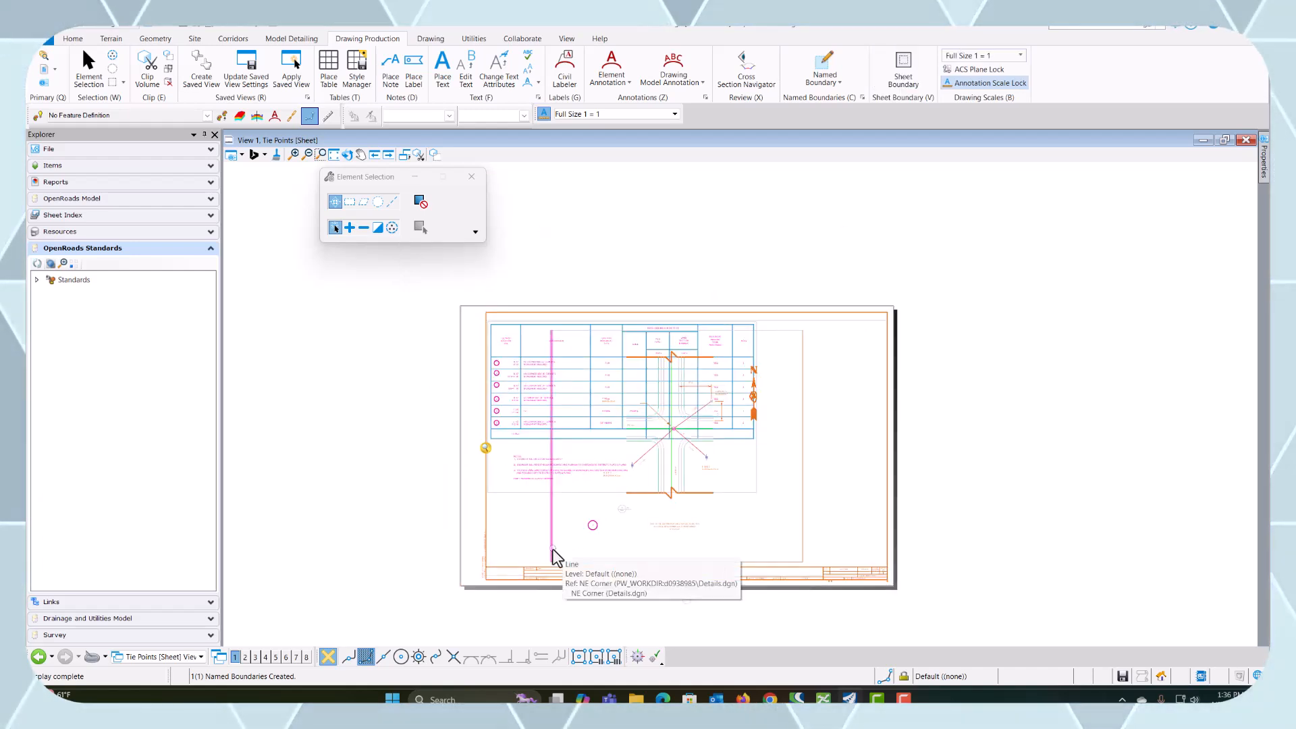
{"action": "scroll", "coordinate": [560, 517], "scroll_direction": "up", "scroll_amount": 1}
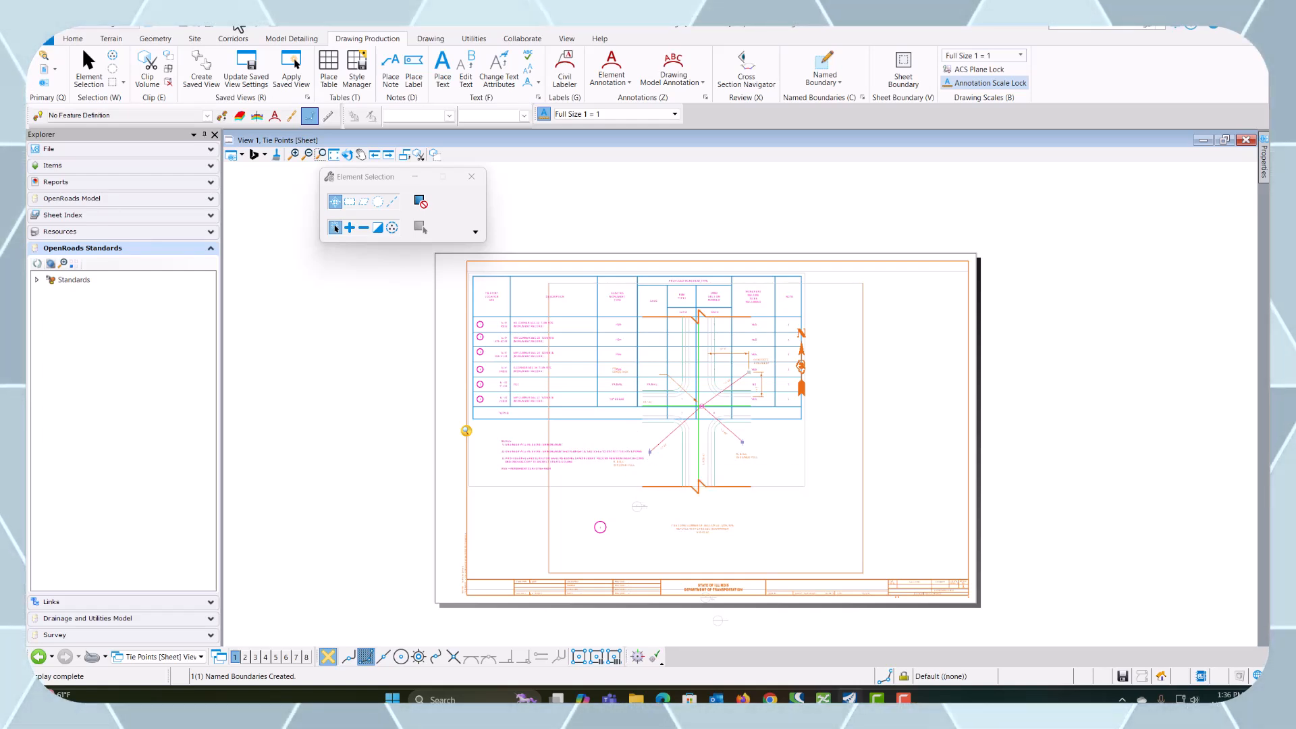
{"action": "key", "text": "ctrl+z"}
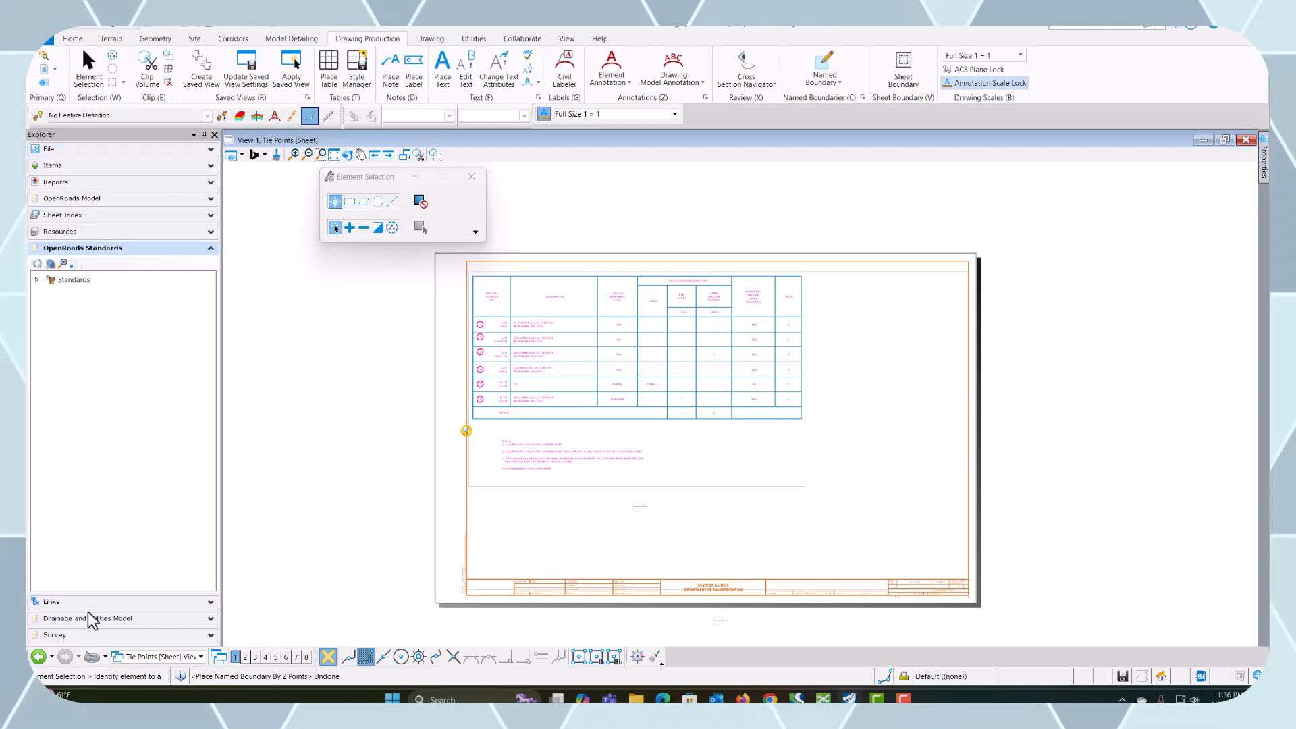
Step: Return to the Default design model and place the named boundary NE Corner-1 by two points around tie detail 1
{"action": "left_click", "coordinate": [179, 657]}
{"action": "left_click", "coordinate": [161, 574]}
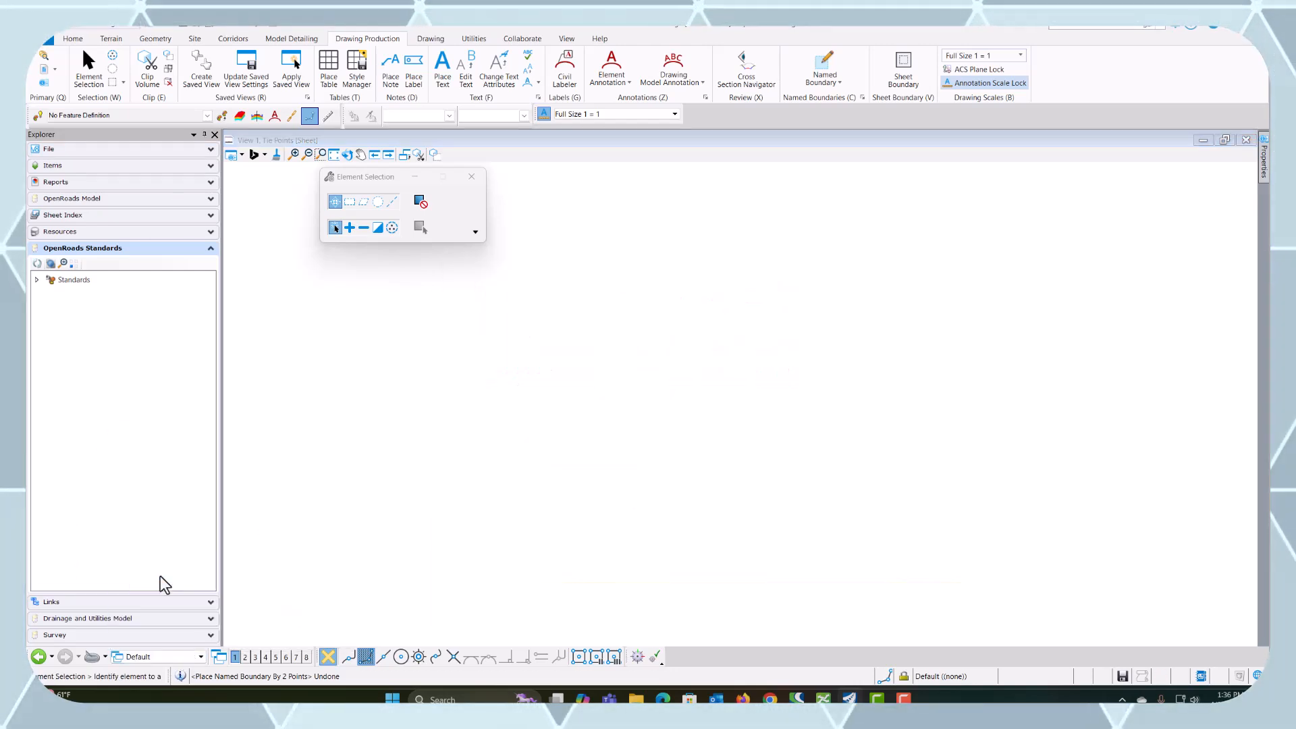
{"action": "left_click", "coordinate": [821, 66]}
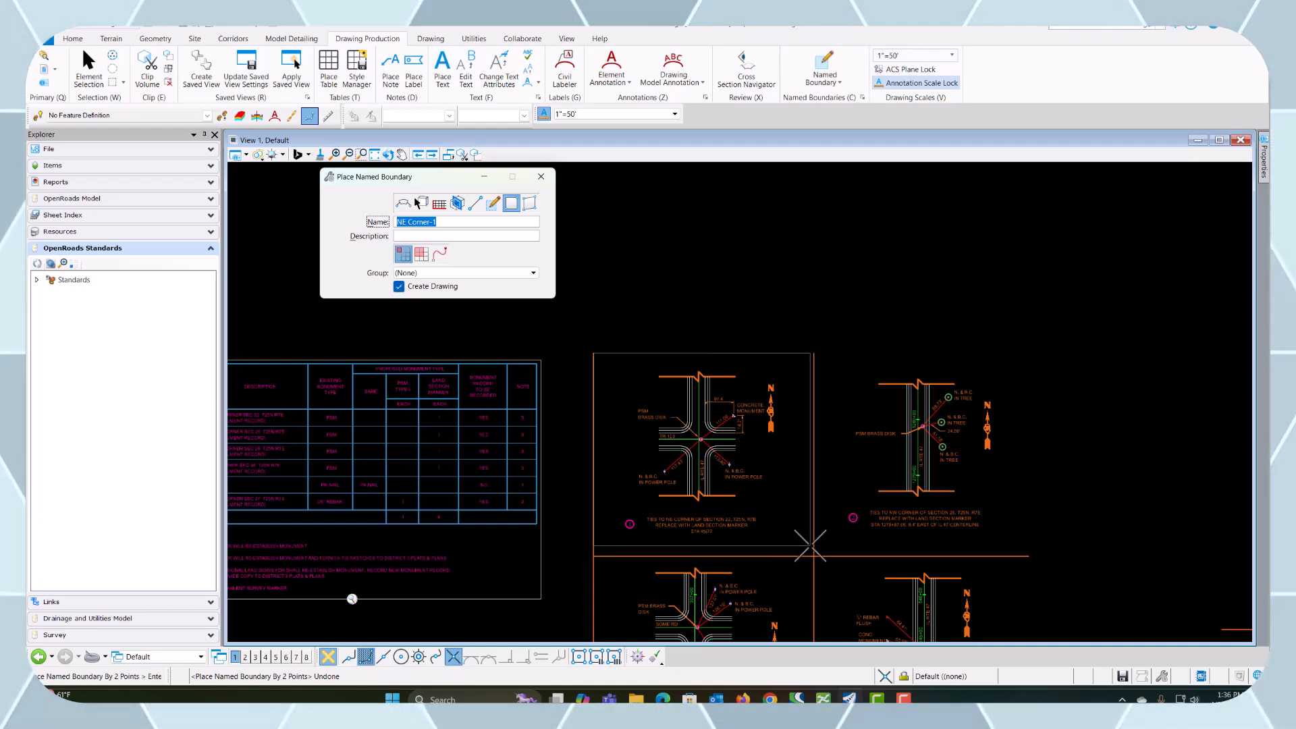
{"action": "left_click", "coordinate": [567, 346]}
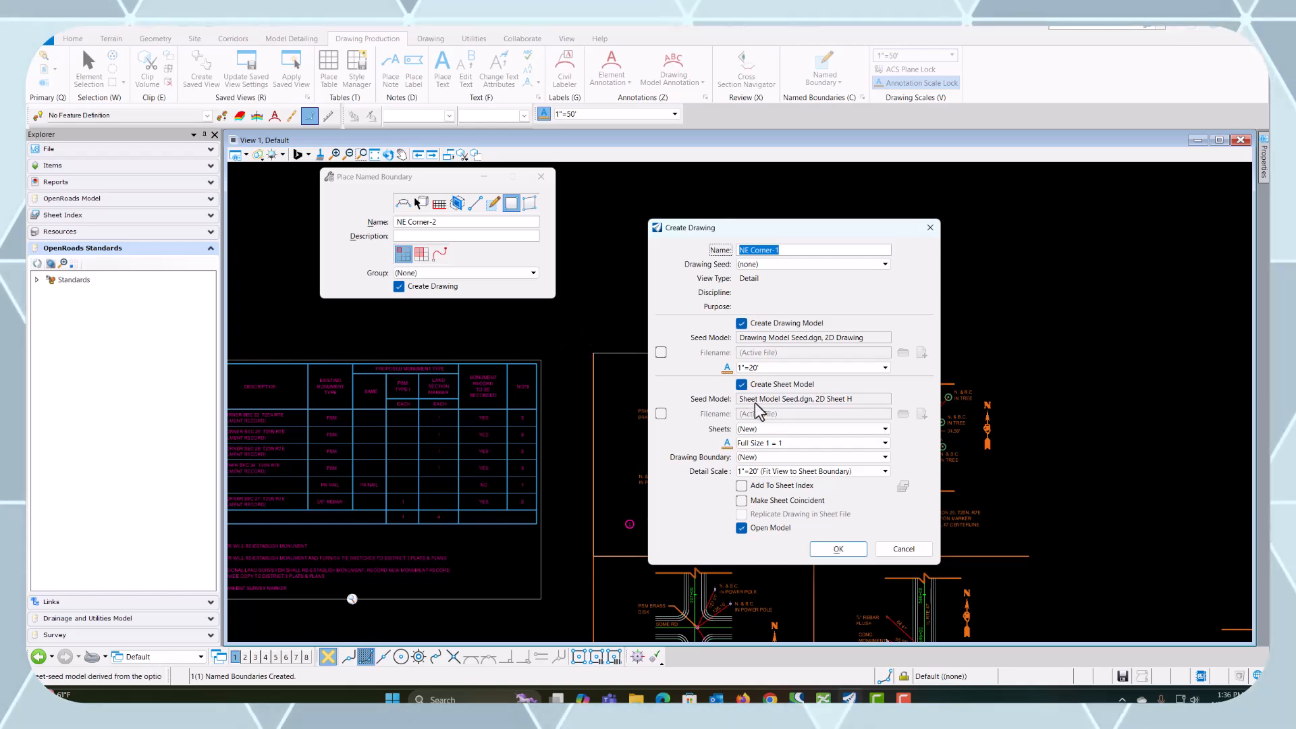
Step: Create the NE Corner-1 drawing on the existing Tie Points sheet with a 1"=5' drawing annotation scale and detail scale
{"action": "left_click", "coordinate": [787, 369]}
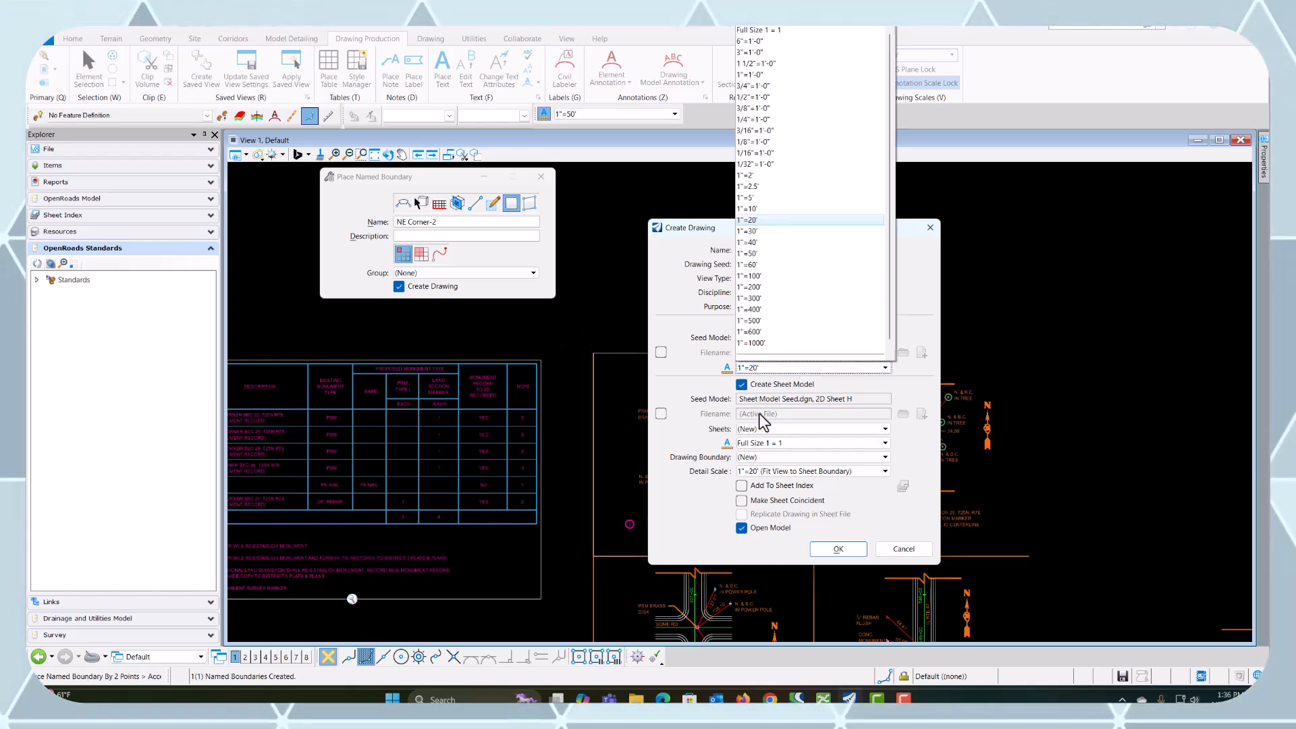
{"action": "left_click", "coordinate": [776, 197]}
{"action": "left_click", "coordinate": [783, 472]}
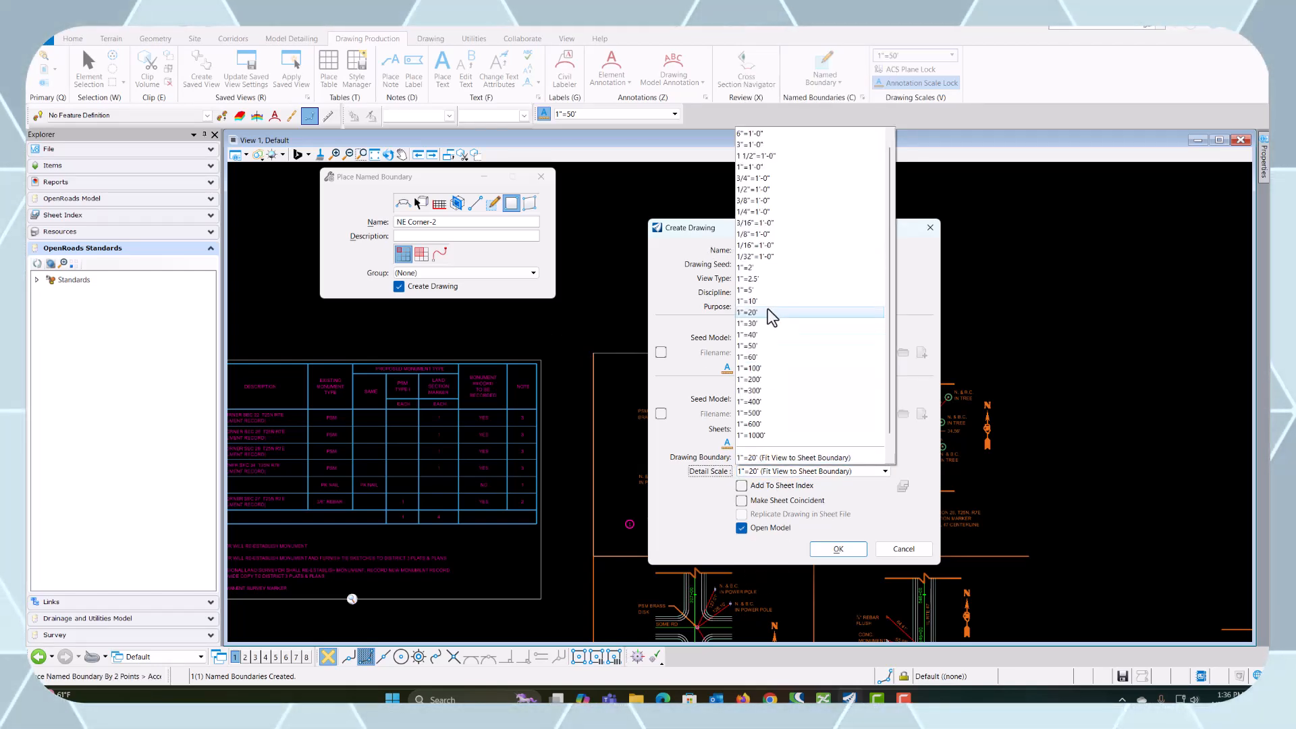
{"action": "left_click", "coordinate": [764, 289]}
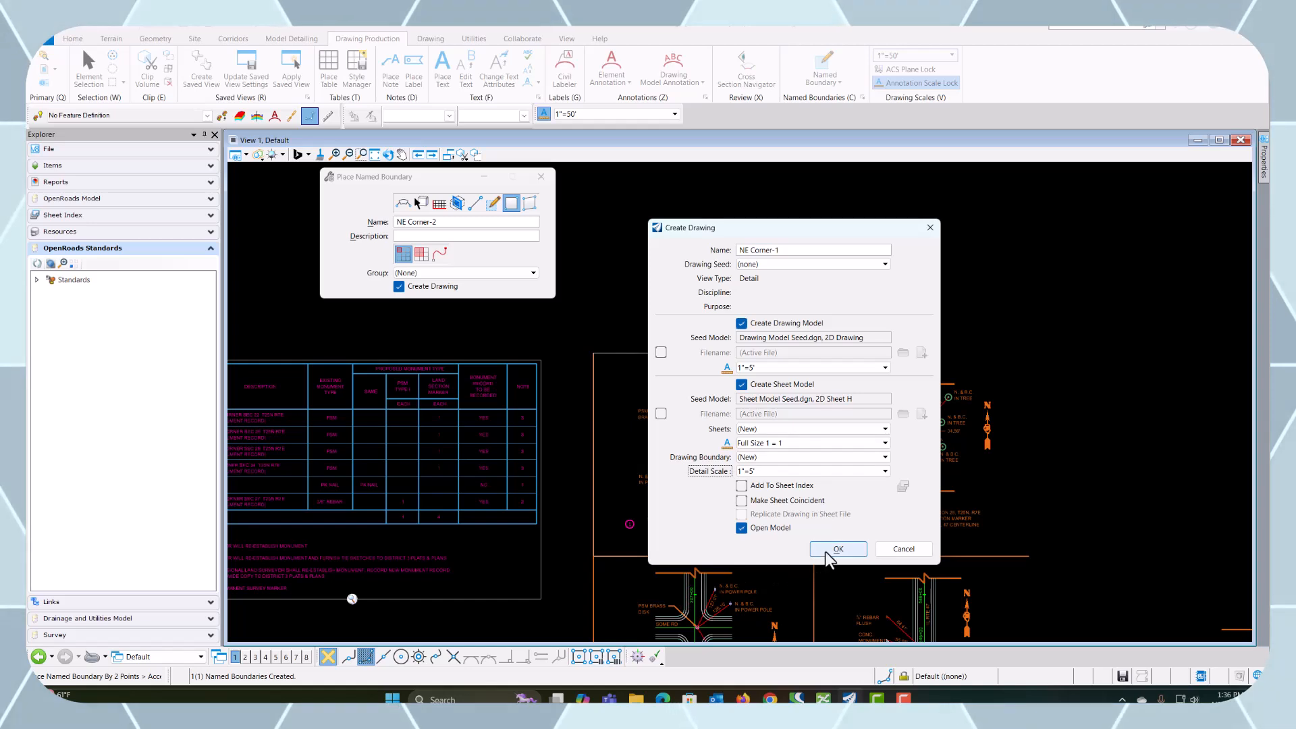
{"action": "left_click", "coordinate": [779, 432]}
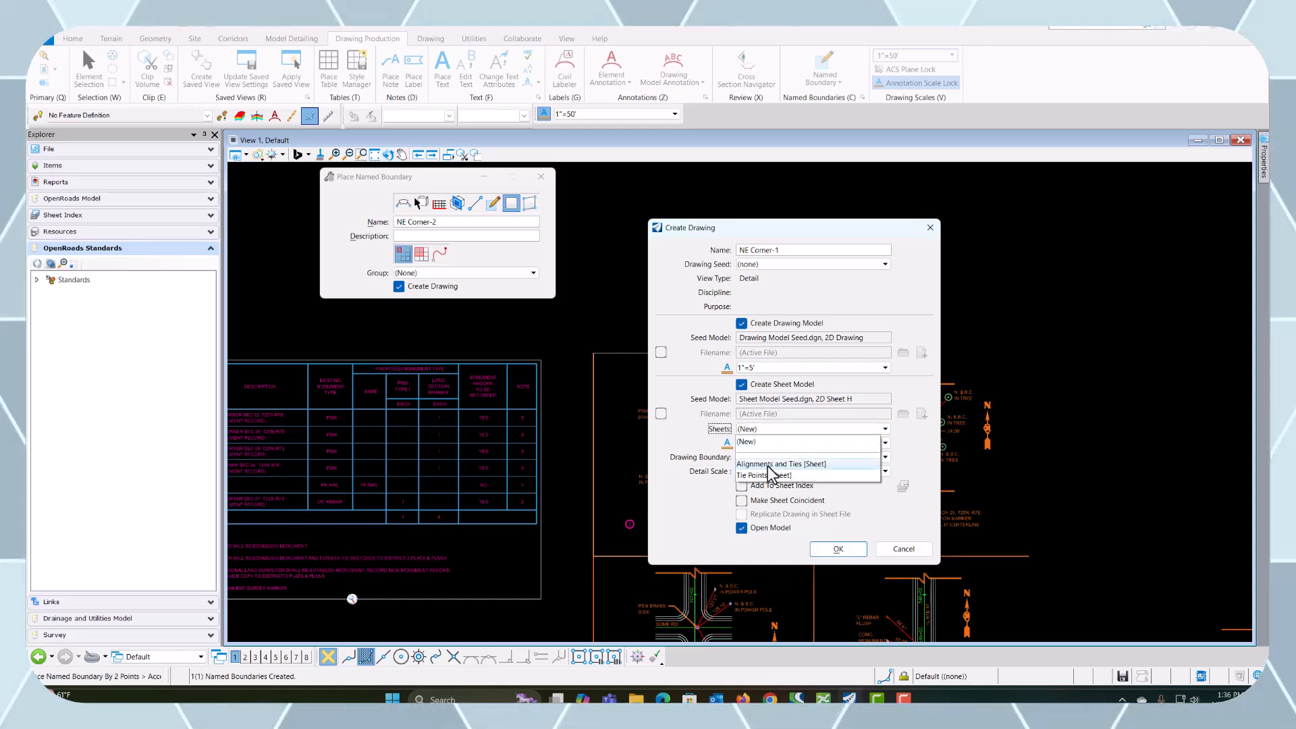
{"action": "left_click", "coordinate": [777, 477]}
{"action": "left_click", "coordinate": [835, 549]}
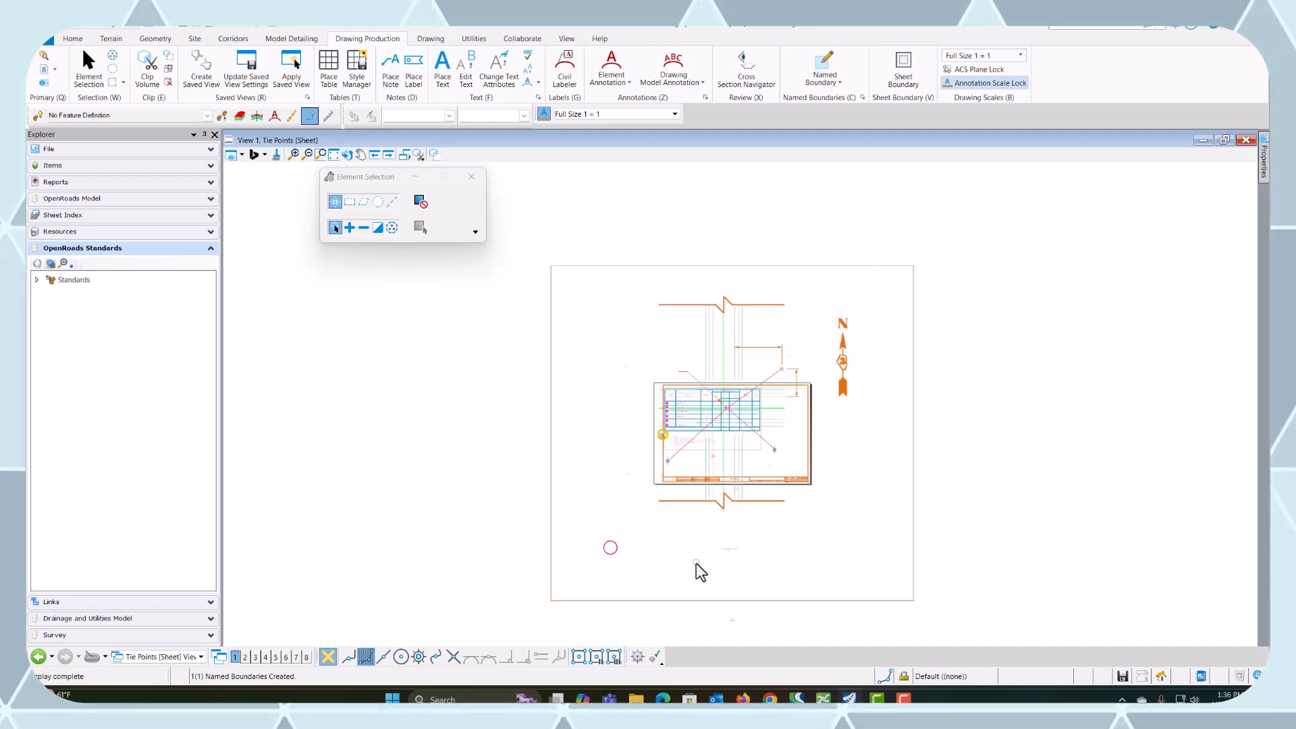
Step: Inspect the size of the 1"=5' detail against the Tie Points sheet, and undo the boundary placement
{"action": "scroll", "coordinate": [787, 434], "scroll_direction": "up", "scroll_amount": 2}
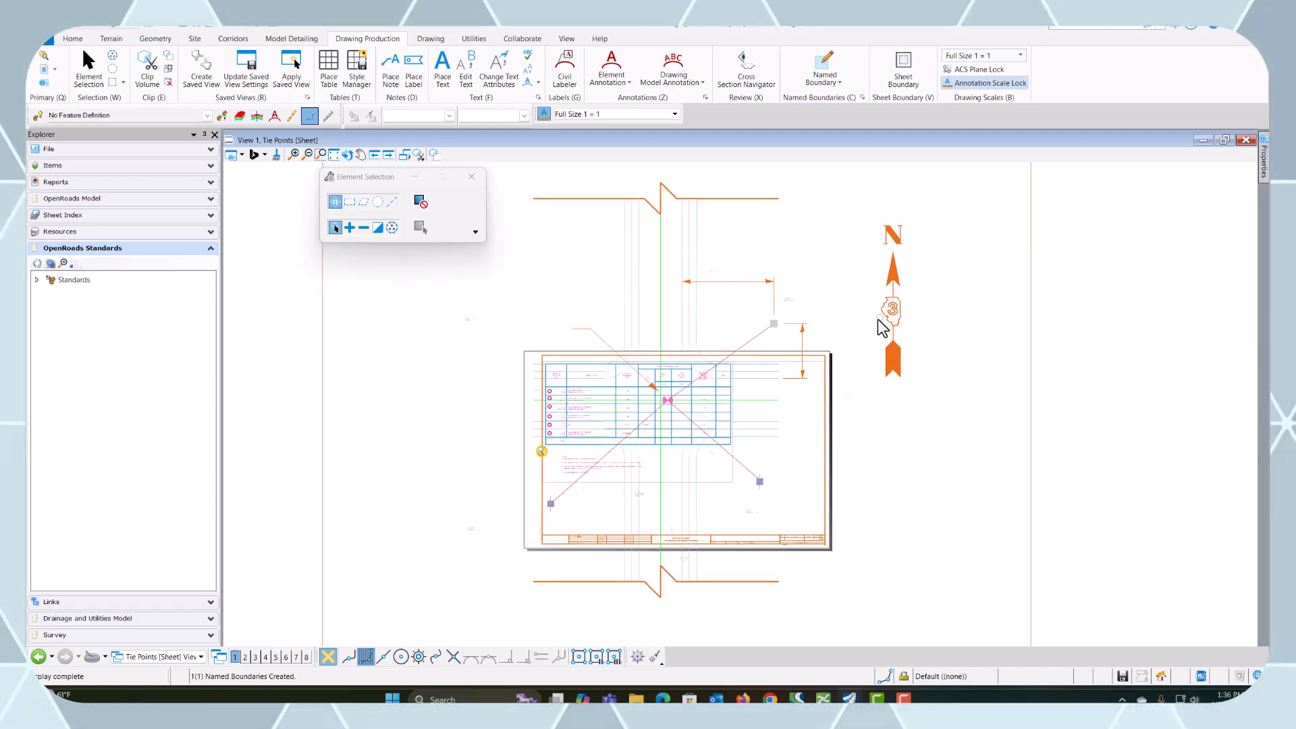
{"action": "scroll", "coordinate": [442, 534], "scroll_direction": "down", "scroll_amount": 4}
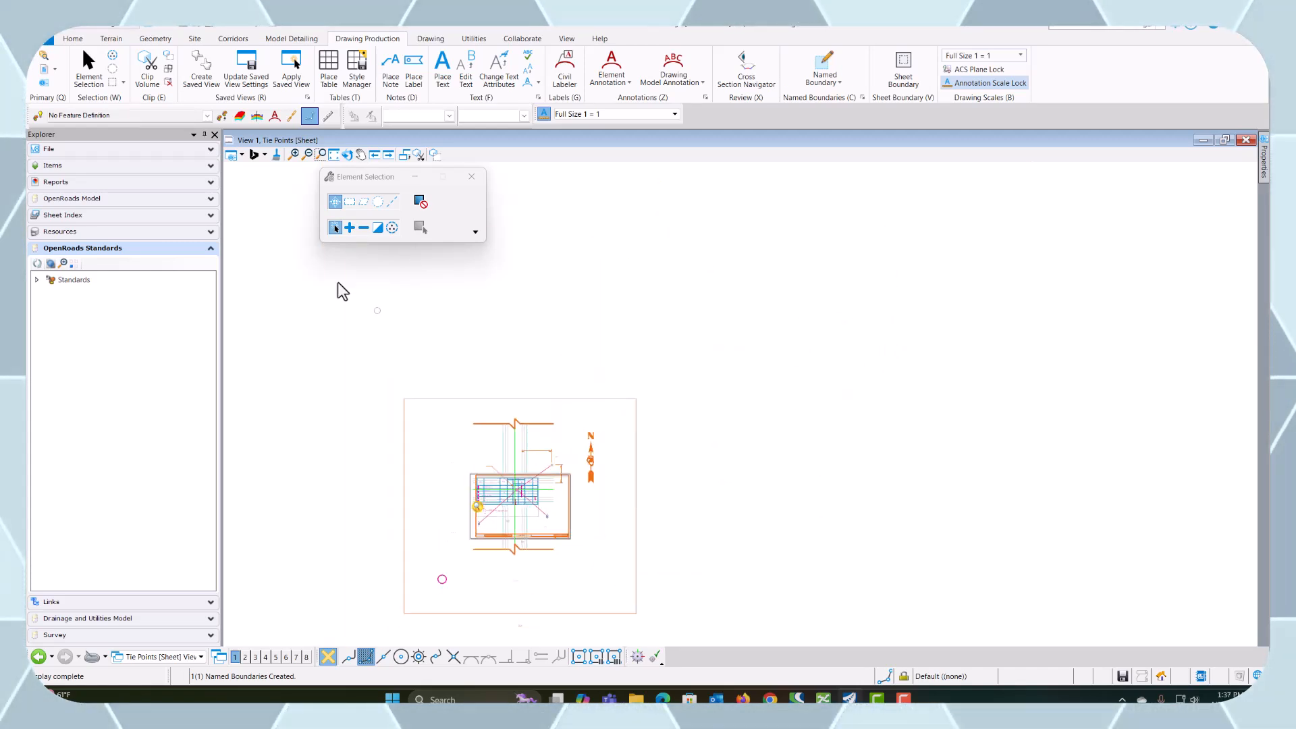
{"action": "left_click", "coordinate": [226, 24]}
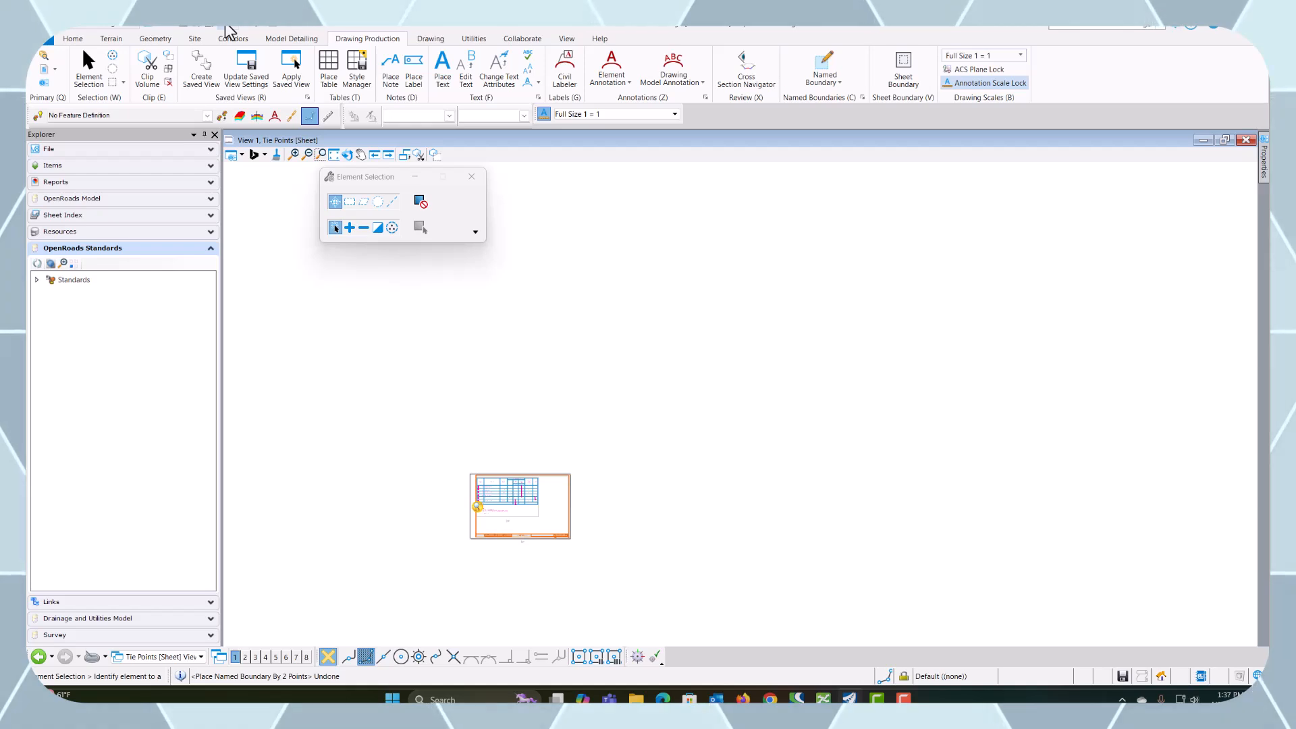
{"action": "left_click", "coordinate": [224, 21]}
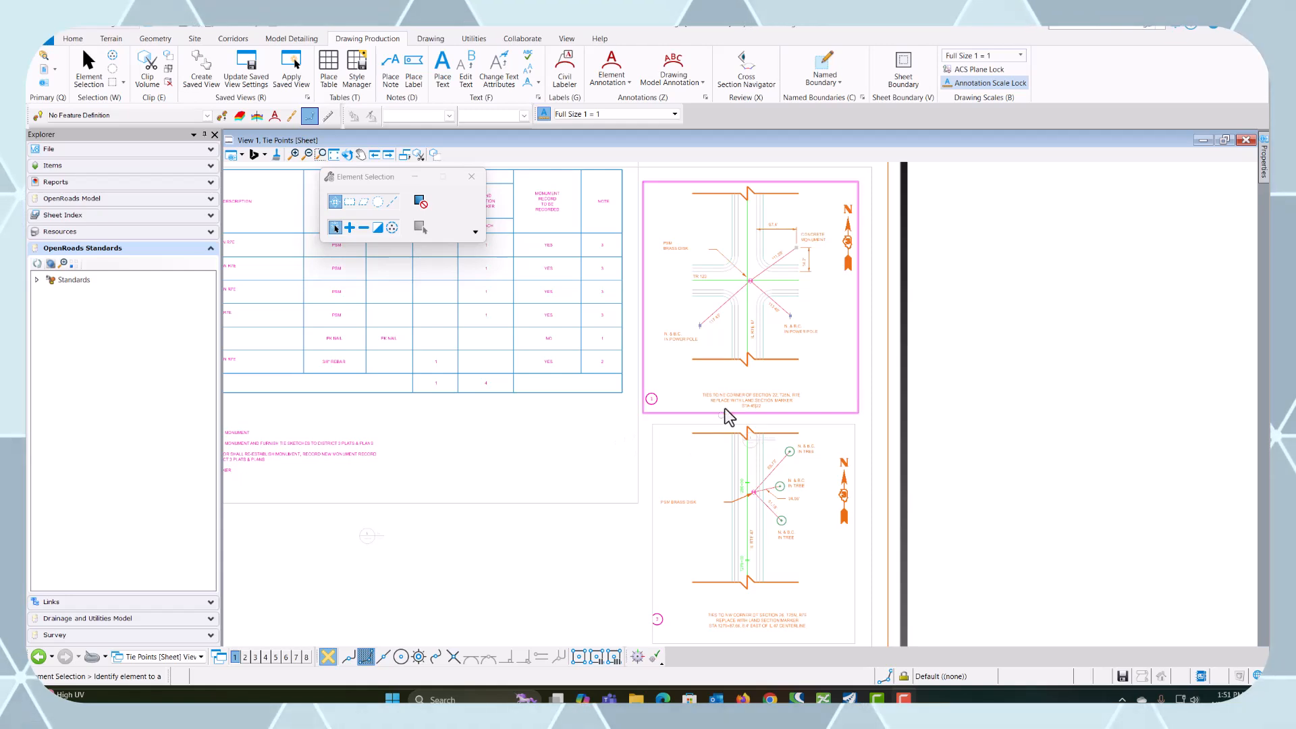
Step: Place the named boundary NW Corner of Section 25 by two points around tie detail 3 in the Default design model
{"action": "scroll", "coordinate": [726, 399], "scroll_direction": "down", "scroll_amount": 4}
{"action": "scroll", "coordinate": [654, 475], "scroll_direction": "up", "scroll_amount": 2}
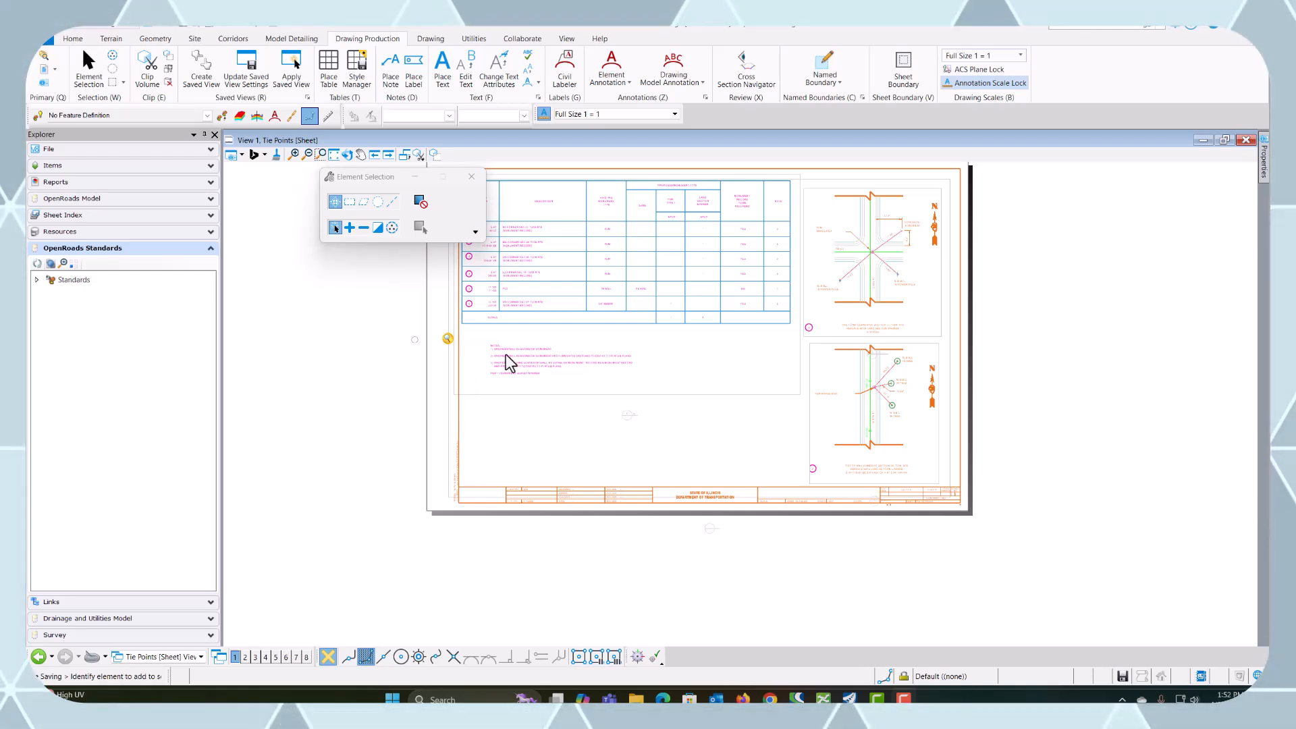
{"action": "scroll", "coordinate": [891, 375], "scroll_direction": "up", "scroll_amount": 2}
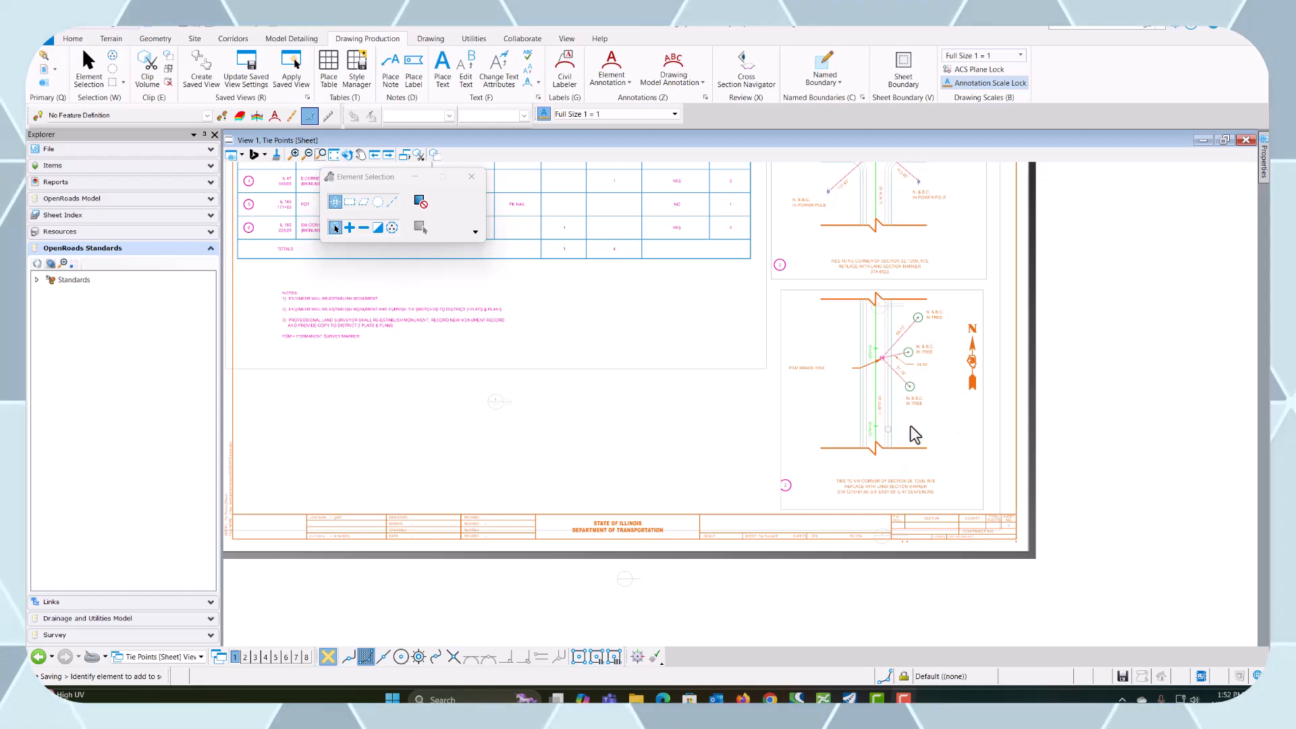
{"action": "scroll", "coordinate": [910, 427], "scroll_direction": "up", "scroll_amount": 2}
{"action": "scroll", "coordinate": [721, 440], "scroll_direction": "down", "scroll_amount": 4}
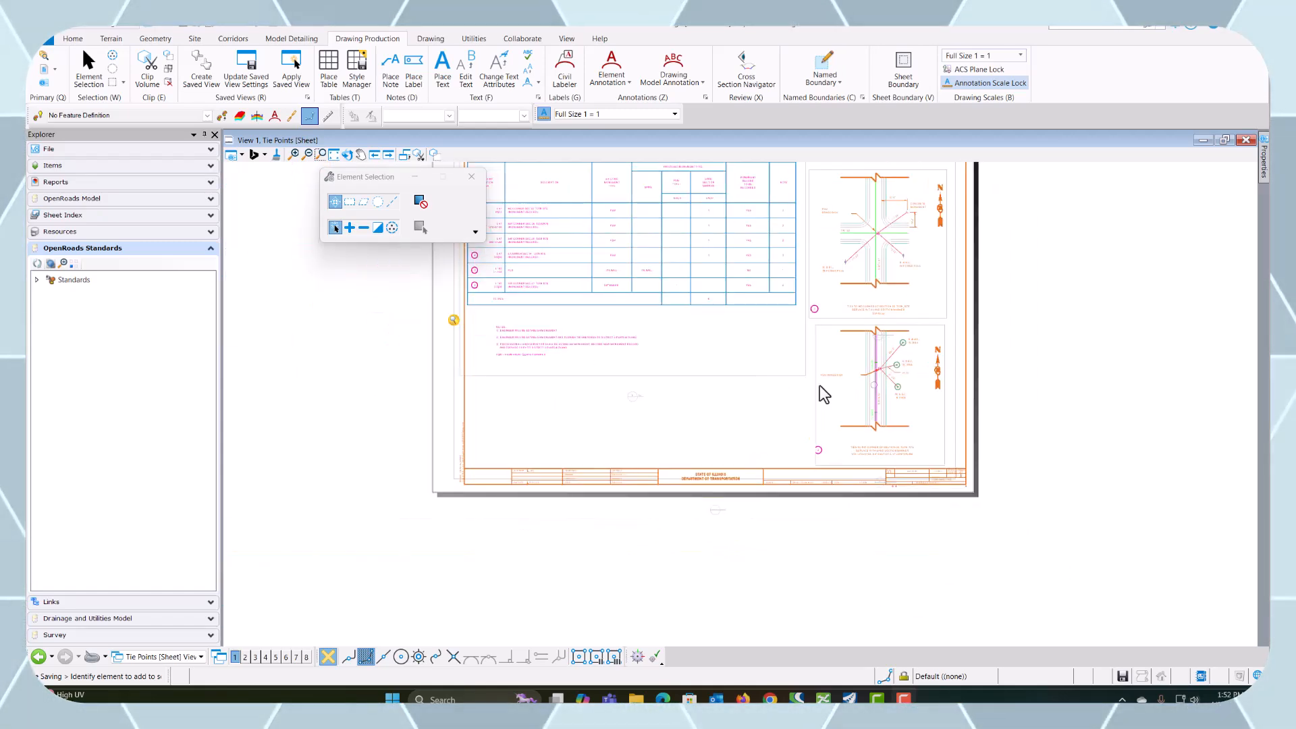
{"action": "left_click", "coordinate": [177, 657]}
{"action": "left_click", "coordinate": [159, 572]}
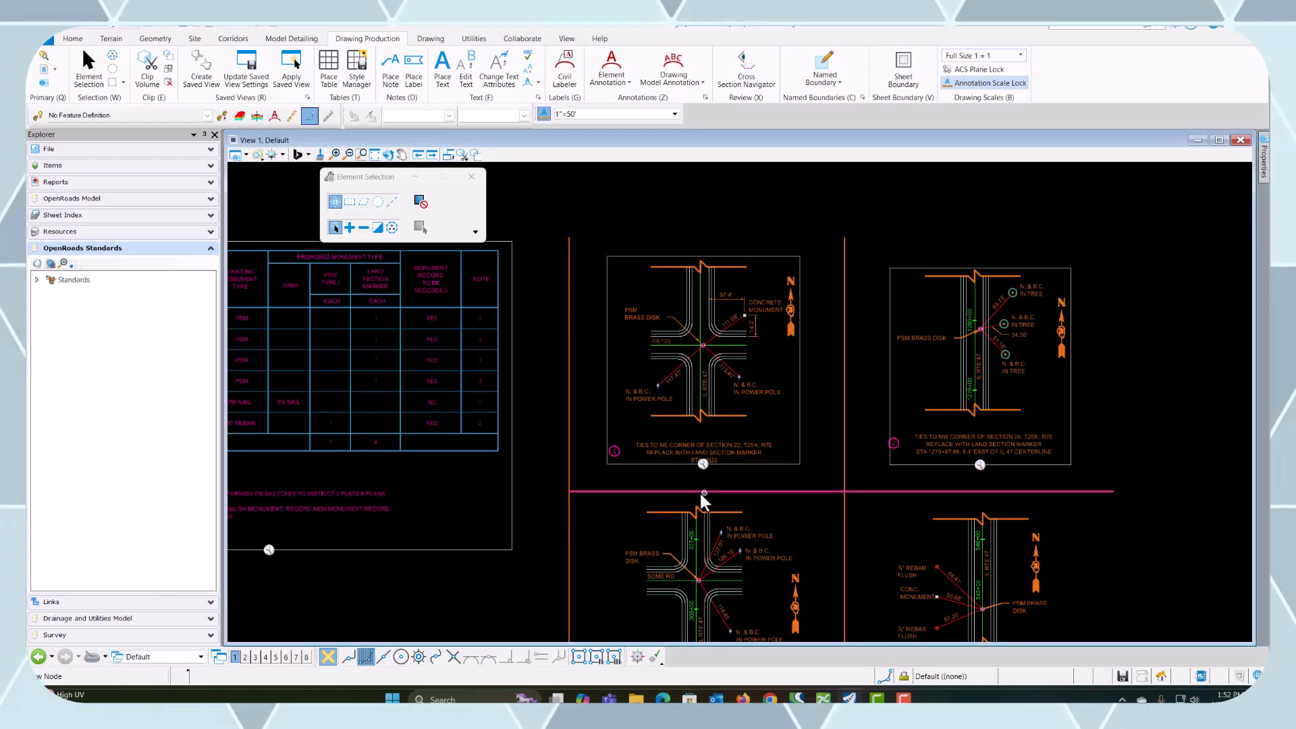
{"action": "scroll", "coordinate": [699, 492], "scroll_direction": "down", "scroll_amount": 1}
{"action": "scroll", "coordinate": [711, 528], "scroll_direction": "up", "scroll_amount": 1}
{"action": "scroll", "coordinate": [627, 564], "scroll_direction": "up", "scroll_amount": 1}
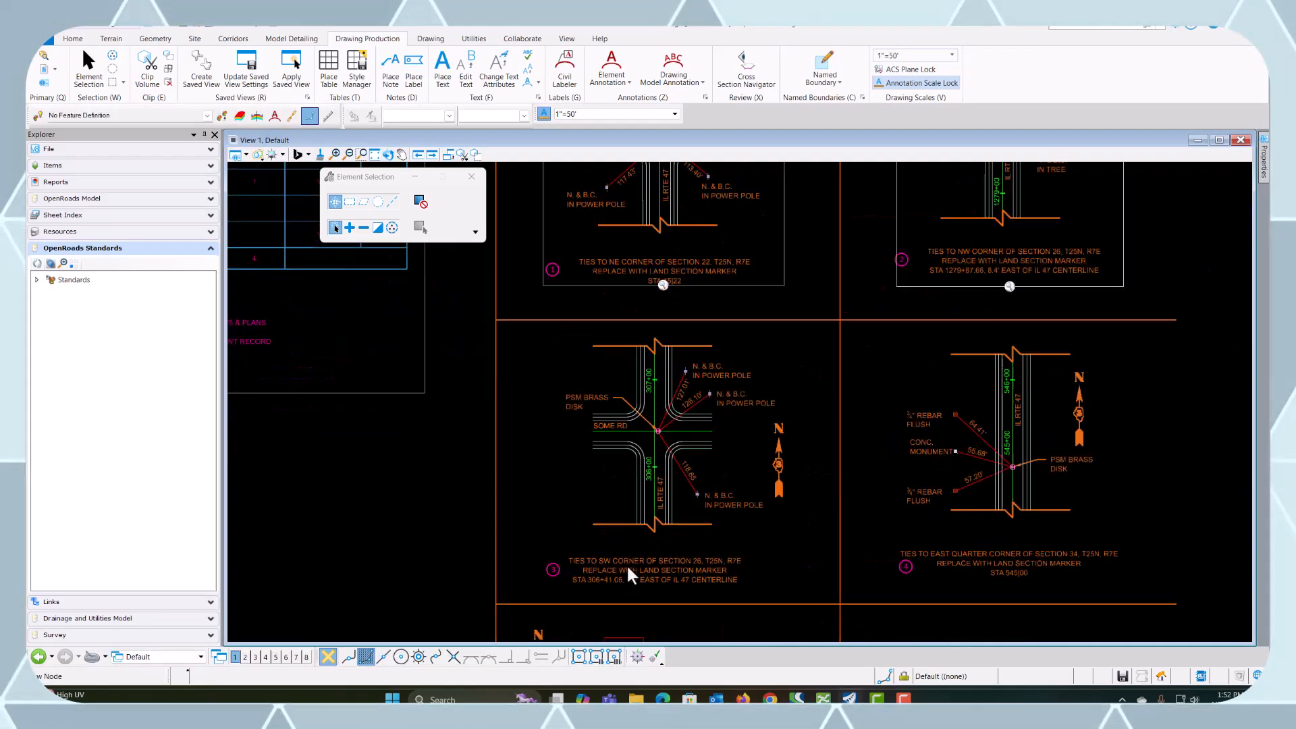
{"action": "left_click", "coordinate": [825, 65]}
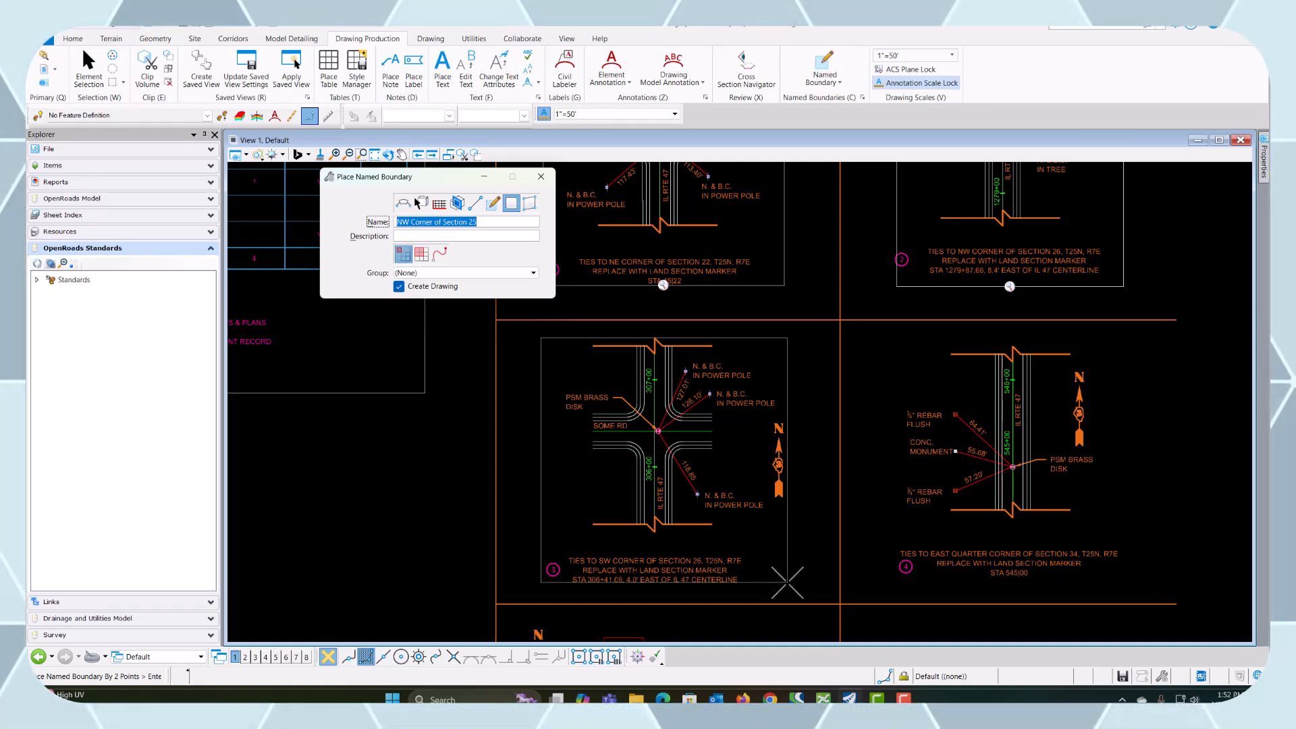
{"action": "left_click", "coordinate": [786, 583]}
{"action": "left_click", "coordinate": [762, 563]}
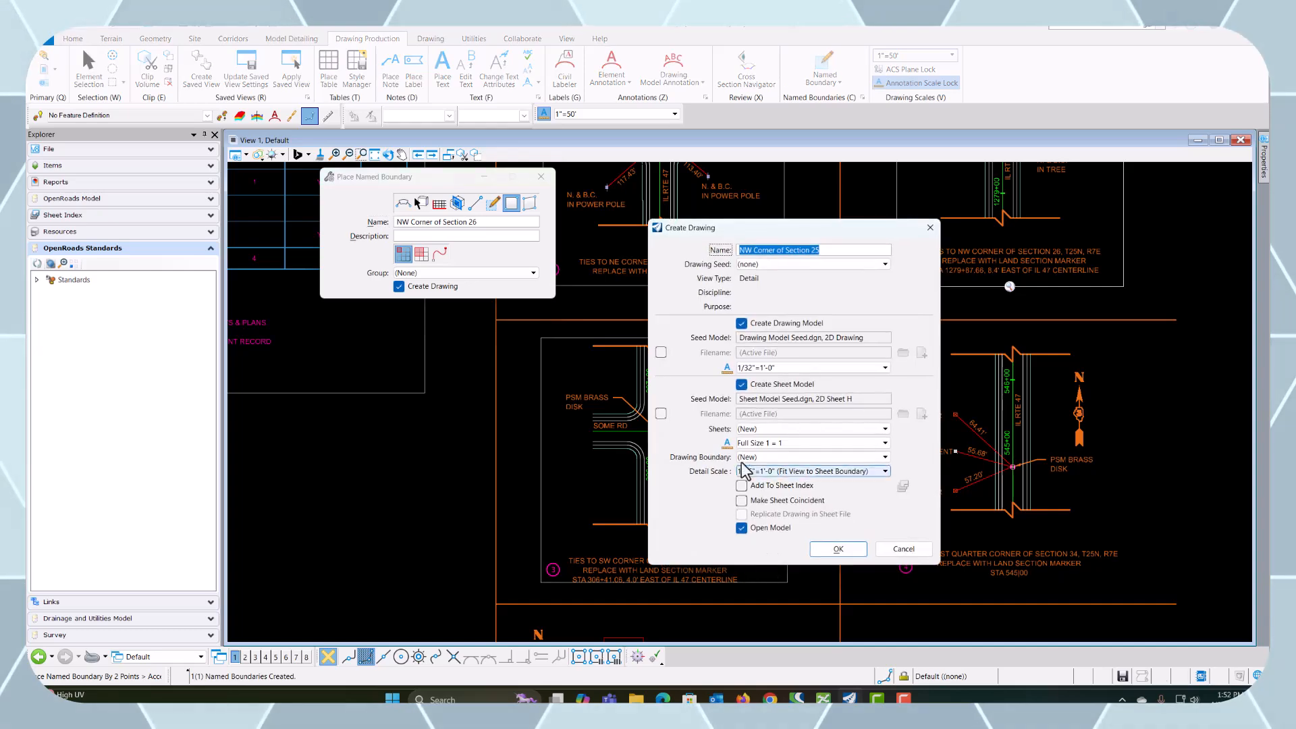
Step: Create the NW Corner of Section 25 drawing on the existing Tie Points sheet with a 1/32"=1'-0" detail scale
{"action": "left_click", "coordinate": [776, 471]}
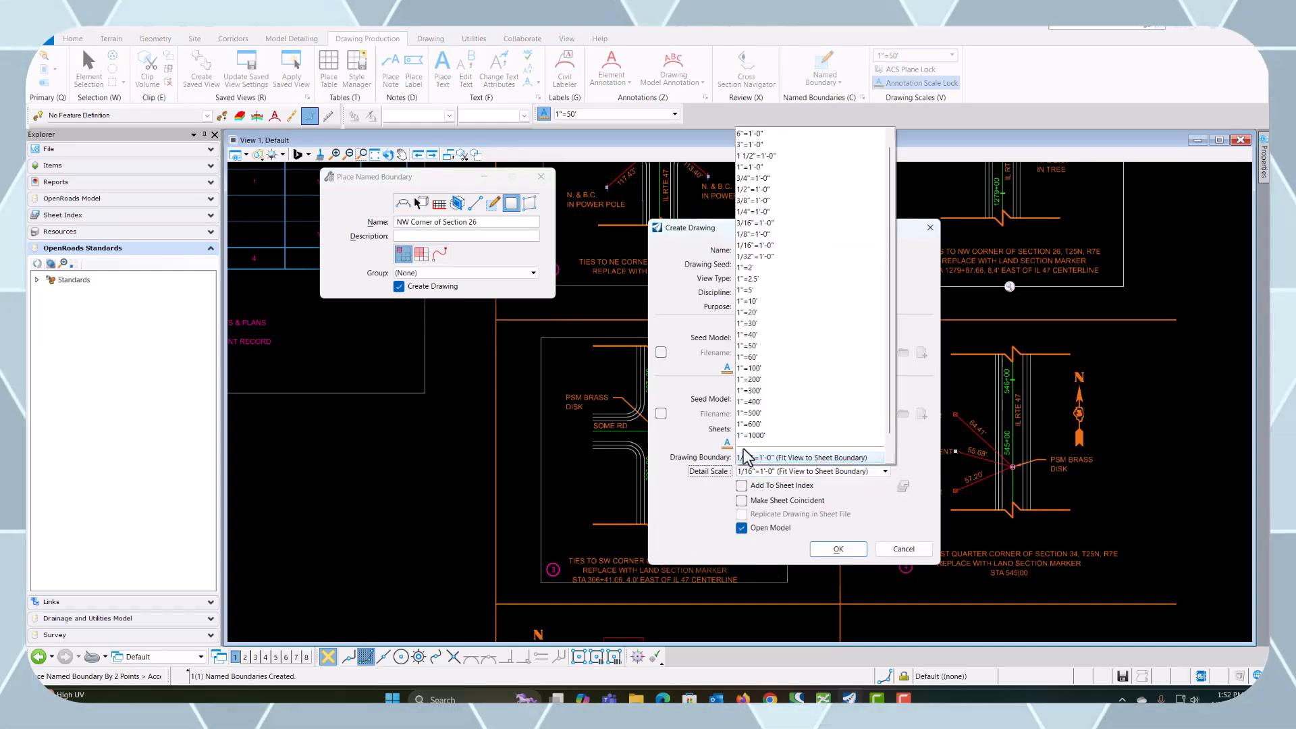
{"action": "left_click", "coordinate": [760, 257]}
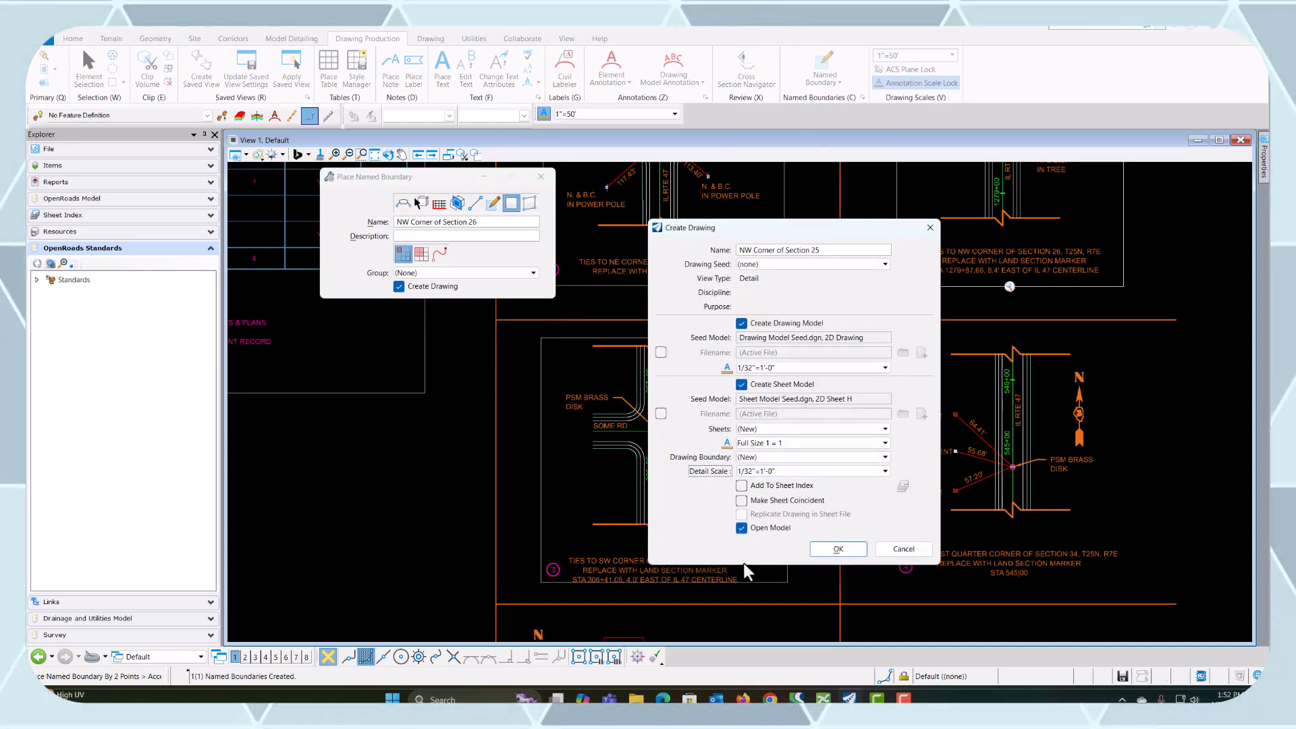
{"action": "left_click", "coordinate": [776, 430]}
{"action": "left_click", "coordinate": [767, 465]}
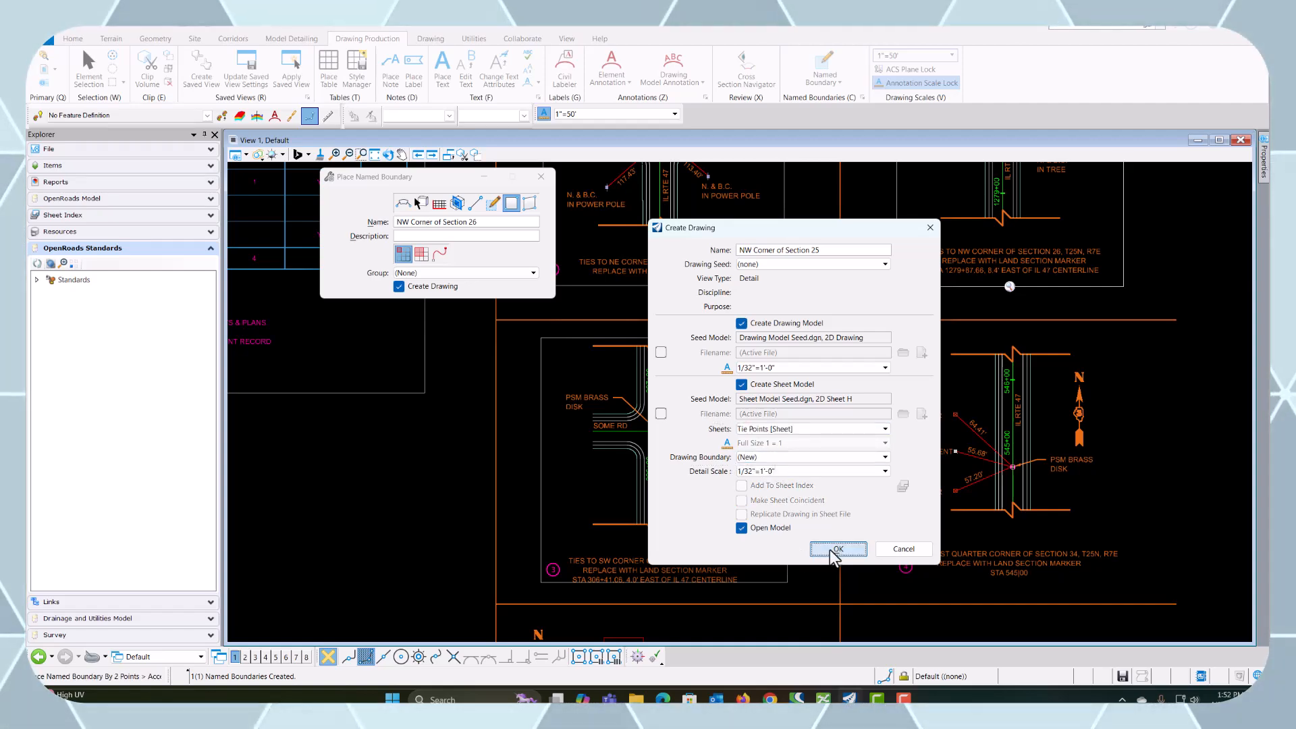
{"action": "left_click", "coordinate": [836, 549]}
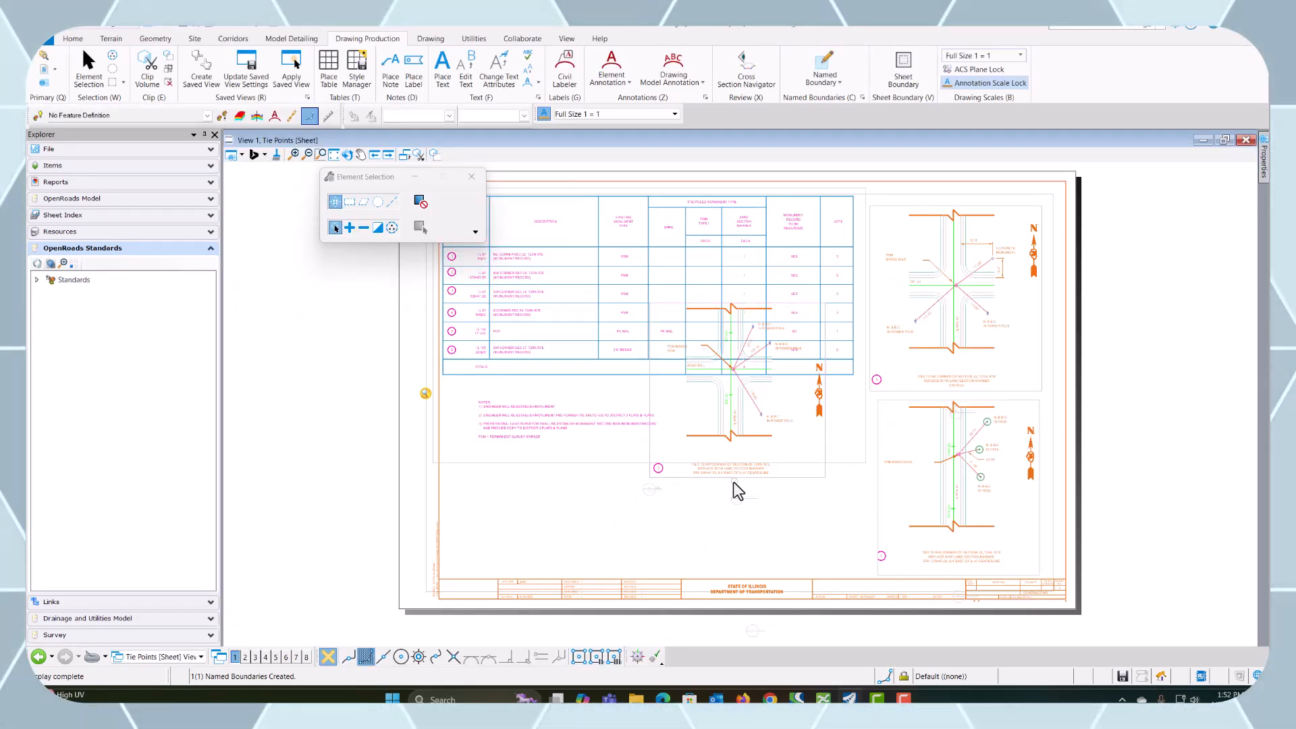
Step: Move the NW Corner of Section 25 reference with its boundary to the sheet's lower-left area, below the table notes
{"action": "left_click", "coordinate": [44, 69]}
{"action": "left_click", "coordinate": [549, 538]}
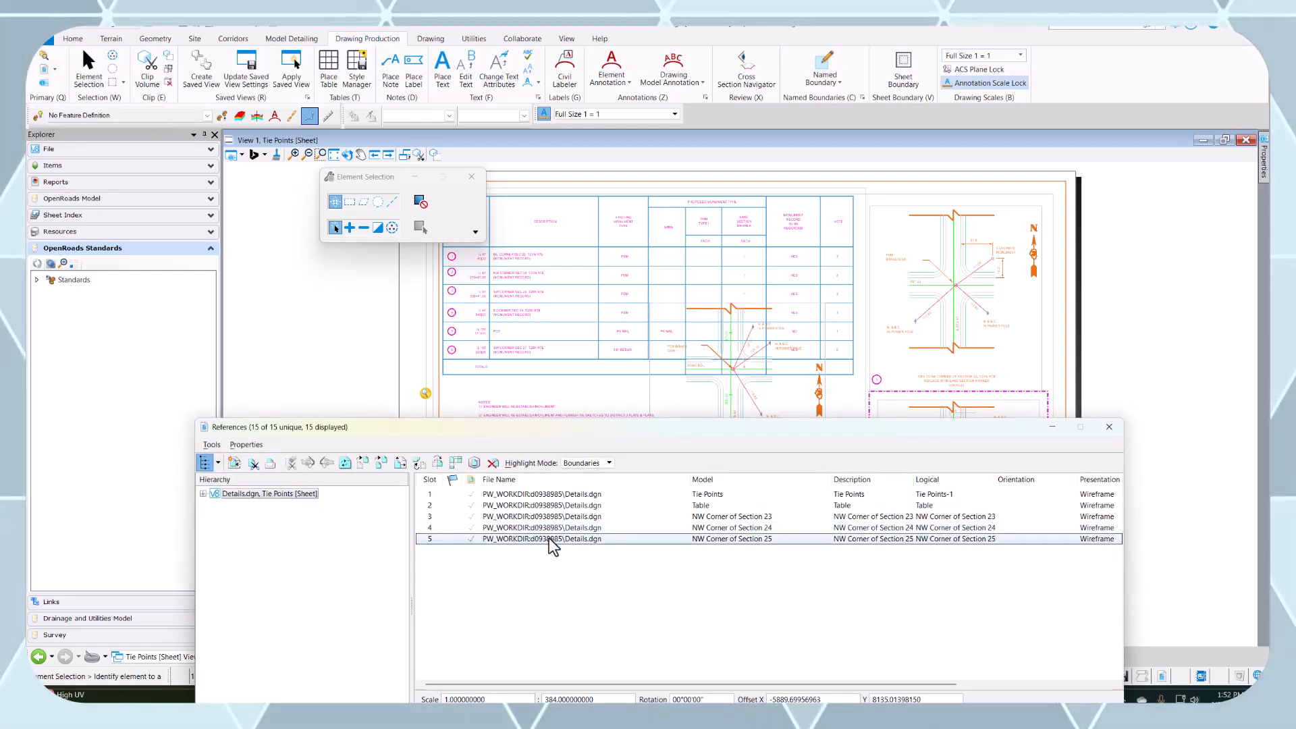
{"action": "left_click", "coordinate": [364, 463]}
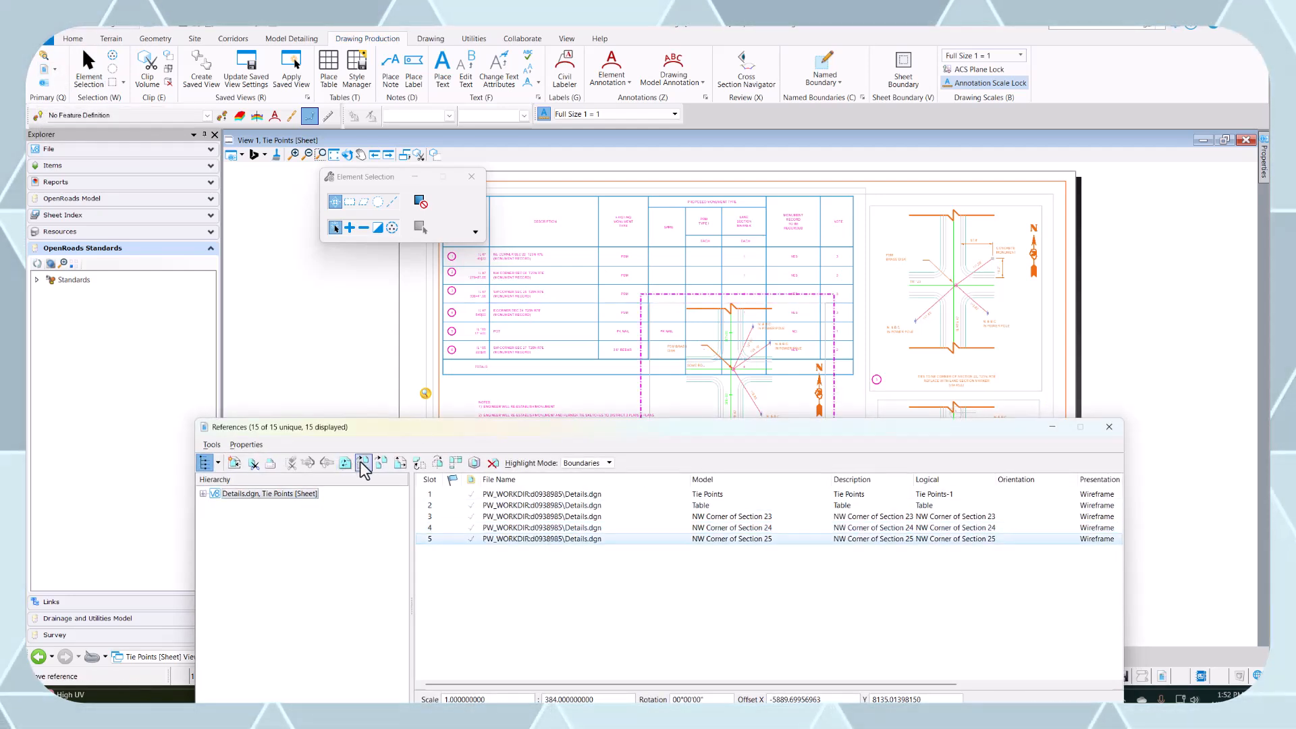
{"action": "left_click", "coordinate": [363, 464]}
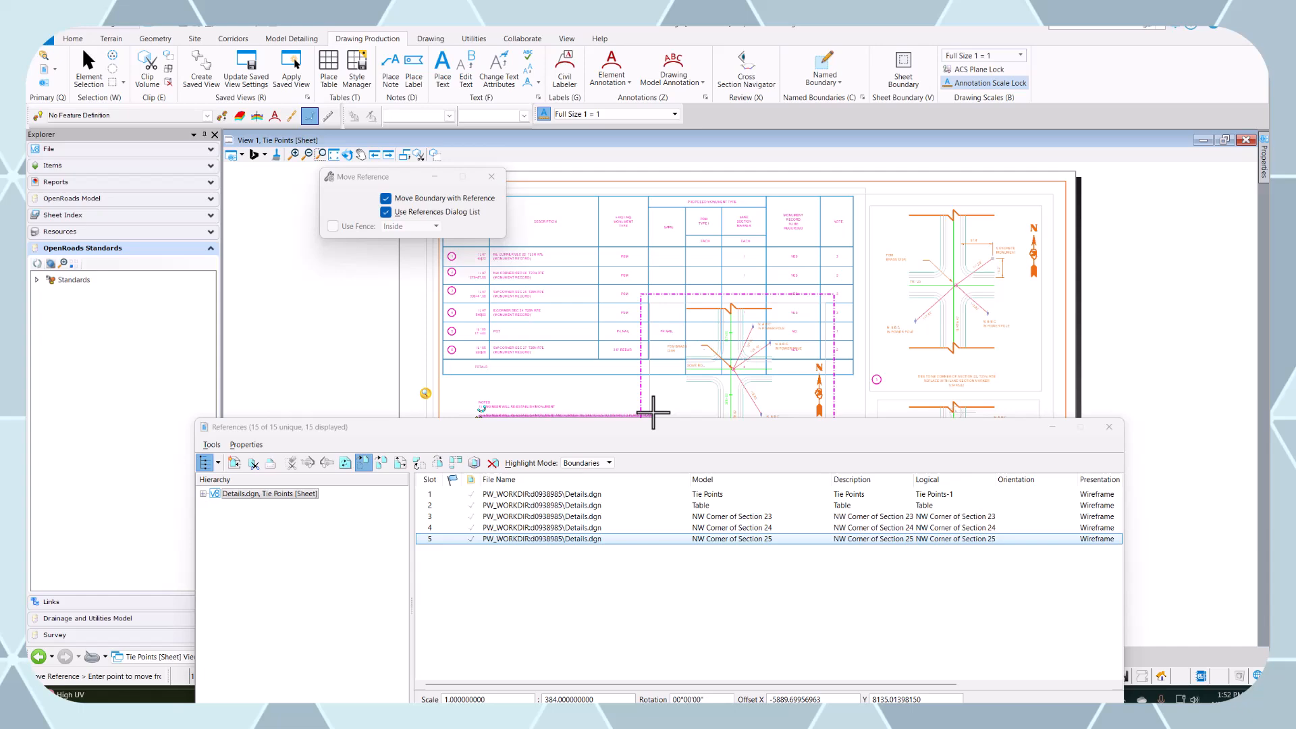
{"action": "left_click", "coordinate": [701, 397]}
{"action": "scroll", "coordinate": [748, 331], "scroll_direction": "down", "scroll_amount": 8}
{"action": "scroll", "coordinate": [747, 330], "scroll_direction": "up", "scroll_amount": 7}
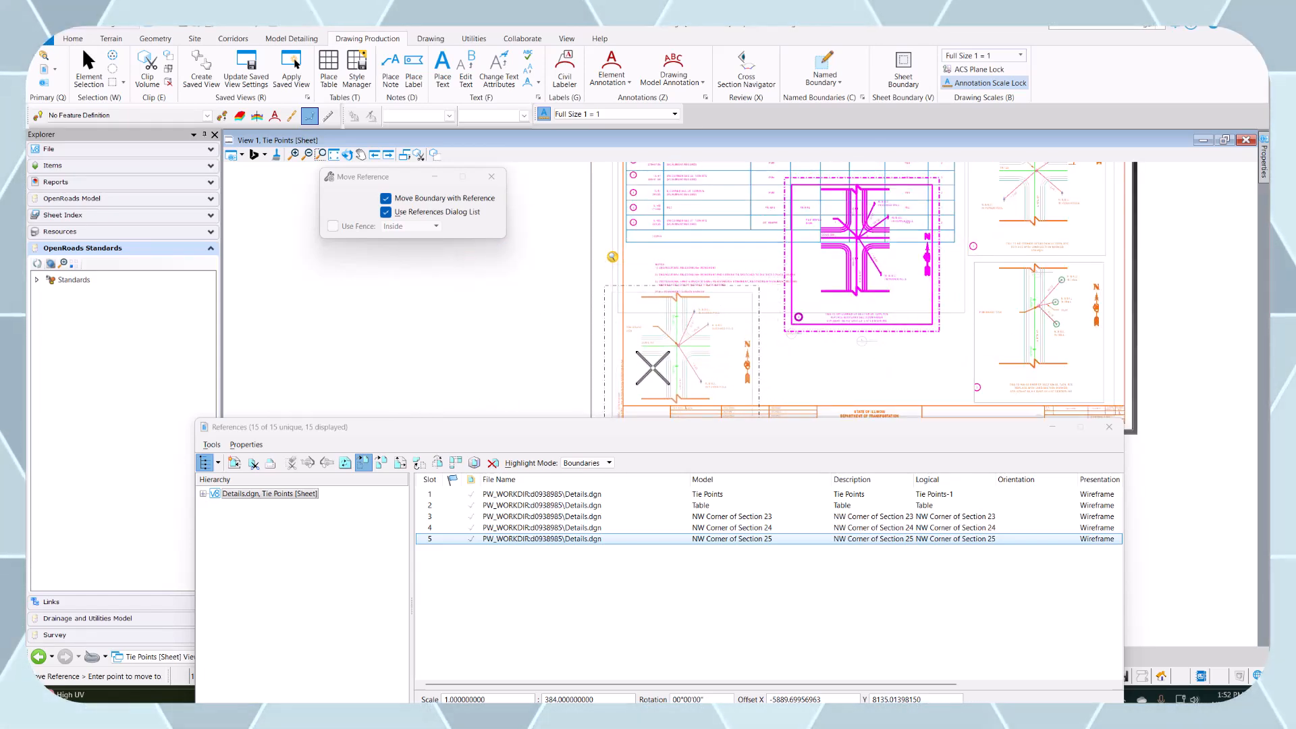
{"action": "left_click", "coordinate": [654, 371]}
{"action": "scroll", "coordinate": [651, 287], "scroll_direction": "down", "scroll_amount": 2}
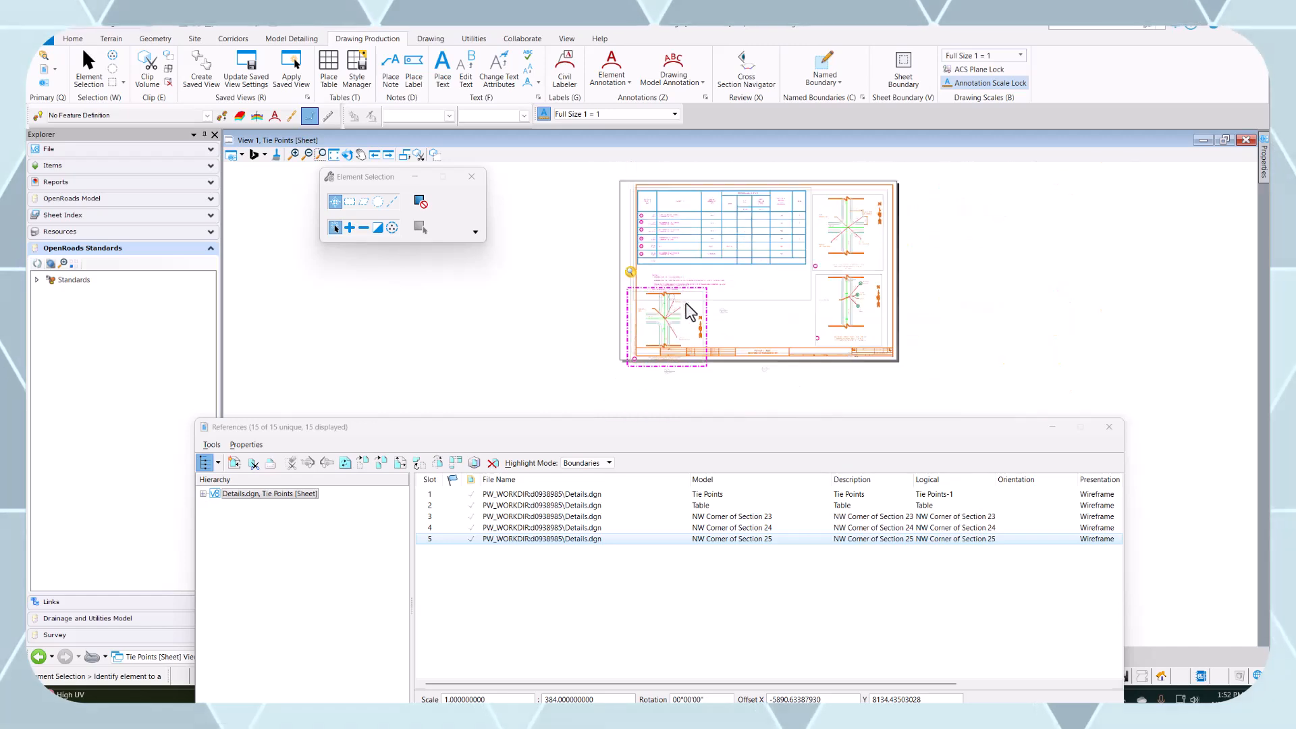
Step: Highlight the Table reference's boundary, close the references list, and examine how the tie details sit against the notes and title block
{"action": "left_click", "coordinate": [534, 505]}
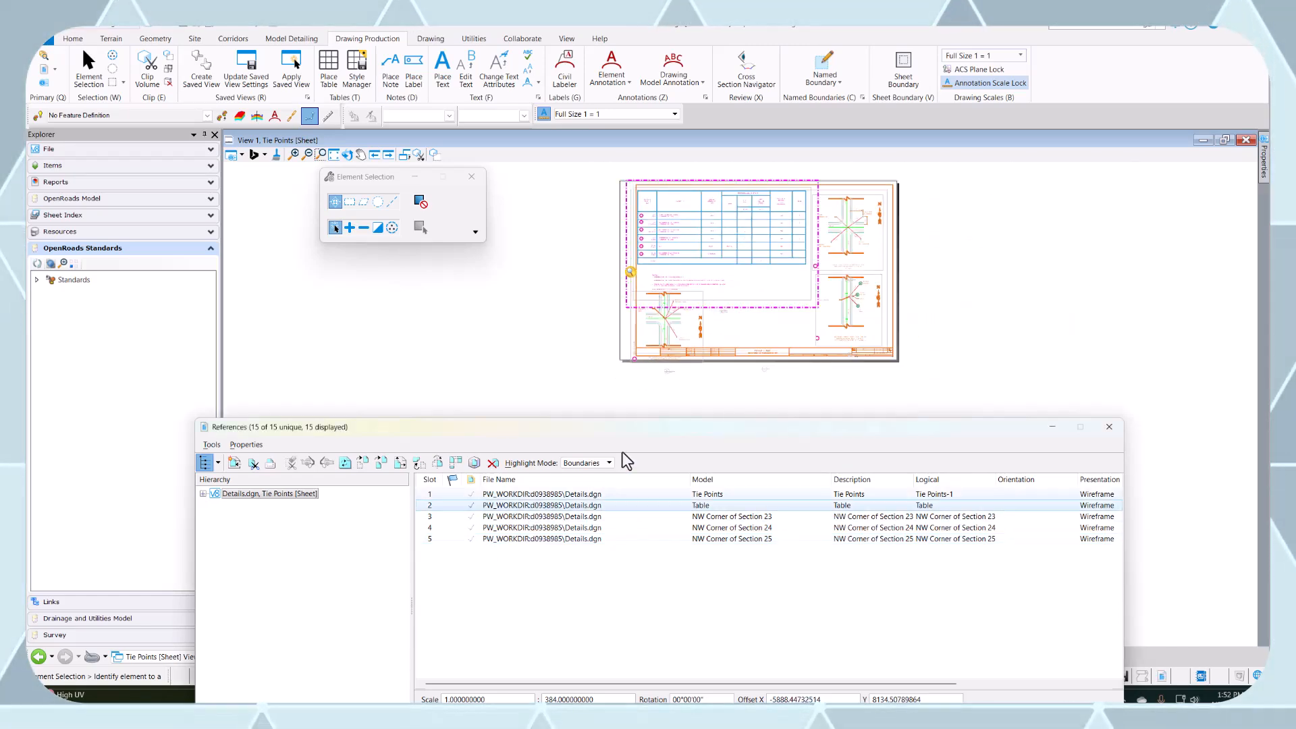
{"action": "scroll", "coordinate": [695, 285], "scroll_direction": "up", "scroll_amount": 2}
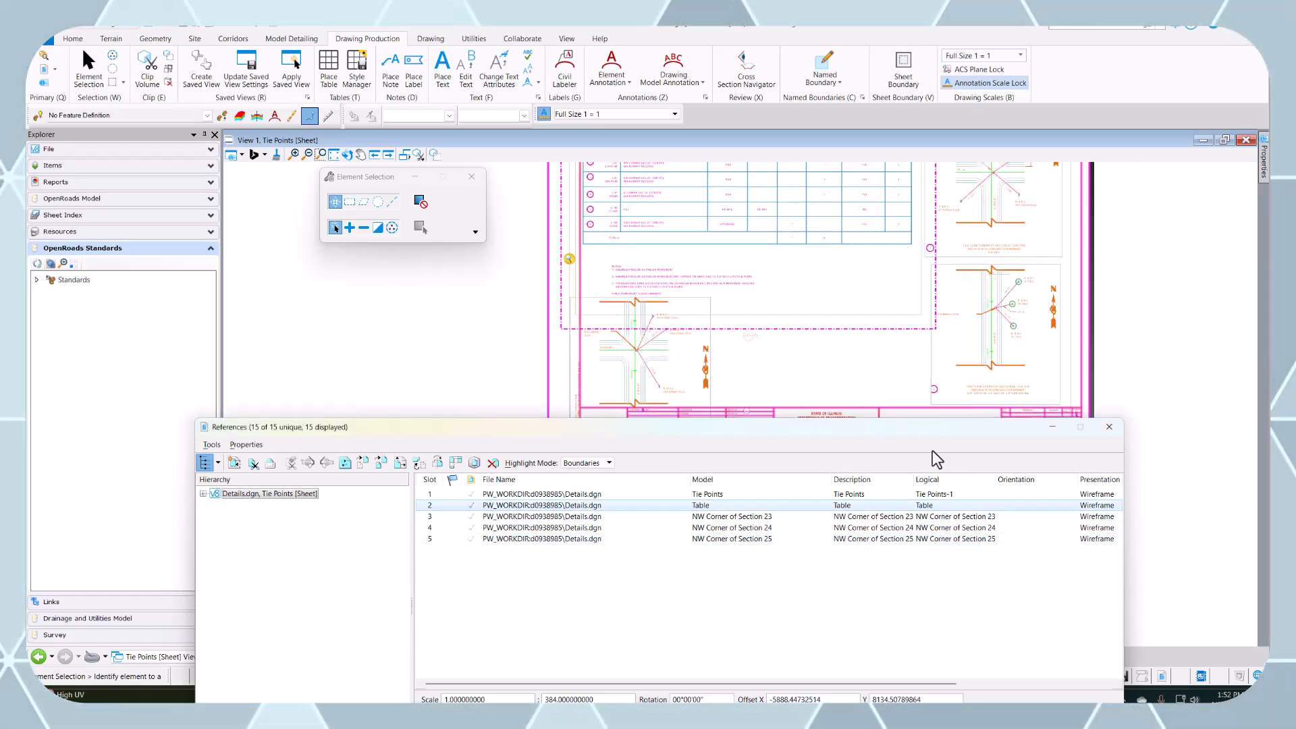
{"action": "left_click", "coordinate": [1119, 428]}
{"action": "scroll", "coordinate": [700, 304], "scroll_direction": "up", "scroll_amount": 3}
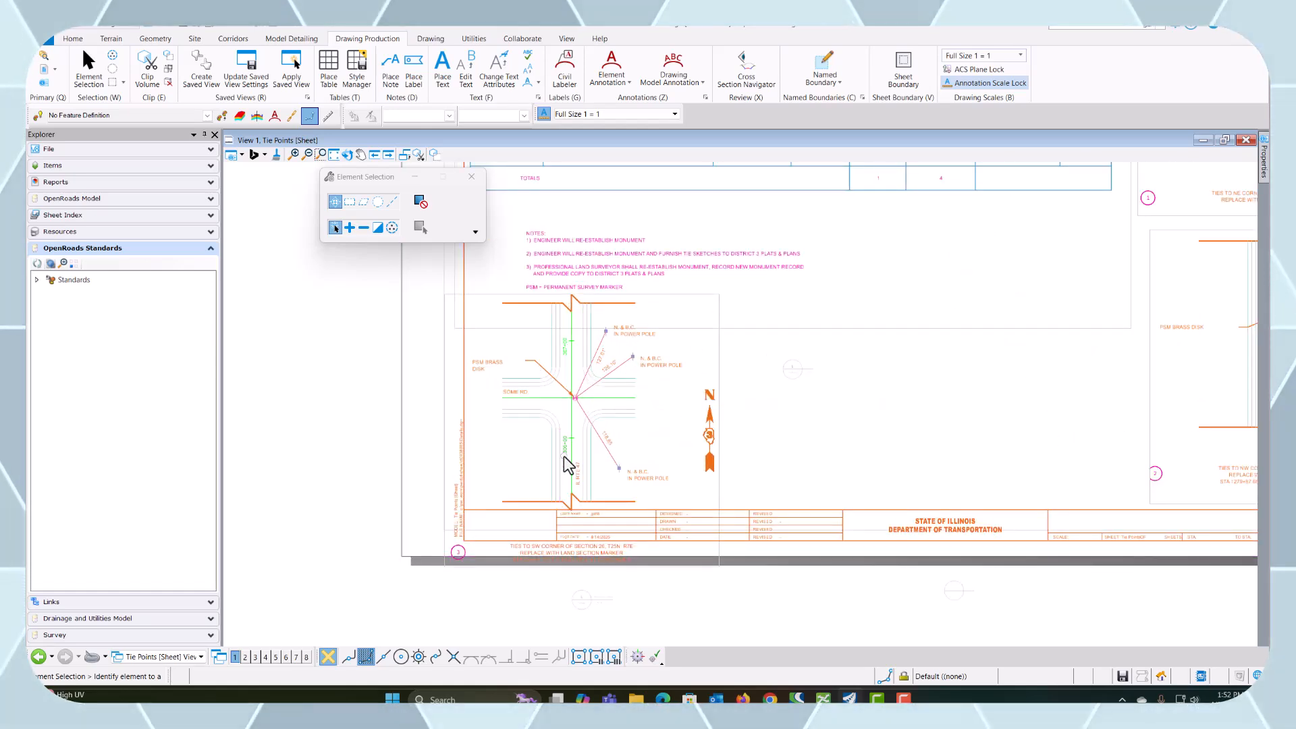
{"action": "scroll", "coordinate": [567, 464], "scroll_direction": "down", "scroll_amount": 1}
{"action": "scroll", "coordinate": [616, 339], "scroll_direction": "down", "scroll_amount": 2}
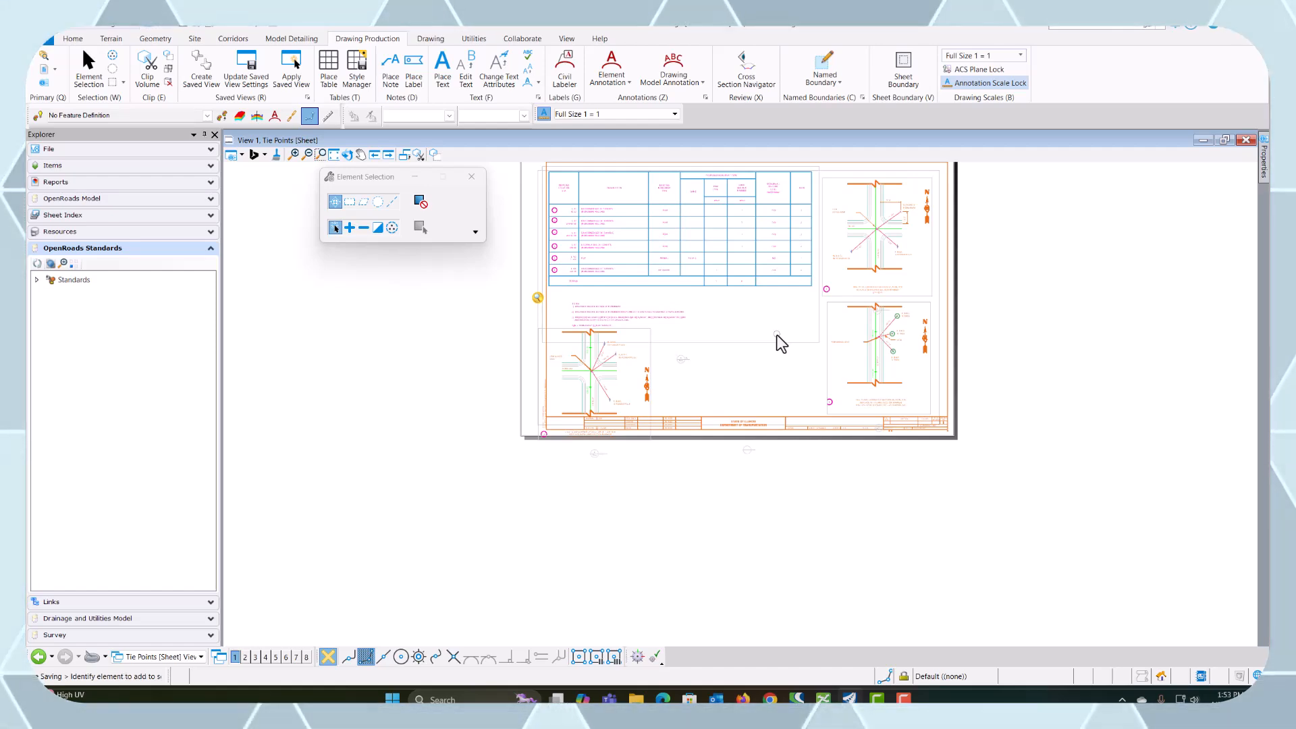
{"action": "scroll", "coordinate": [681, 365], "scroll_direction": "up", "scroll_amount": 2}
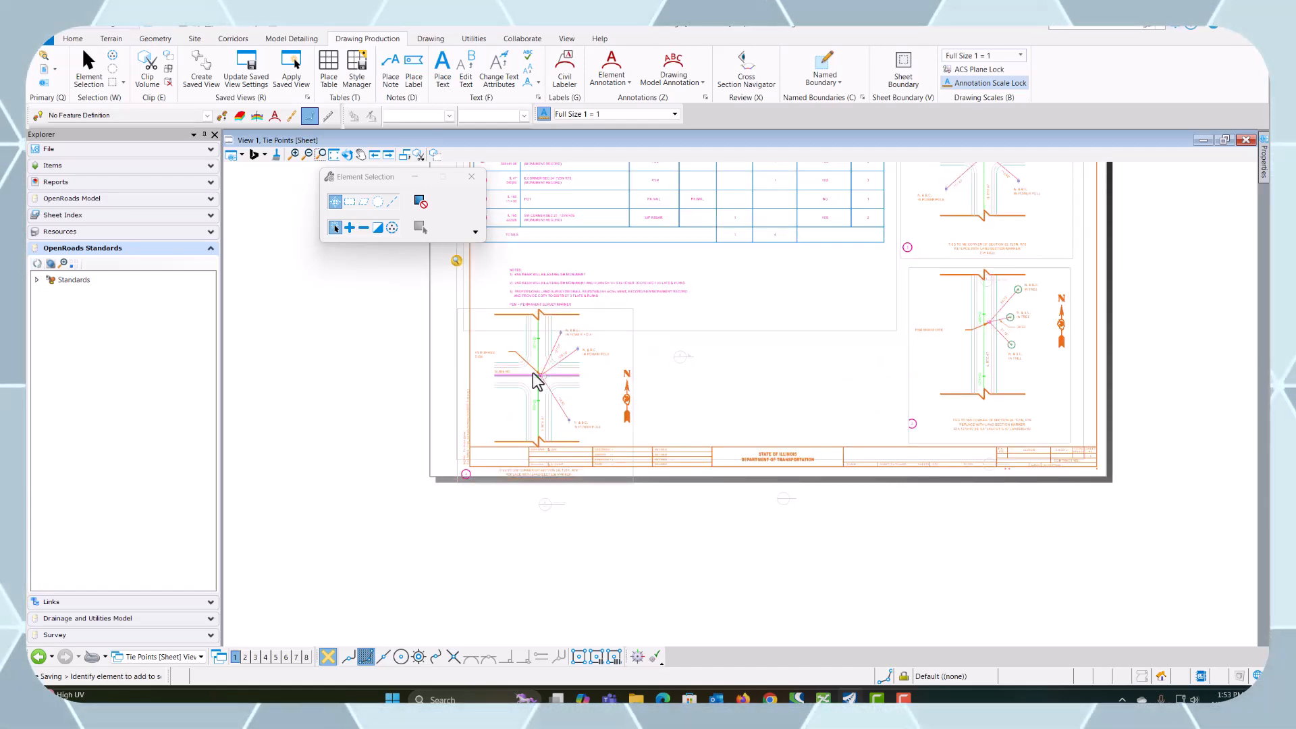
{"action": "scroll", "coordinate": [537, 381], "scroll_direction": "up", "scroll_amount": 3}
{"action": "scroll", "coordinate": [538, 461], "scroll_direction": "down", "scroll_amount": 3}
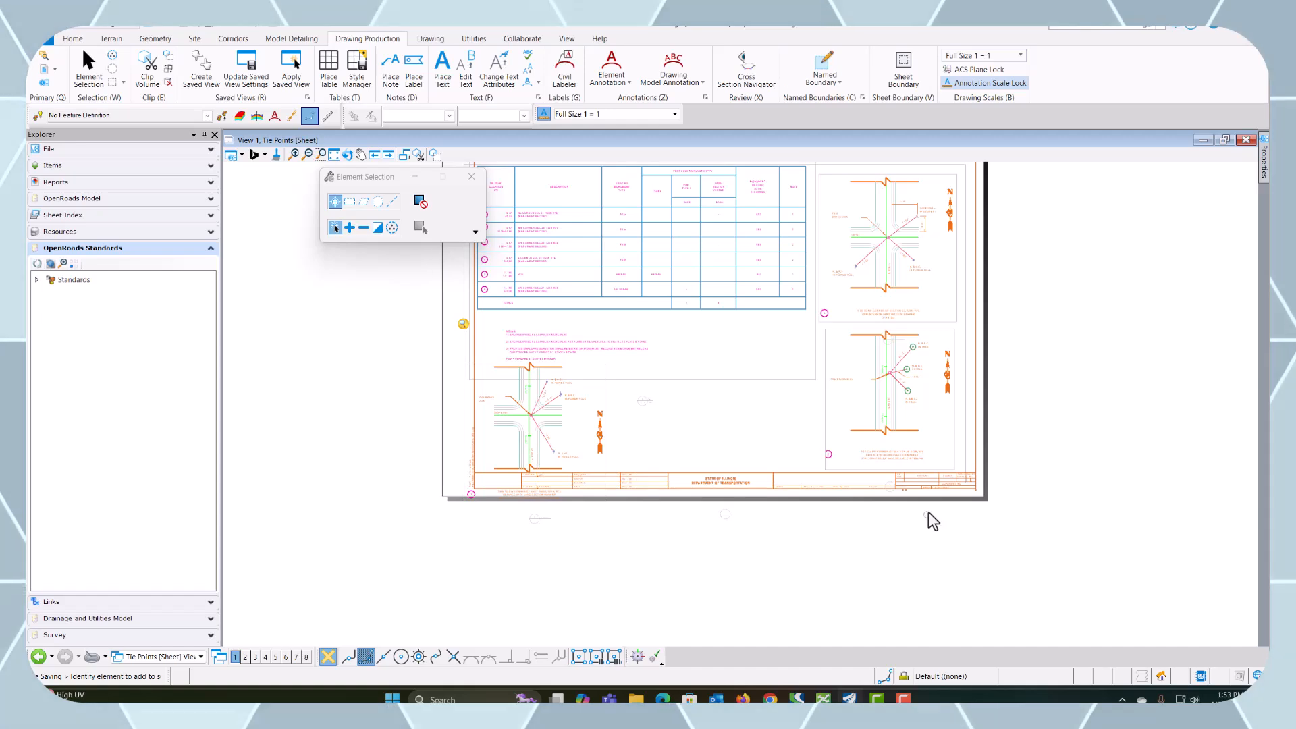
{"action": "scroll", "coordinate": [929, 513], "scroll_direction": "up", "scroll_amount": 6}
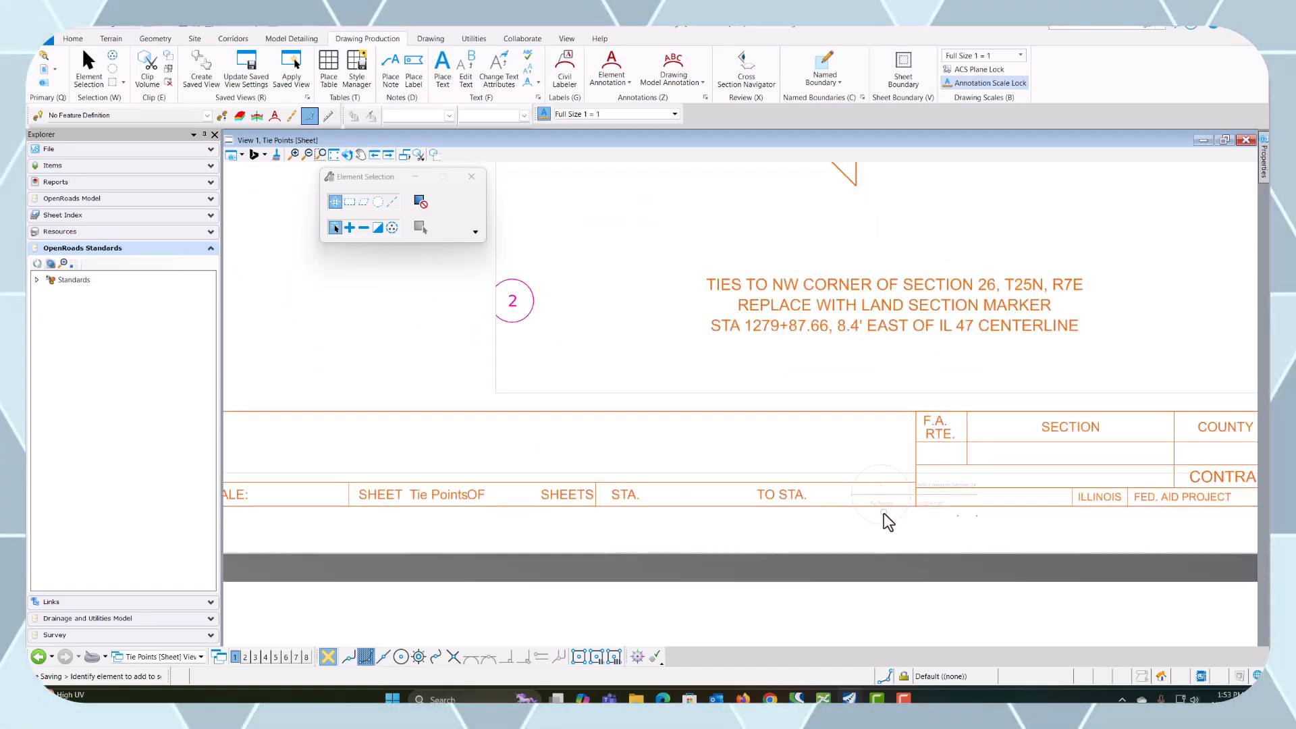
Step: Open the NW Corner of Section 23 drawing model and examine the spacing between the detail, its title and its number bubble
{"action": "scroll", "coordinate": [884, 515], "scroll_direction": "down", "scroll_amount": 5}
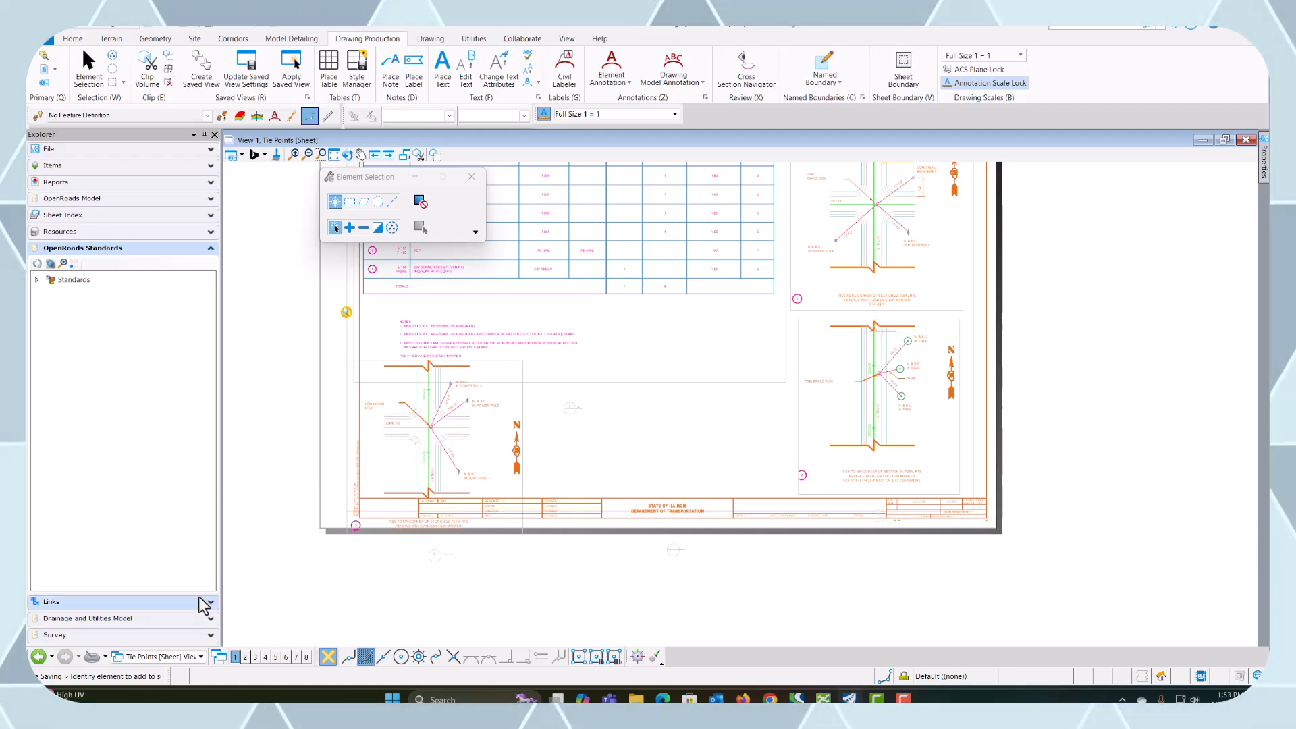
{"action": "left_click", "coordinate": [162, 657]}
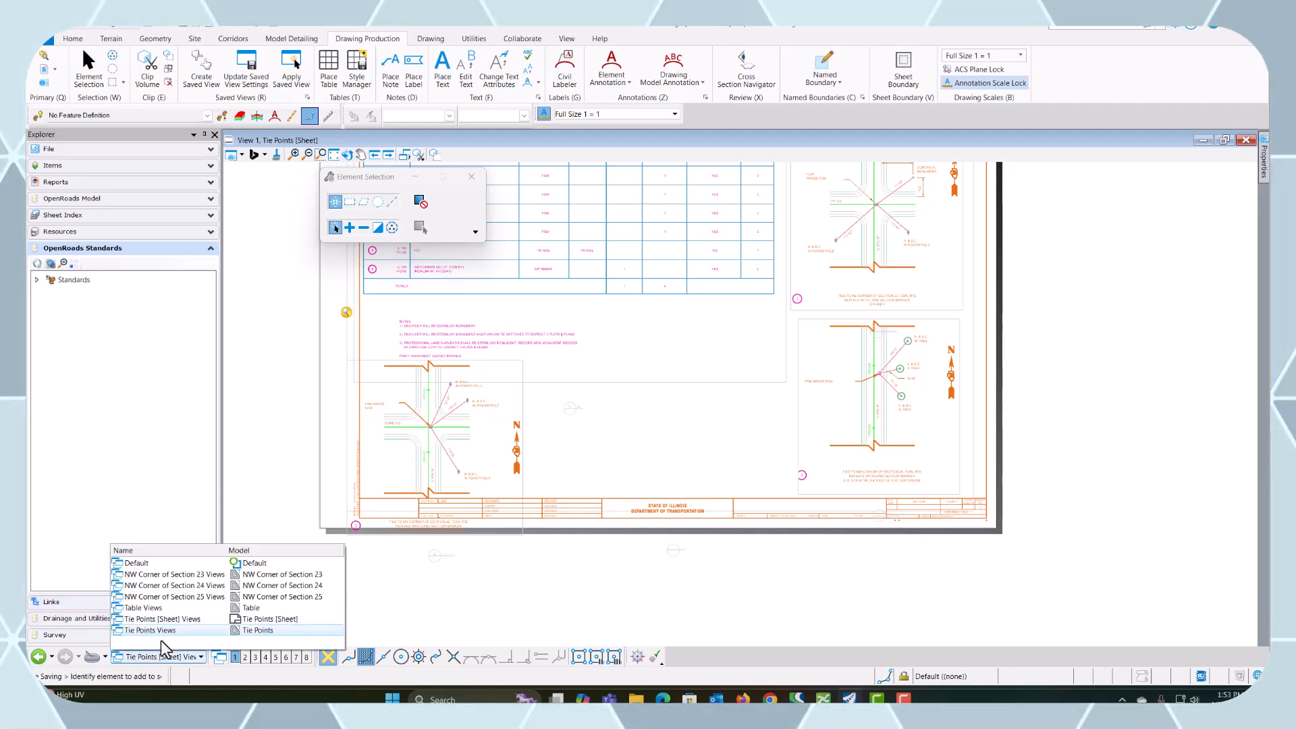
{"action": "left_click", "coordinate": [182, 575]}
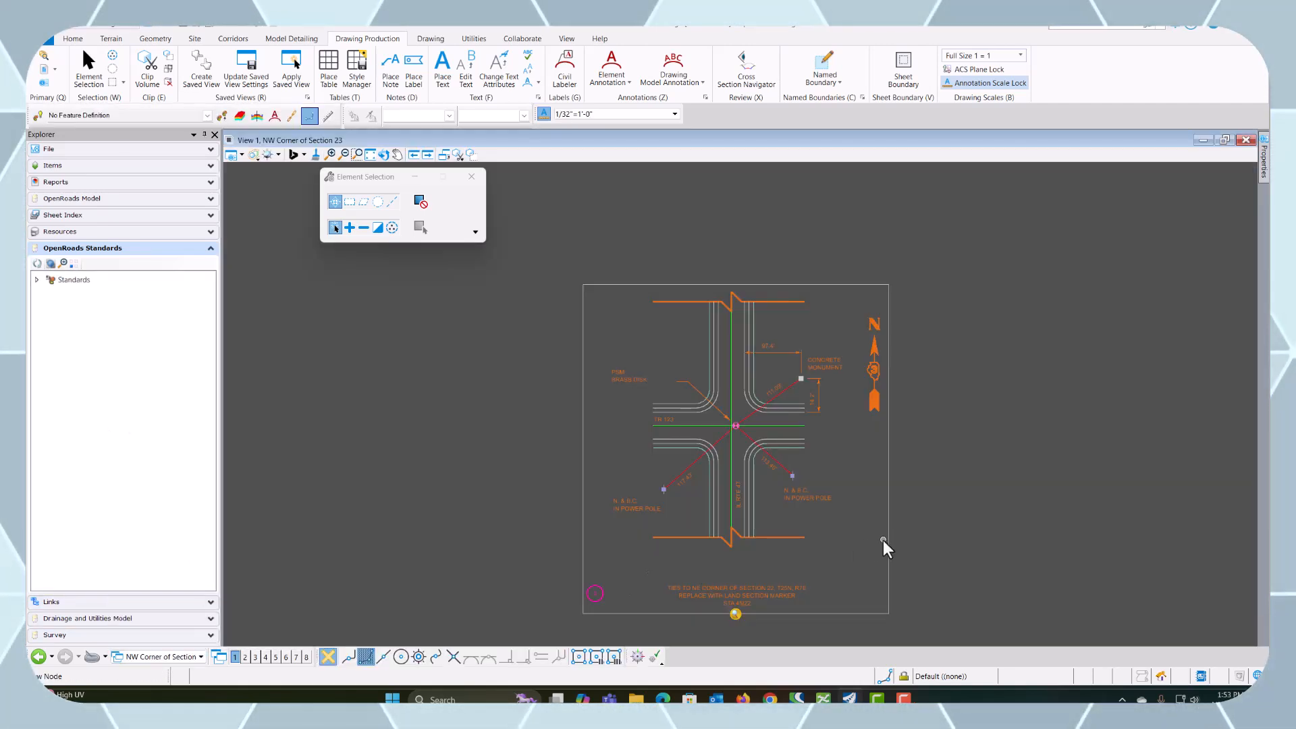
{"action": "scroll", "coordinate": [621, 602], "scroll_direction": "up", "scroll_amount": 3}
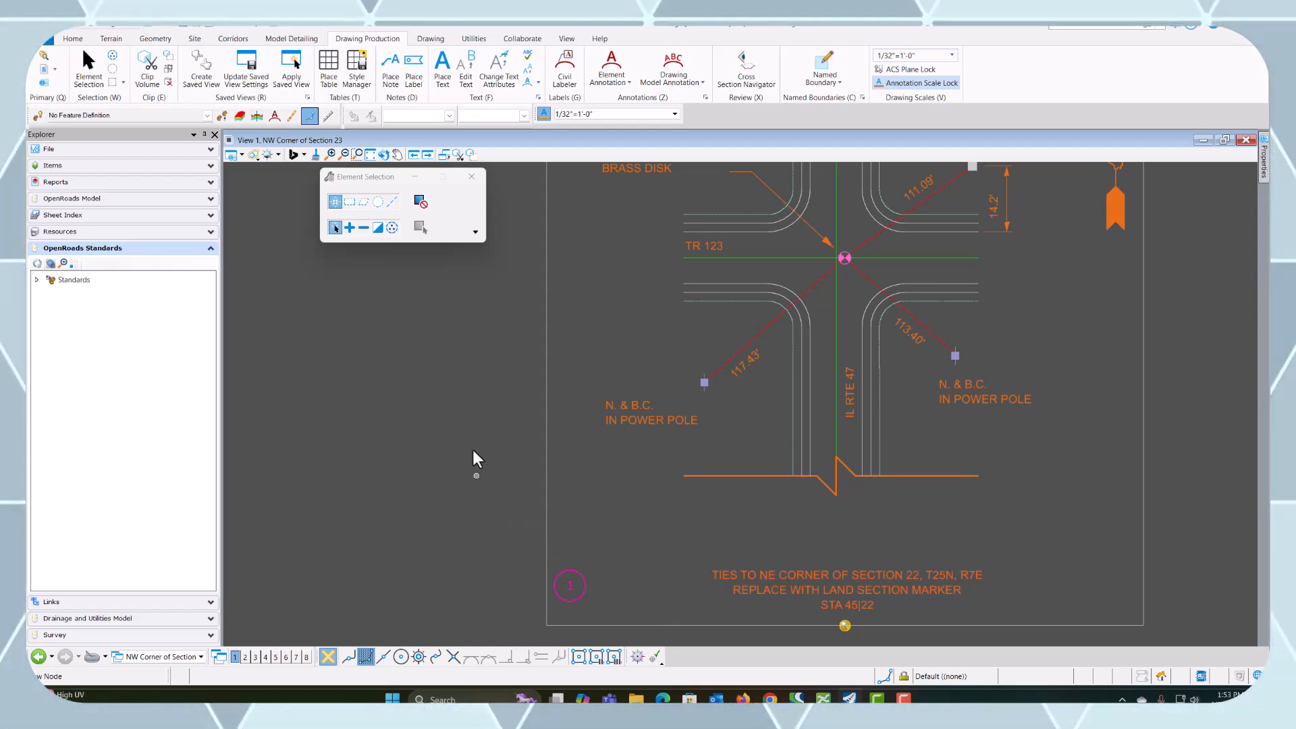
Step: Undo the named boundary placements and return to the Default design model
{"action": "left_click", "coordinate": [222, 28]}
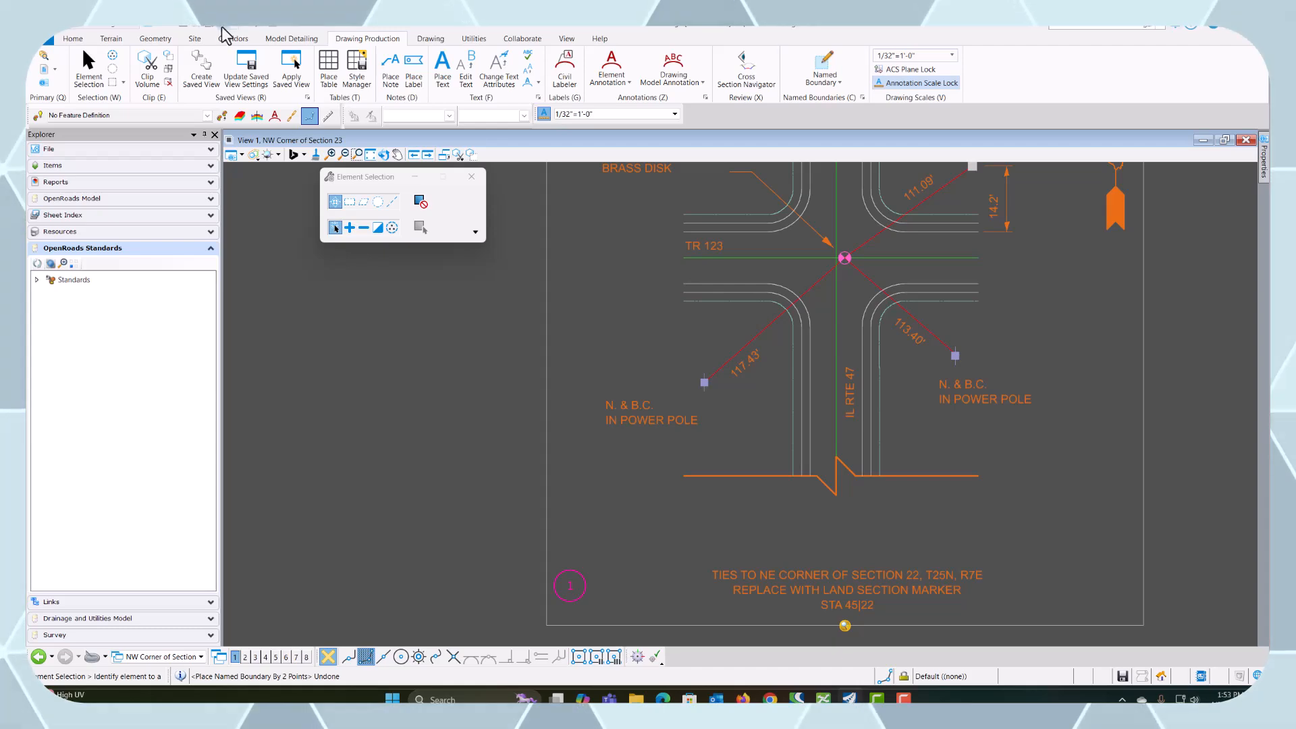
{"action": "left_click", "coordinate": [162, 657]}
{"action": "left_click", "coordinate": [136, 574]}
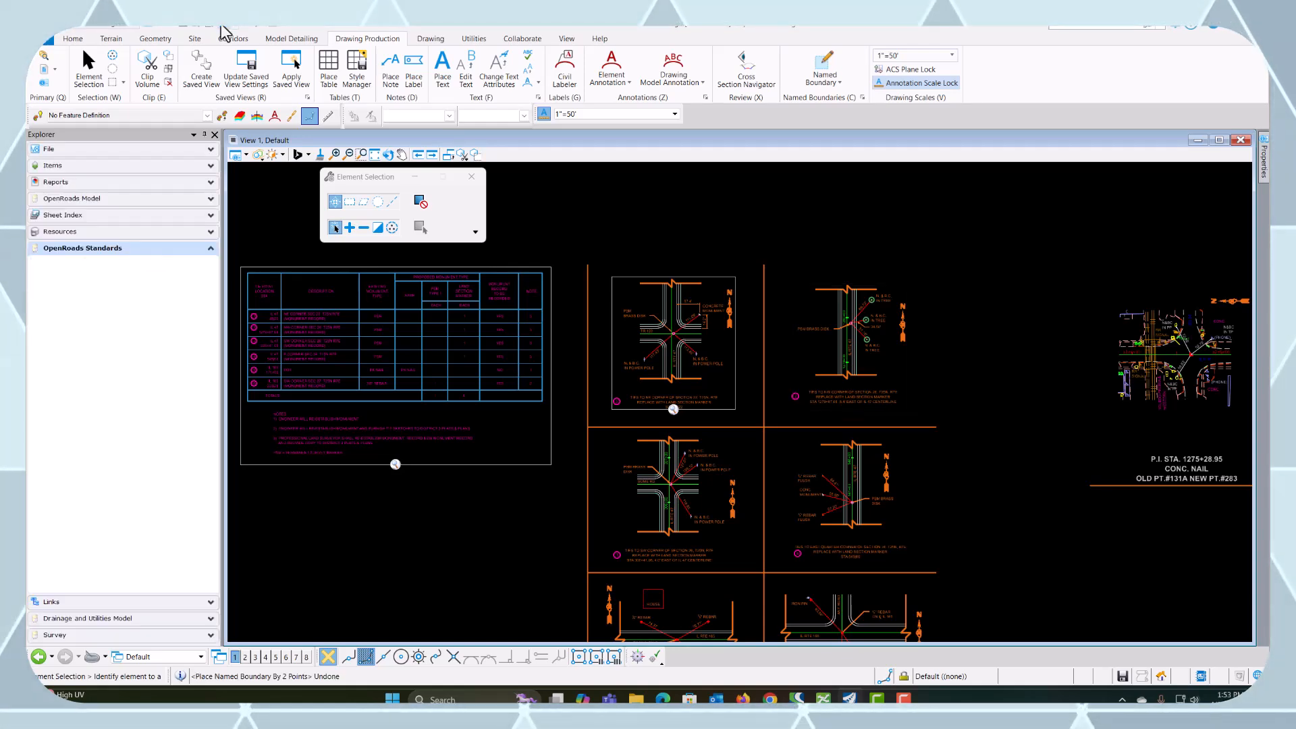
{"action": "scroll", "coordinate": [284, 283], "scroll_direction": "up", "scroll_amount": 3}
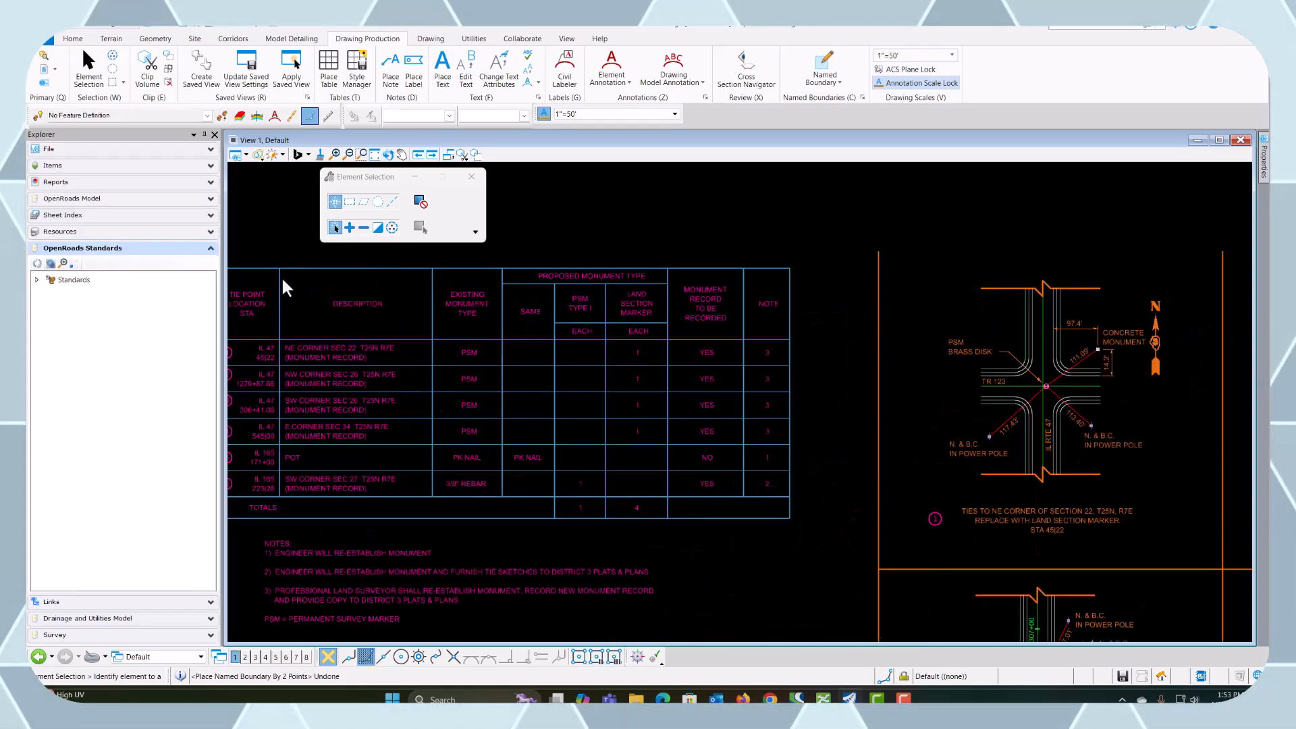
Step: Remove the blank lines between the notes under the table and move the notes block up directly beneath the table
{"action": "scroll", "coordinate": [358, 601], "scroll_direction": "up", "scroll_amount": 4}
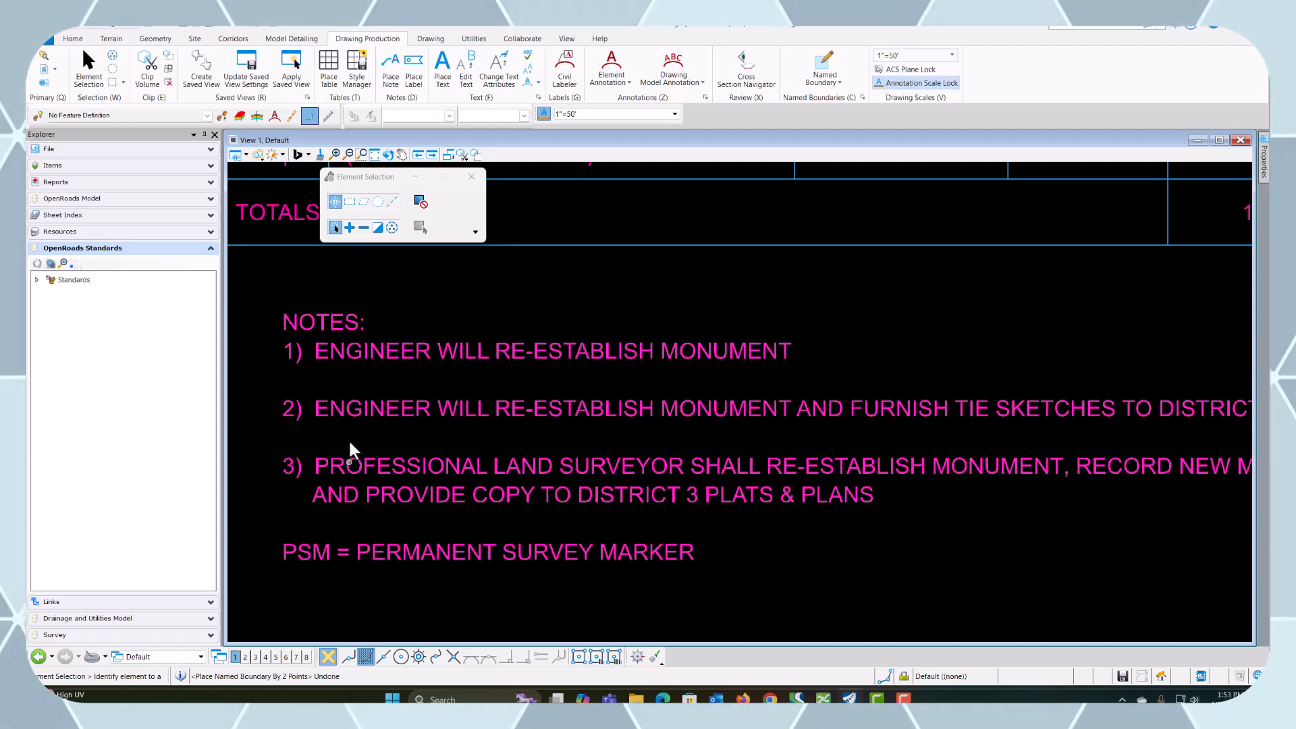
{"action": "double_click", "coordinate": [430, 414]}
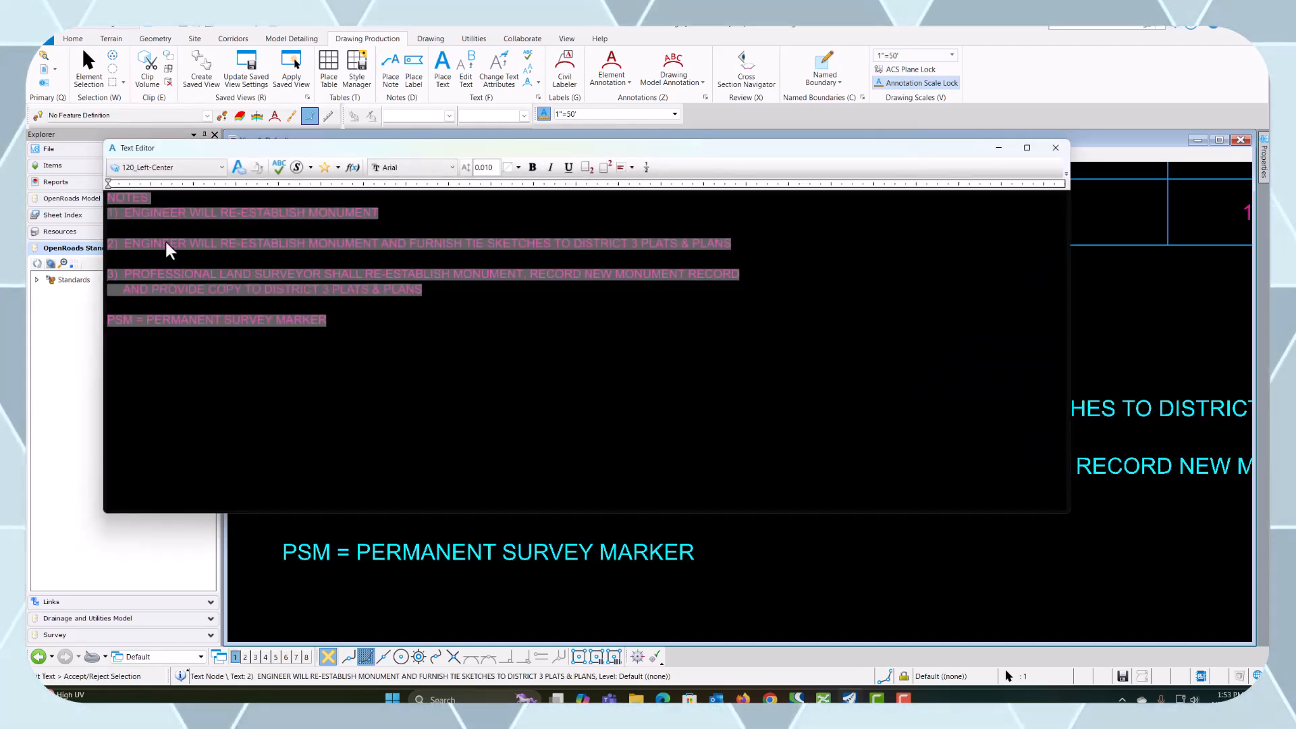
{"action": "left_click", "coordinate": [162, 230]}
{"action": "key", "text": "BackSpace"}
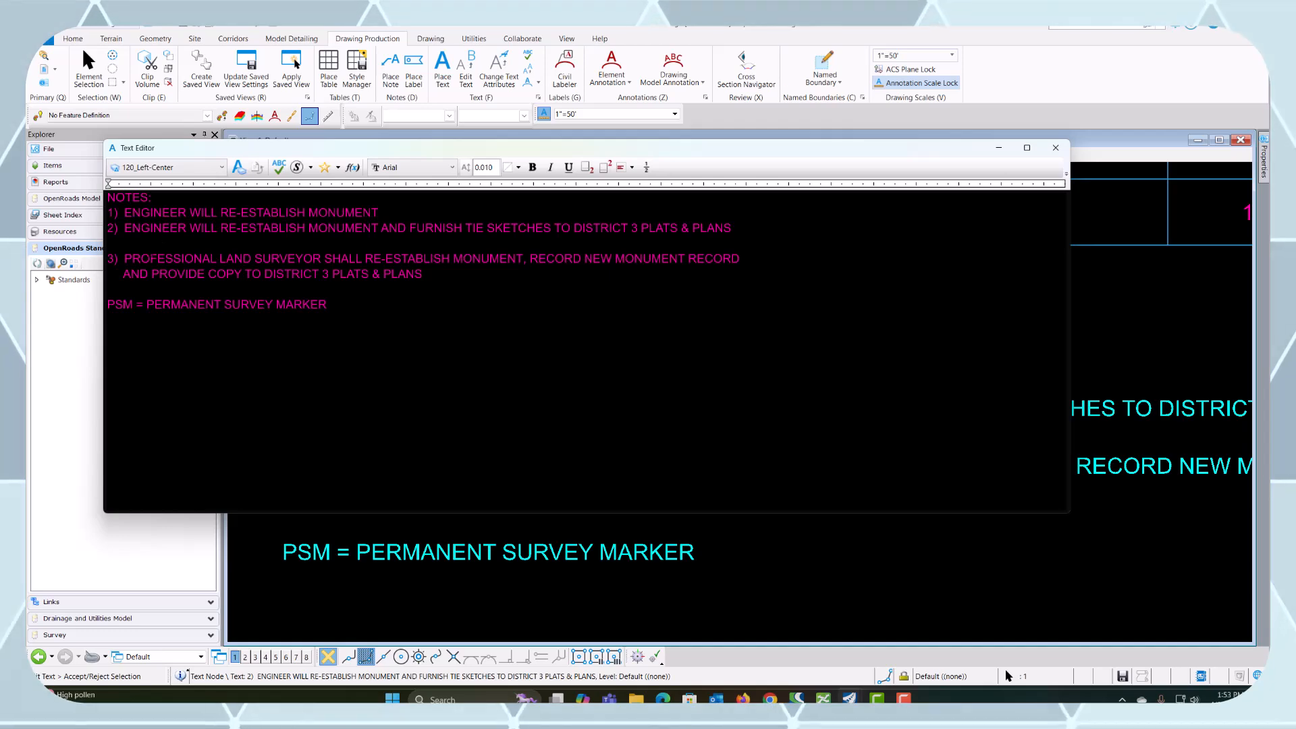
{"action": "left_click", "coordinate": [108, 243]}
{"action": "key", "text": "BackSpace"}
{"action": "left_click", "coordinate": [108, 275]}
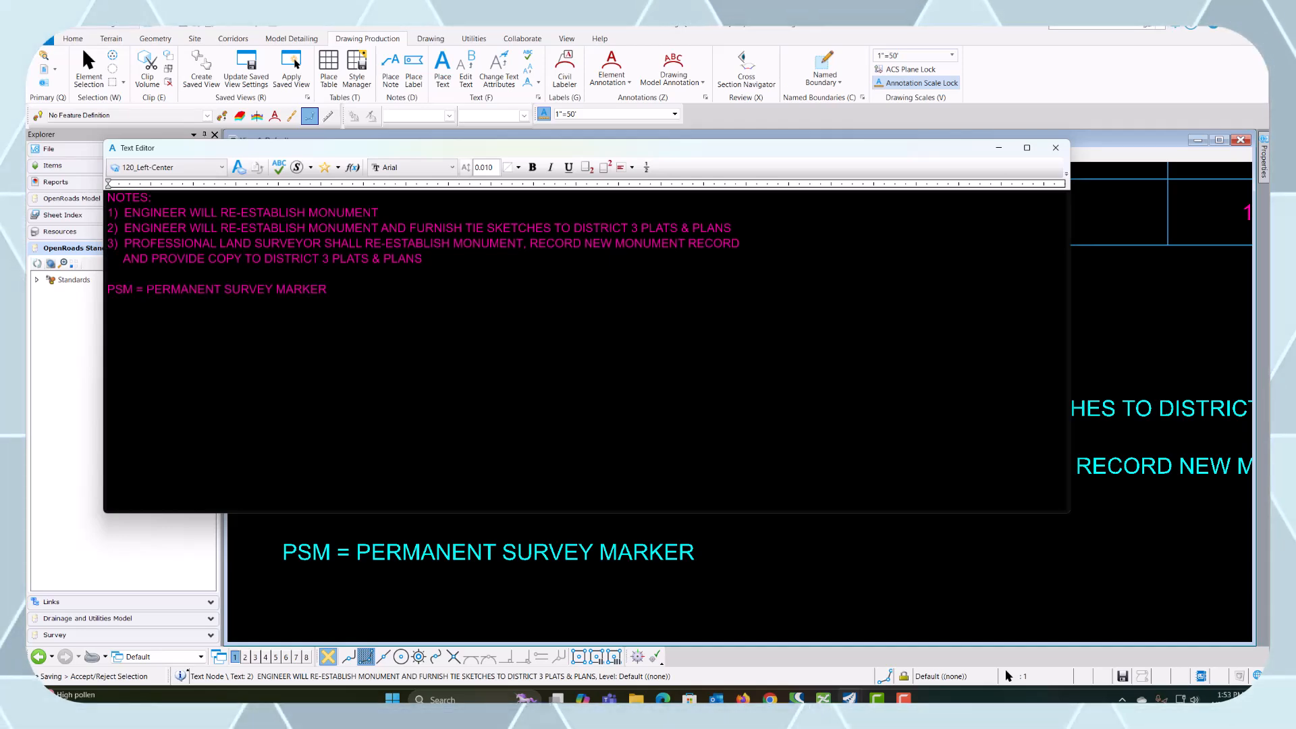
{"action": "key", "text": "BackSpace"}
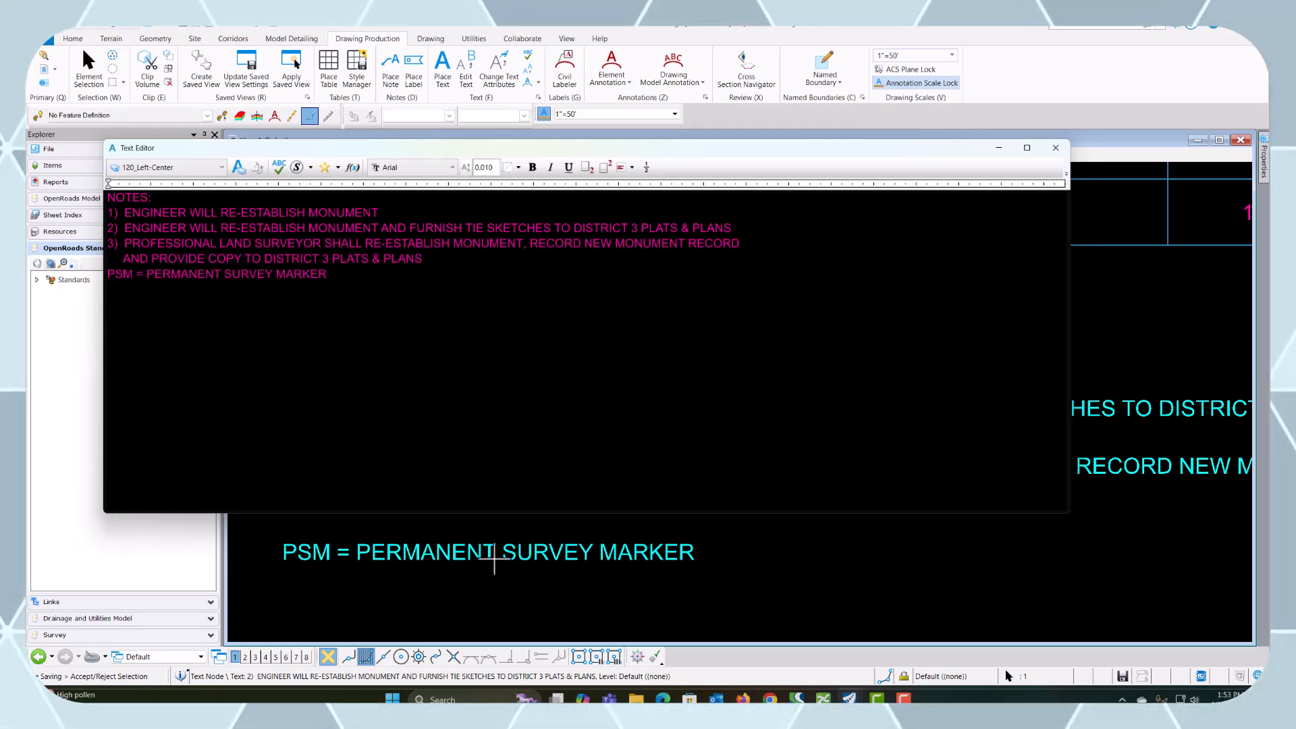
{"action": "left_click", "coordinate": [729, 597]}
{"action": "scroll", "coordinate": [565, 533], "scroll_direction": "up", "scroll_amount": 3}
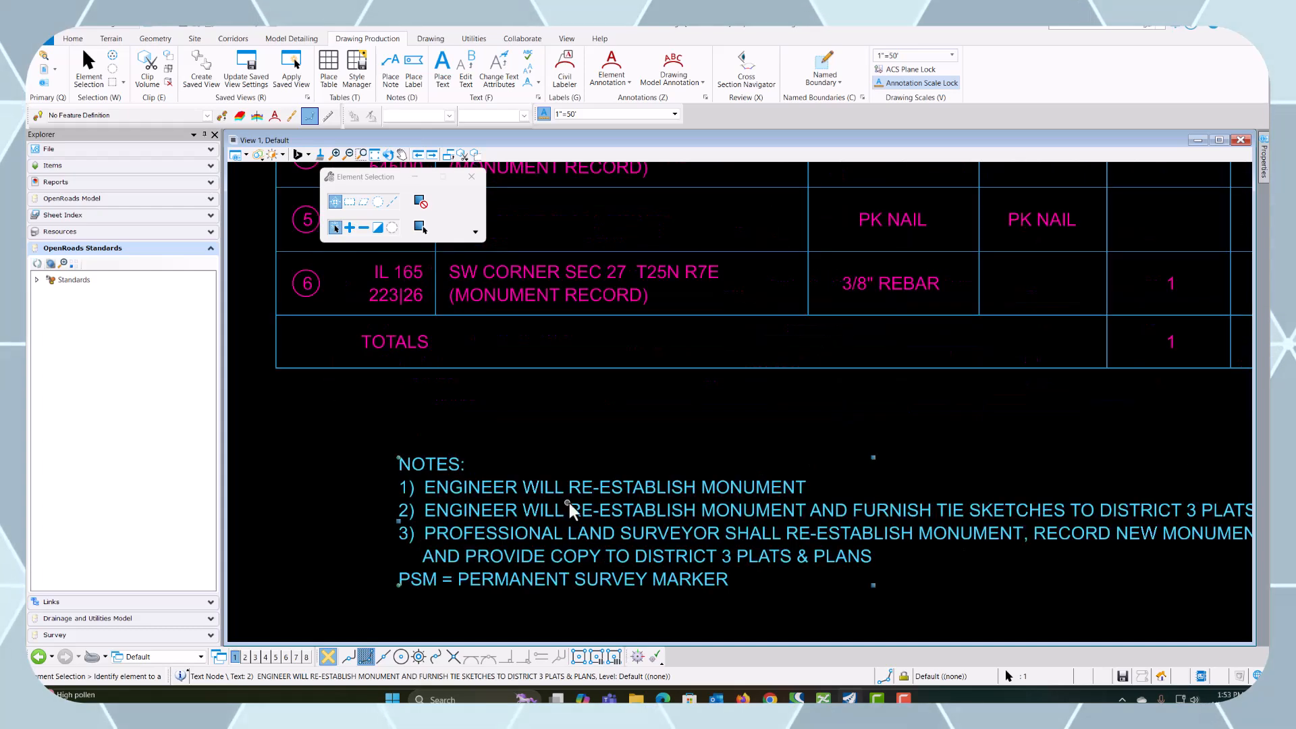
{"action": "left_click_drag", "start_coordinate": [588, 480], "coordinate": [585, 407]}
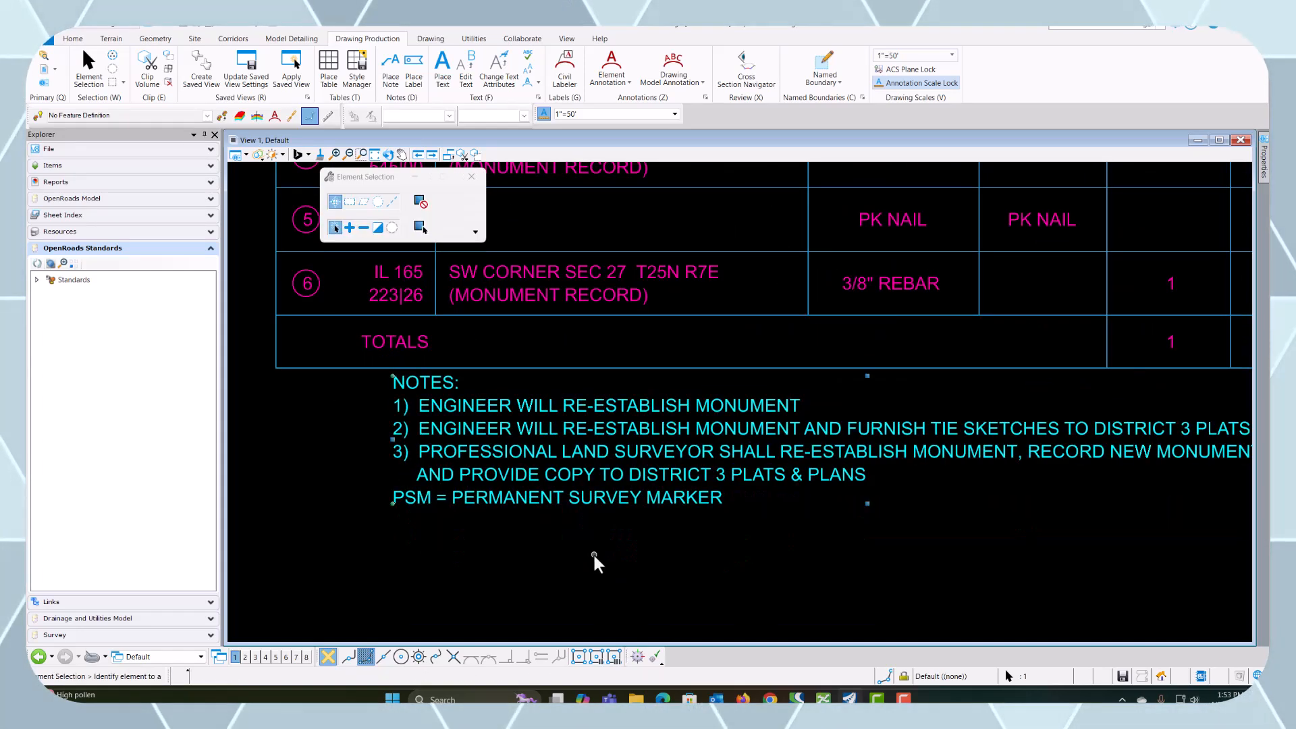
Step: Move tie detail 1's title up beneath its lower break line and place number bubble 1 beside the title
{"action": "scroll", "coordinate": [518, 548], "scroll_direction": "down", "scroll_amount": 3}
{"action": "scroll", "coordinate": [517, 548], "scroll_direction": "down", "scroll_amount": 3}
{"action": "scroll", "coordinate": [567, 553], "scroll_direction": "up", "scroll_amount": 1}
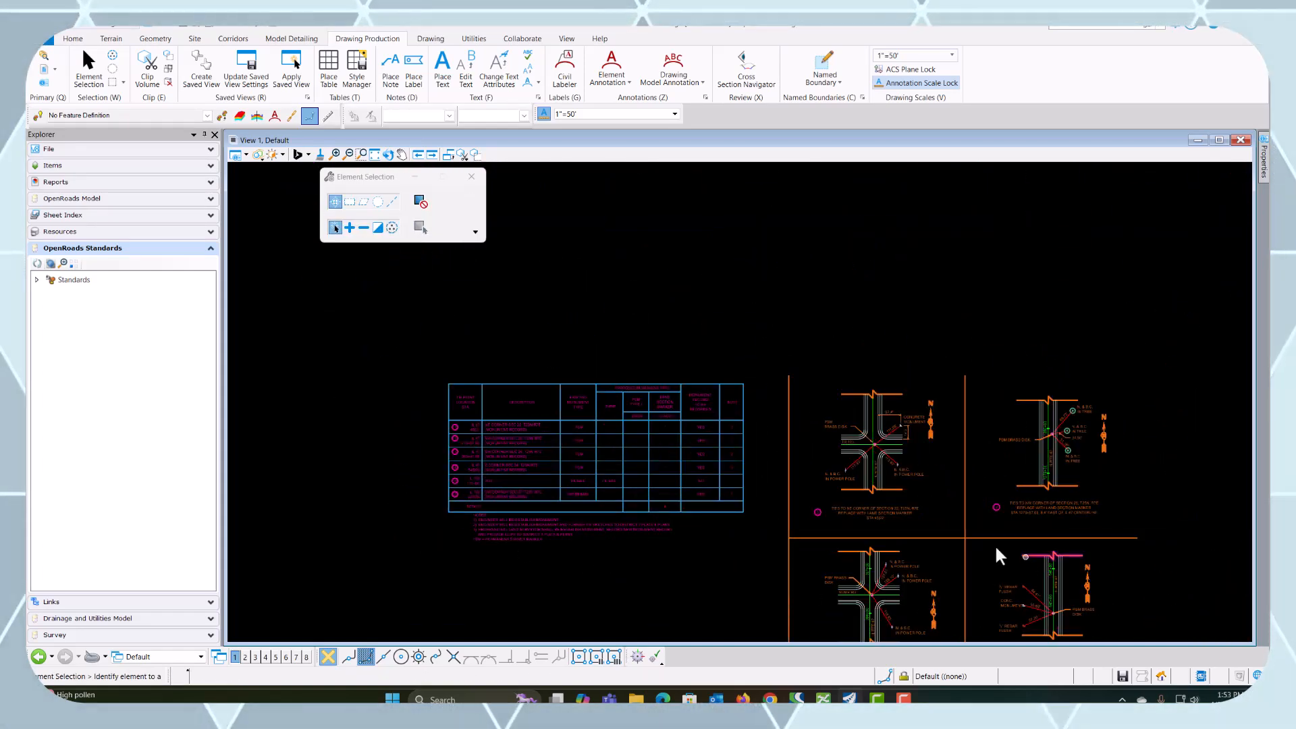
{"action": "scroll", "coordinate": [918, 581], "scroll_direction": "up", "scroll_amount": 3}
{"action": "scroll", "coordinate": [672, 457], "scroll_direction": "up", "scroll_amount": 2}
{"action": "left_click_drag", "start_coordinate": [842, 481], "coordinate": [870, 445]}
{"action": "left_click", "coordinate": [665, 528]}
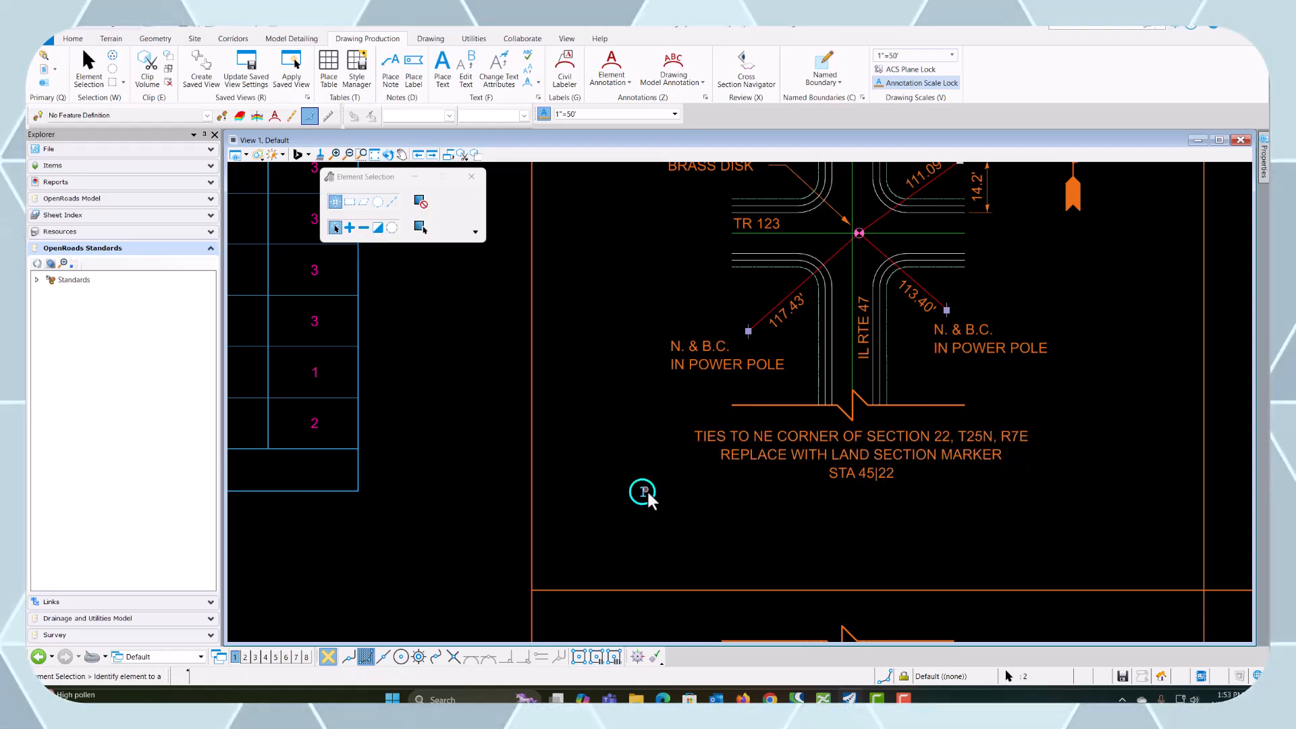
{"action": "left_click_drag", "start_coordinate": [681, 430], "coordinate": [678, 438]}
Step: Place number bubble 2 with its circle beside the tie detail 2 title and move both up beneath the detail
{"action": "scroll", "coordinate": [671, 505], "scroll_direction": "down", "scroll_amount": 5}
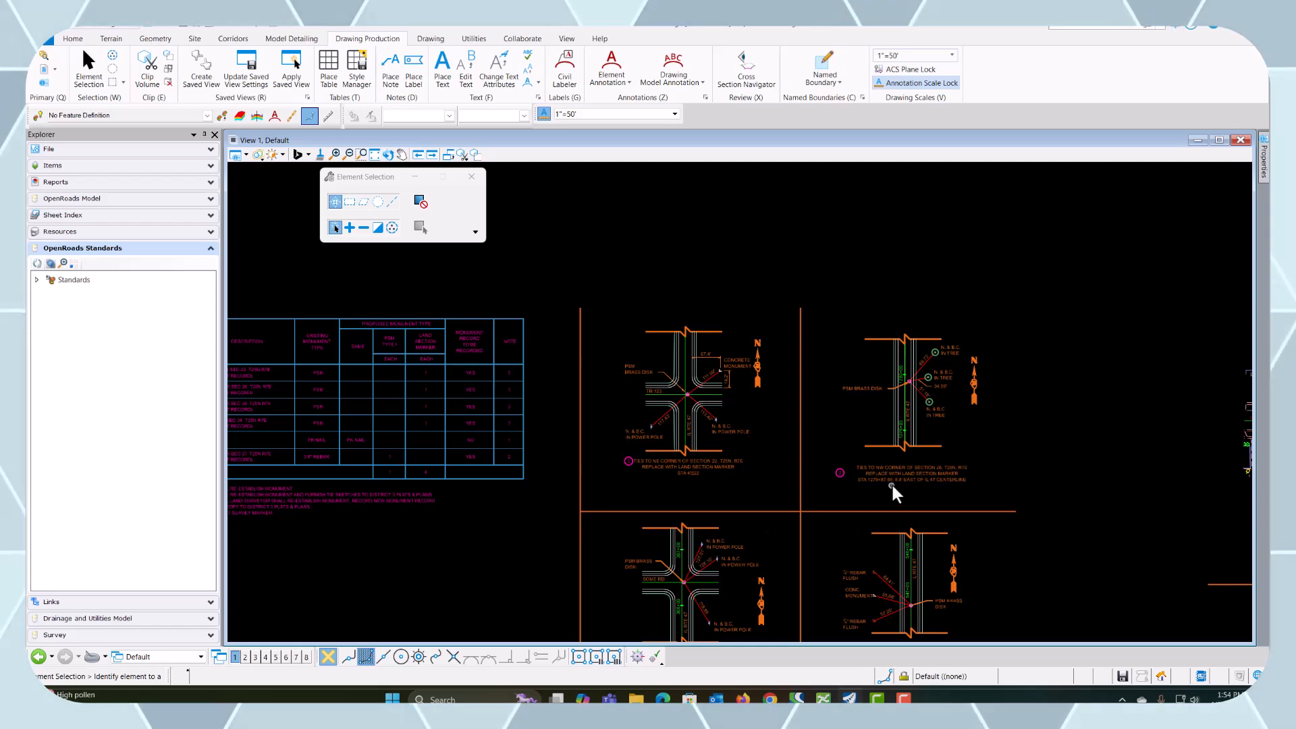
{"action": "scroll", "coordinate": [891, 482], "scroll_direction": "up", "scroll_amount": 5}
{"action": "mouse_move", "coordinate": [610, 425]}
{"action": "left_mouse_down"}
{"action": "mouse_move", "coordinate": [662, 413]}
{"action": "mouse_move", "coordinate": [629, 420]}
{"action": "left_mouse_up"}
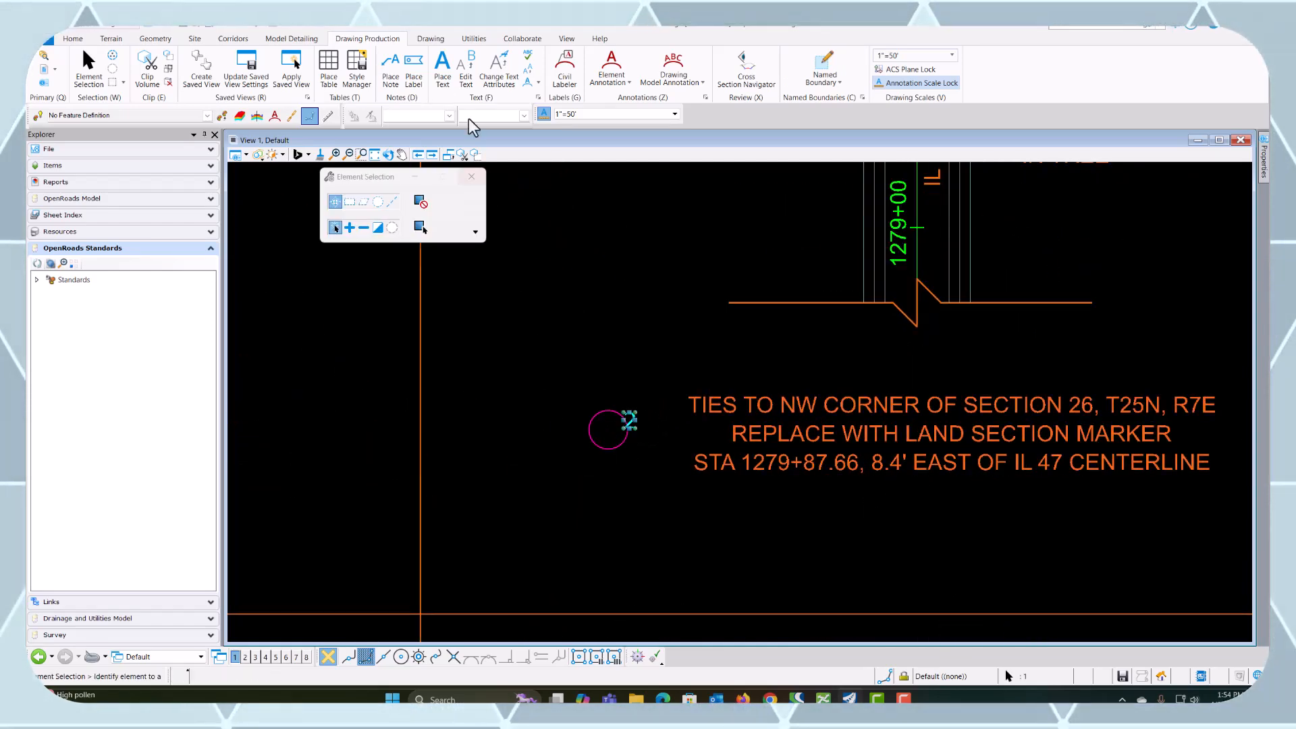
{"action": "left_click", "coordinate": [223, 27]}
{"action": "left_click", "coordinate": [590, 407]}
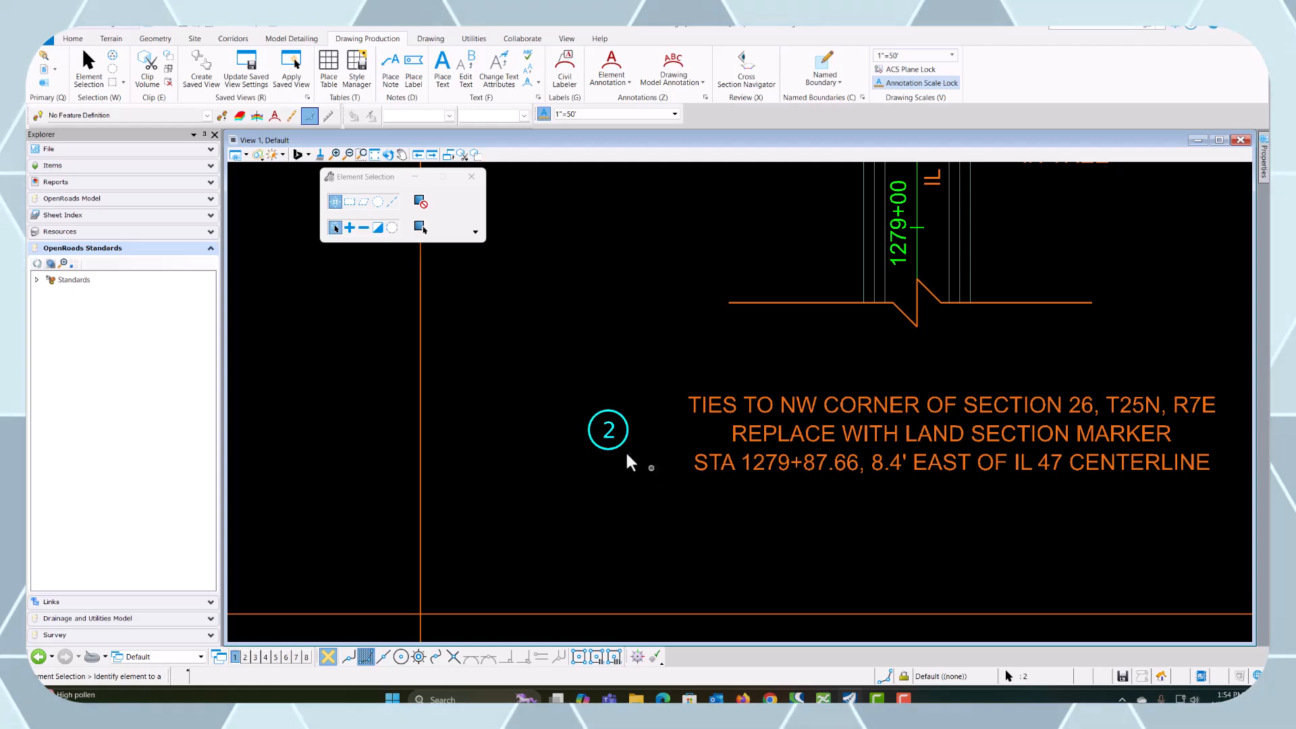
{"action": "left_click_drag", "start_coordinate": [610, 437], "coordinate": [664, 421]}
{"action": "scroll", "coordinate": [597, 463], "scroll_direction": "down", "scroll_amount": 2}
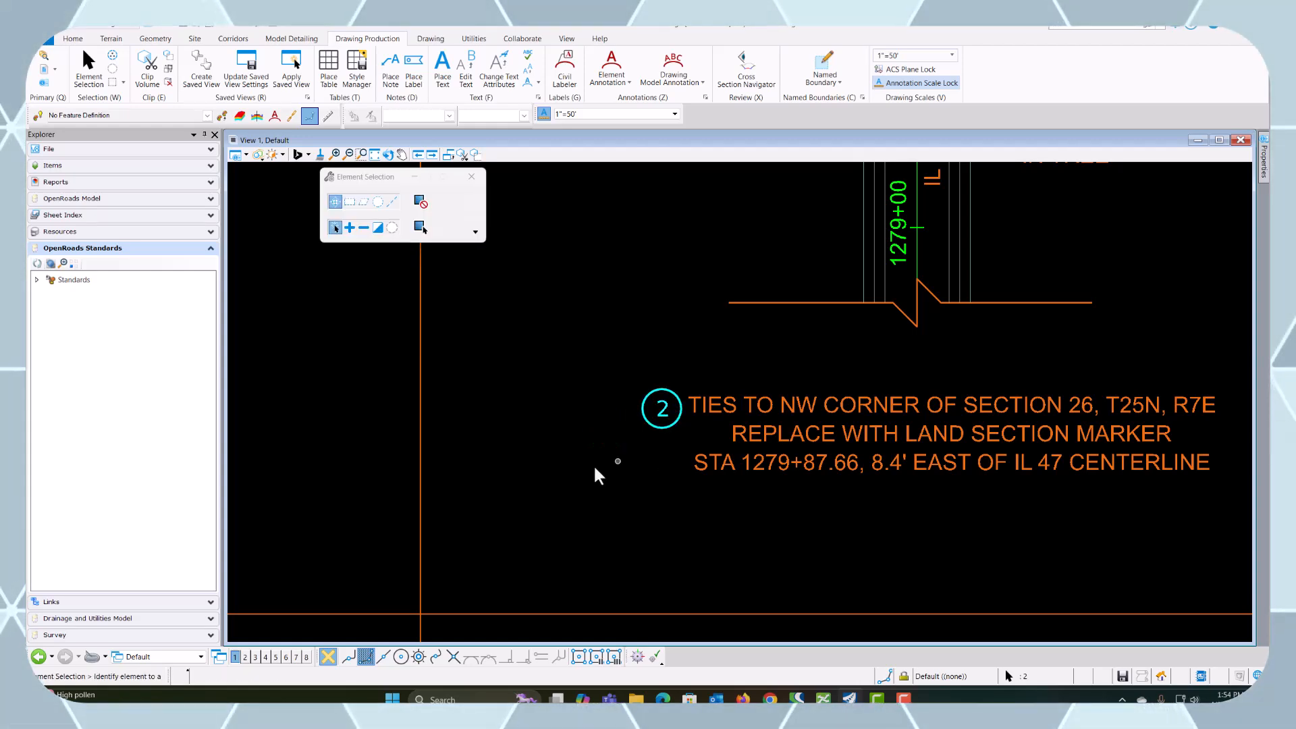
{"action": "left_click_drag", "start_coordinate": [928, 510], "coordinate": [1093, 534]}
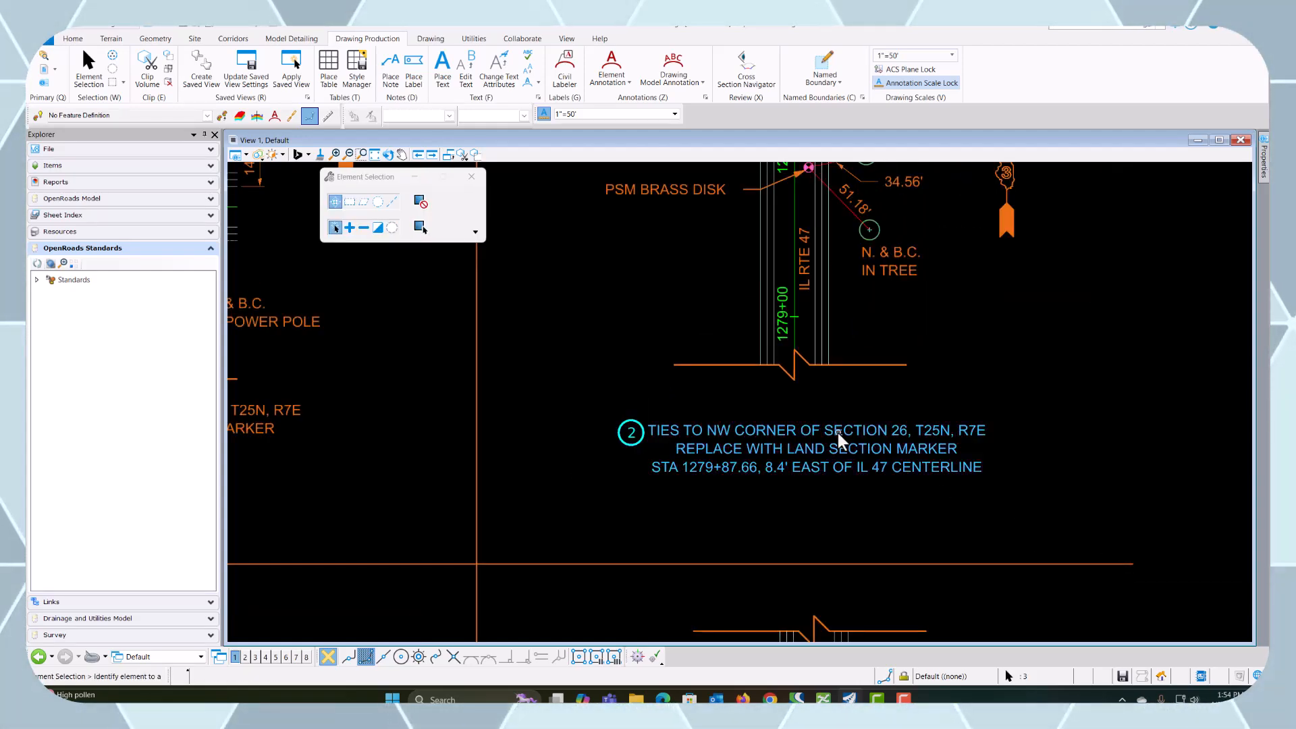
{"action": "left_click_drag", "start_coordinate": [840, 438], "coordinate": [842, 404]}
Step: Move tie detail 2's north arrow closer to the tree tie labels
{"action": "scroll", "coordinate": [810, 501], "scroll_direction": "down", "scroll_amount": 2}
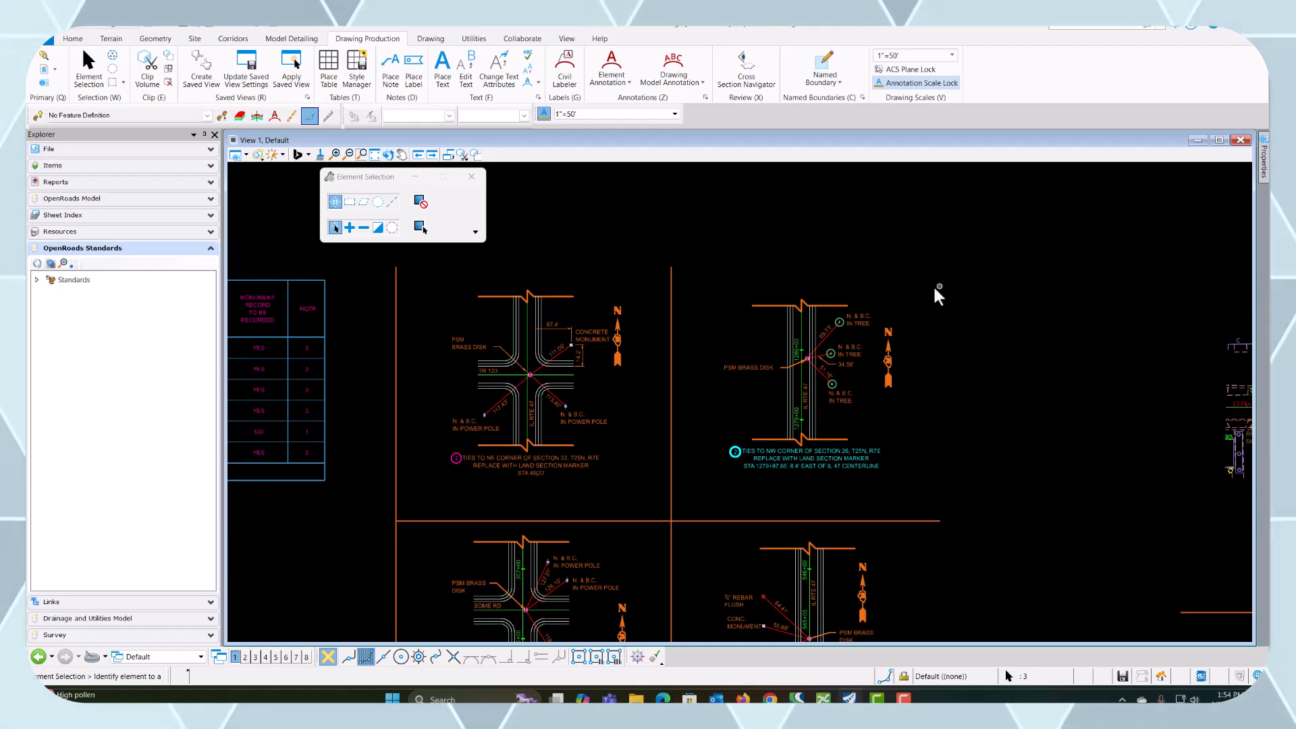
{"action": "scroll", "coordinate": [939, 296], "scroll_direction": "up", "scroll_amount": 4}
{"action": "left_click", "coordinate": [837, 258]}
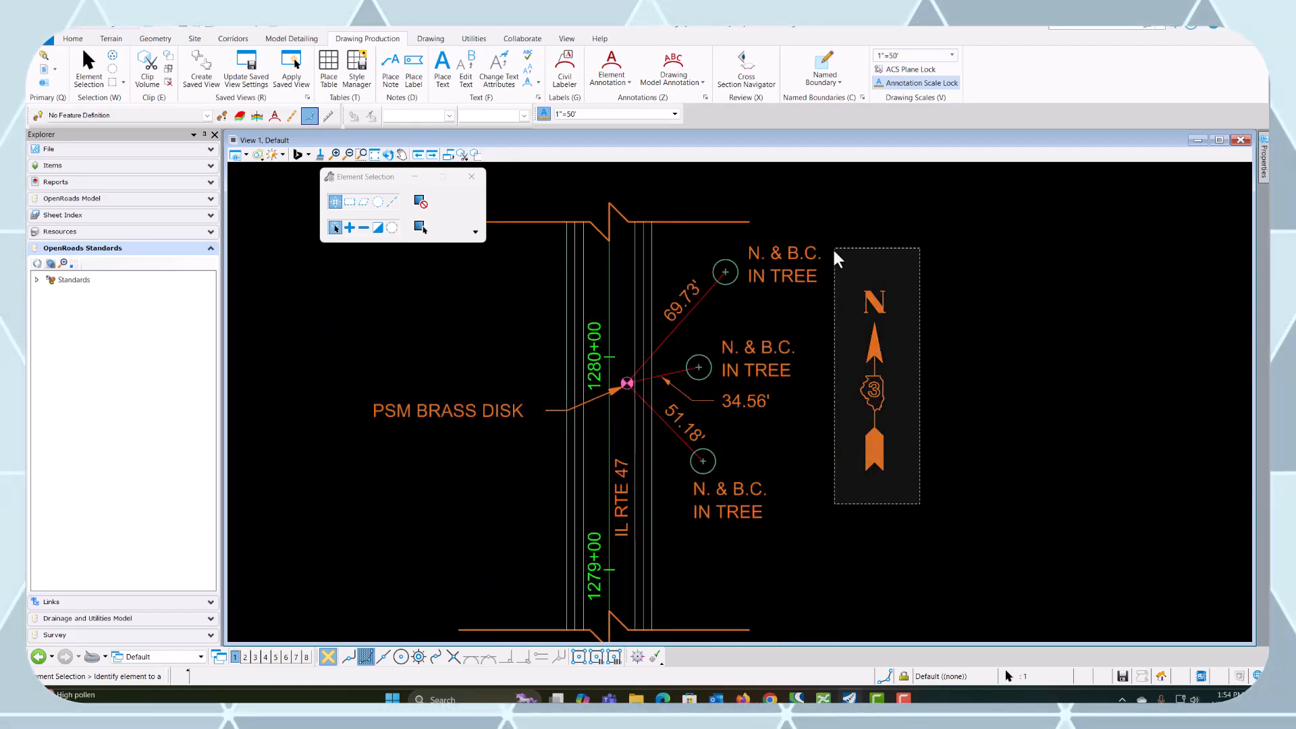
{"action": "left_click_drag", "start_coordinate": [874, 399], "coordinate": [825, 417]}
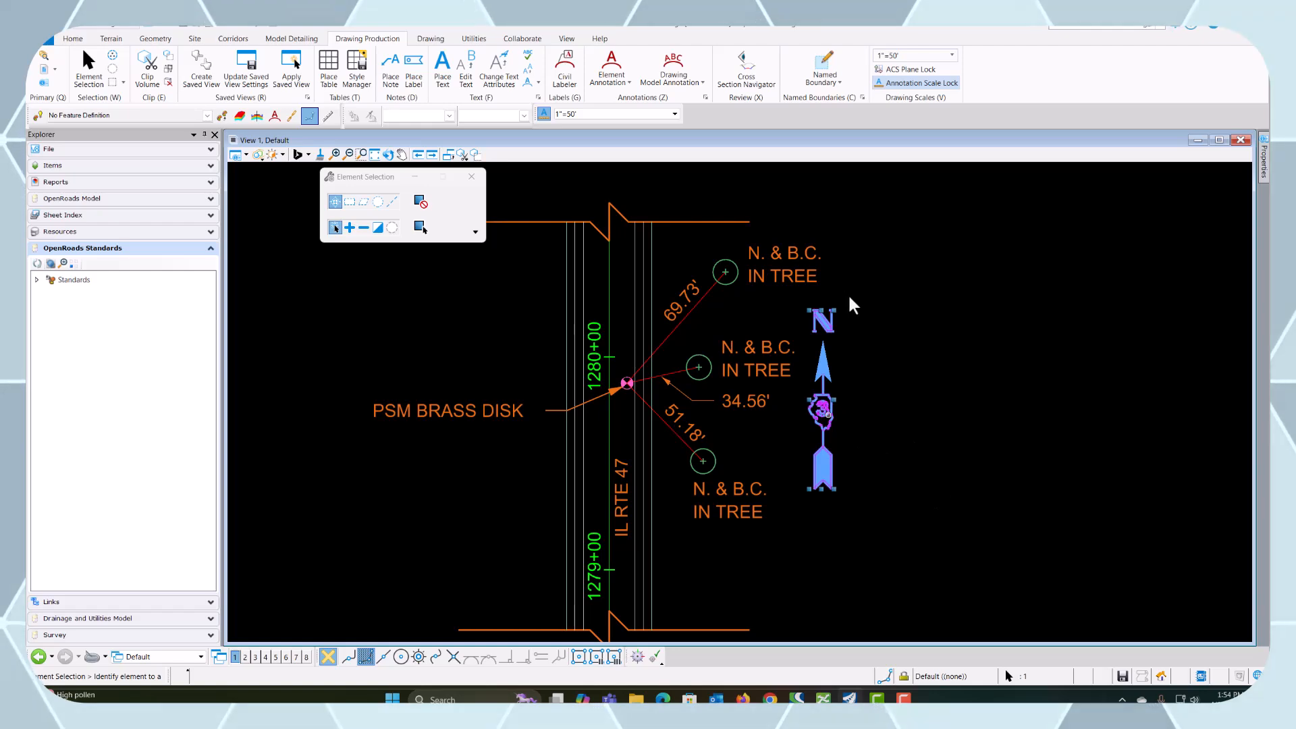
Step: Move tie detail 3's north arrow closer to the road intersection, between the power pole labels
{"action": "scroll", "coordinate": [853, 305], "scroll_direction": "down", "scroll_amount": 5}
{"action": "scroll", "coordinate": [574, 485], "scroll_direction": "up", "scroll_amount": 8}
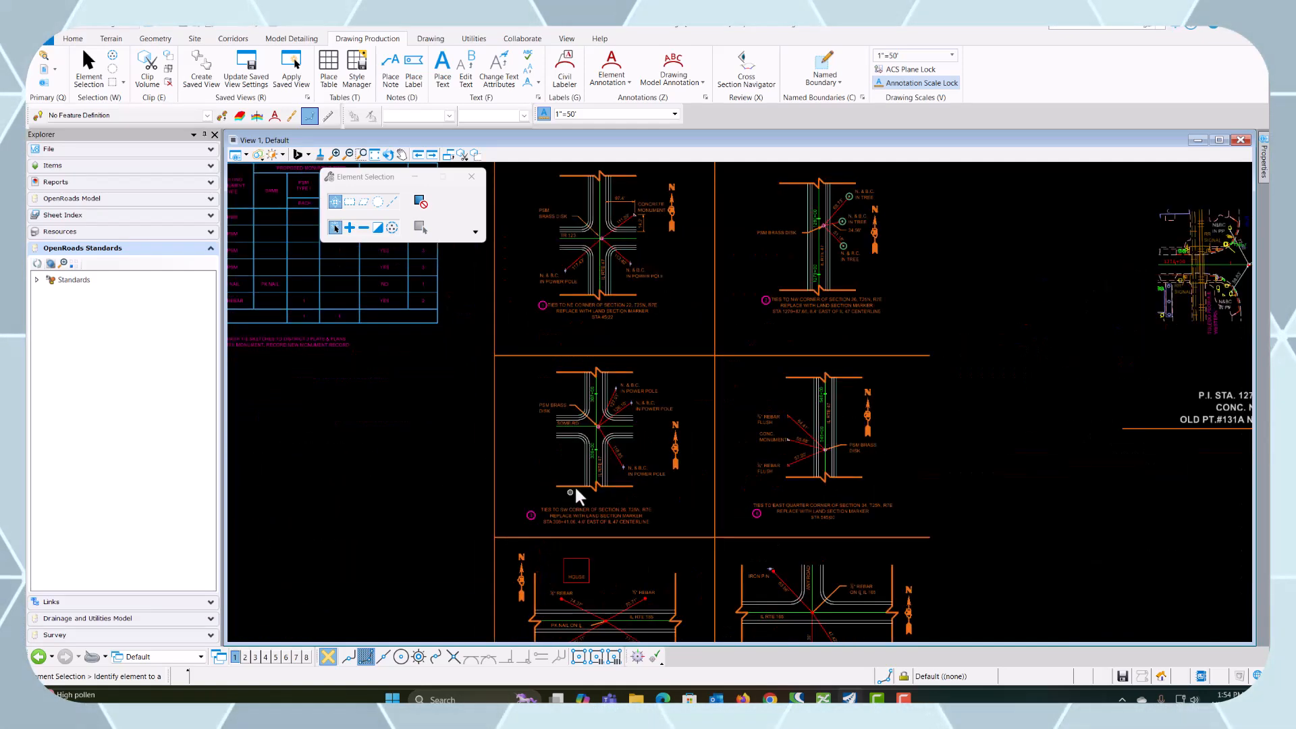
{"action": "left_click_drag", "start_coordinate": [704, 456], "coordinate": [626, 436]}
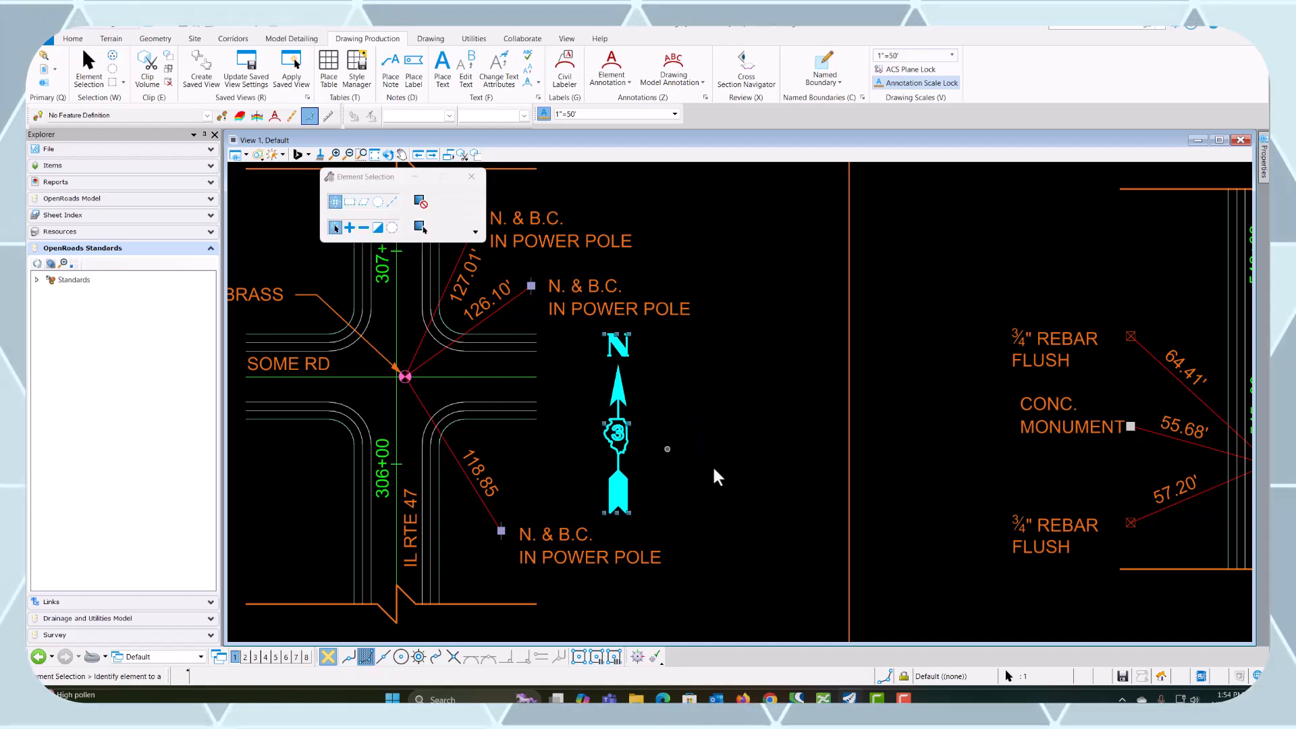
Step: Move tie detail 3's title and number bubble up beneath its lower break line, with bubble 3 beside the title's first line
{"action": "scroll", "coordinate": [728, 422], "scroll_direction": "down", "scroll_amount": 5}
{"action": "scroll", "coordinate": [498, 554], "scroll_direction": "up", "scroll_amount": 3}
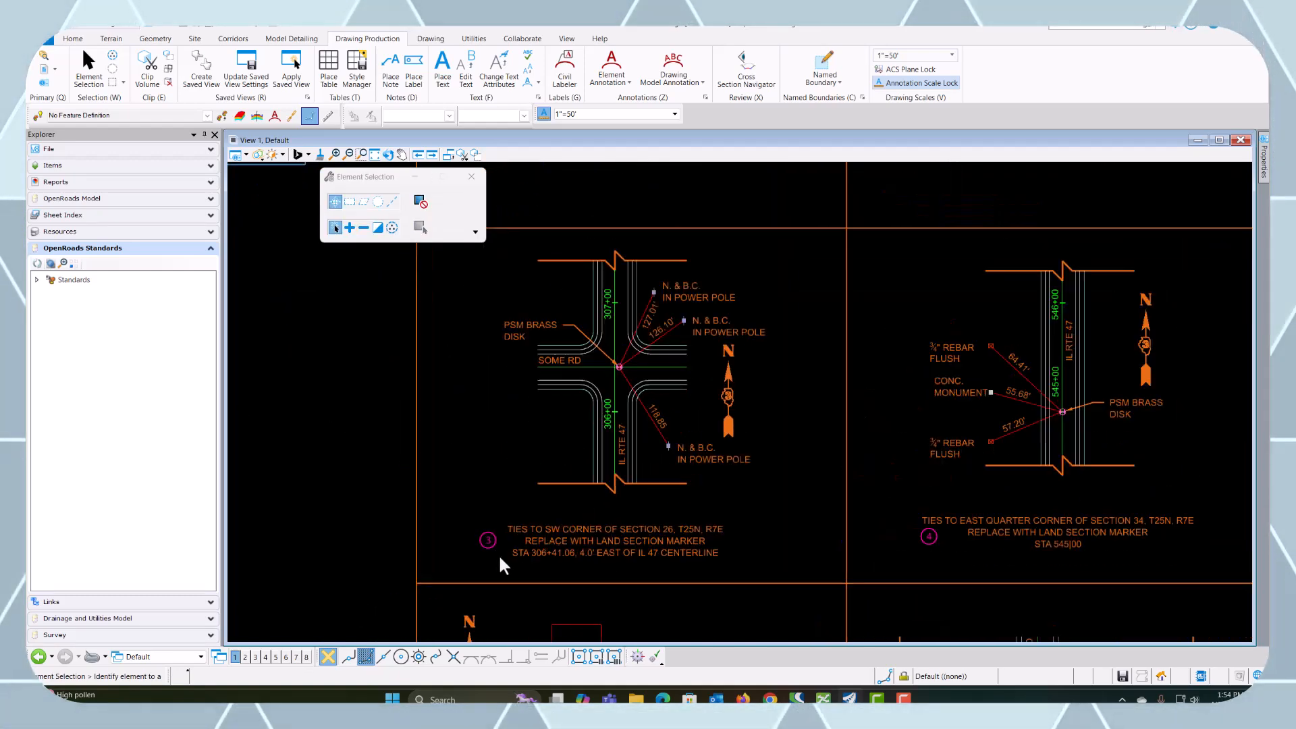
{"action": "left_click", "coordinate": [554, 515]}
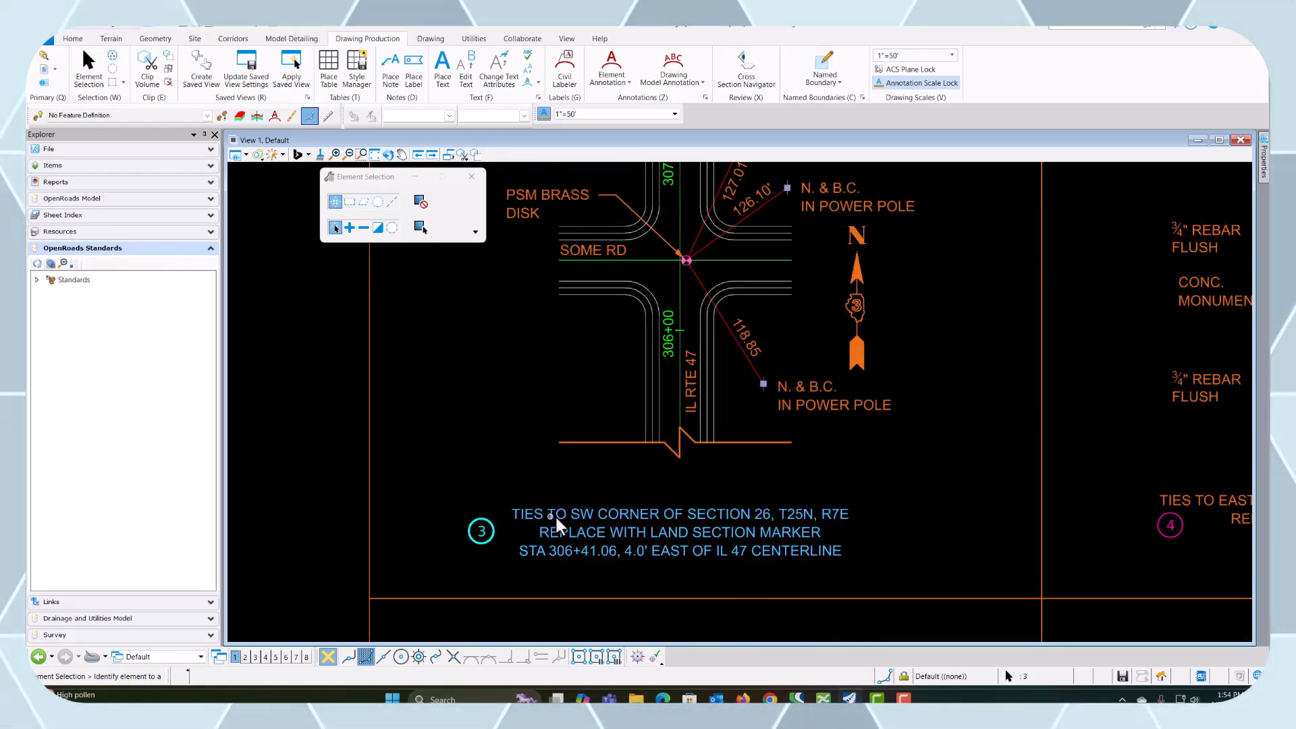
{"action": "left_click_drag", "start_coordinate": [555, 515], "coordinate": [585, 474]}
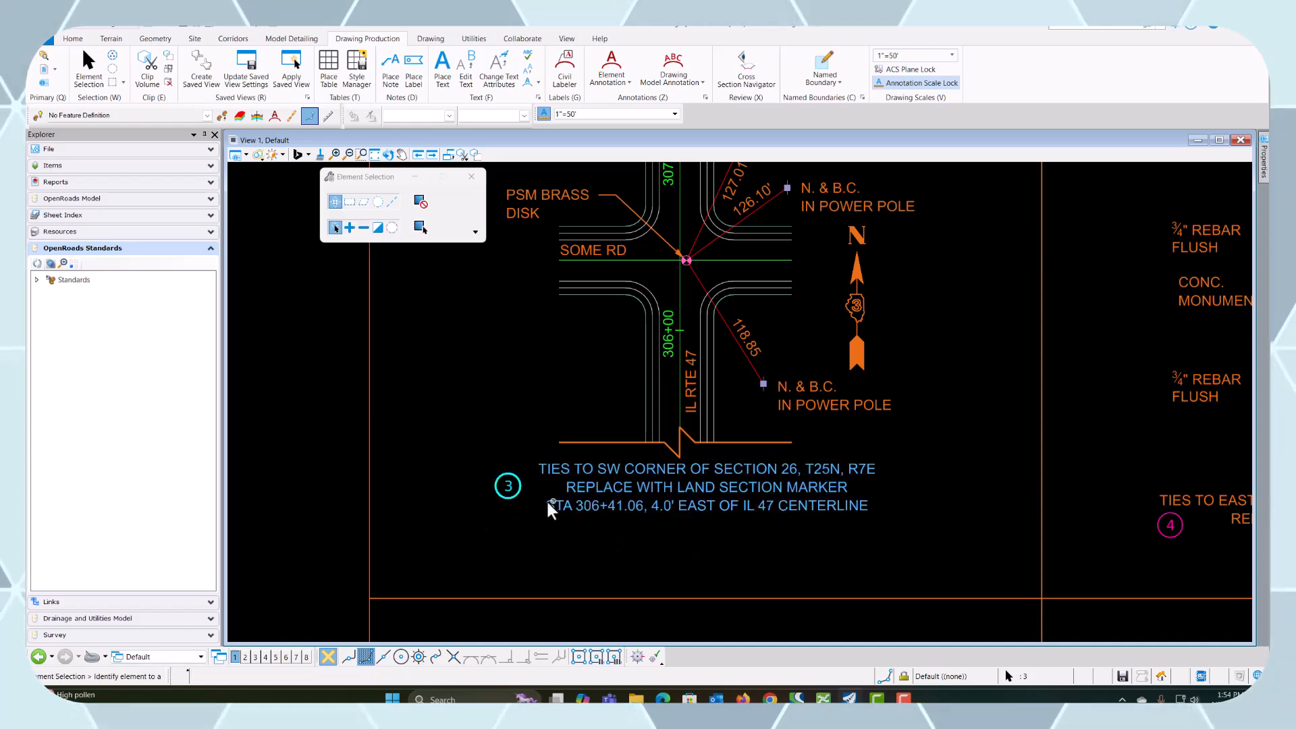
{"action": "scroll", "coordinate": [513, 517], "scroll_direction": "up", "scroll_amount": 3}
{"action": "left_click_drag", "start_coordinate": [457, 409], "coordinate": [538, 428]}
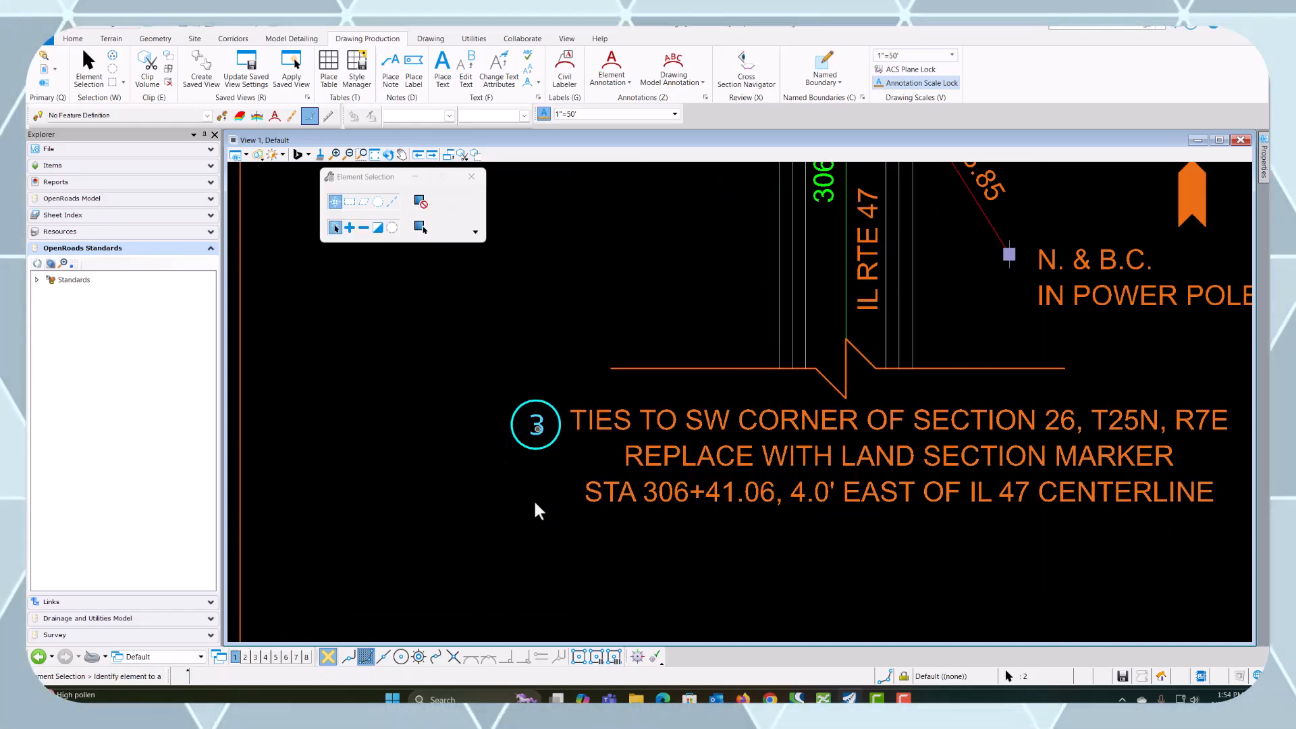
Step: Move tie detail 4's title and number bubble up together beneath its lower break line
{"action": "scroll", "coordinate": [483, 473], "scroll_direction": "down", "scroll_amount": 3}
{"action": "scroll", "coordinate": [479, 466], "scroll_direction": "down", "scroll_amount": 3}
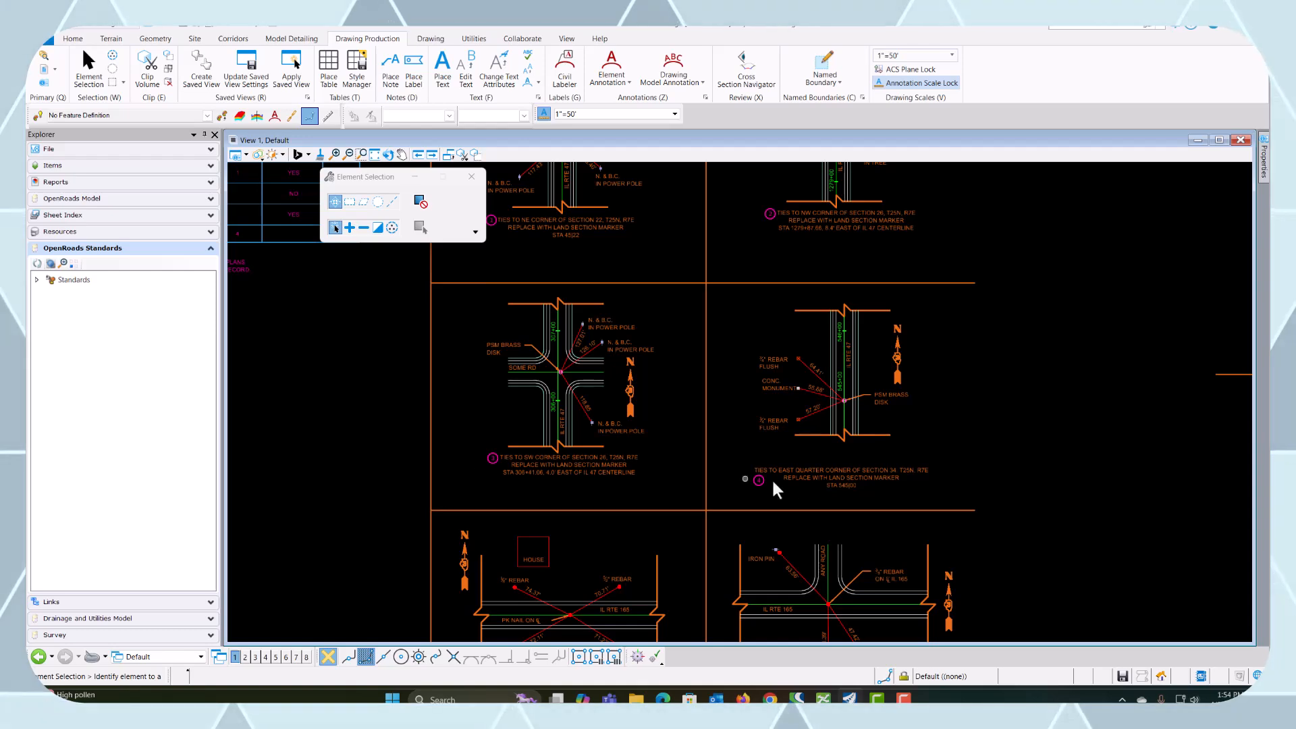
{"action": "scroll", "coordinate": [901, 487], "scroll_direction": "up", "scroll_amount": 3}
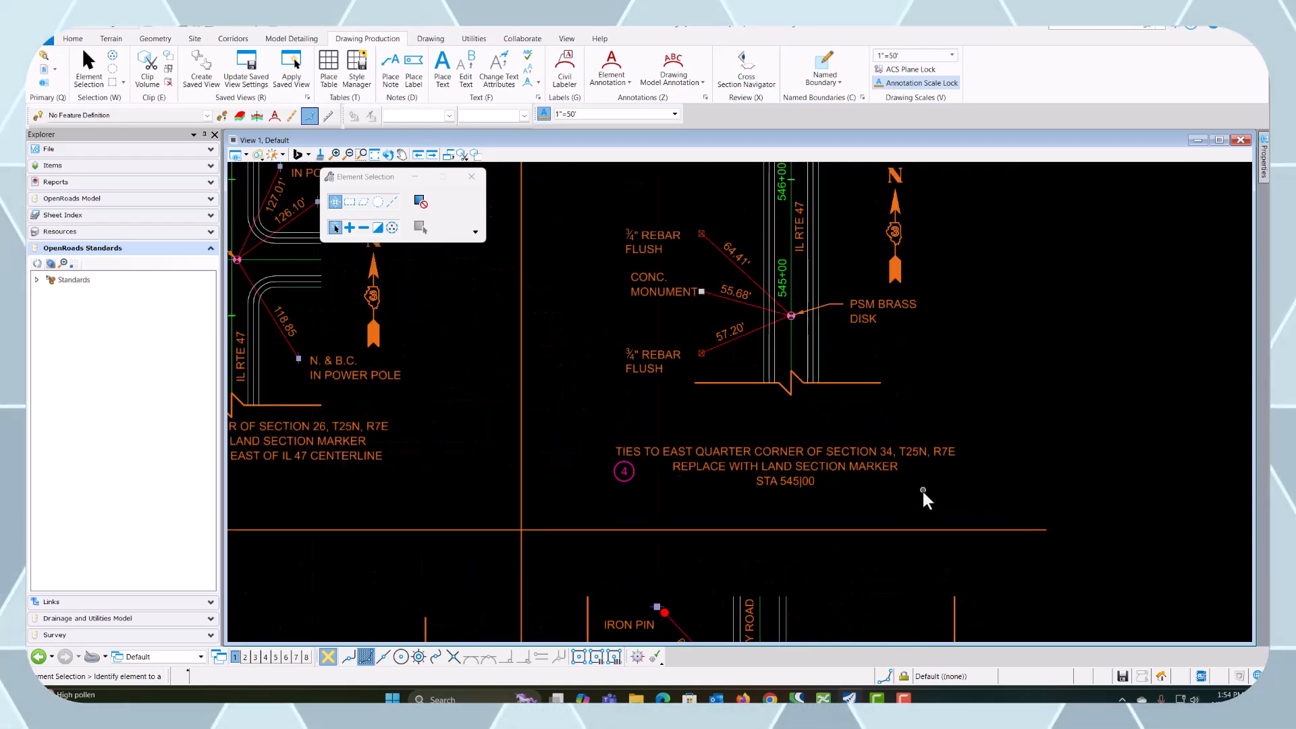
{"action": "left_click", "coordinate": [616, 435]}
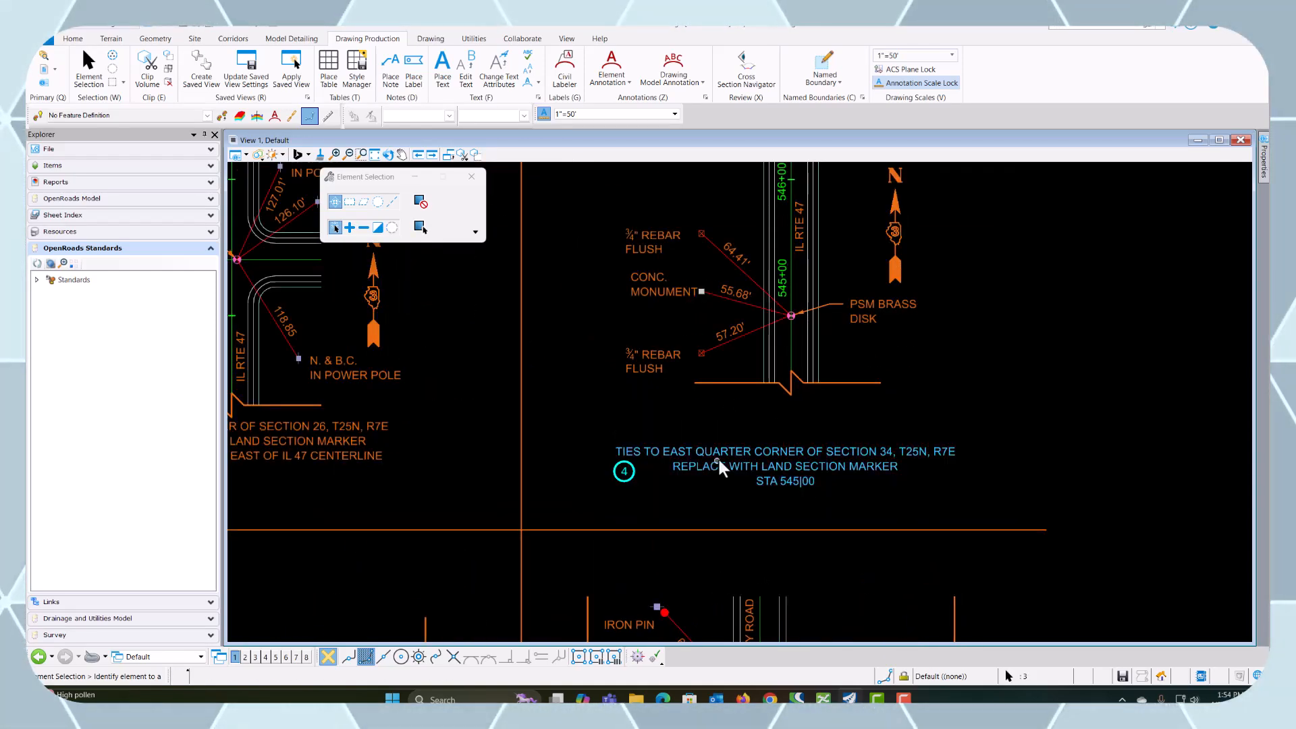
{"action": "left_click_drag", "start_coordinate": [718, 456], "coordinate": [734, 413]}
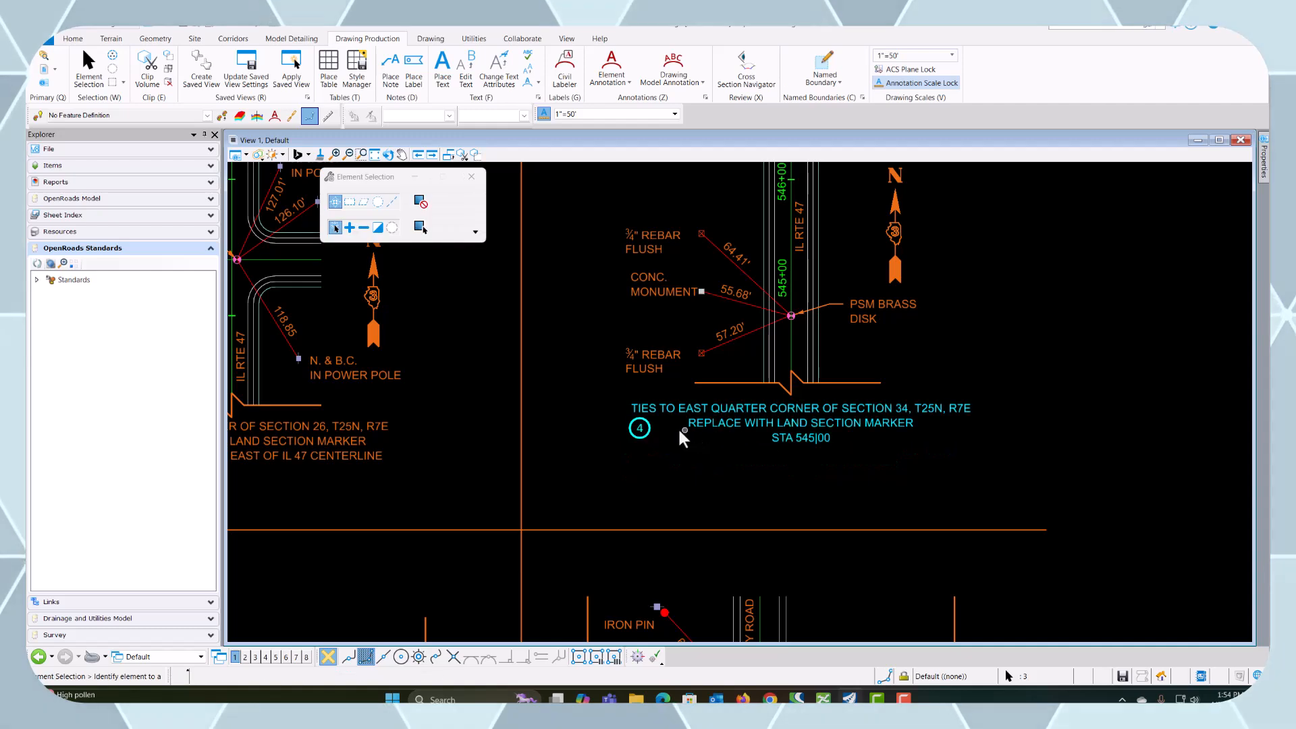
Step: Move tie detail 4's number bubble up and left so it sits beside the first line of its title
{"action": "scroll", "coordinate": [680, 430], "scroll_direction": "up", "scroll_amount": 2}
{"action": "left_click", "coordinate": [631, 467]}
{"action": "left_click", "coordinate": [587, 417]}
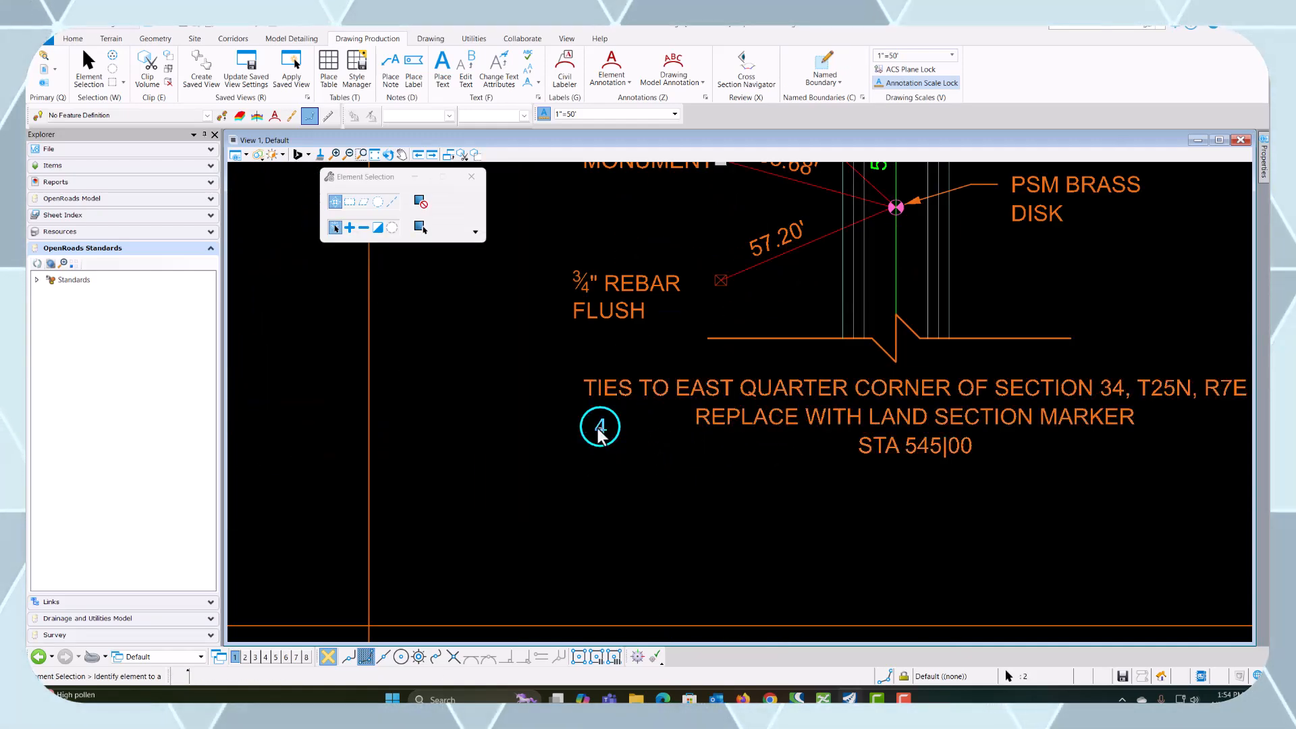
{"action": "left_click_drag", "start_coordinate": [597, 428], "coordinate": [560, 390]}
{"action": "left_click", "coordinate": [631, 494]}
{"action": "scroll", "coordinate": [778, 507], "scroll_direction": "down", "scroll_amount": 4}
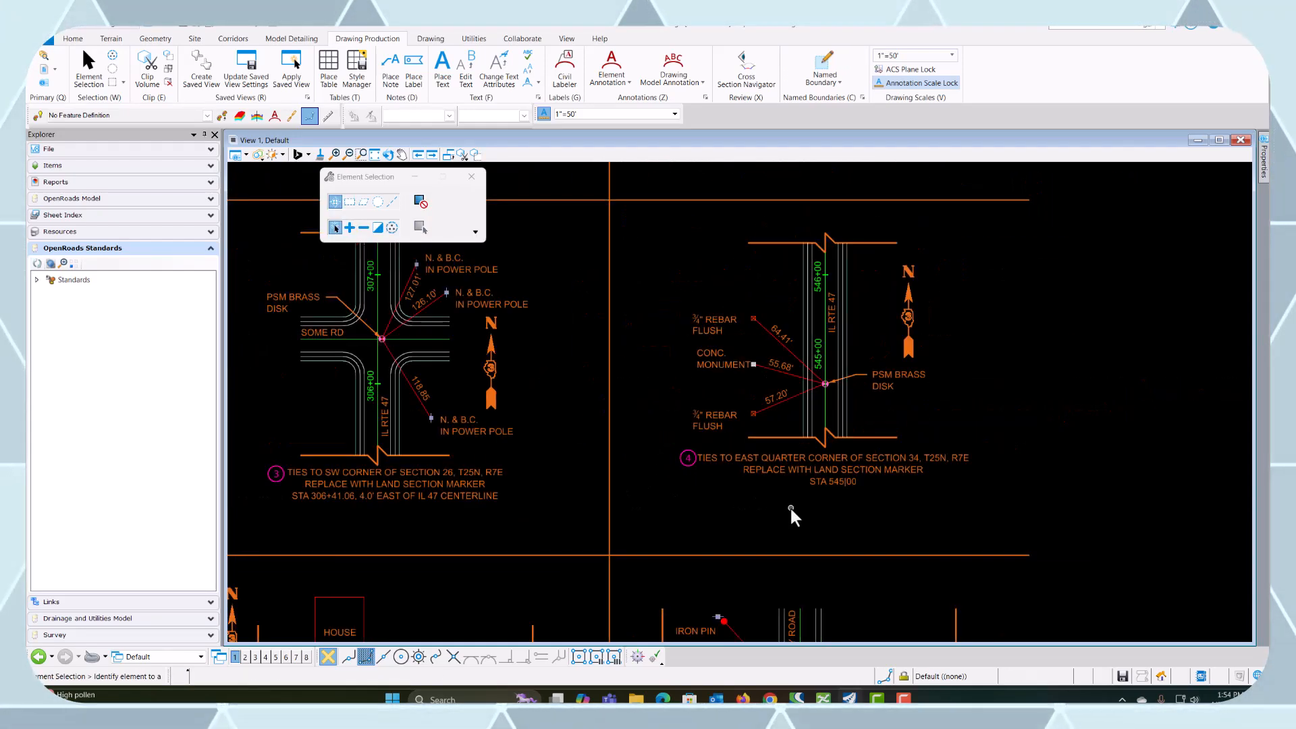
Step: Place a two-point named boundary called NW Corner of Section 26 around tie detail 1, with drawing creation enabled
{"action": "scroll", "coordinate": [790, 505], "scroll_direction": "down", "scroll_amount": 3}
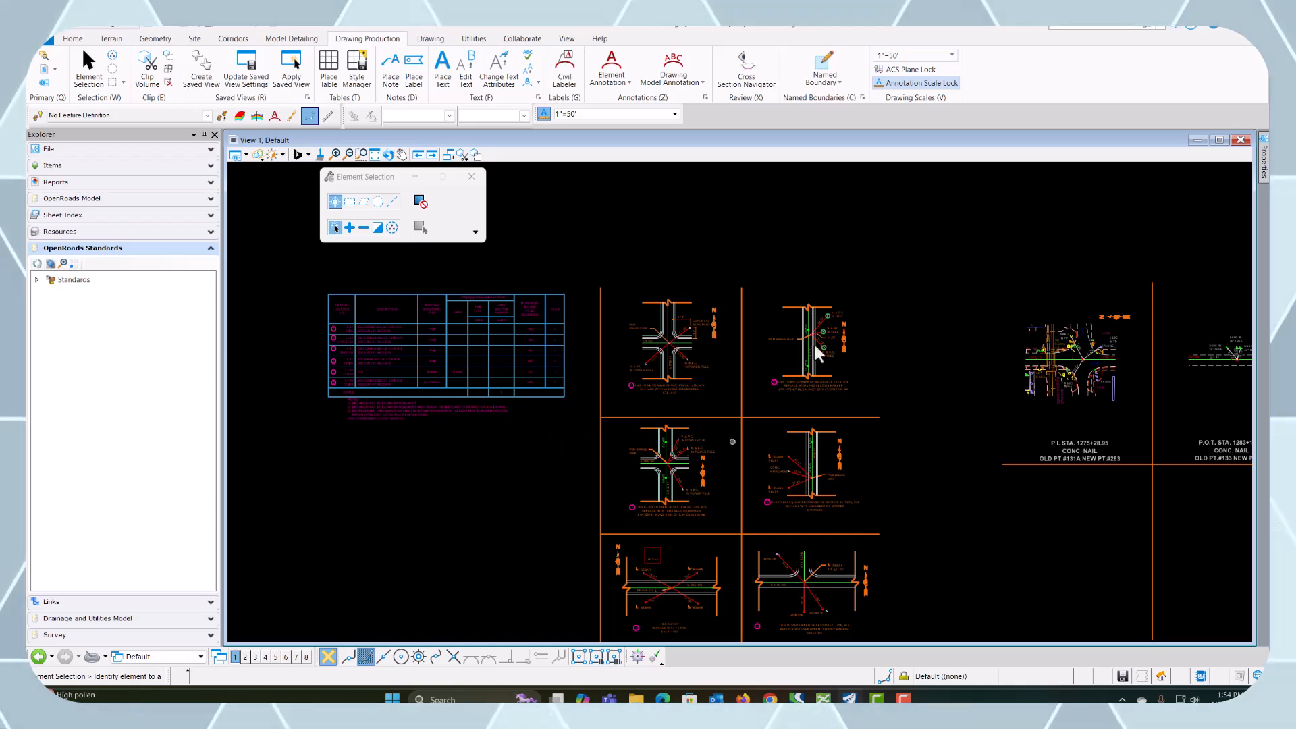
{"action": "left_click", "coordinate": [827, 68]}
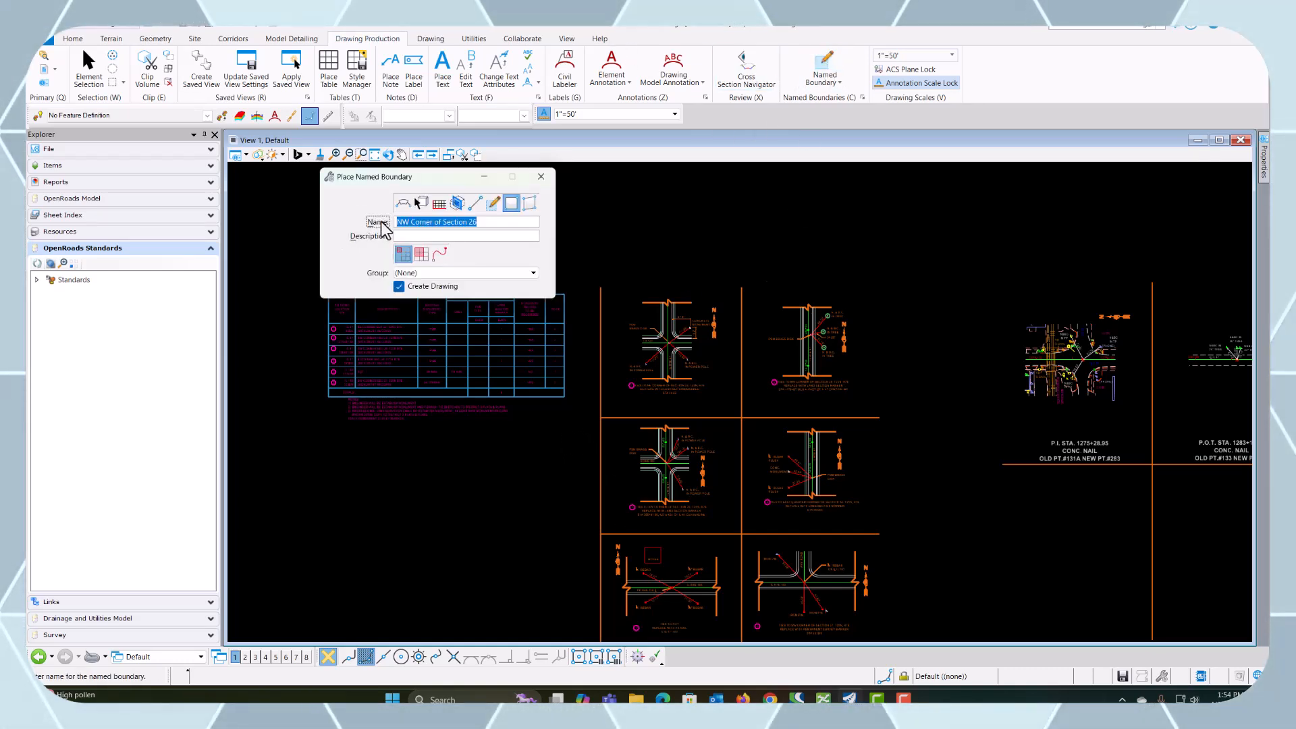
{"action": "left_click", "coordinate": [630, 296]}
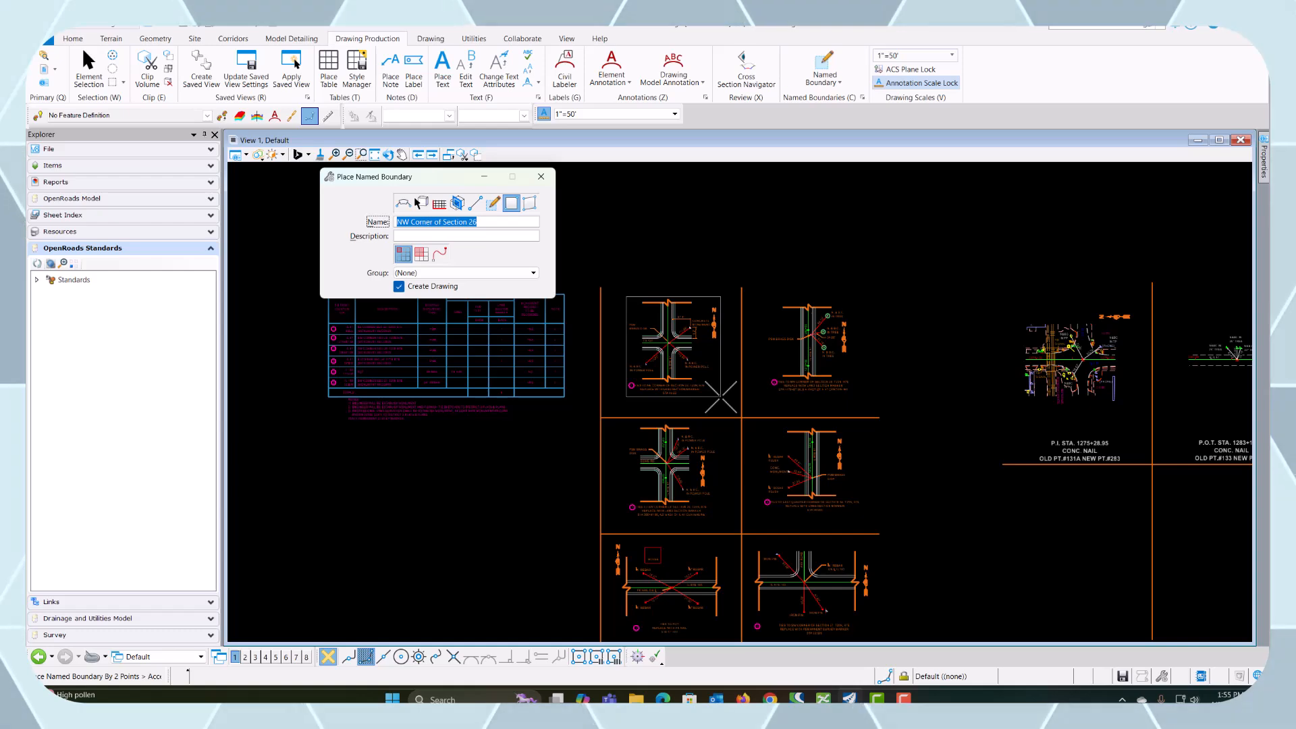
{"action": "left_click", "coordinate": [720, 396]}
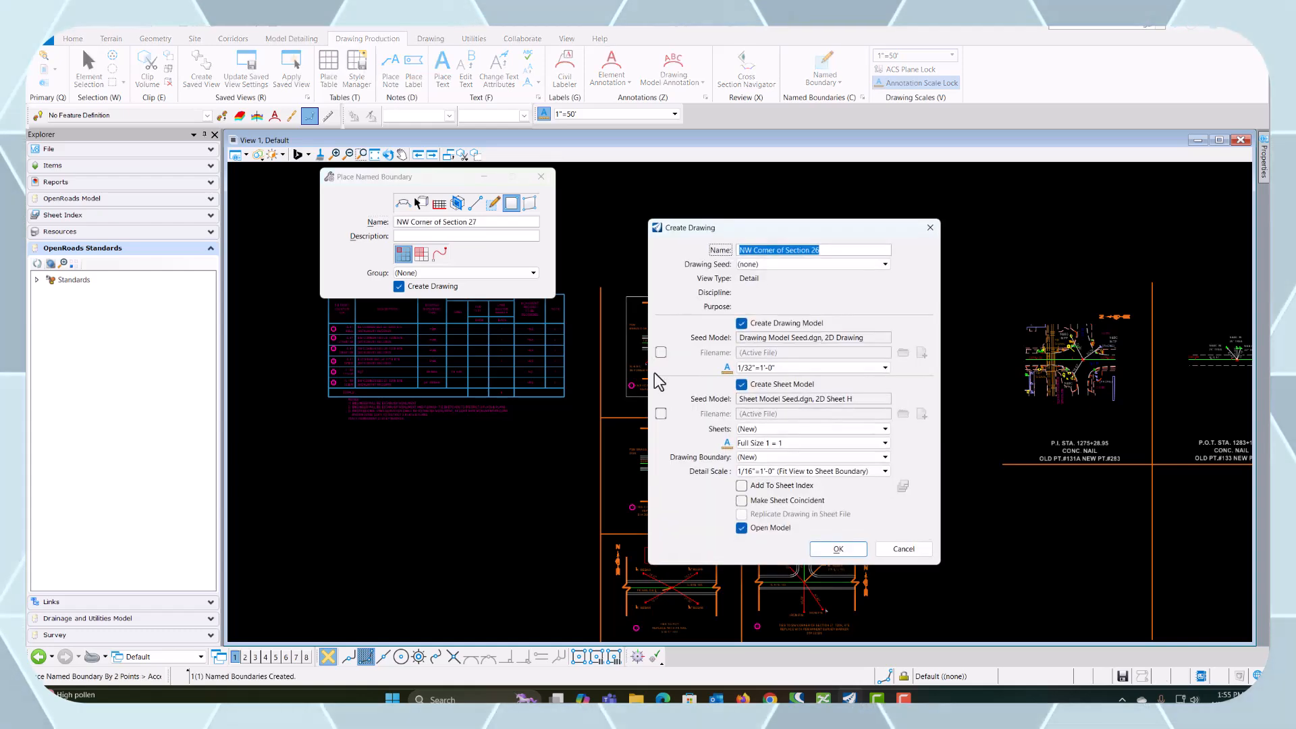
Step: Create the NW Corner of Section 26 drawing on the existing Tie Points sheet at a 1/32"=1'-0" detail scale
{"action": "left_click", "coordinate": [746, 472]}
{"action": "left_click", "coordinate": [750, 253]}
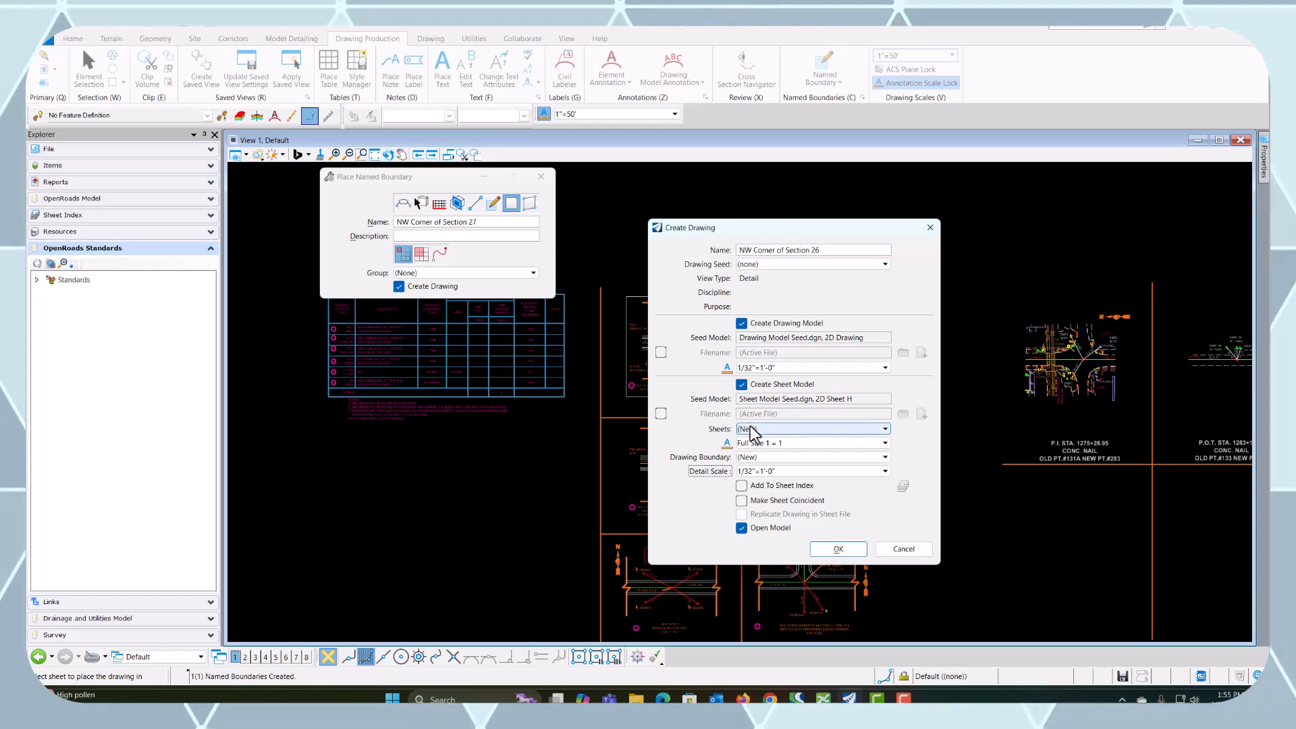
{"action": "left_click", "coordinate": [751, 428]}
{"action": "left_click", "coordinate": [769, 463]}
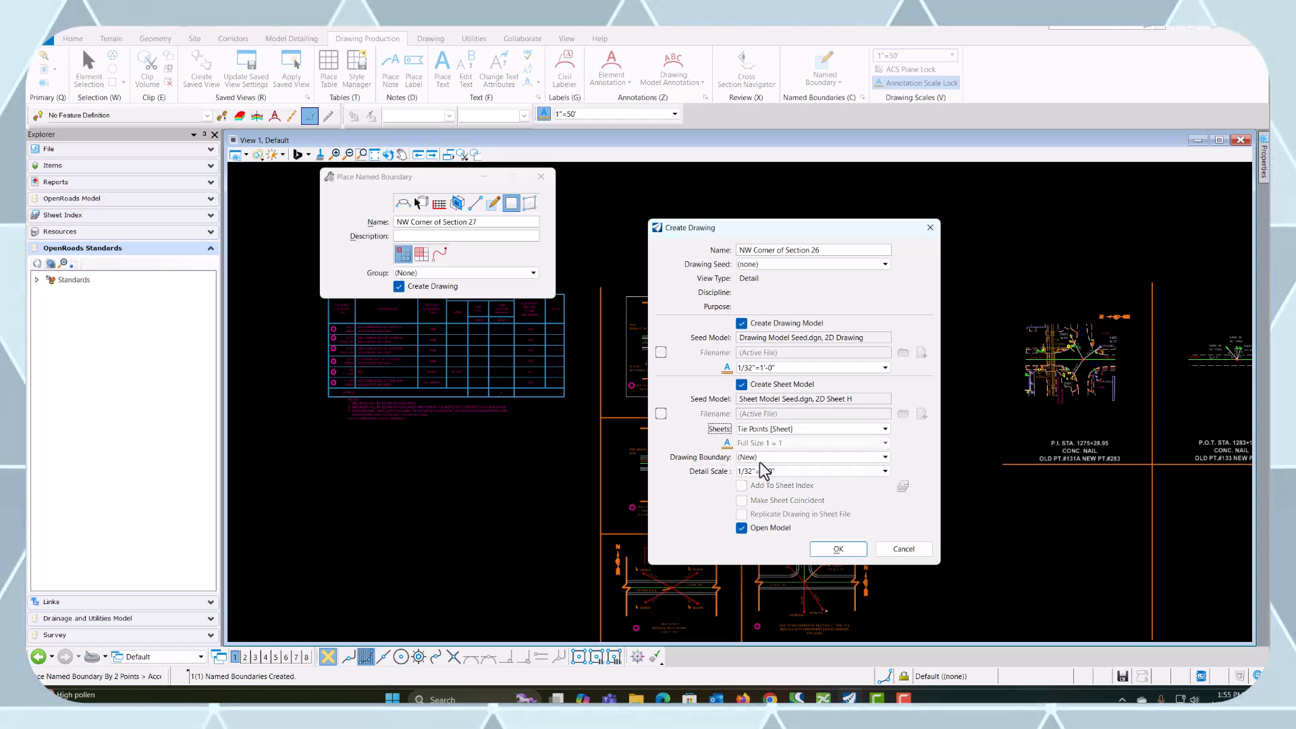
{"action": "left_click", "coordinate": [838, 549]}
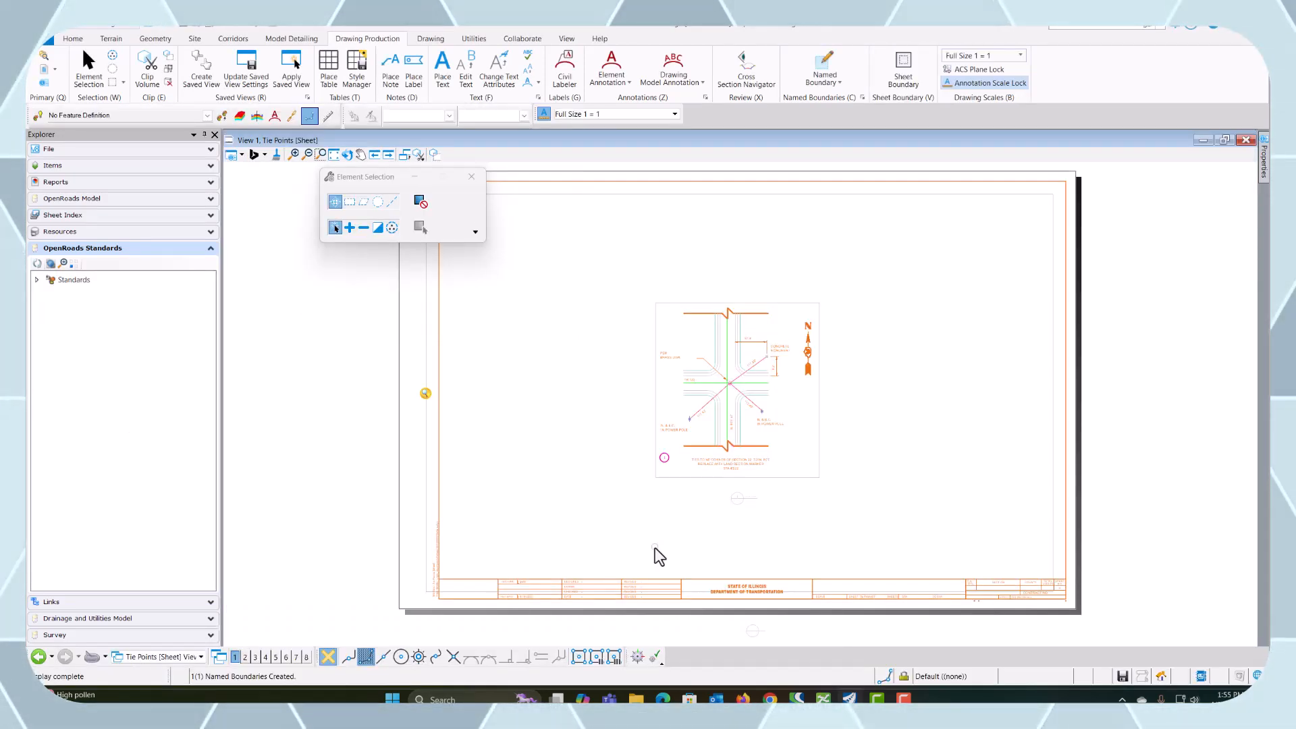
Step: Return to the Default model and place the NW Corner of Section 27 named boundary around tie detail 2
{"action": "left_click", "coordinate": [135, 657]}
{"action": "left_click", "coordinate": [202, 598]}
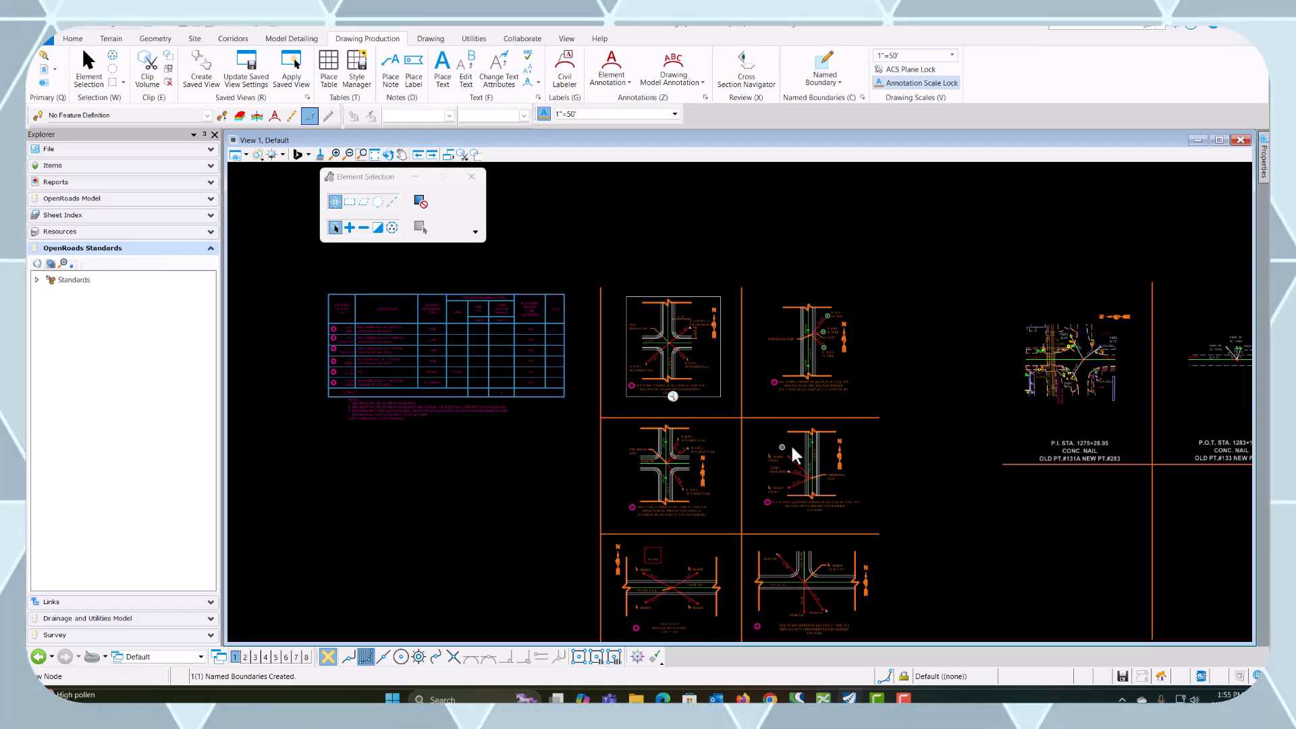
{"action": "left_click", "coordinate": [824, 65]}
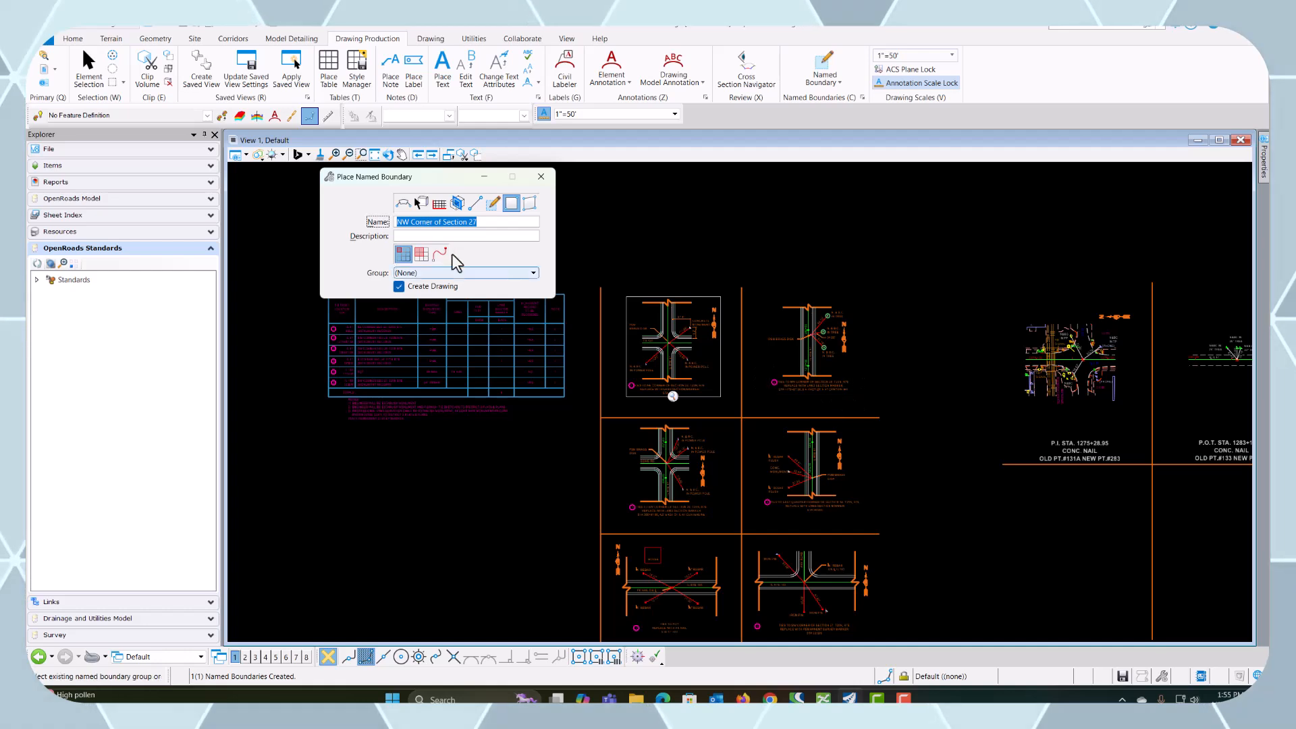
{"action": "left_click", "coordinate": [672, 396]}
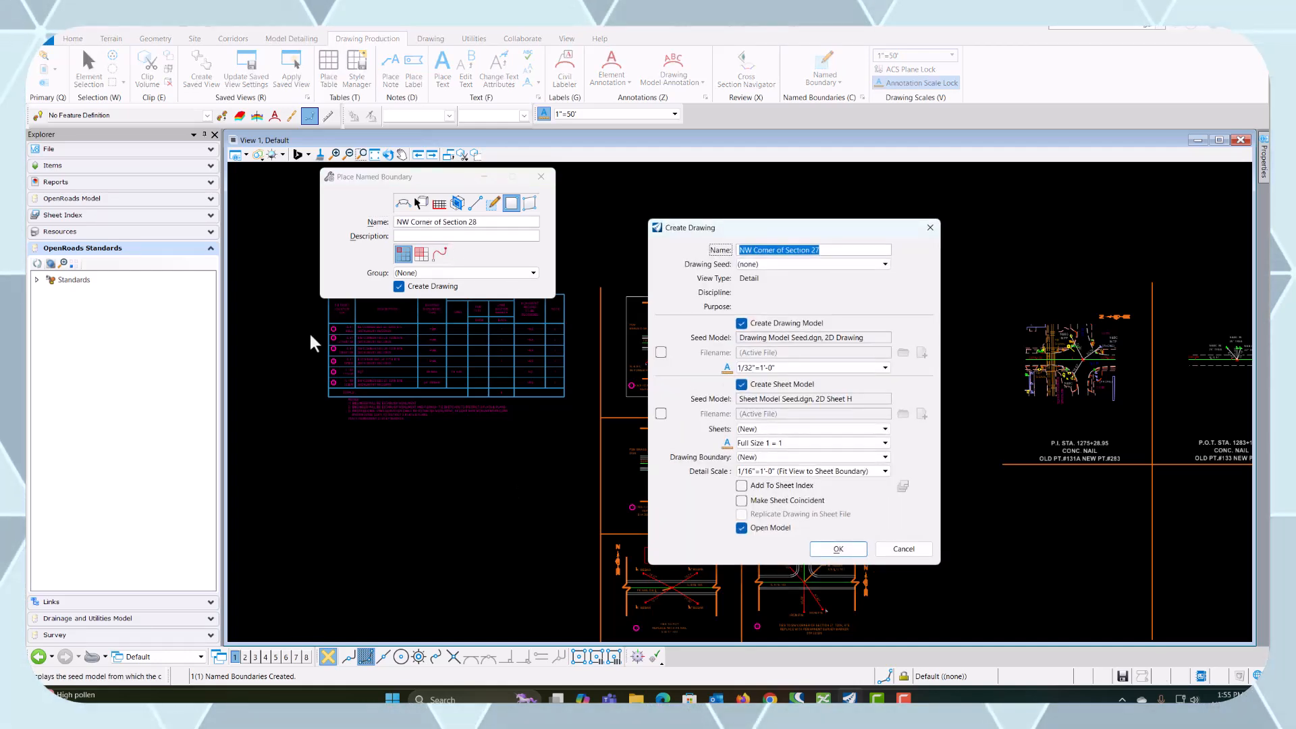
Step: Create the NW Corner of Section 27 drawing on the Tie Points sheet at a 1/32"=1'-0" detail scale
{"action": "left_click", "coordinate": [768, 472]}
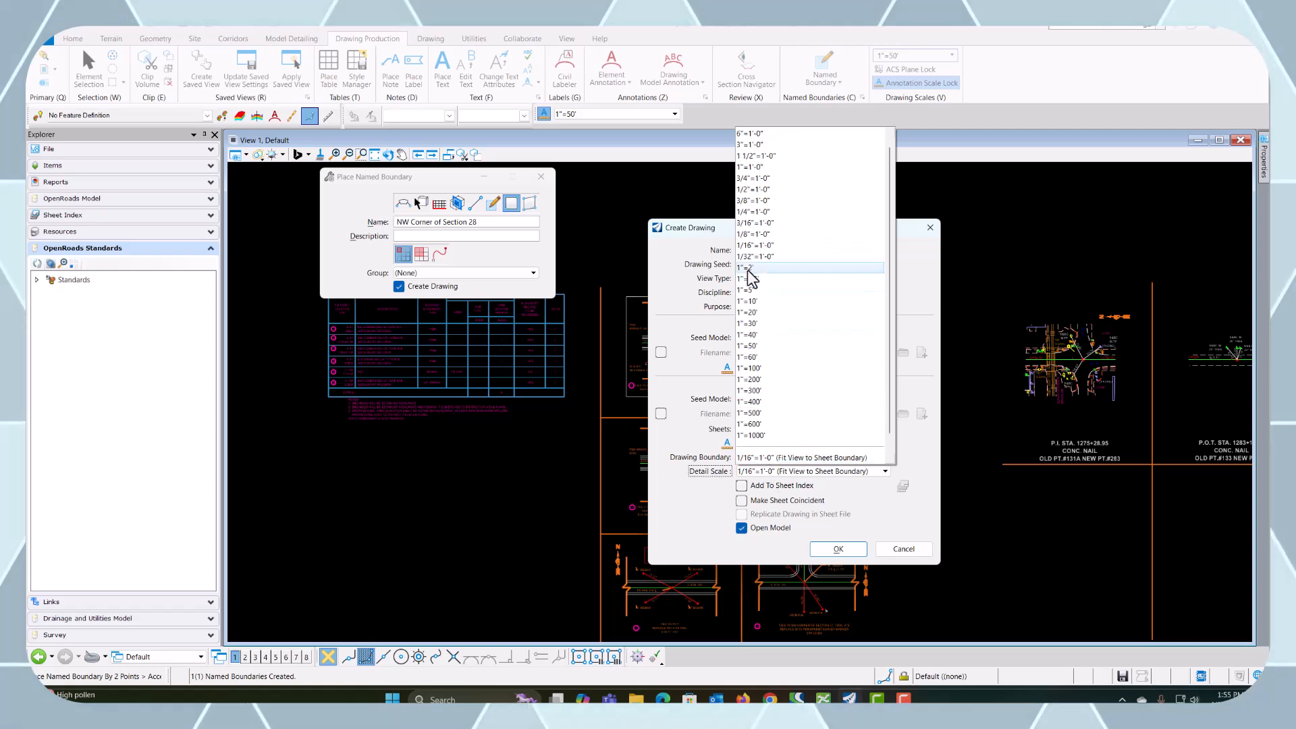
{"action": "left_click", "coordinate": [747, 269]}
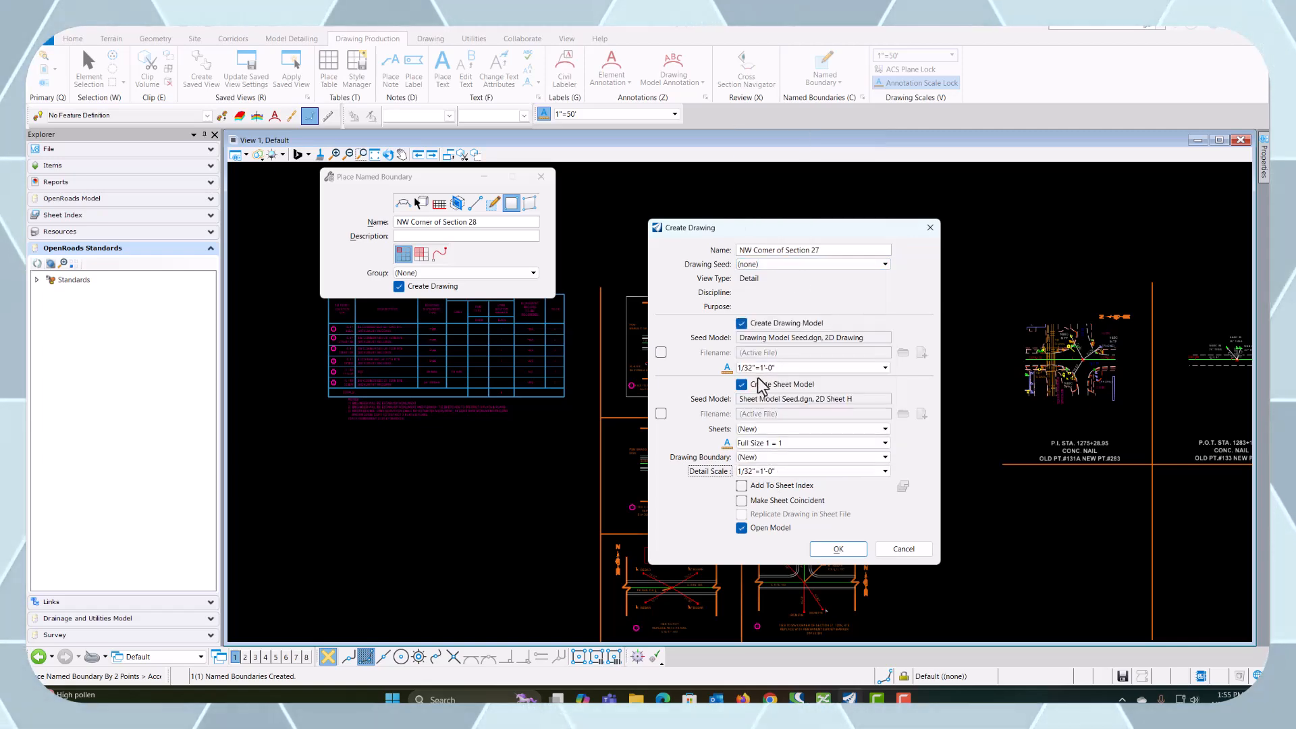
{"action": "left_click", "coordinate": [767, 430]}
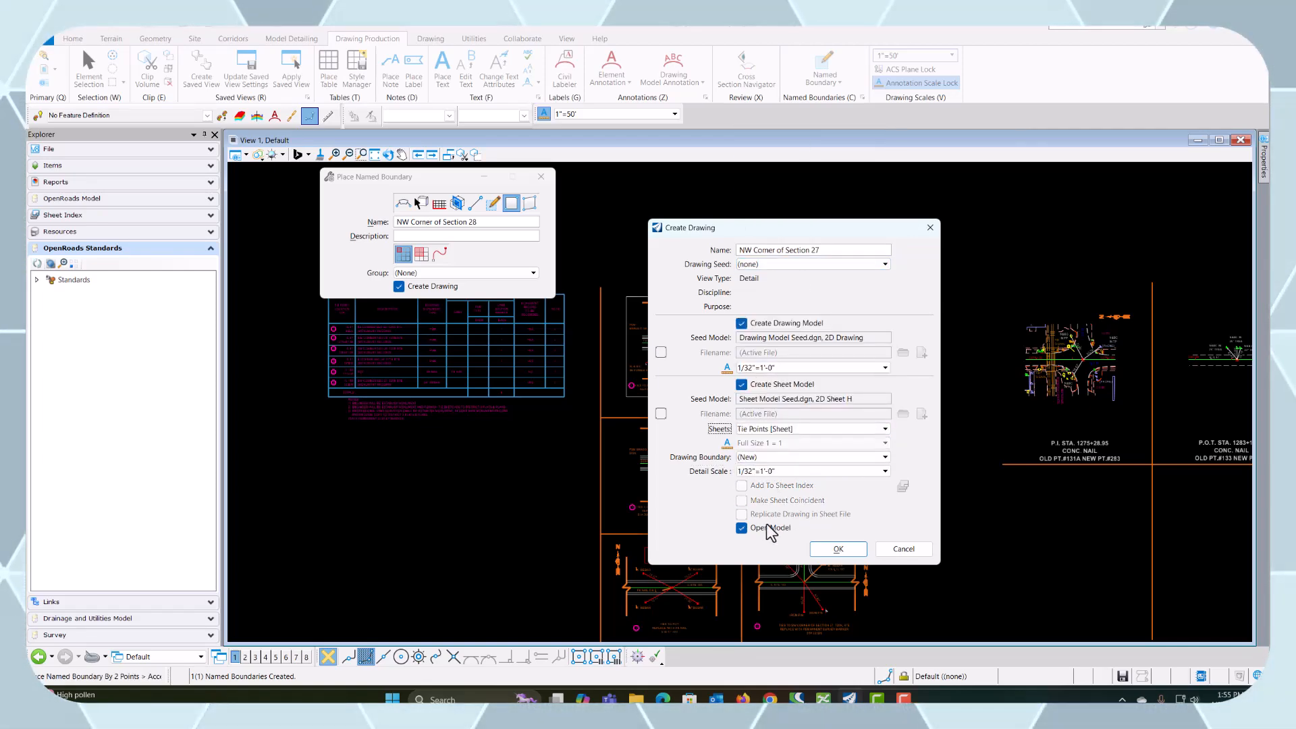
{"action": "left_click", "coordinate": [815, 550]}
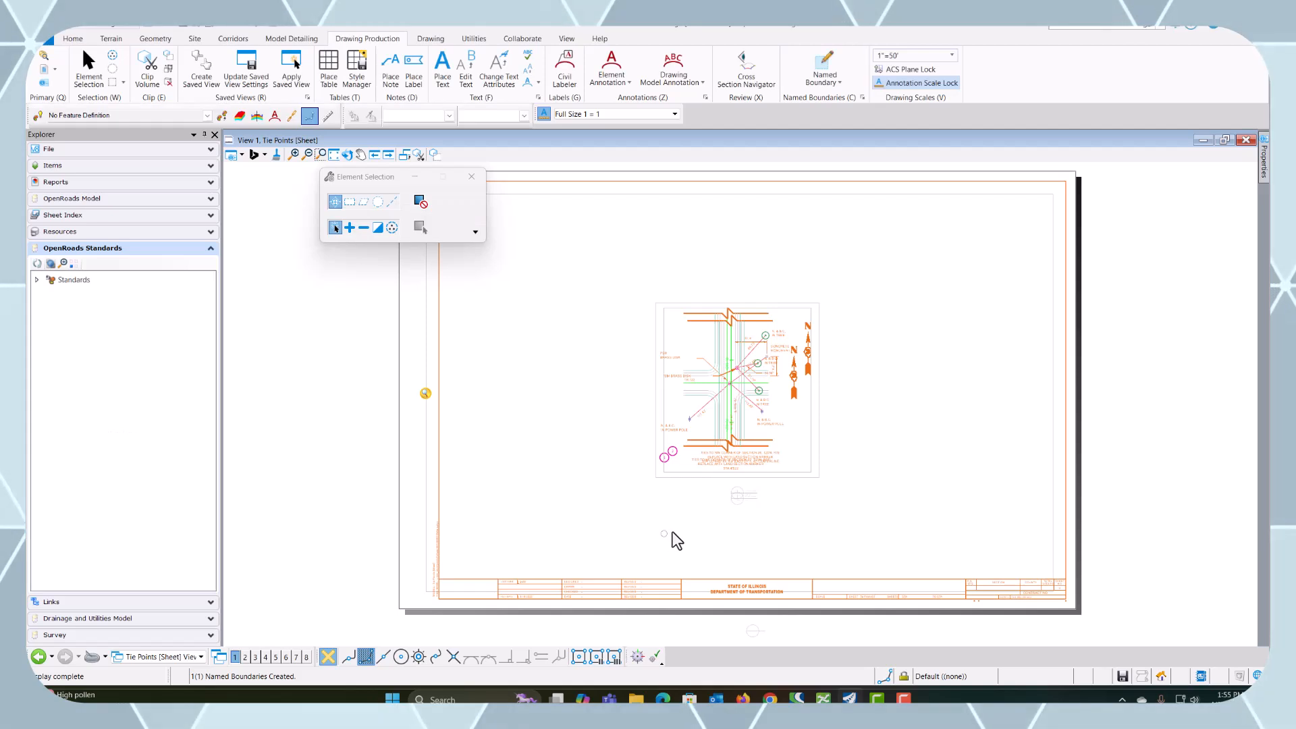
Step: Move the NW Corner of Section 26 reference with its boundary into the upper-left corner of the sheet border
{"action": "scroll", "coordinate": [649, 491], "scroll_direction": "down", "scroll_amount": 2}
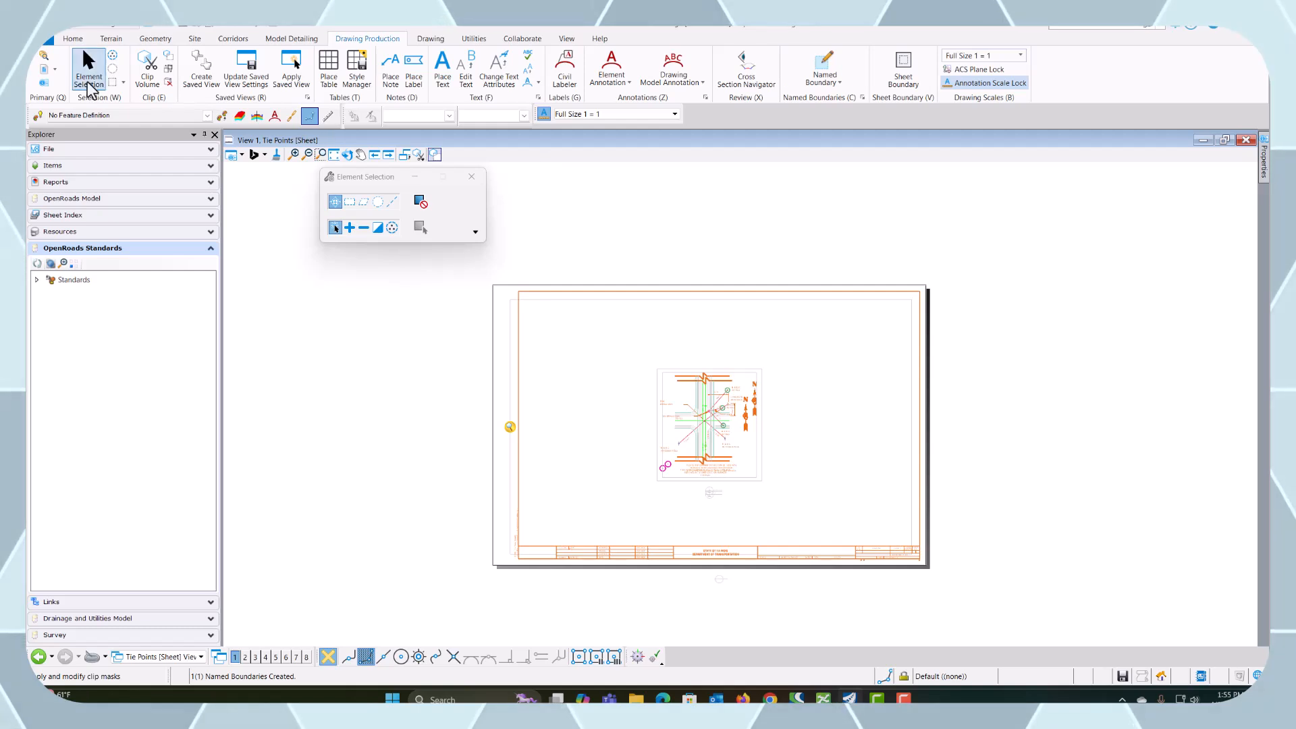
{"action": "left_click", "coordinate": [47, 73]}
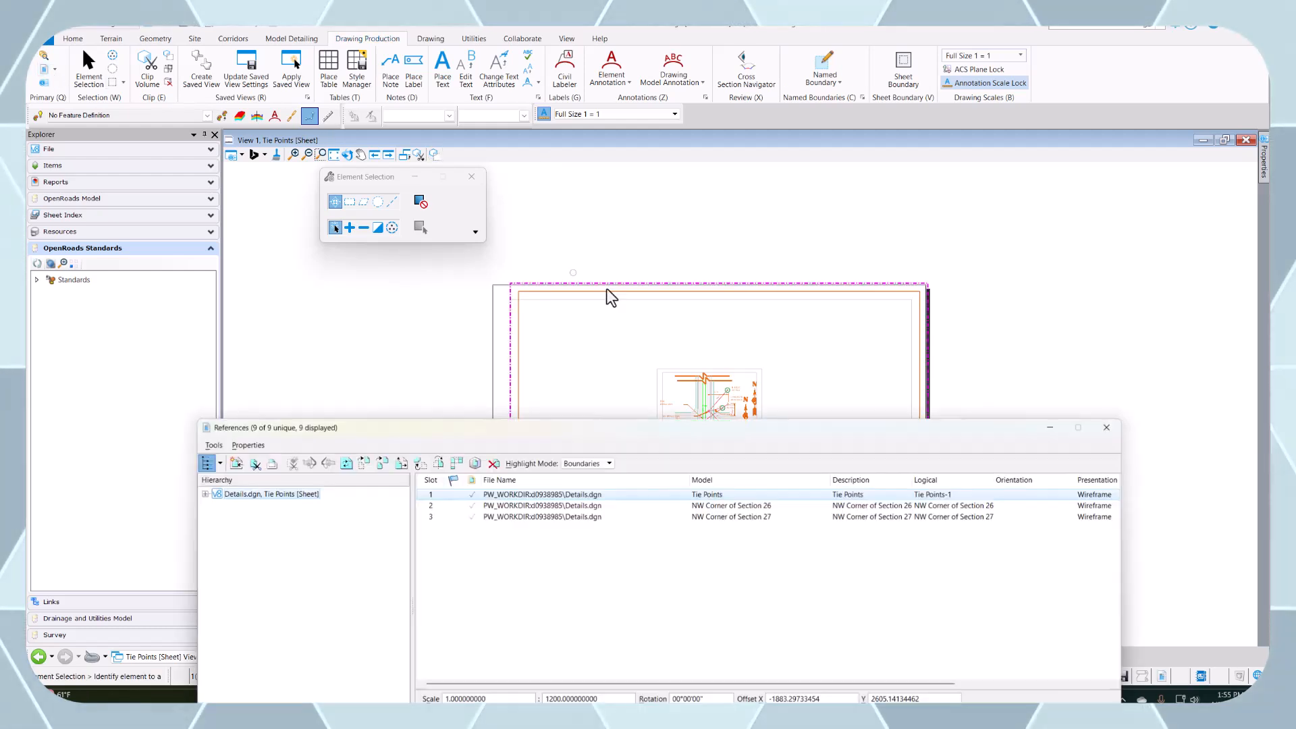
{"action": "left_click", "coordinate": [568, 505]}
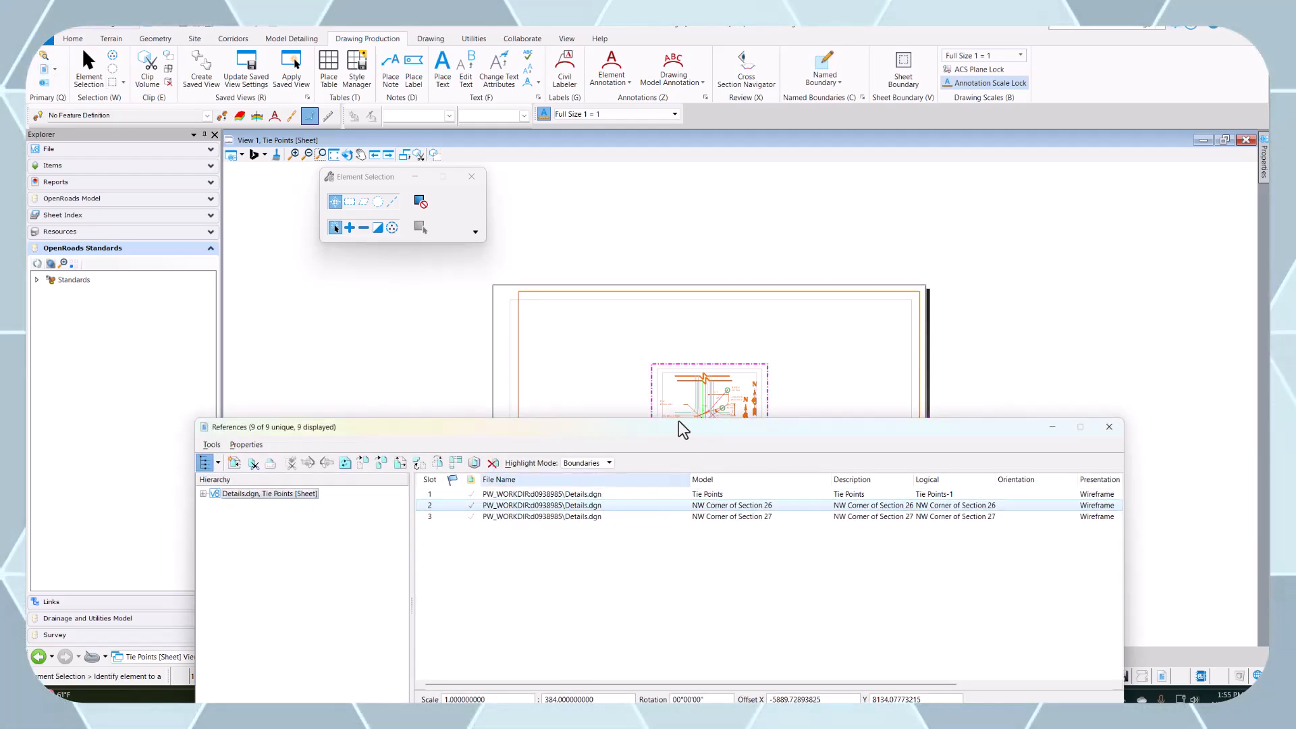
{"action": "left_click", "coordinate": [364, 463]}
{"action": "left_click", "coordinate": [660, 366]}
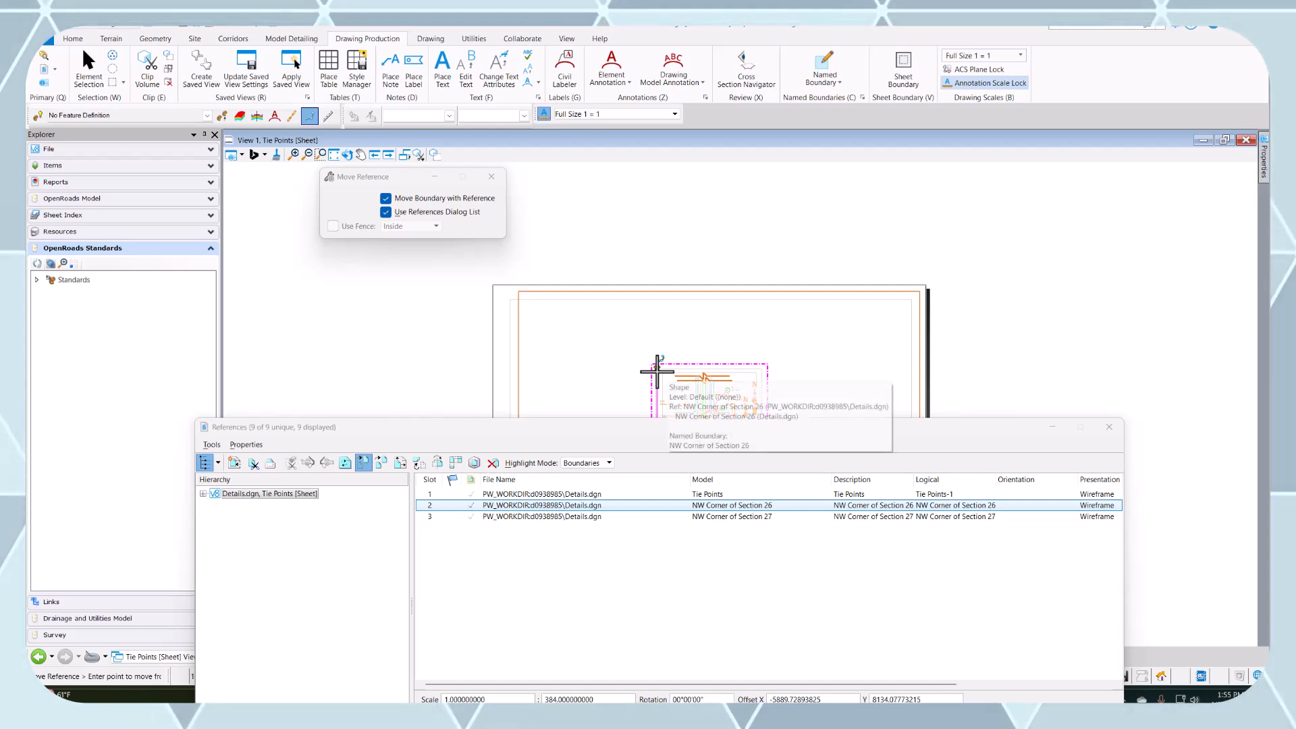
{"action": "scroll", "coordinate": [529, 305], "scroll_direction": "up", "scroll_amount": 5}
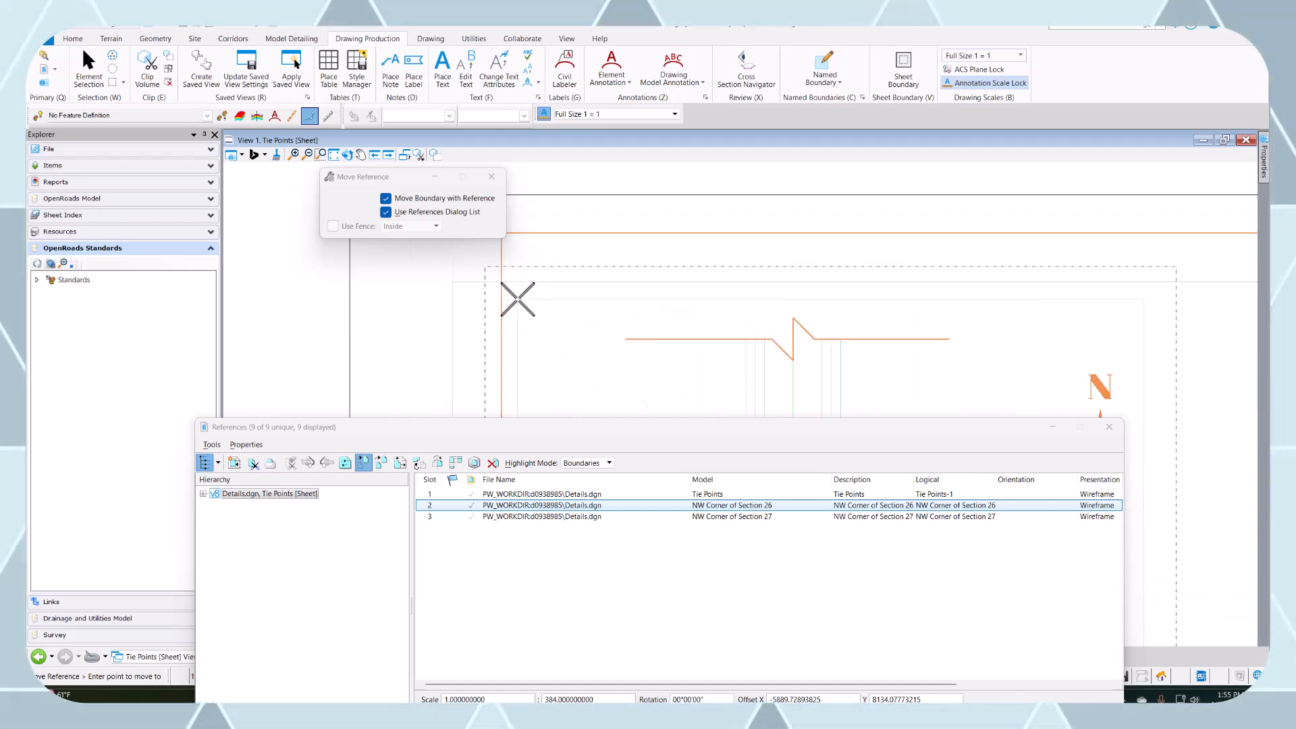
{"action": "left_click", "coordinate": [504, 289]}
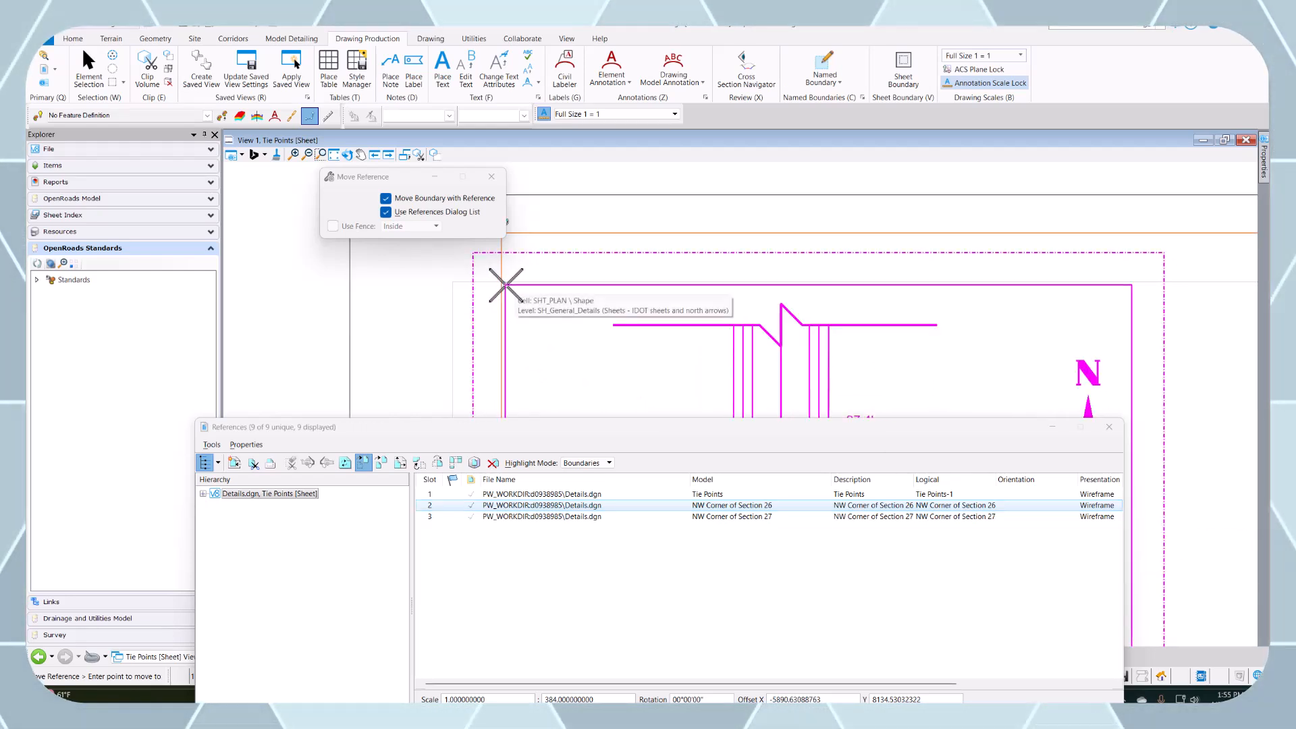
{"action": "scroll", "coordinate": [513, 291], "scroll_direction": "down", "scroll_amount": 5}
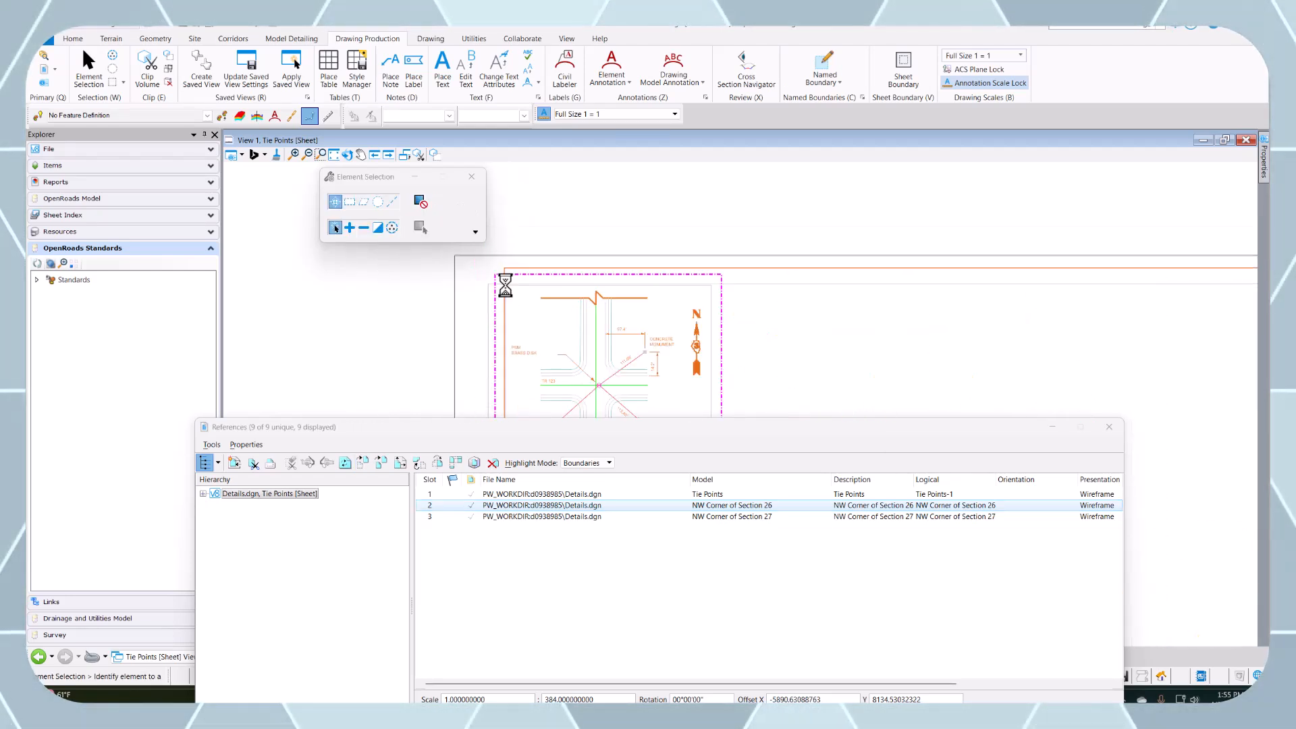
Step: Move the NW Corner of Section 27 reference up to the right of tie detail 1, leaving a small gap
{"action": "left_click", "coordinate": [549, 516]}
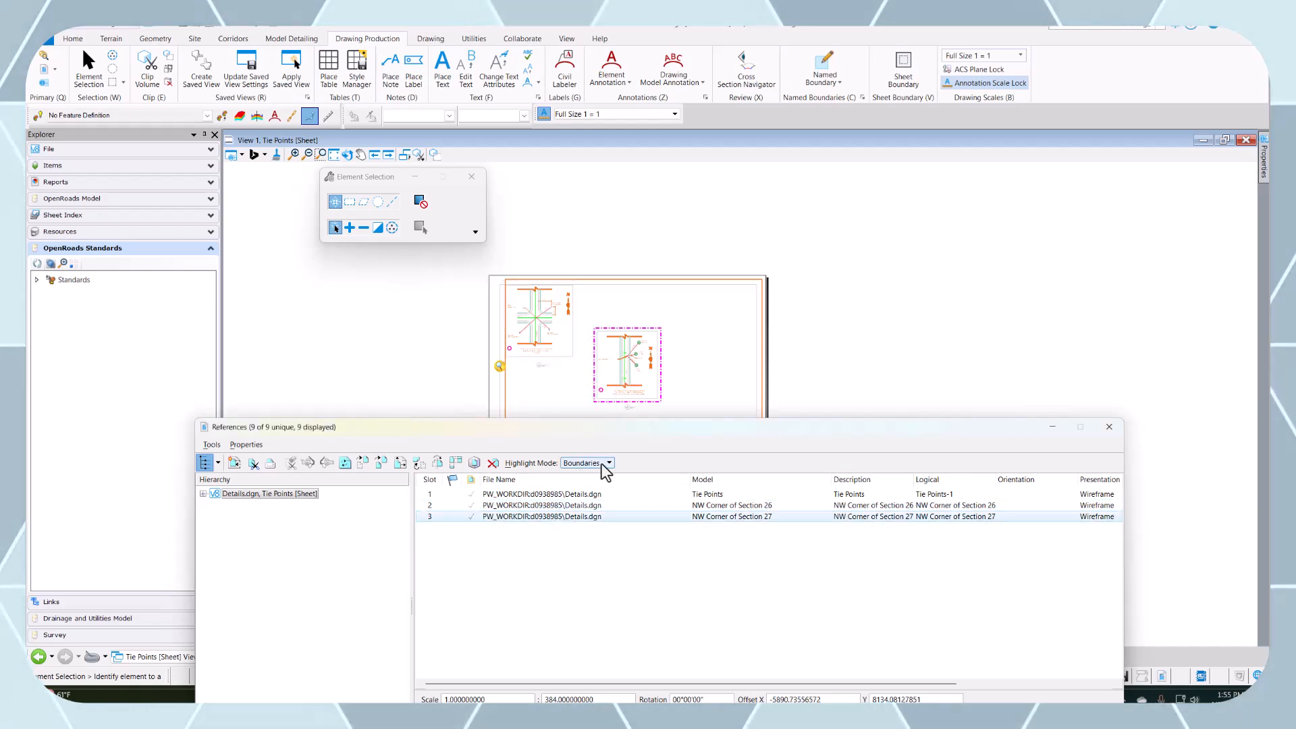
{"action": "left_click", "coordinate": [364, 463]}
{"action": "scroll", "coordinate": [599, 330], "scroll_direction": "up", "scroll_amount": 5}
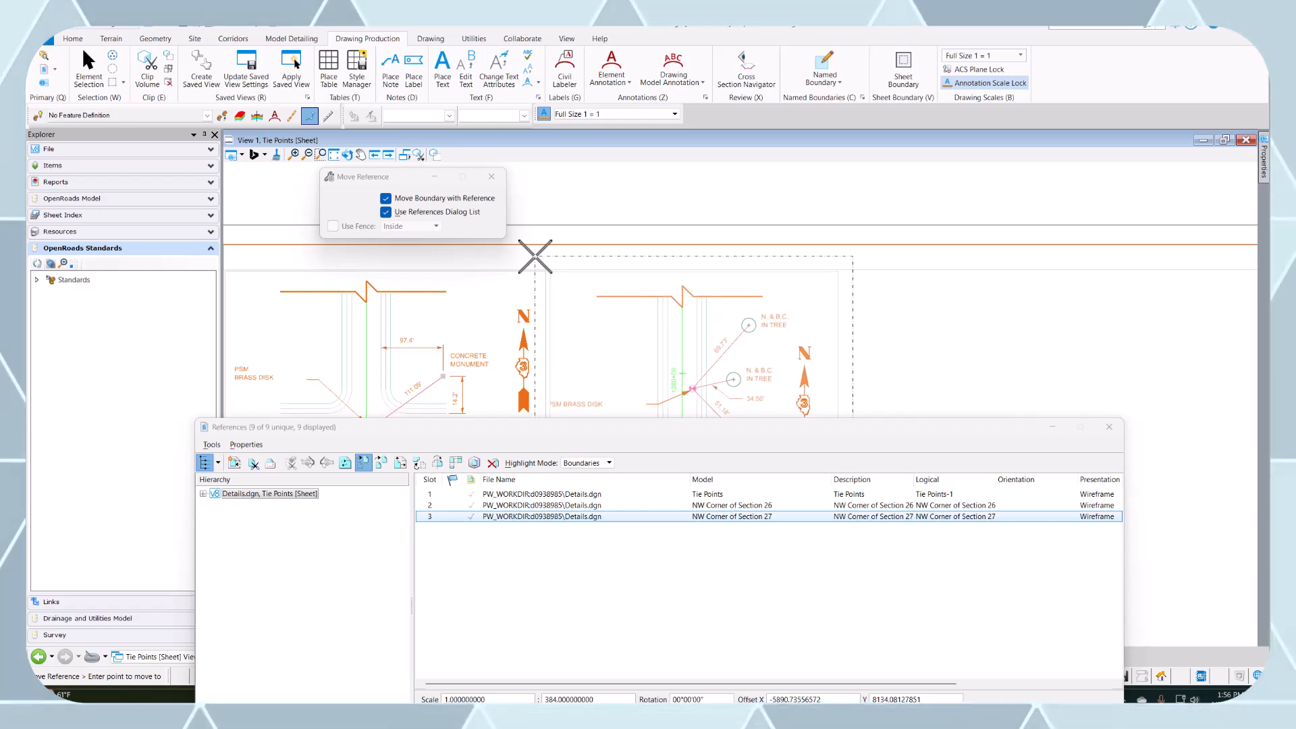
{"action": "left_click", "coordinate": [579, 288]}
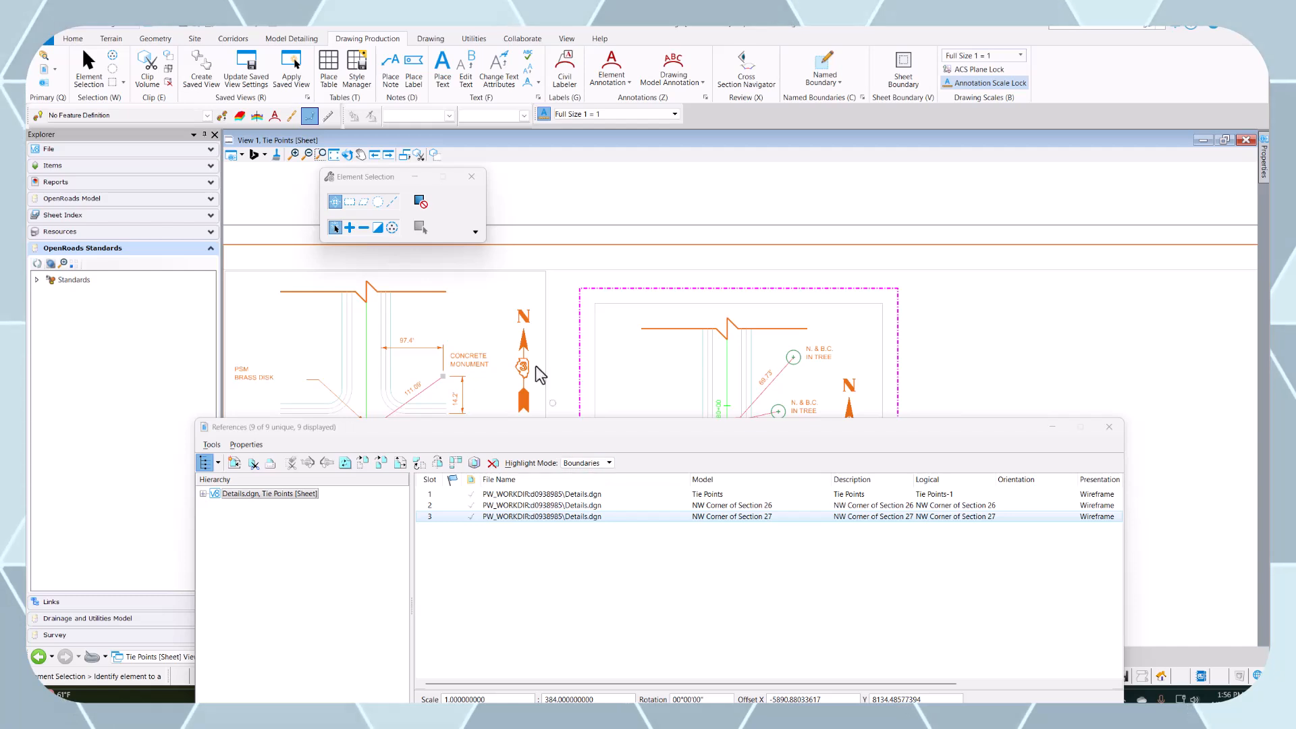
Step: Move the NW Corner of Section 27 reference so its upper-left corner meets tie detail 1's upper-right corner, and close the references list
{"action": "left_click", "coordinate": [431, 39]}
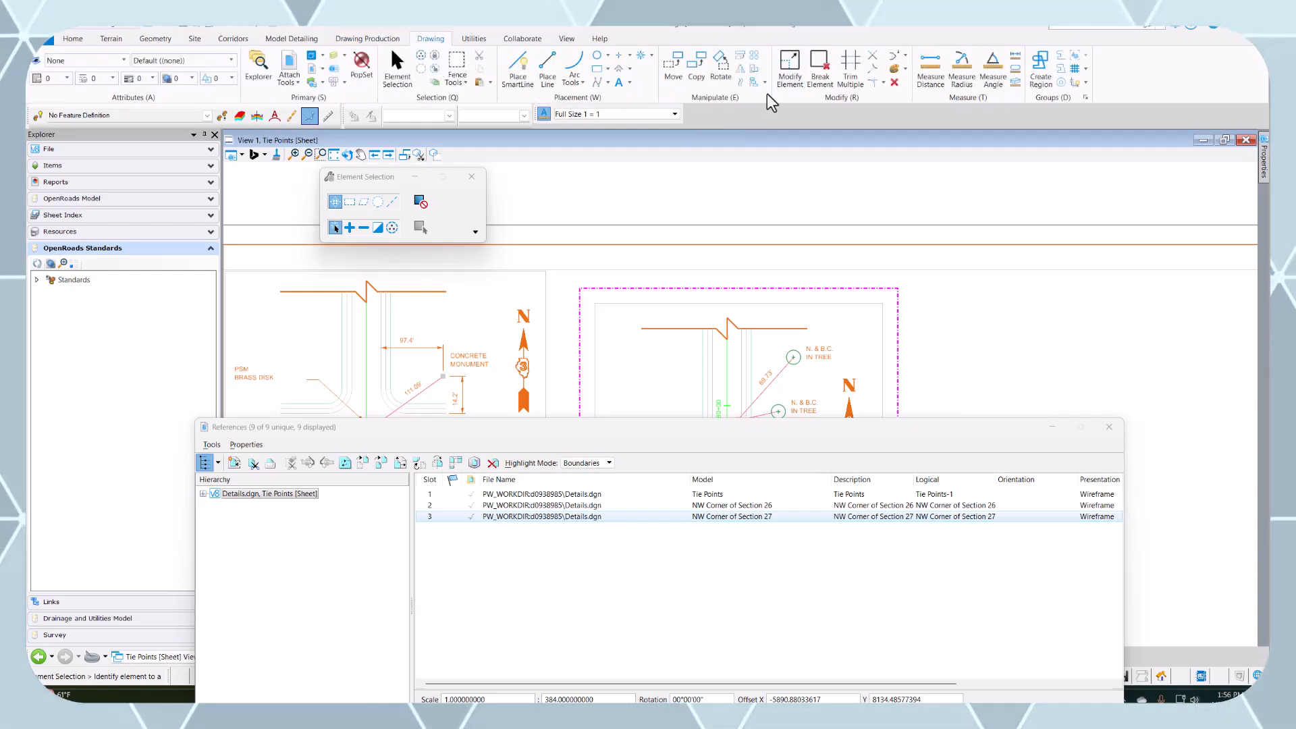
{"action": "left_click", "coordinate": [673, 66]}
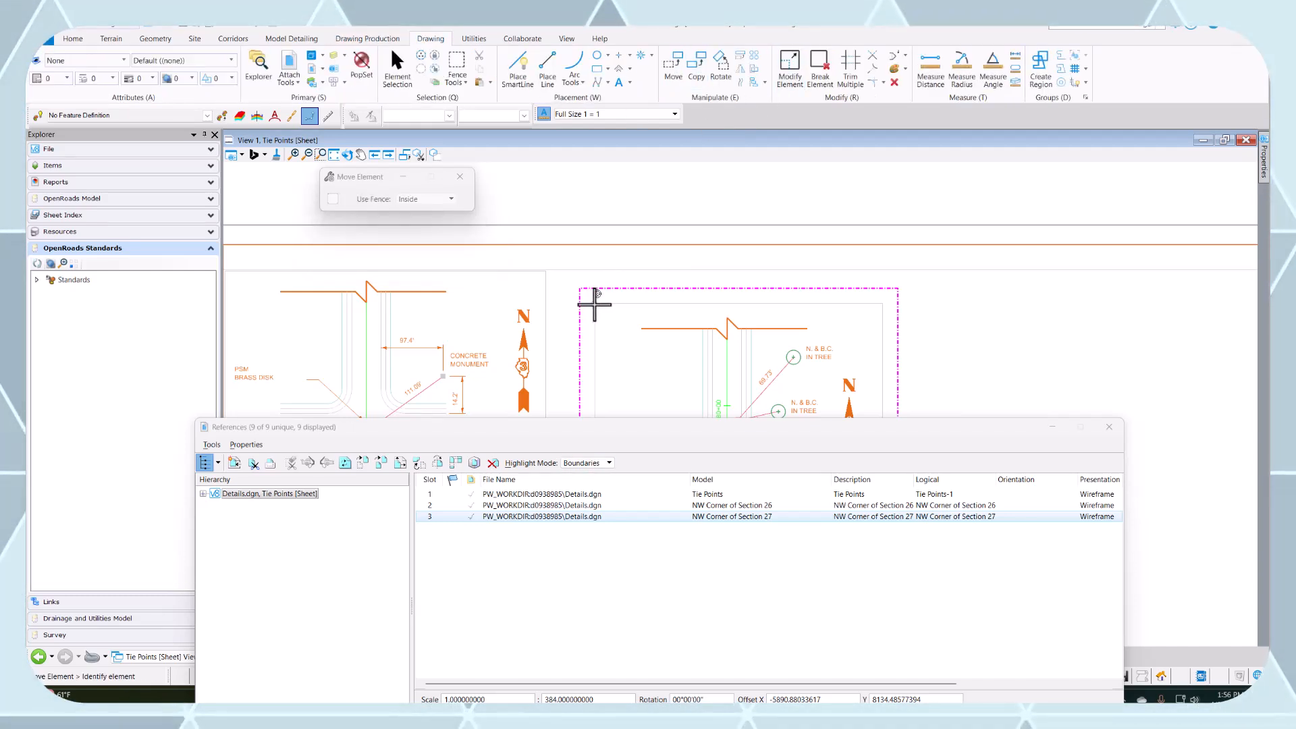
{"action": "left_click", "coordinate": [363, 462]}
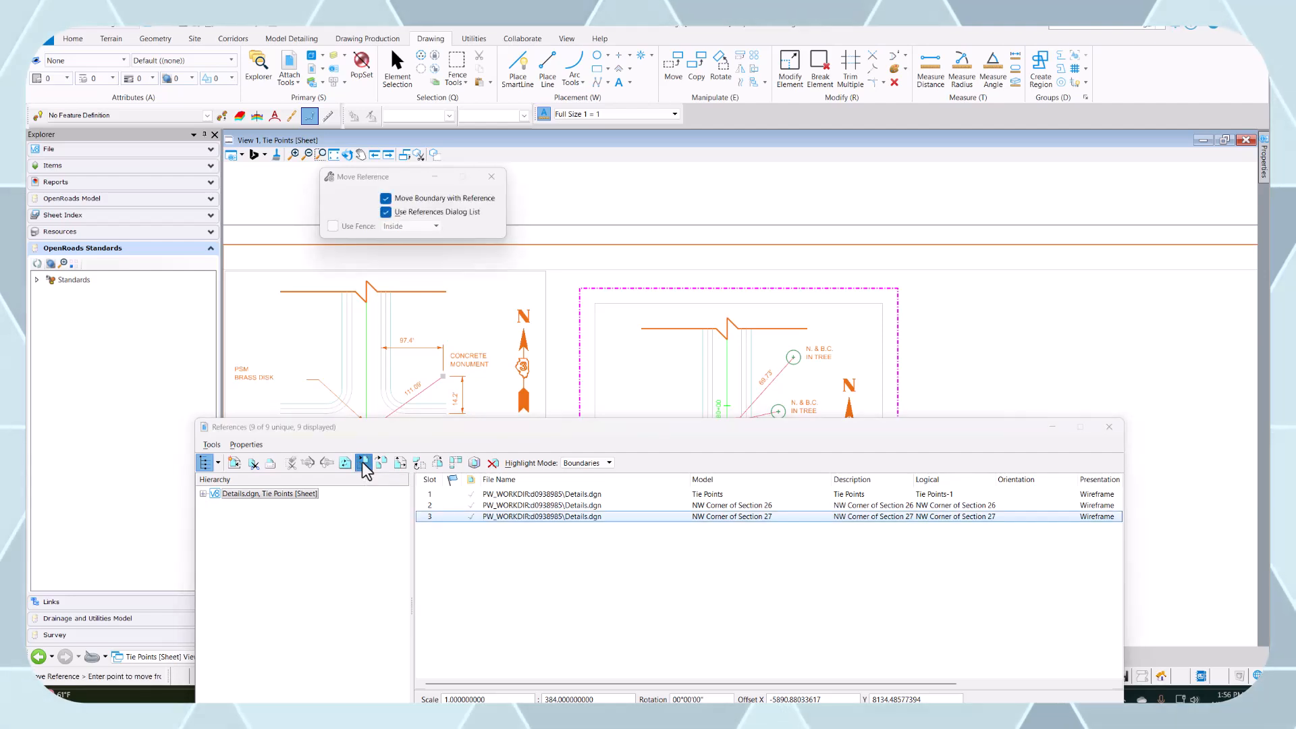
{"action": "left_click", "coordinate": [591, 296]}
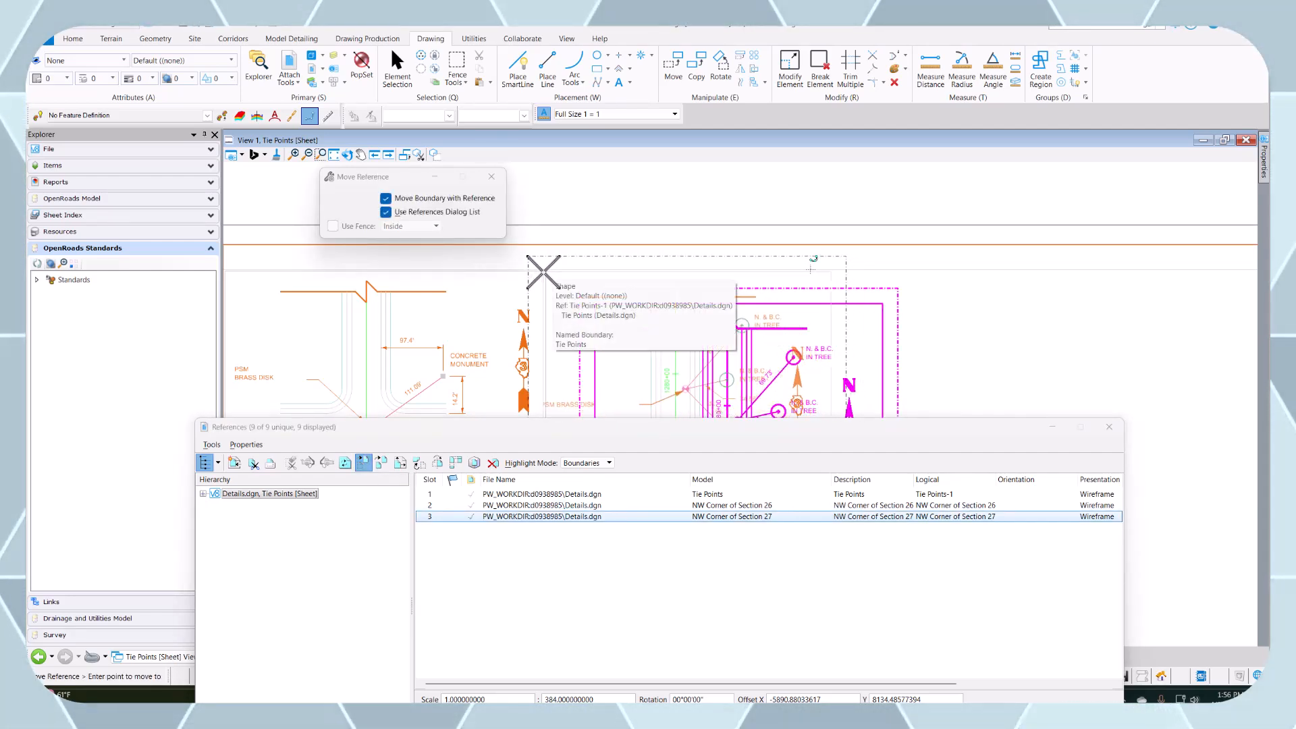
{"action": "scroll", "coordinate": [551, 271], "scroll_direction": "up", "scroll_amount": 4}
{"action": "left_click", "coordinate": [553, 270]}
{"action": "scroll", "coordinate": [568, 283], "scroll_direction": "down", "scroll_amount": 5}
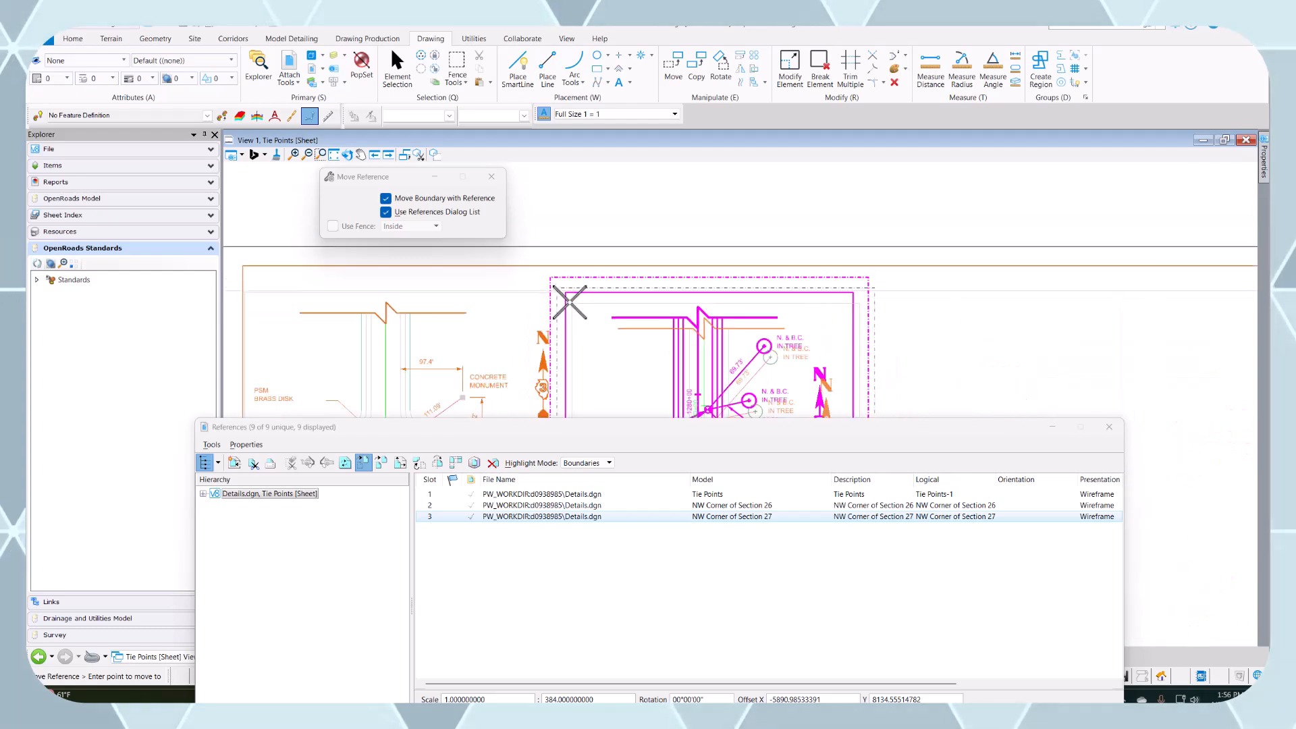
{"action": "right_click", "coordinate": [567, 301]}
{"action": "scroll", "coordinate": [556, 247], "scroll_direction": "down", "scroll_amount": 1}
{"action": "scroll", "coordinate": [556, 248], "scroll_direction": "down", "scroll_amount": 3}
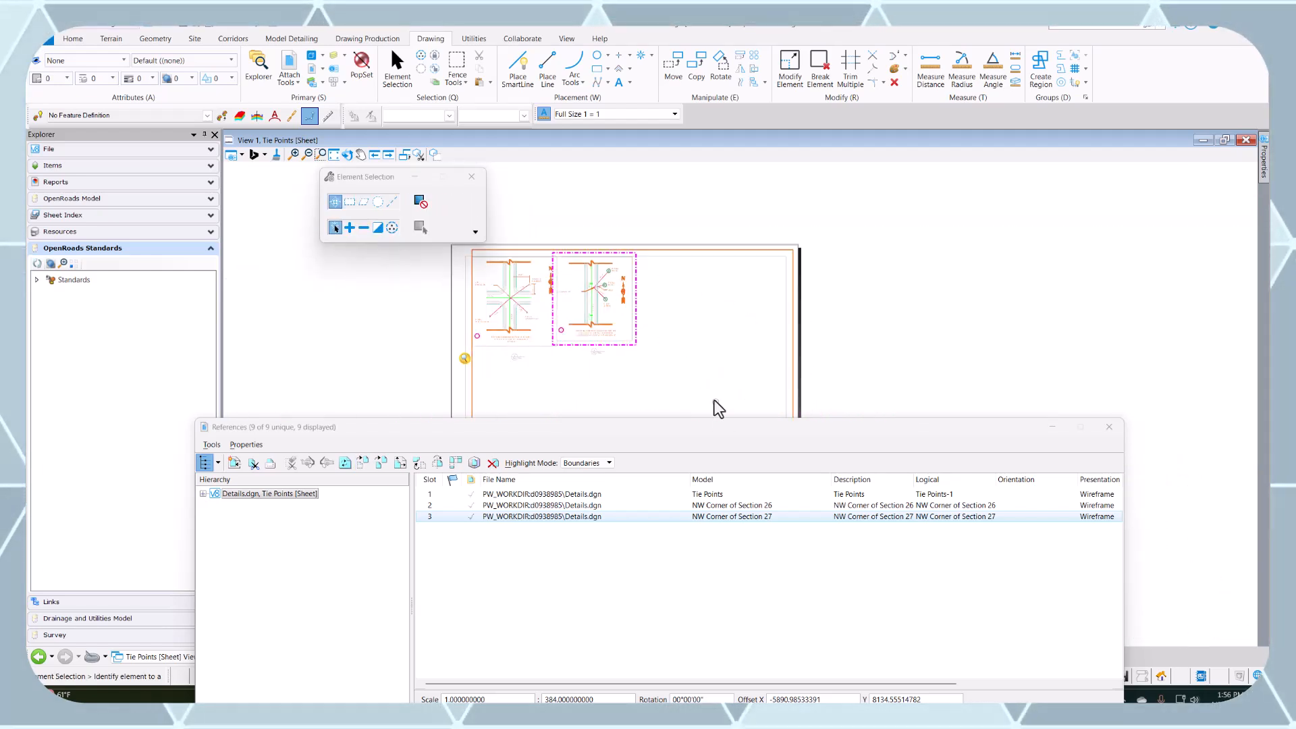
{"action": "left_click", "coordinate": [1109, 427]}
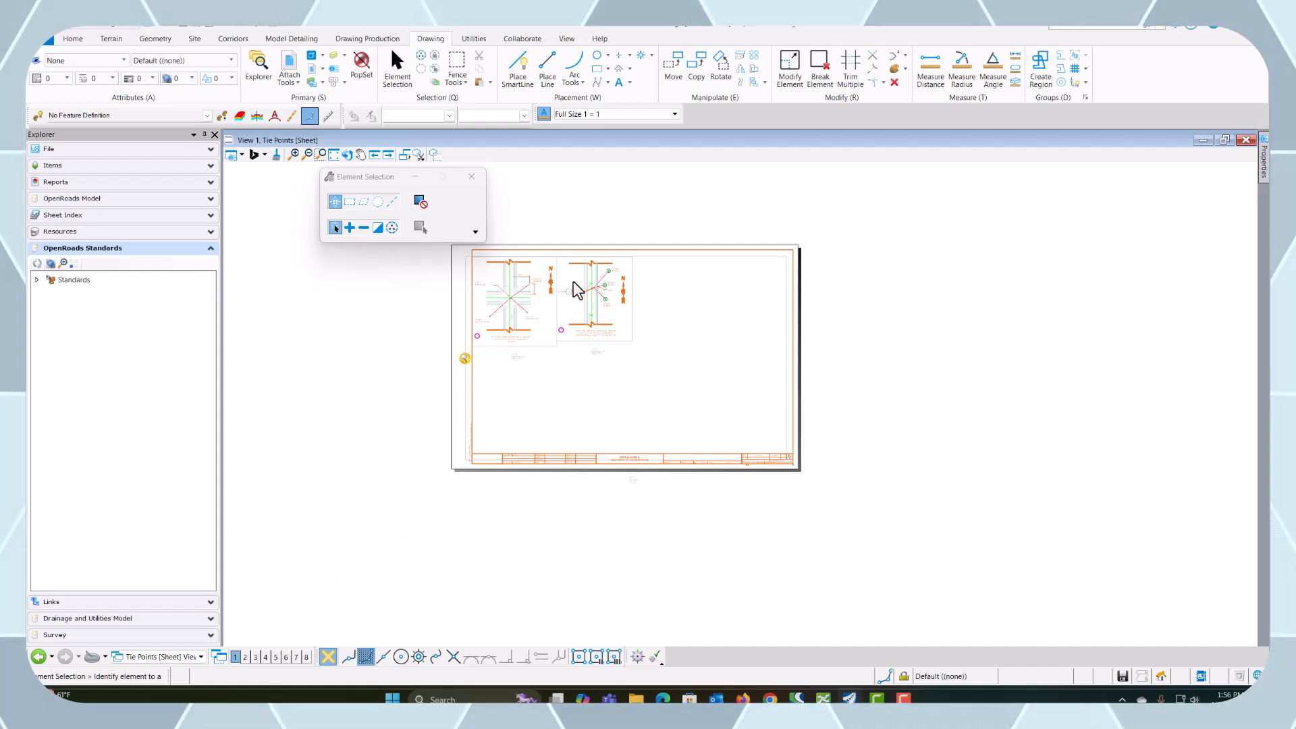
{"action": "scroll", "coordinate": [579, 280], "scroll_direction": "up", "scroll_amount": 2}
{"action": "scroll", "coordinate": [483, 424], "scroll_direction": "up", "scroll_amount": 1}
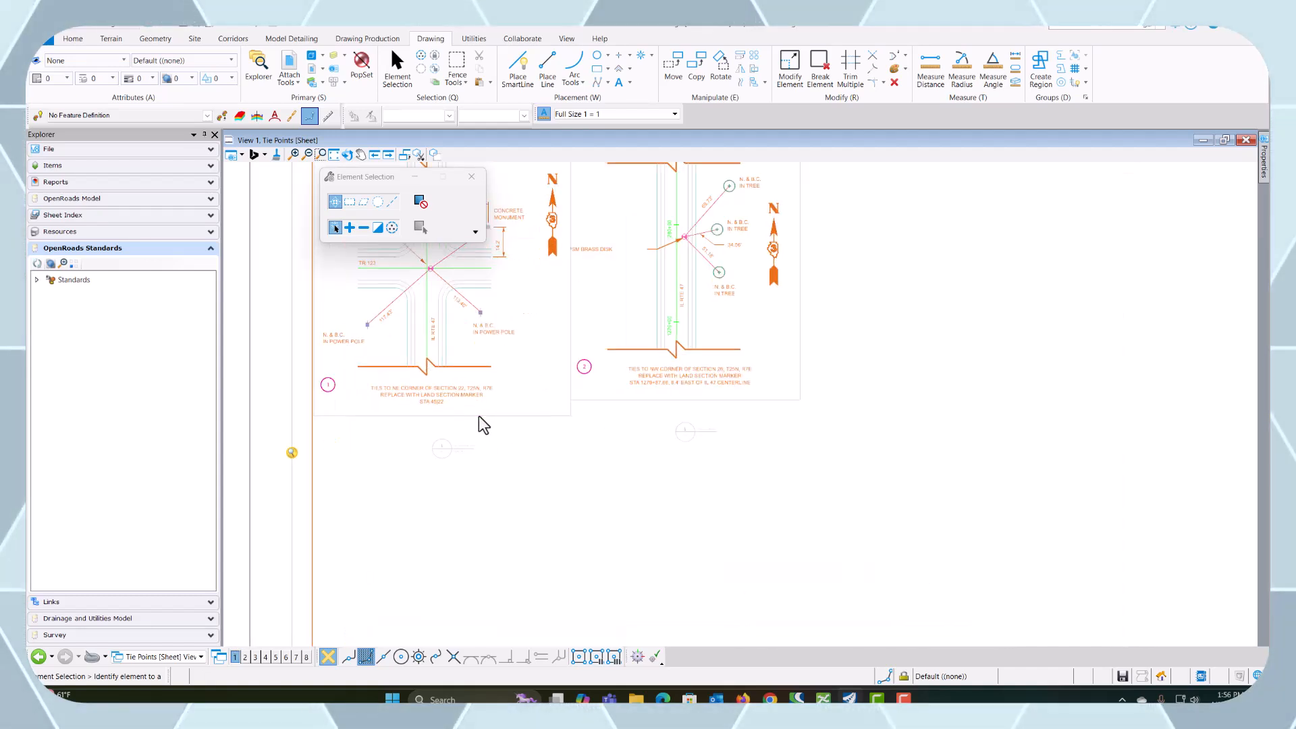
{"action": "scroll", "coordinate": [290, 477], "scroll_direction": "down", "scroll_amount": 3}
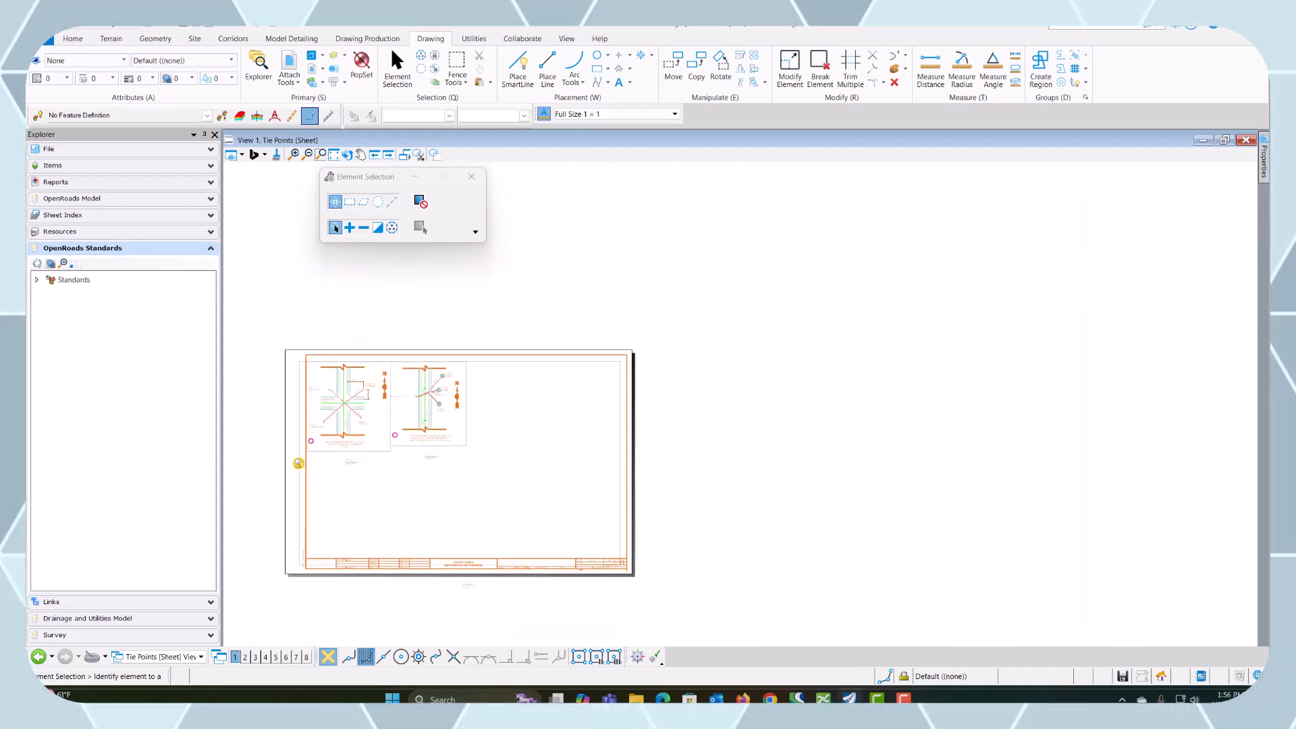
Step: Switch to the Default model and place a two-point named boundary, NW Corner of Section 28, tightly around tie detail 3
{"action": "left_click", "coordinate": [162, 657]}
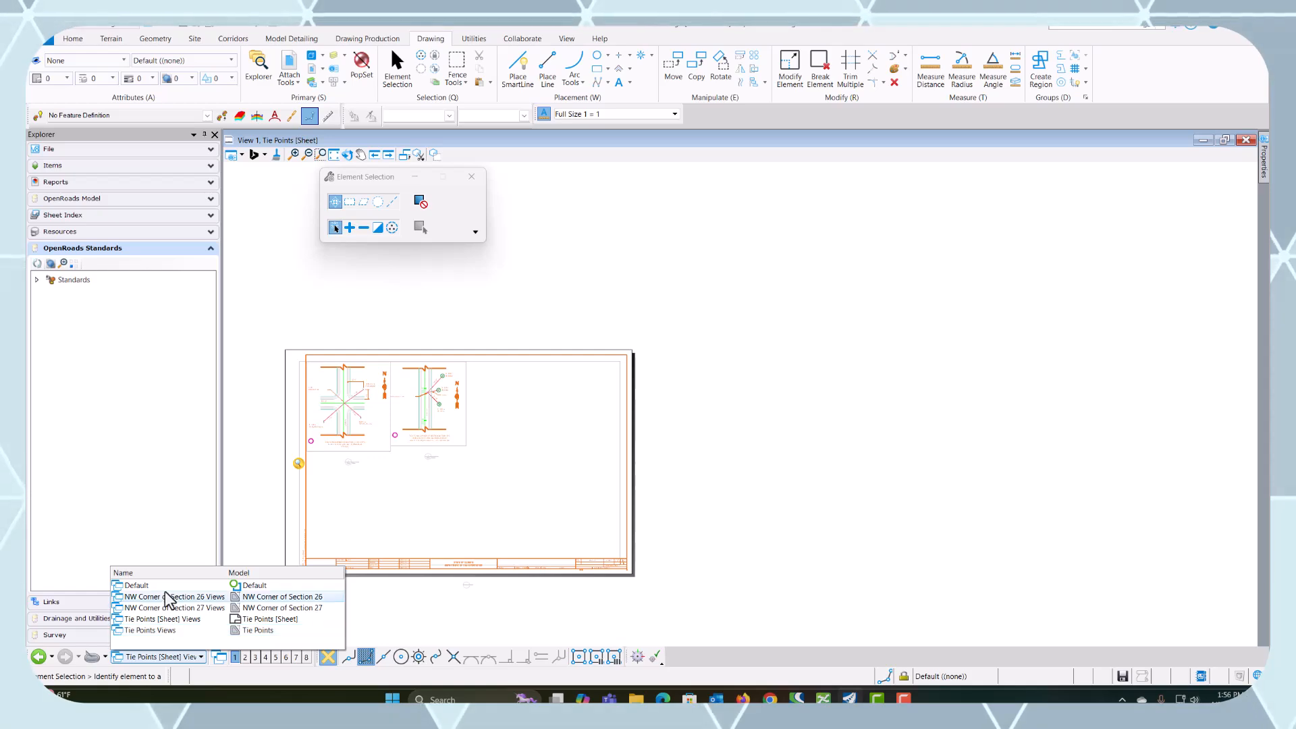
{"action": "left_click", "coordinate": [145, 586]}
{"action": "scroll", "coordinate": [656, 524], "scroll_direction": "up", "scroll_amount": 1}
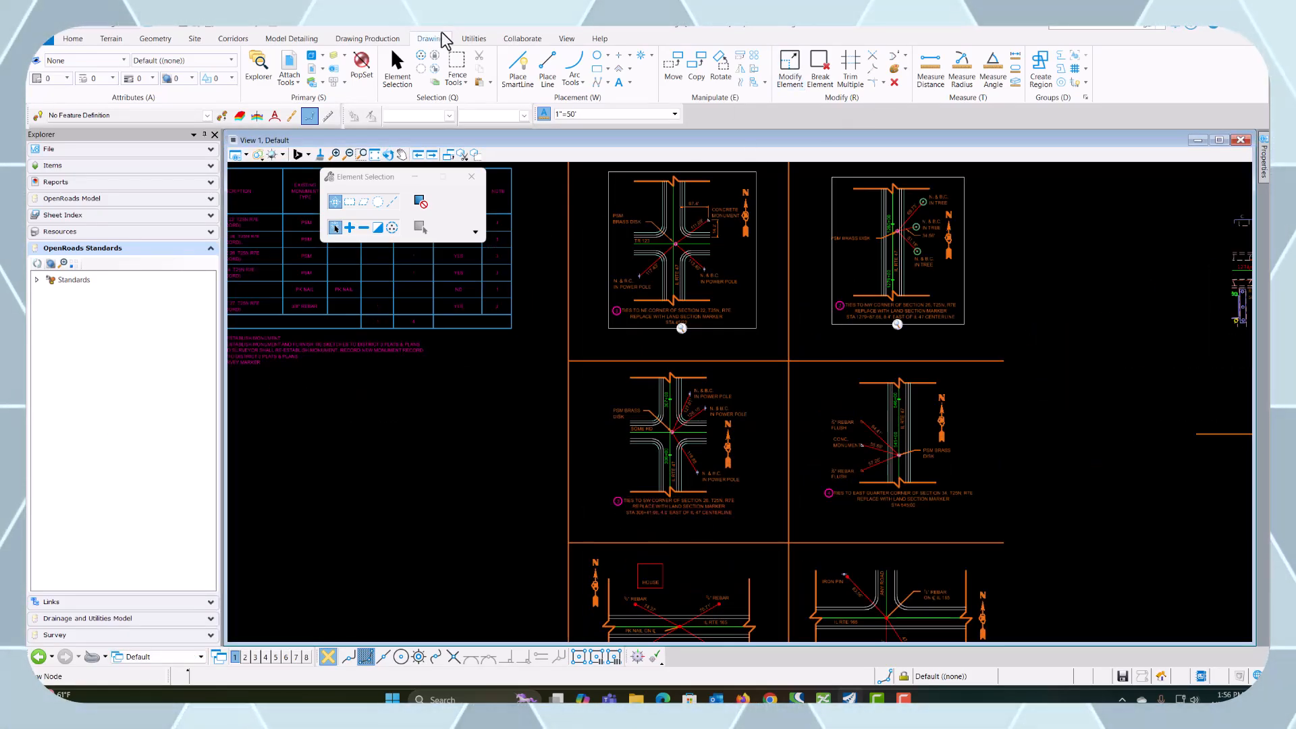
{"action": "left_click", "coordinate": [367, 38]}
{"action": "left_click", "coordinate": [825, 64]}
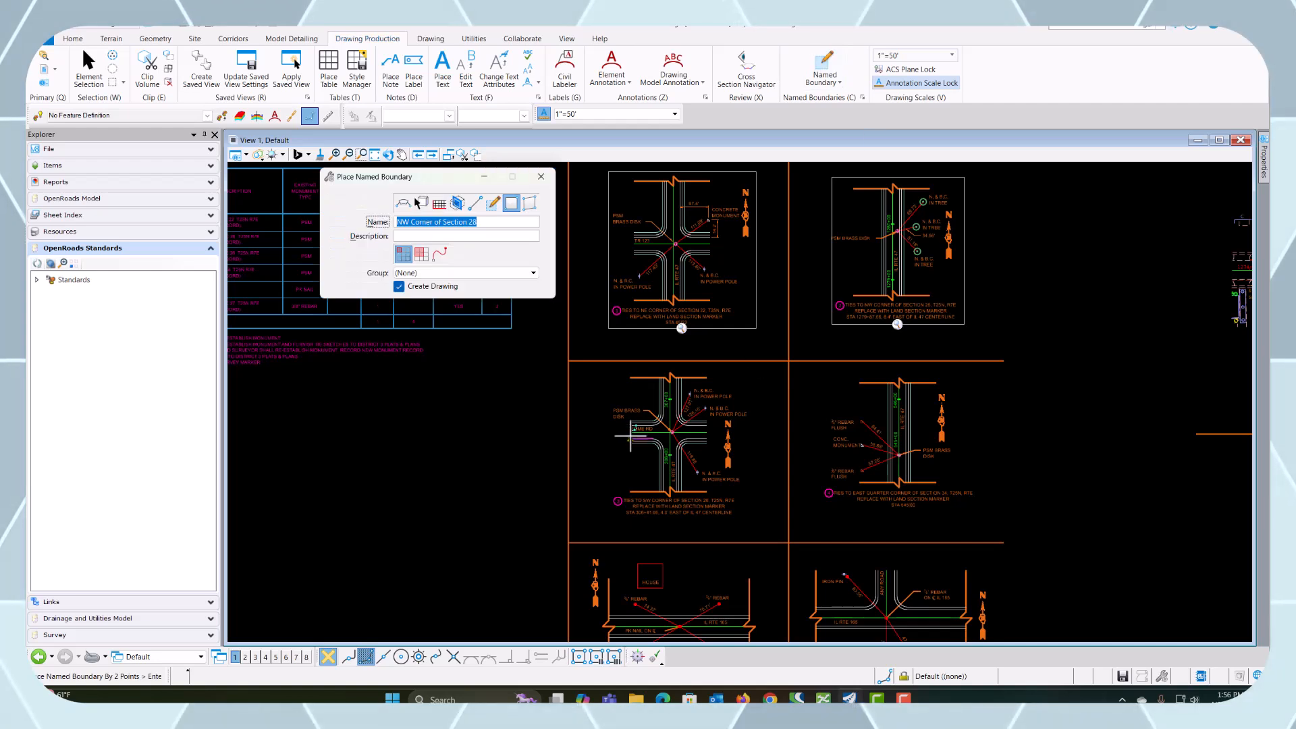
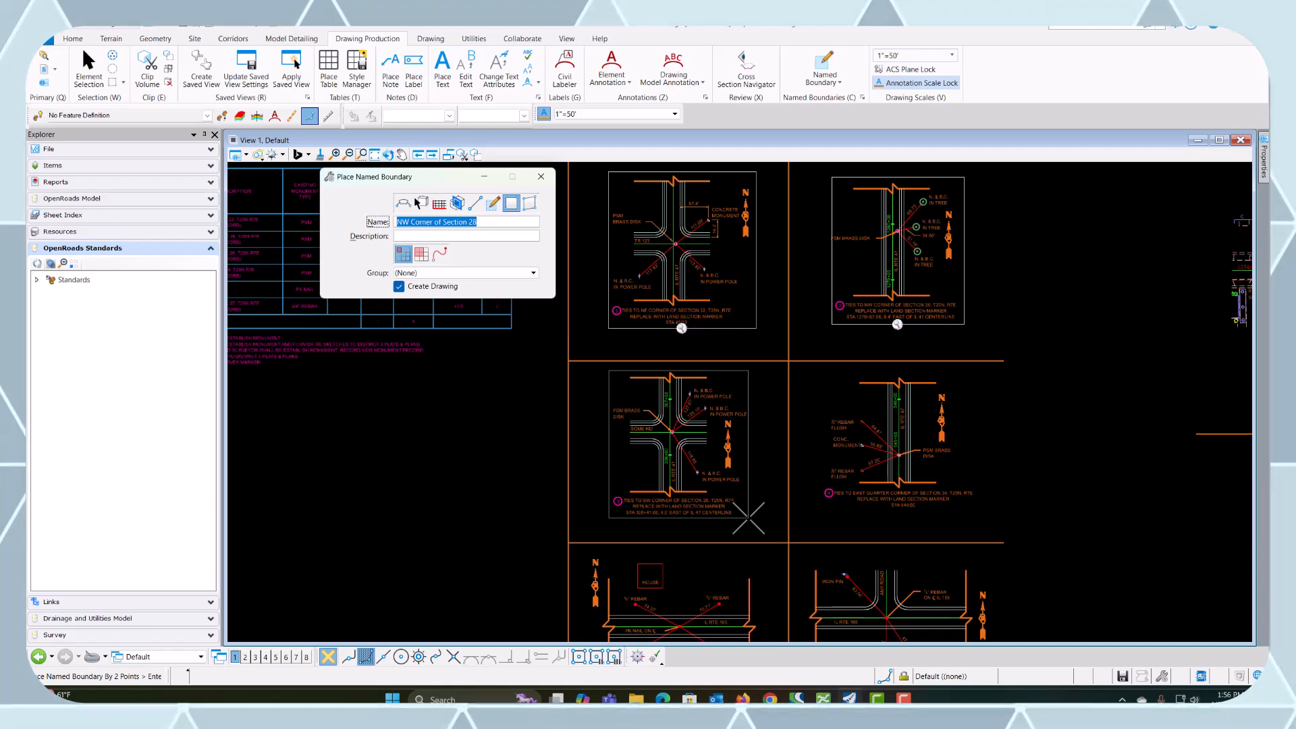
{"action": "left_click", "coordinate": [514, 445]}
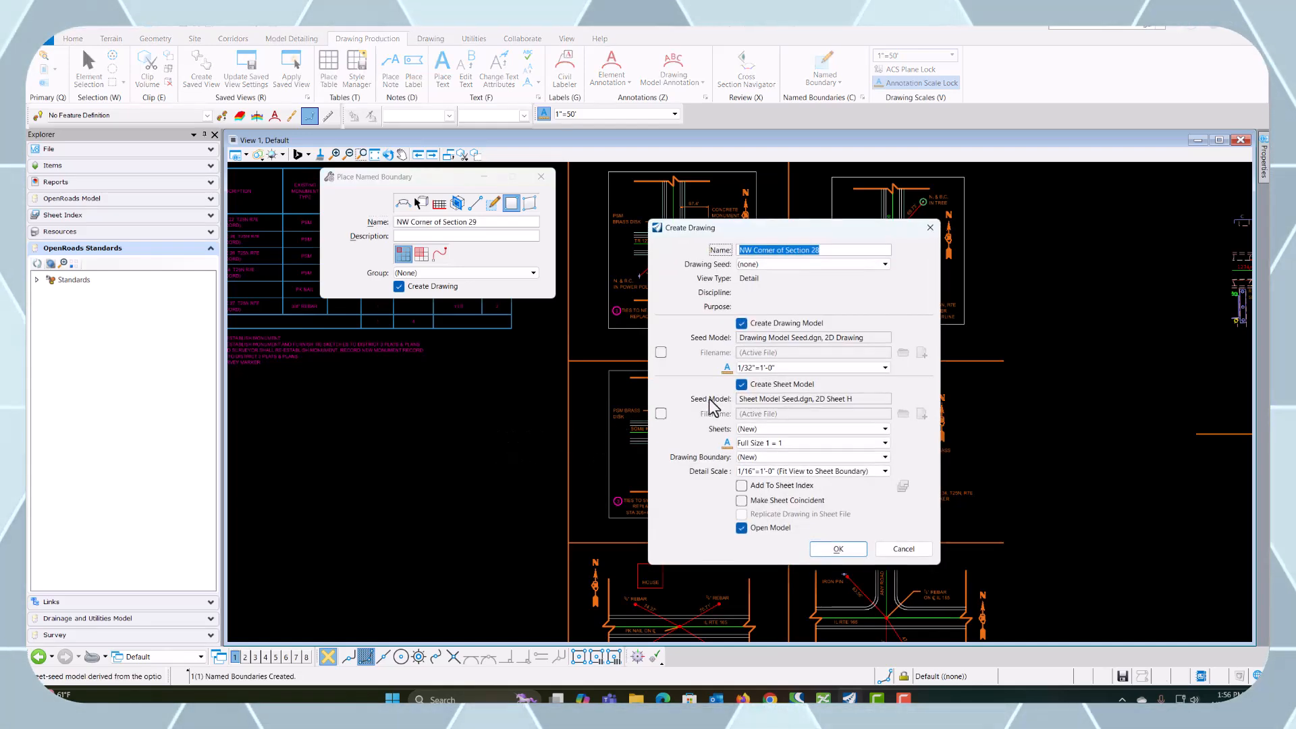
Step: Create the NW Corner of Section 28 drawing on the existing Tie Points sheet at a 1/32"=1'-0" detail scale
{"action": "left_click", "coordinate": [765, 472]}
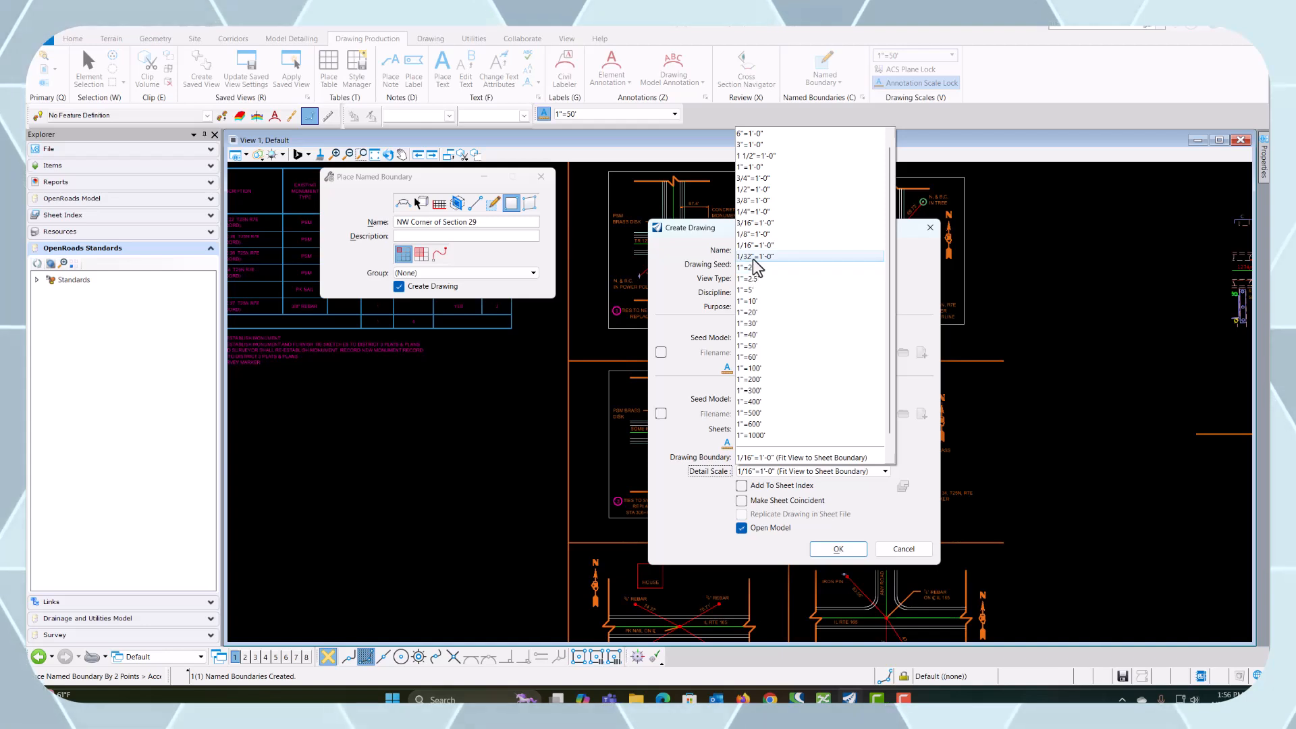
{"action": "left_click", "coordinate": [755, 258]}
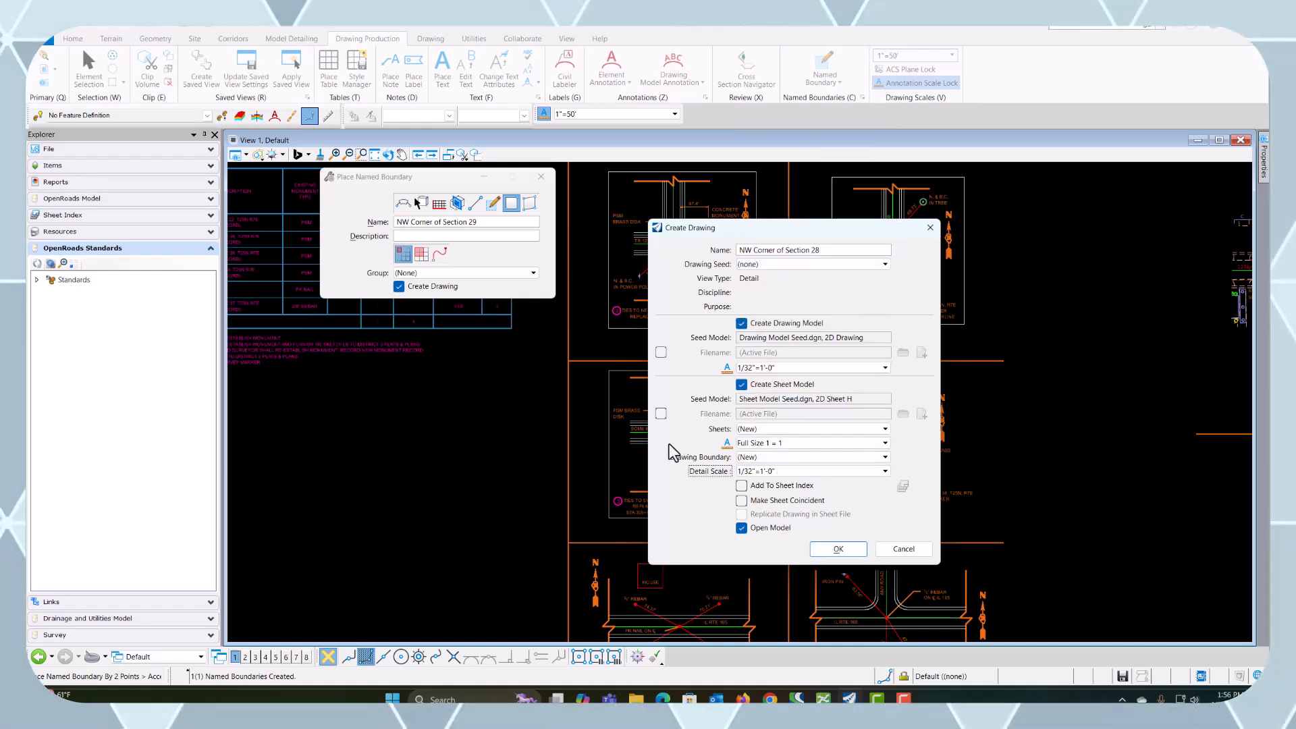
{"action": "left_click", "coordinate": [763, 430]}
{"action": "left_click", "coordinate": [757, 455]}
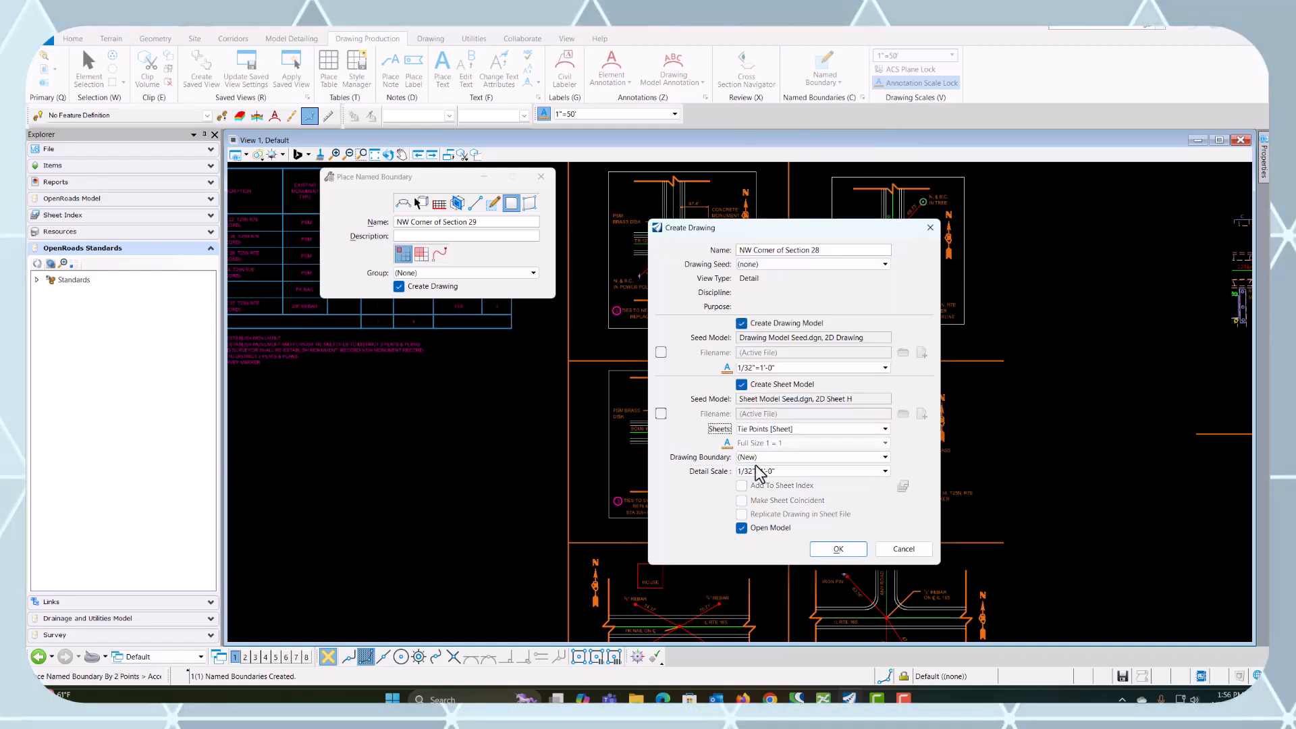
{"action": "left_click", "coordinate": [837, 549]}
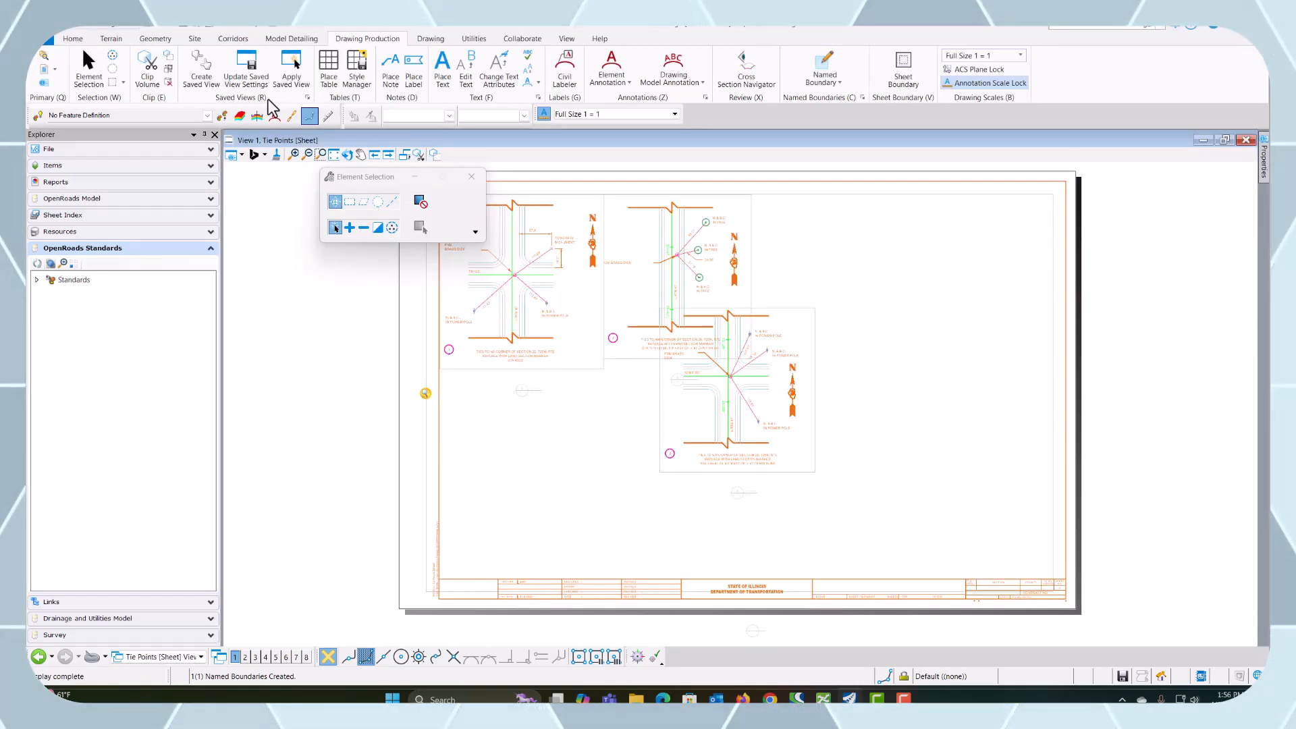
Step: Move the NW Corner of Section 28 reference with its boundary directly below tie detail 1, aligning their right edges, and close the references list
{"action": "left_click", "coordinate": [43, 71]}
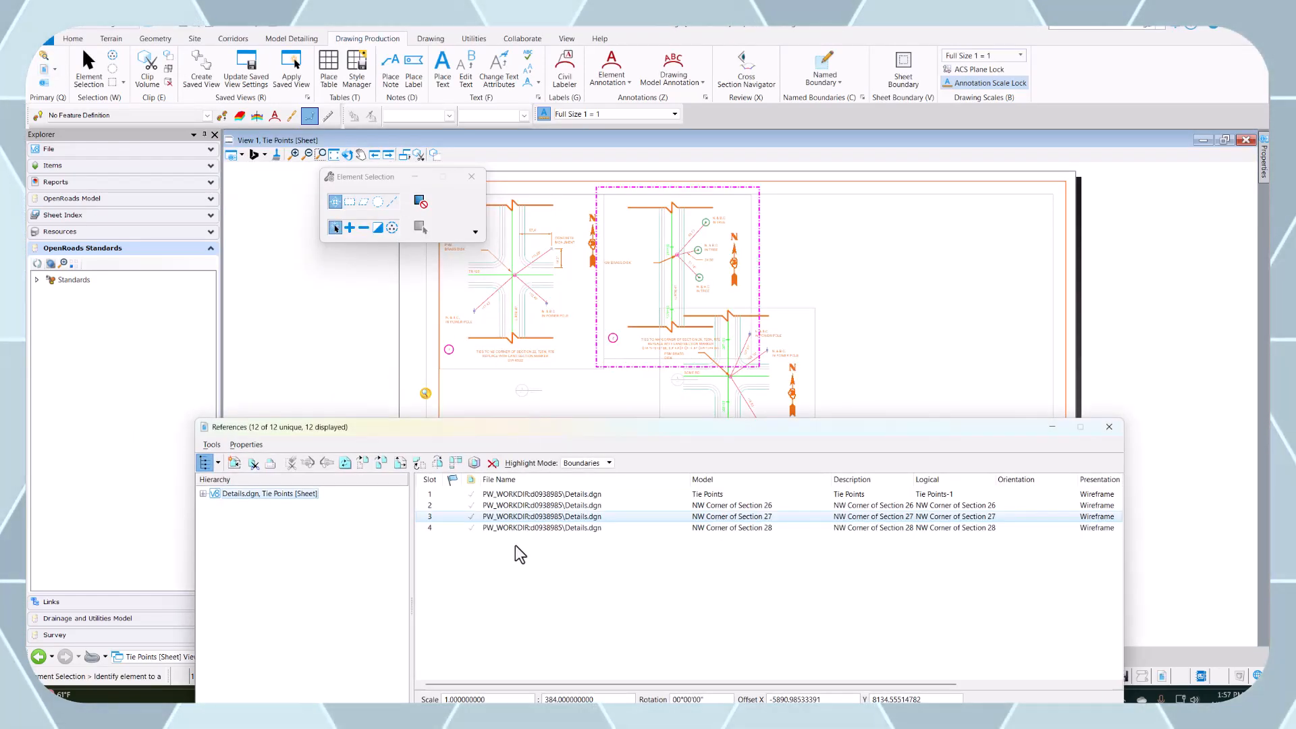
{"action": "left_click", "coordinate": [540, 529]}
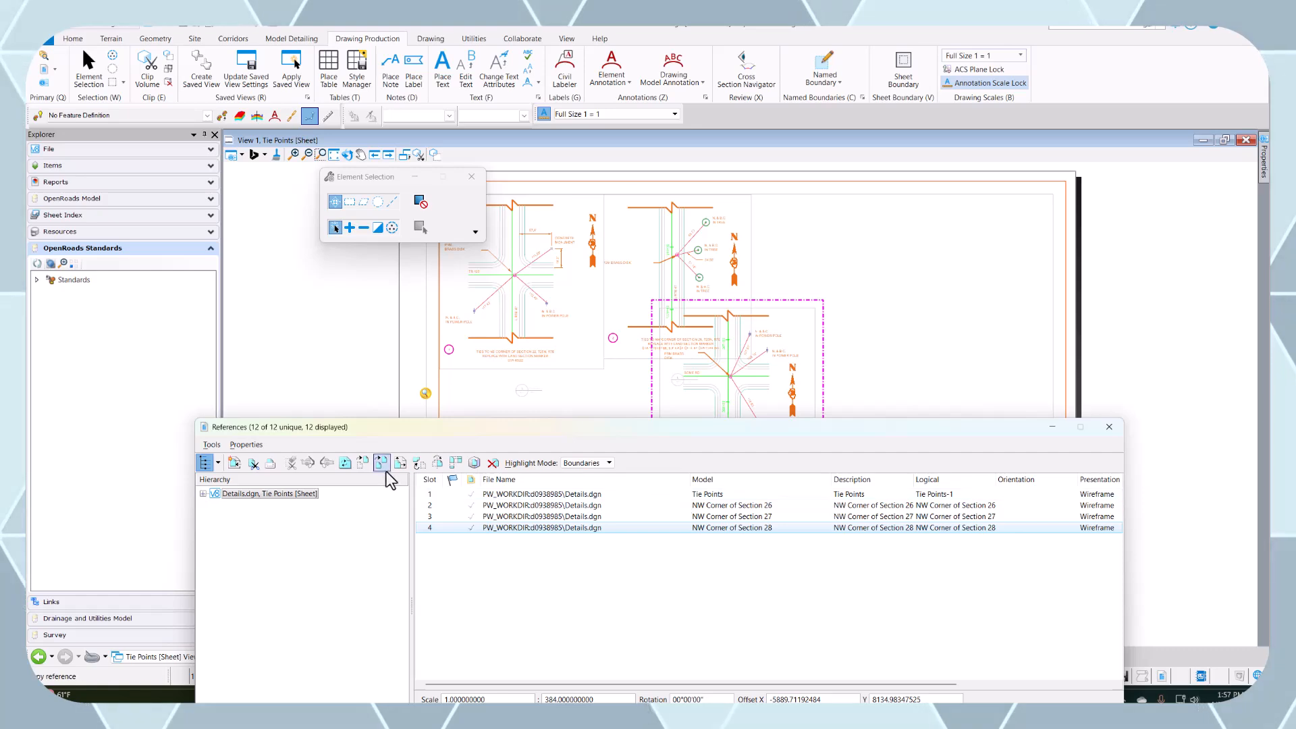
{"action": "left_click", "coordinate": [364, 463]}
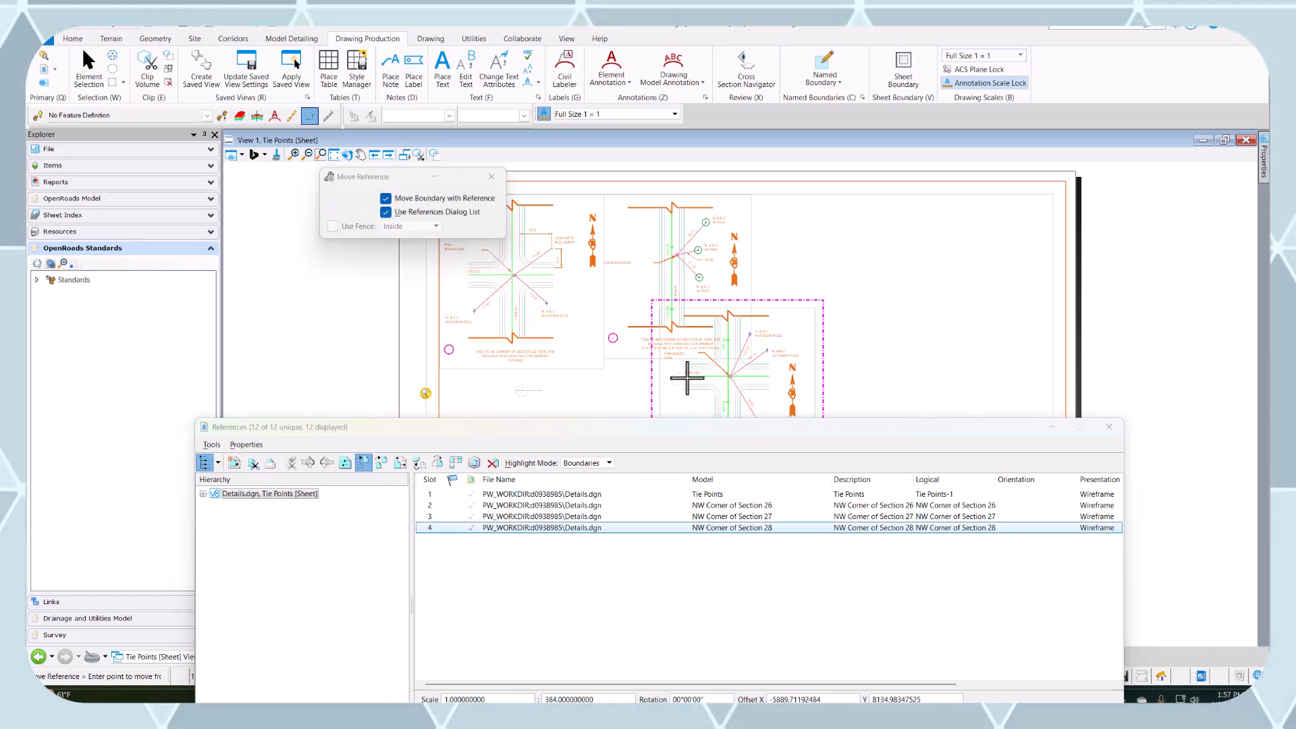
{"action": "left_click", "coordinate": [825, 295]}
{"action": "scroll", "coordinate": [913, 242], "scroll_direction": "down", "scroll_amount": 5}
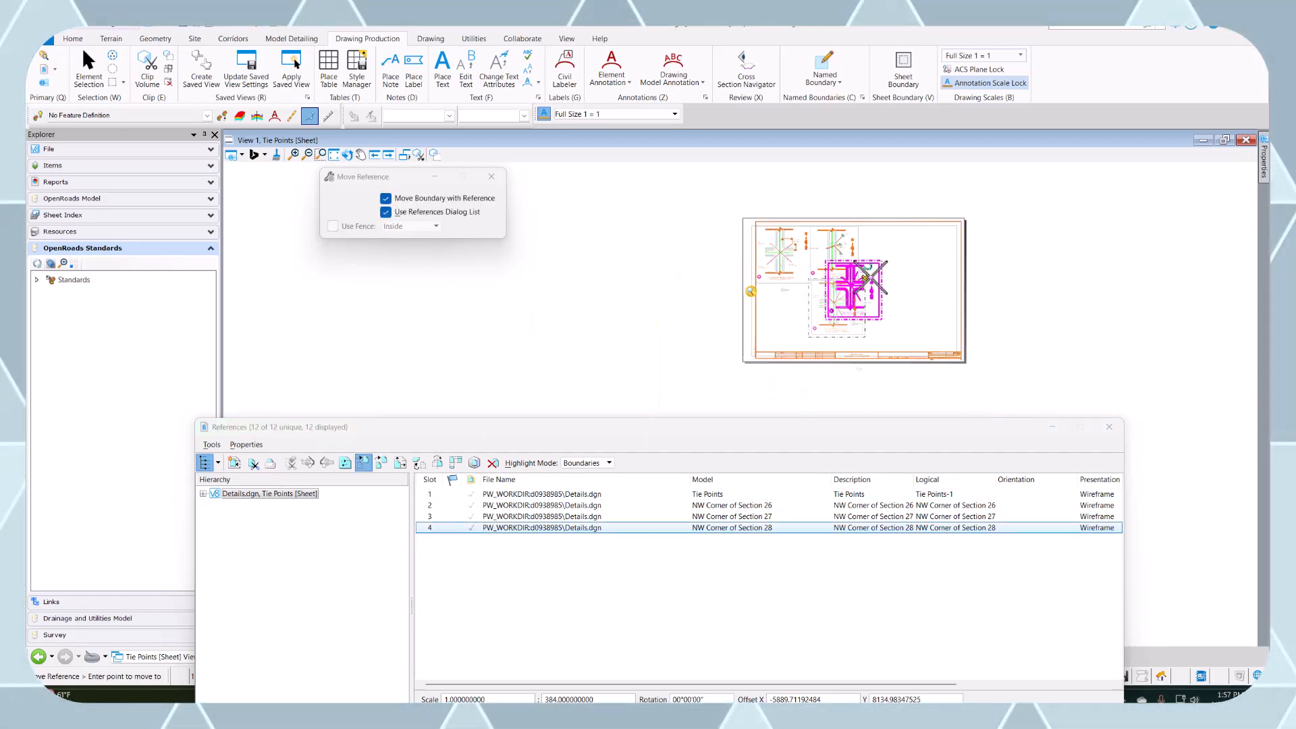
{"action": "scroll", "coordinate": [844, 283], "scroll_direction": "up", "scroll_amount": 4}
{"action": "scroll", "coordinate": [854, 251], "scroll_direction": "down", "scroll_amount": 1}
{"action": "scroll", "coordinate": [801, 296], "scroll_direction": "up", "scroll_amount": 1}
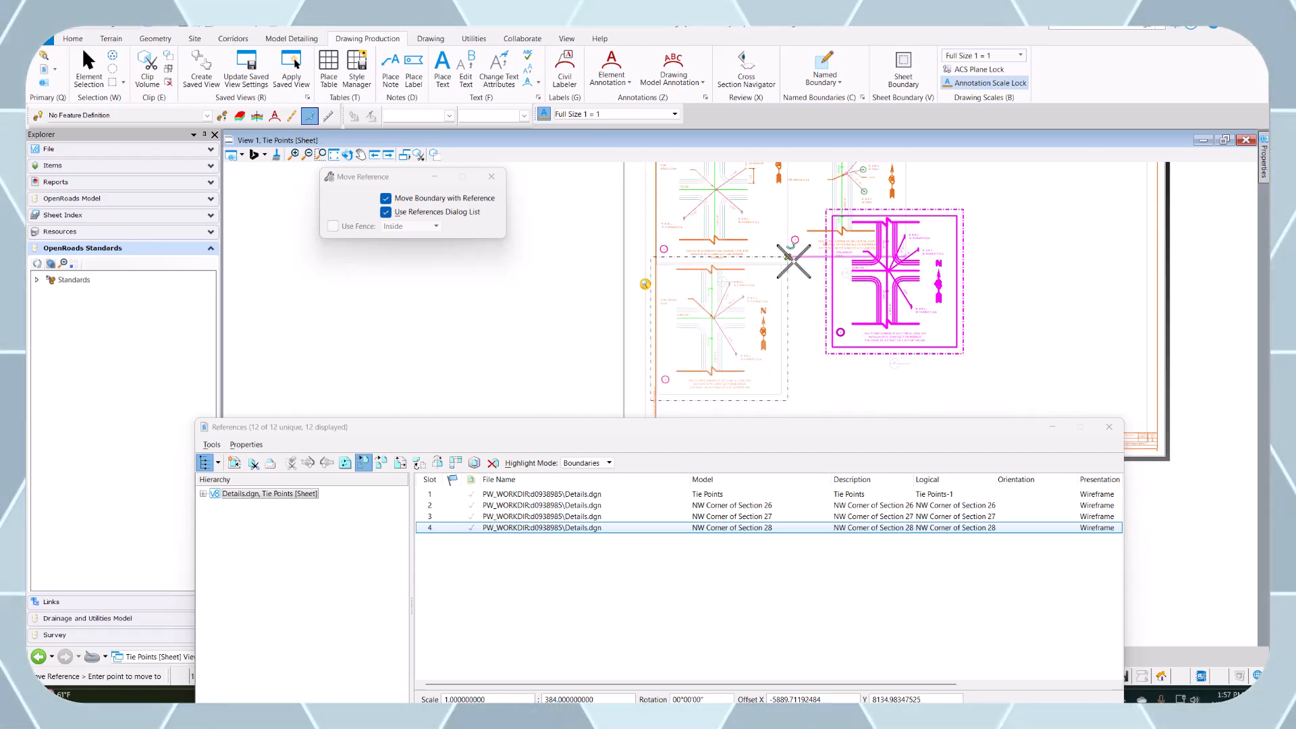
{"action": "scroll", "coordinate": [793, 262], "scroll_direction": "up", "scroll_amount": 3}
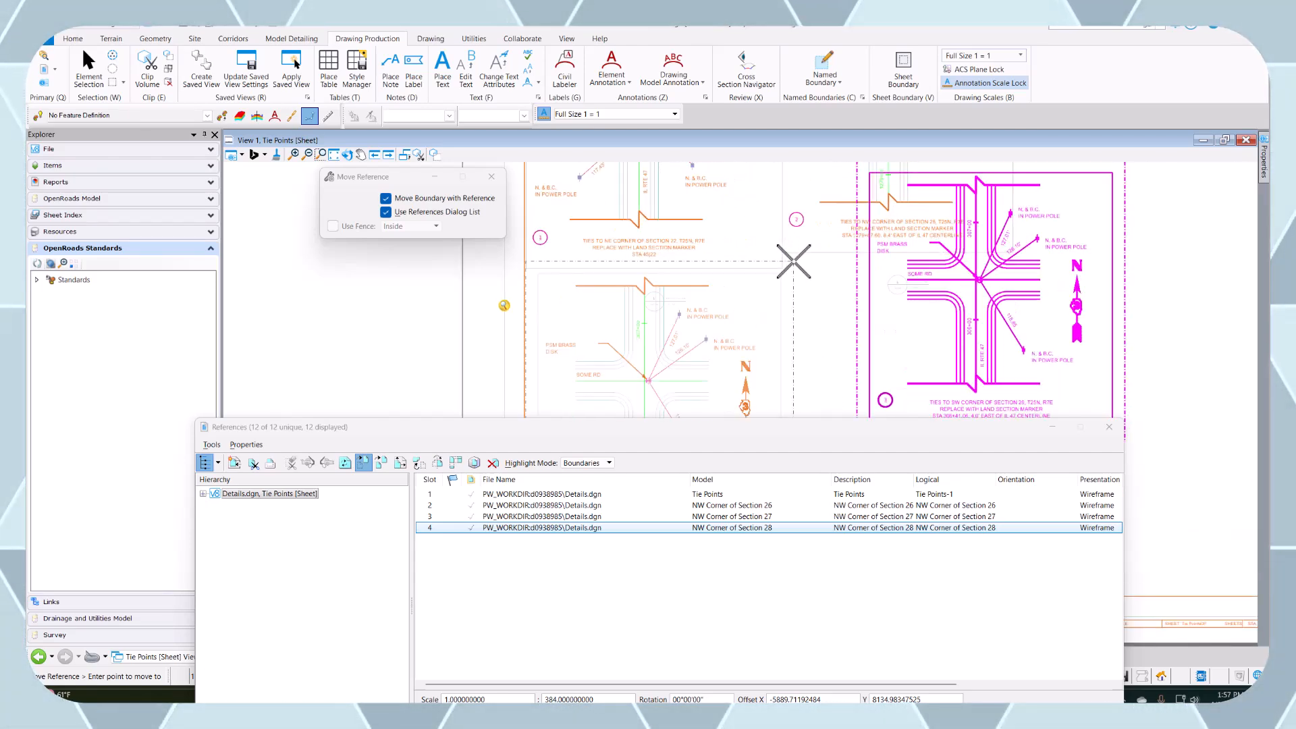
{"action": "scroll", "coordinate": [794, 261], "scroll_direction": "up", "scroll_amount": 3}
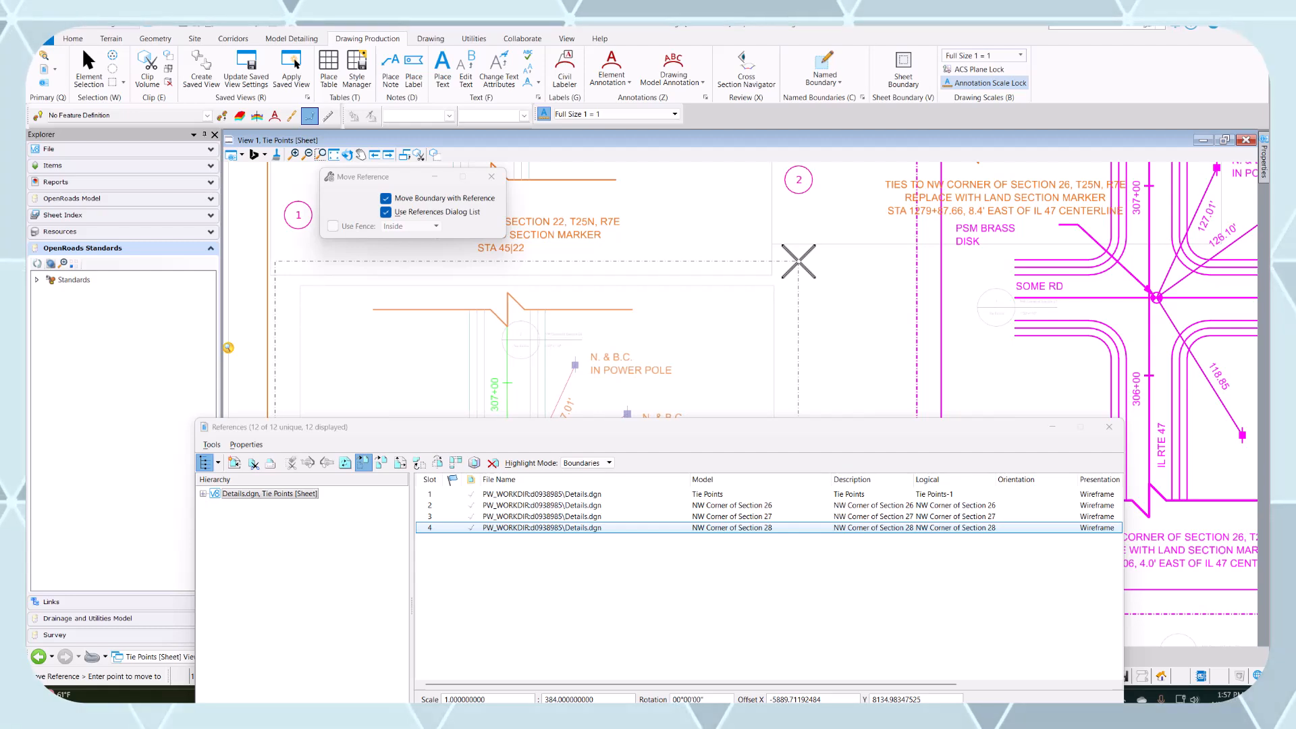
{"action": "left_click", "coordinate": [797, 261]}
{"action": "scroll", "coordinate": [832, 285], "scroll_direction": "down", "scroll_amount": 5}
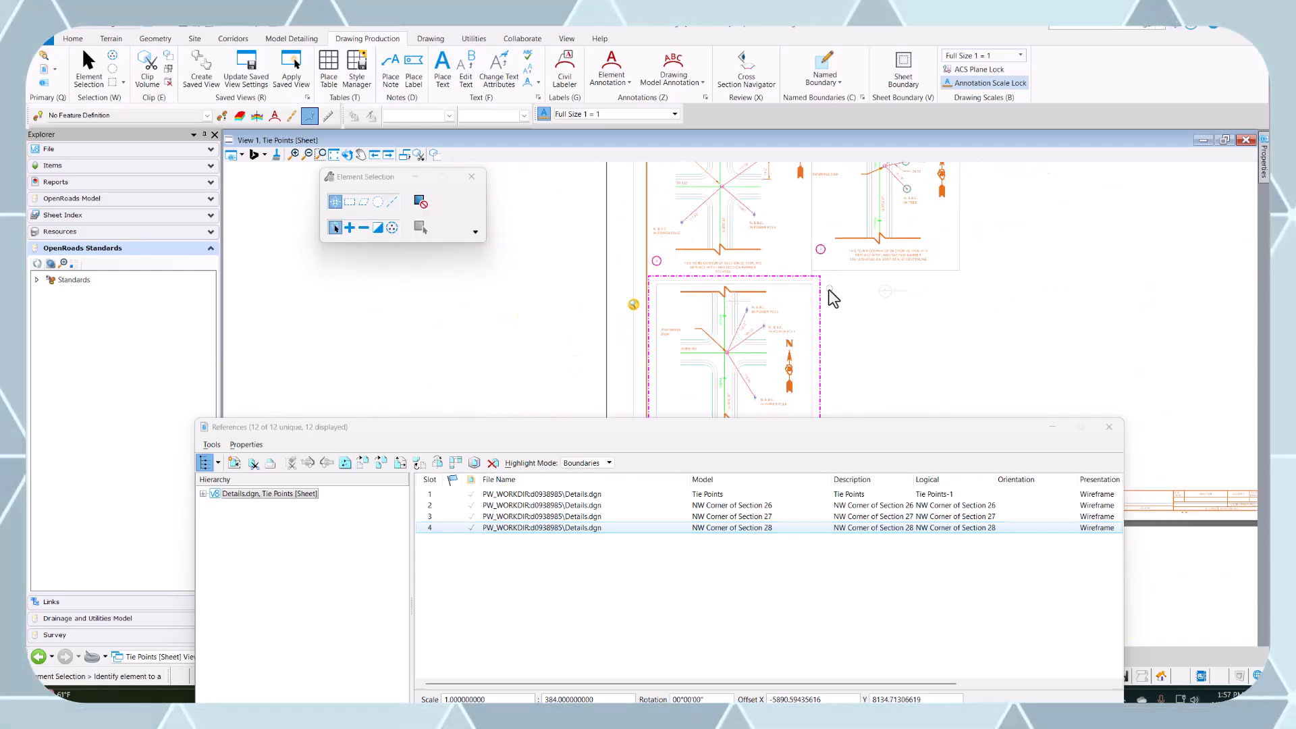
{"action": "left_click", "coordinate": [1107, 431]}
{"action": "scroll", "coordinate": [831, 265], "scroll_direction": "up", "scroll_amount": 2}
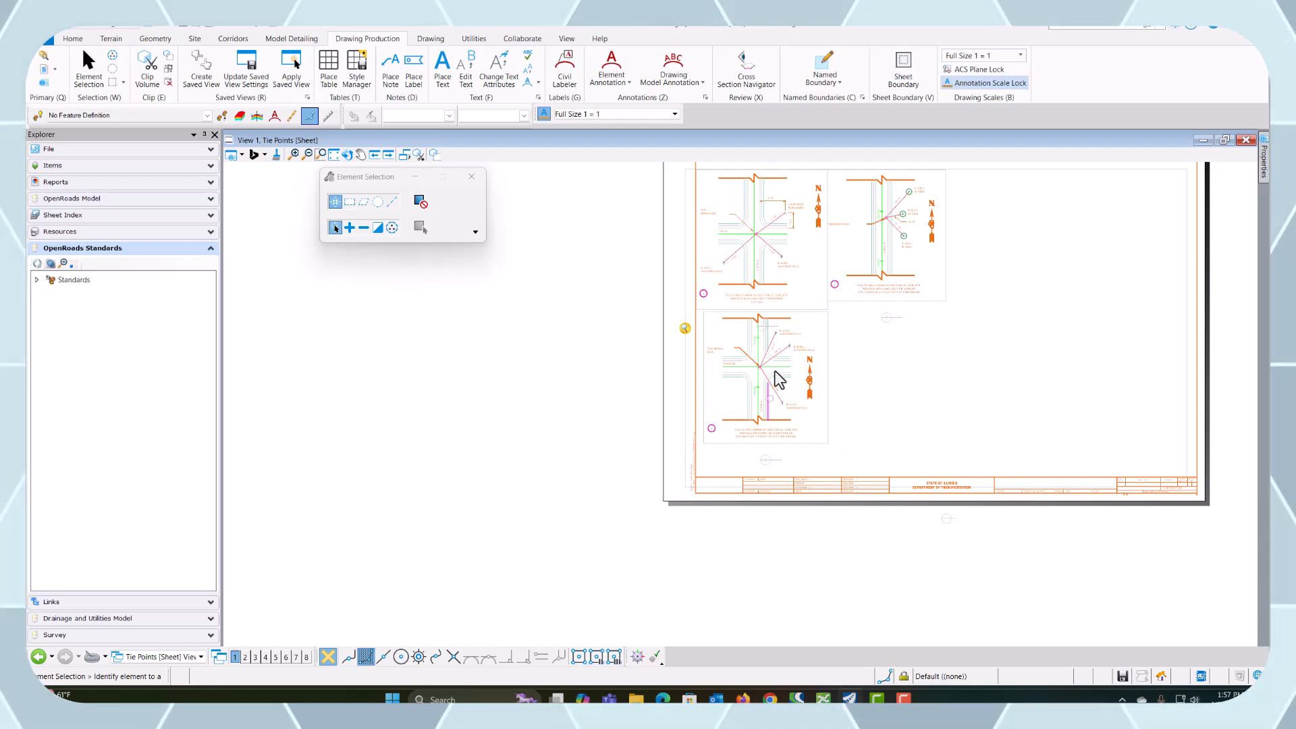
{"action": "scroll", "coordinate": [1192, 626], "scroll_direction": "down", "scroll_amount": 1}
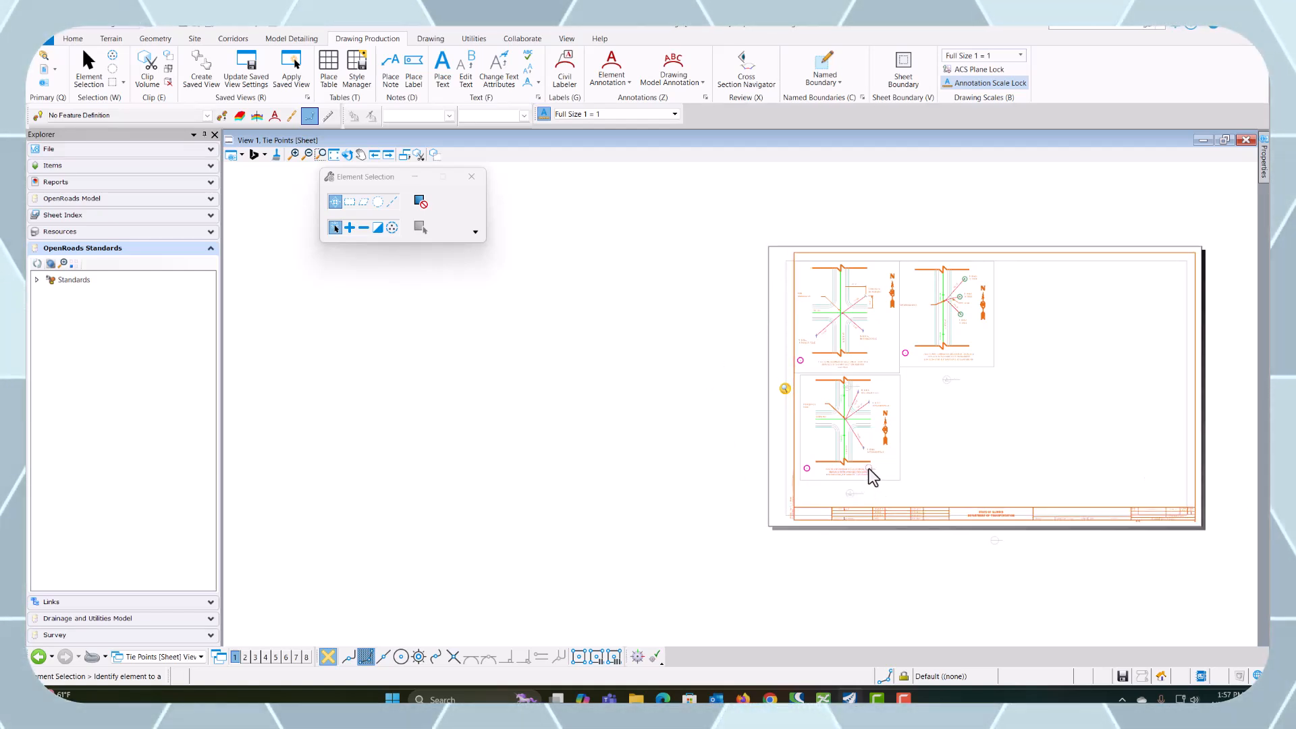
Step: Switch back to the Default model, where the alignment ties and benchmarks are drawn
{"action": "mouse_move", "coordinate": [873, 476]}
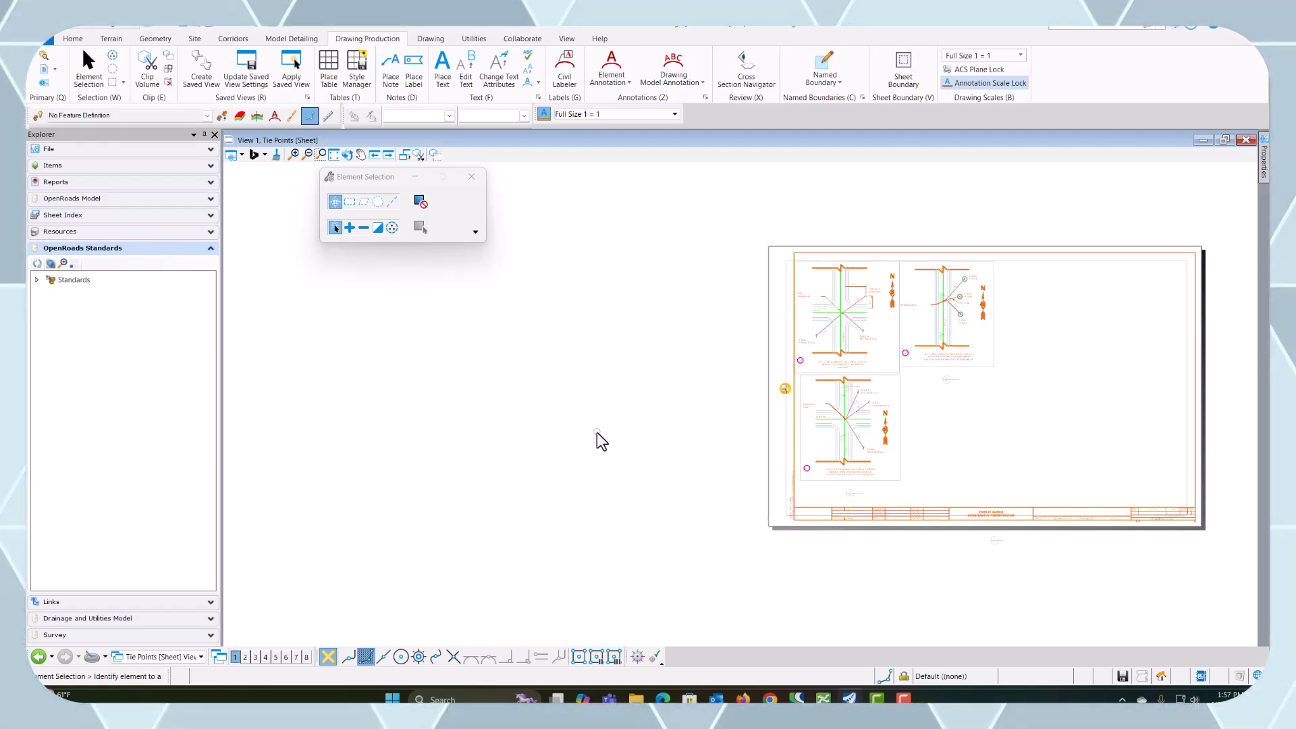
{"action": "scroll", "coordinate": [587, 443], "scroll_direction": "down", "scroll_amount": 4}
{"action": "scroll", "coordinate": [881, 481], "scroll_direction": "up", "scroll_amount": 2}
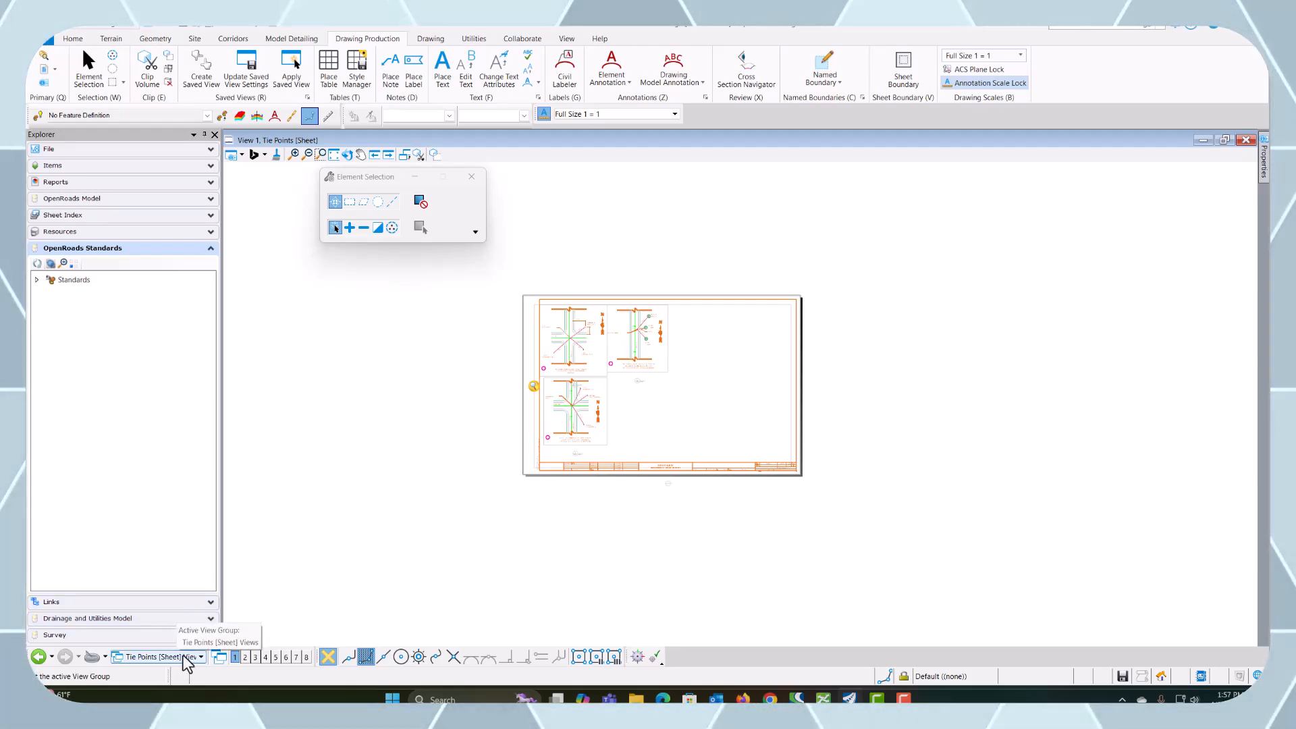
{"action": "left_click", "coordinate": [160, 658]}
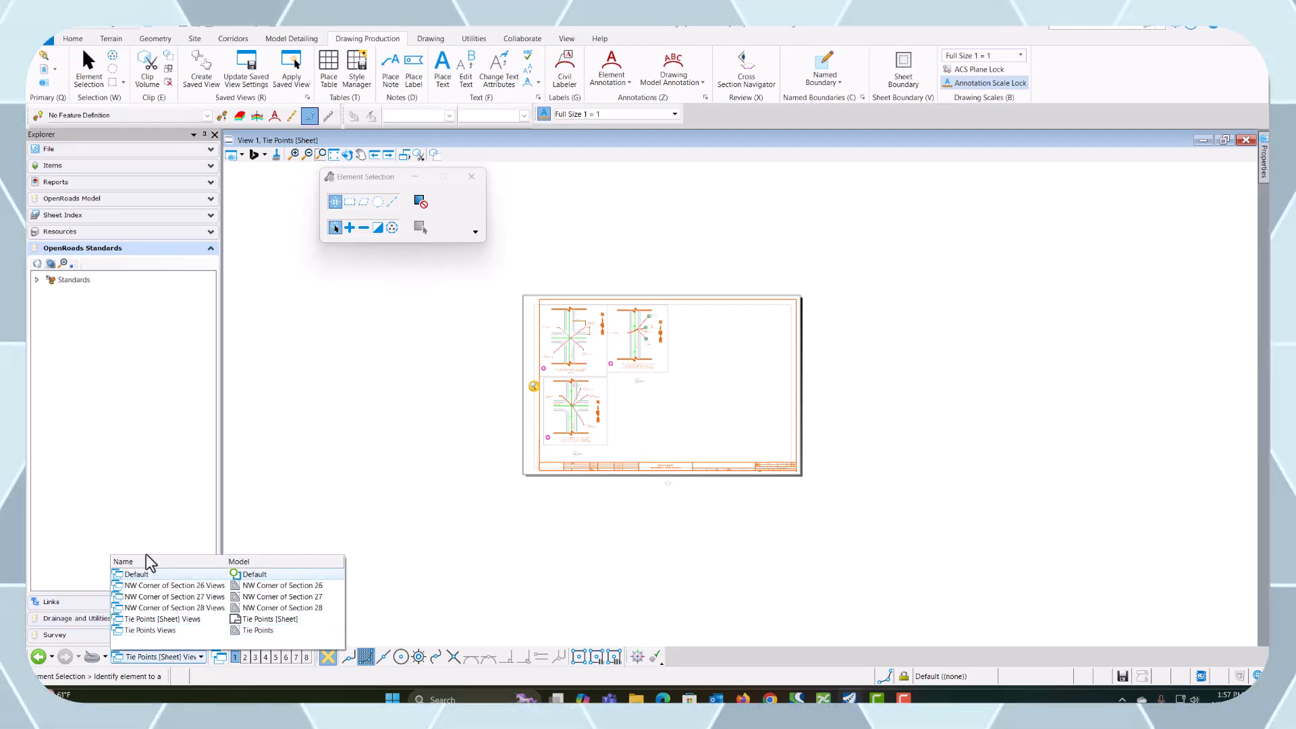
{"action": "left_click", "coordinate": [146, 563]}
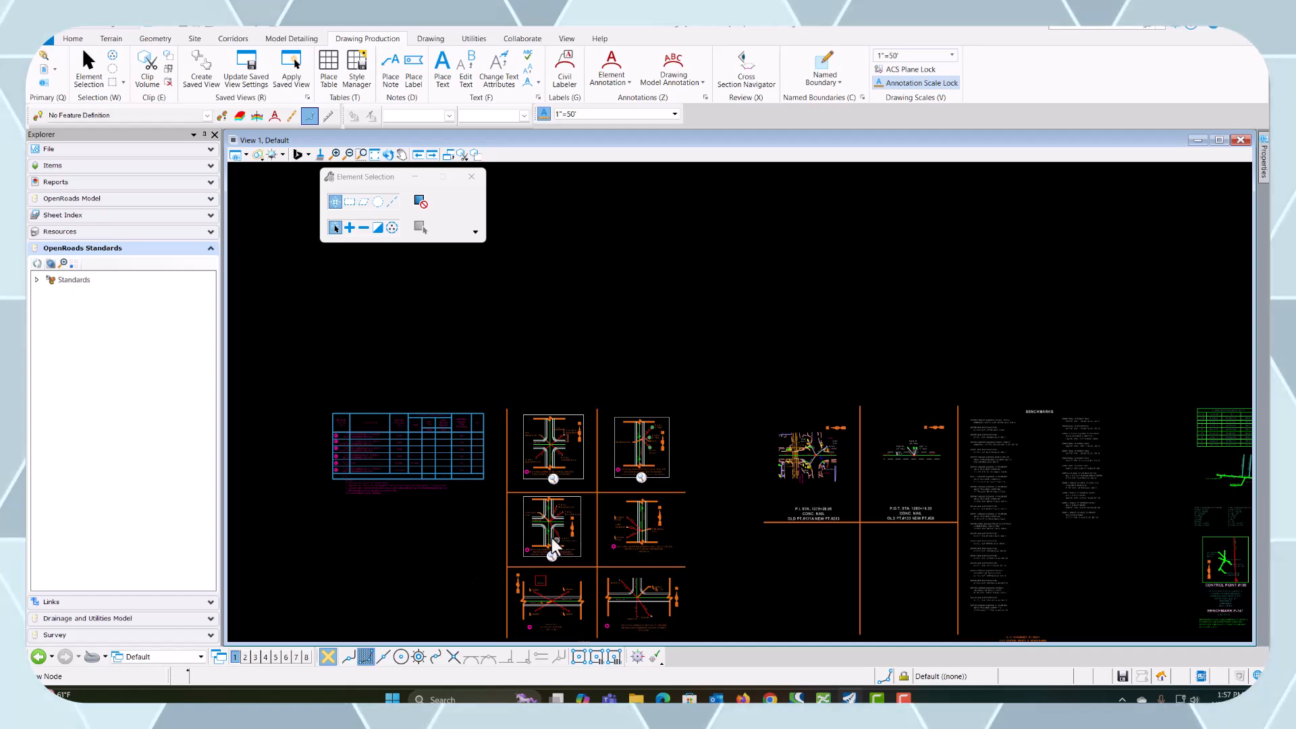
{"action": "scroll", "coordinate": [552, 537], "scroll_direction": "down", "scroll_amount": 4}
{"action": "scroll", "coordinate": [970, 560], "scroll_direction": "up", "scroll_amount": 3}
{"action": "scroll", "coordinate": [849, 539], "scroll_direction": "up", "scroll_amount": 2}
{"action": "scroll", "coordinate": [965, 530], "scroll_direction": "down", "scroll_amount": 4}
{"action": "scroll", "coordinate": [540, 534], "scroll_direction": "up", "scroll_amount": 2}
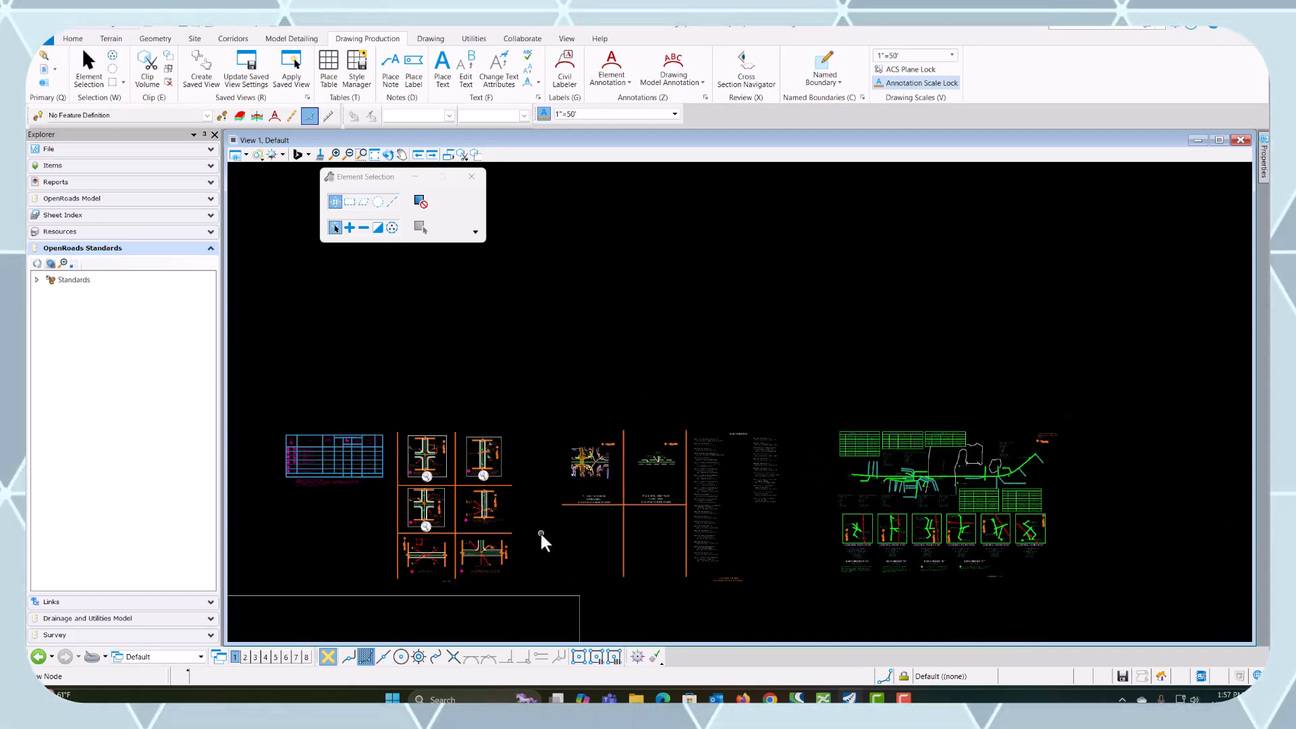
{"action": "scroll", "coordinate": [569, 533], "scroll_direction": "up", "scroll_amount": 1}
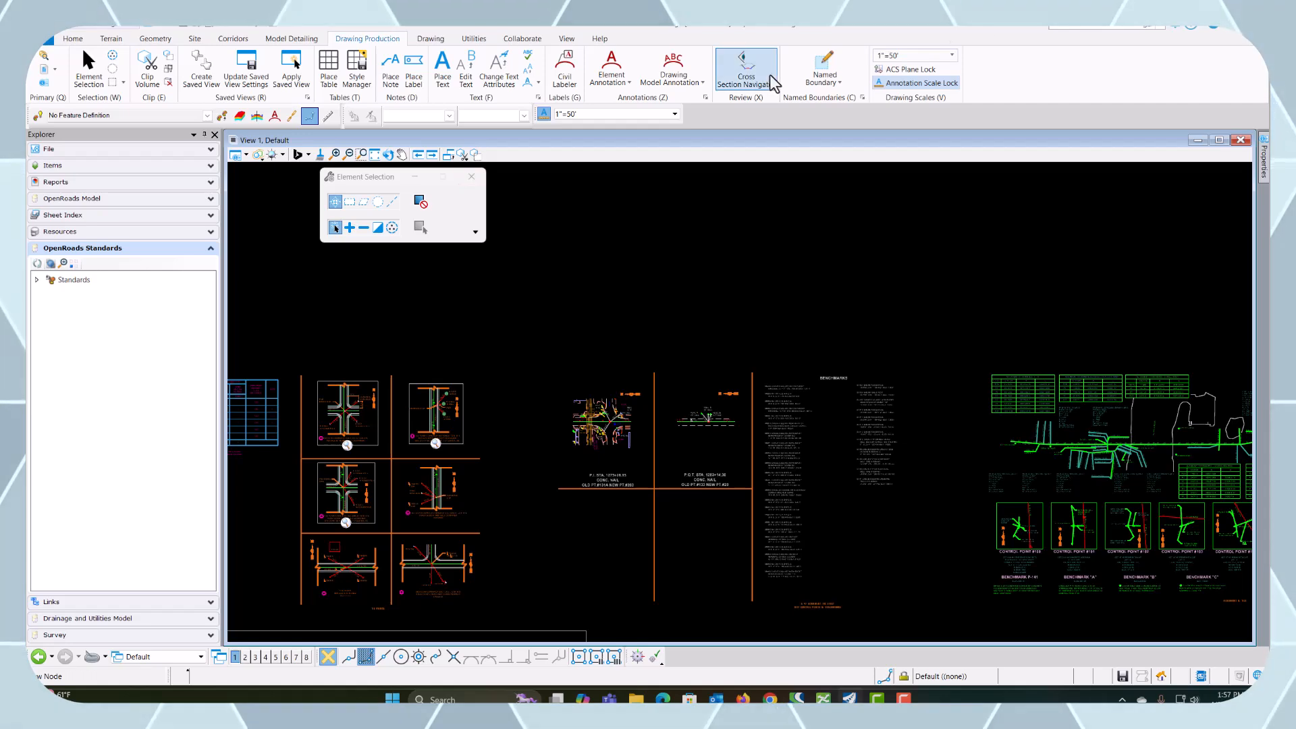
Step: Set up a named boundary from the Detail Sheet drawing boundary, named IL 47 Alignment Tie Sheet
{"action": "left_click", "coordinate": [828, 64]}
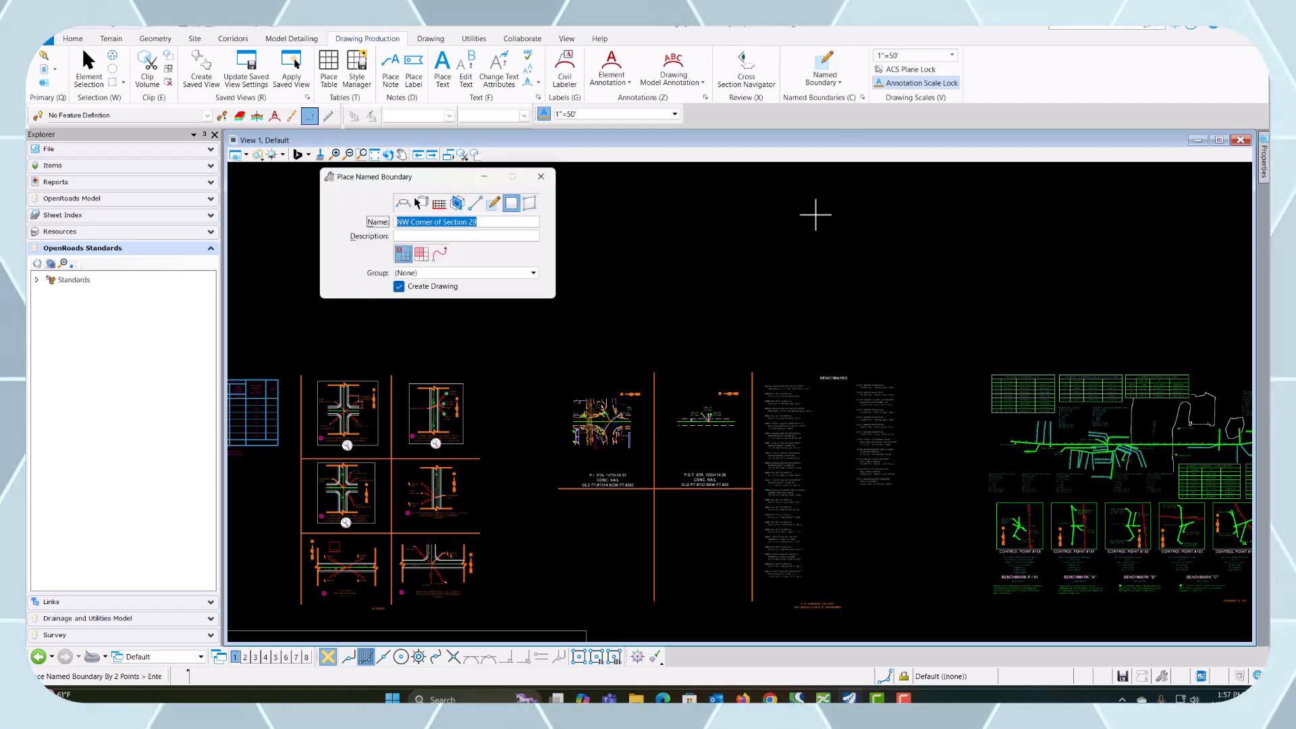
{"action": "left_click", "coordinate": [493, 203]}
{"action": "scroll", "coordinate": [665, 495], "scroll_direction": "up", "scroll_amount": 3}
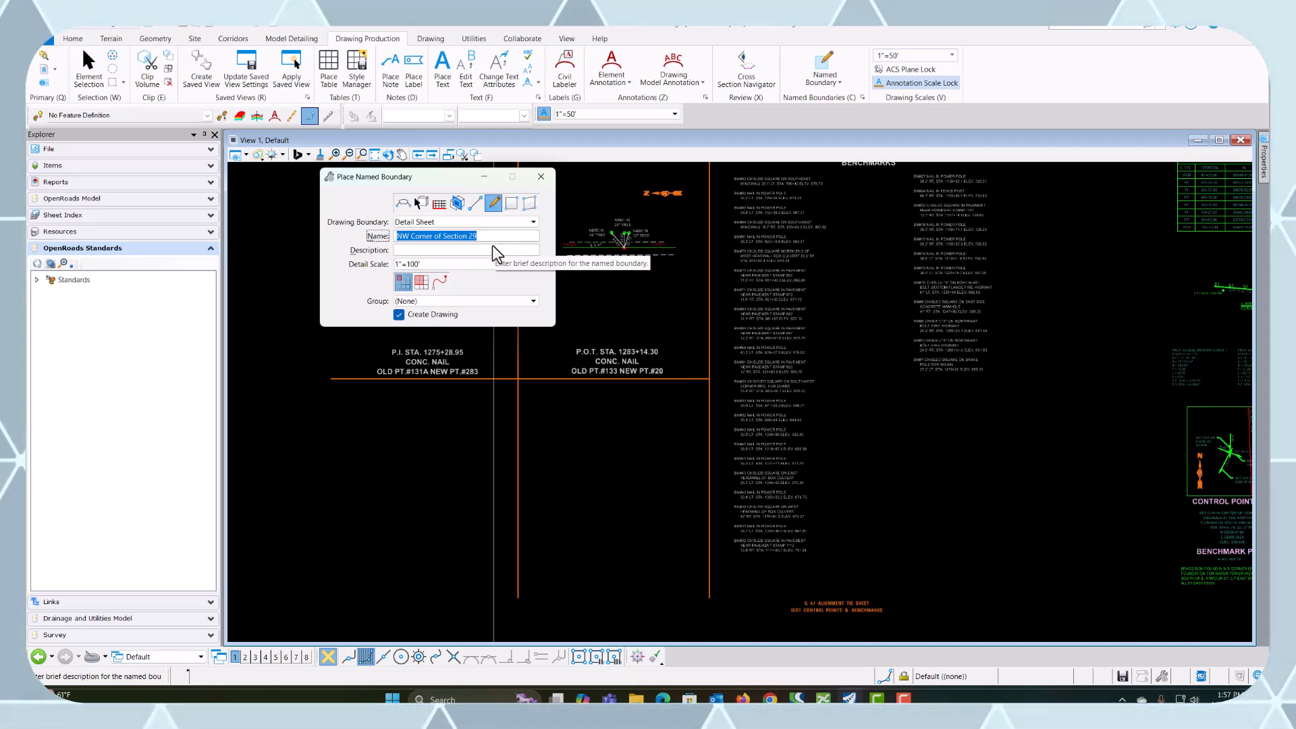
{"action": "type", "text": "IL"}
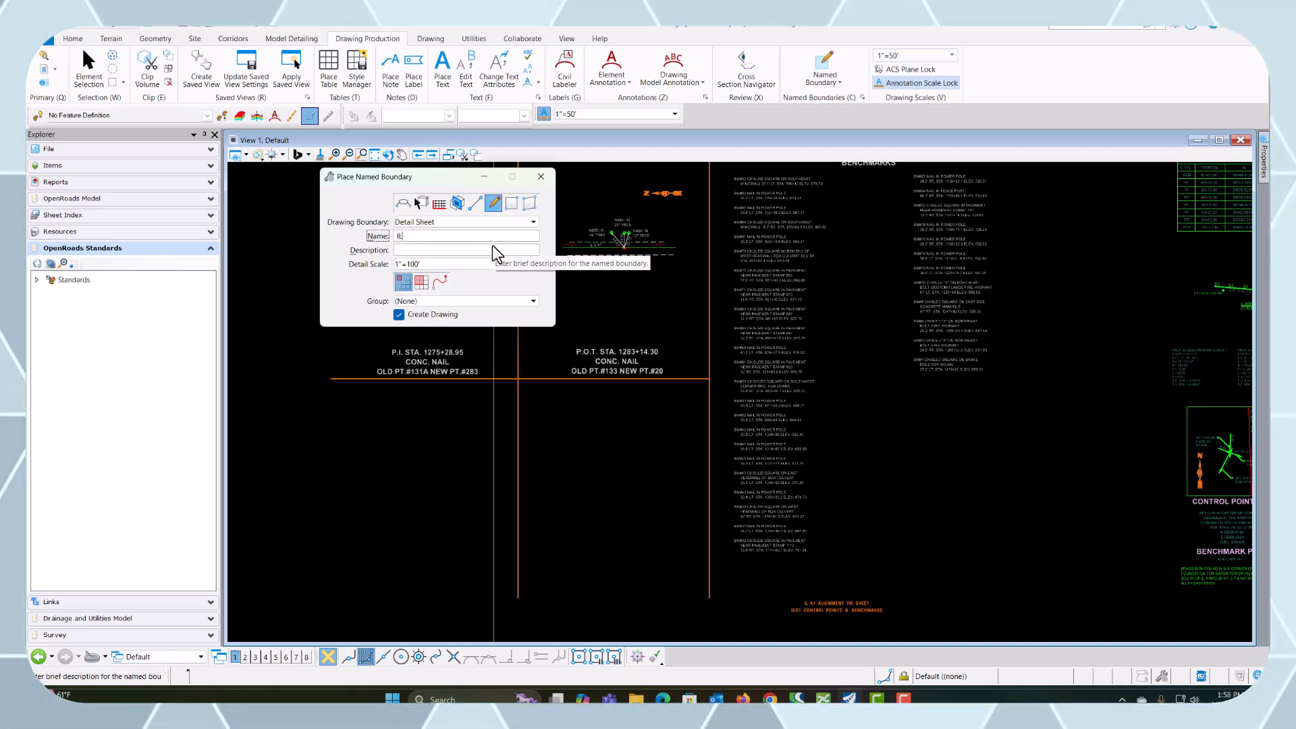
{"action": "type", "text": " 47"}
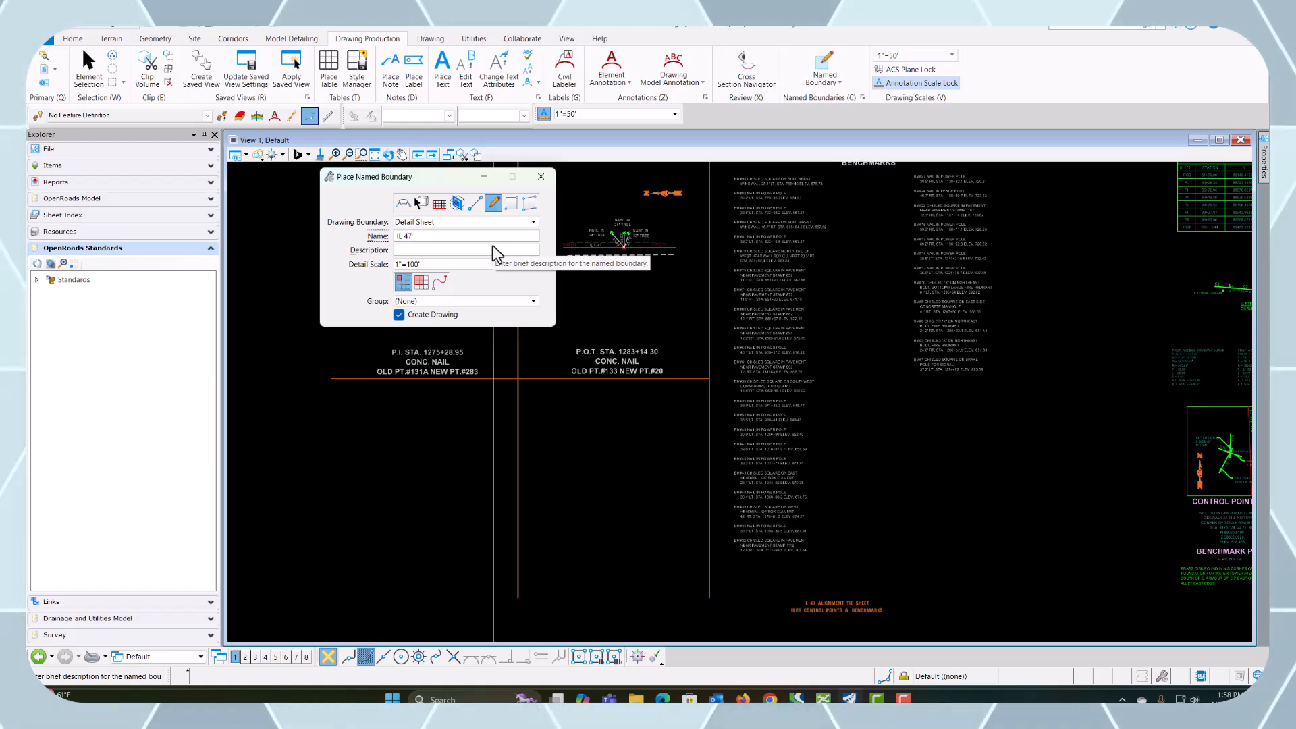
{"action": "type", "text": " Al"}
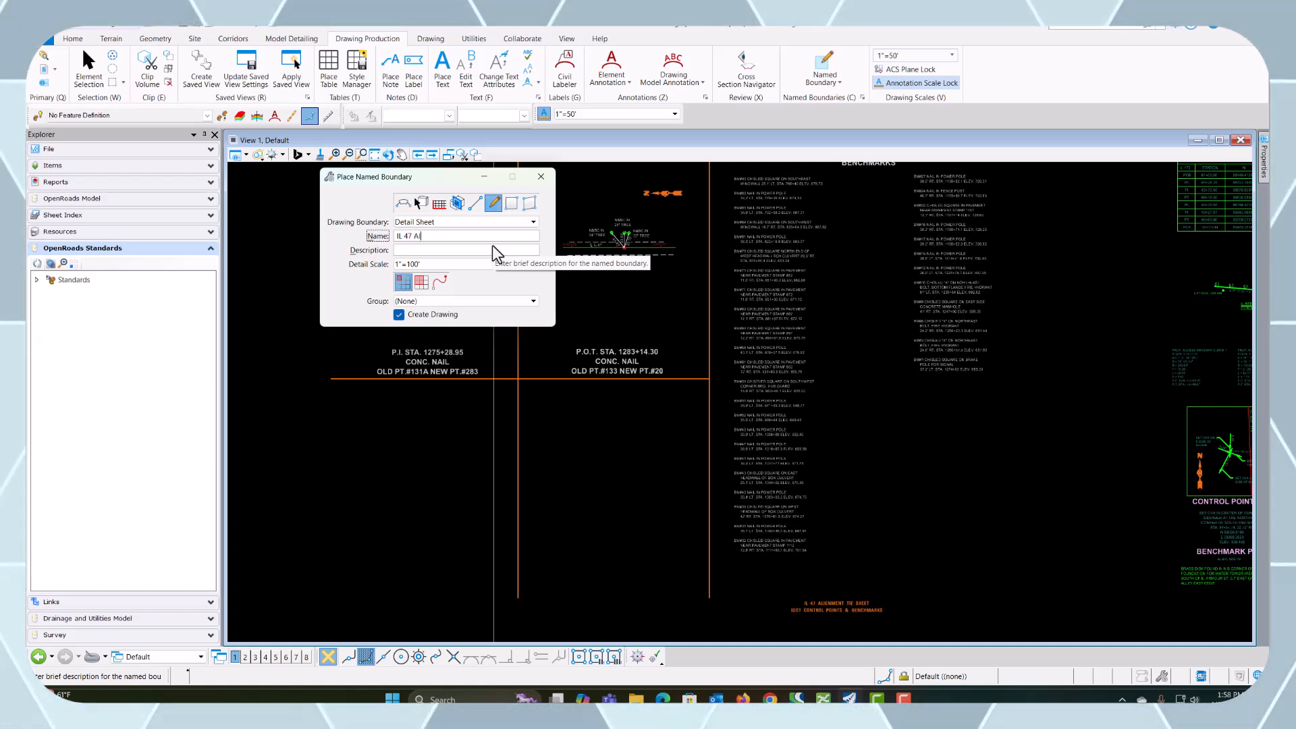
{"action": "type", "text": "kignment"}
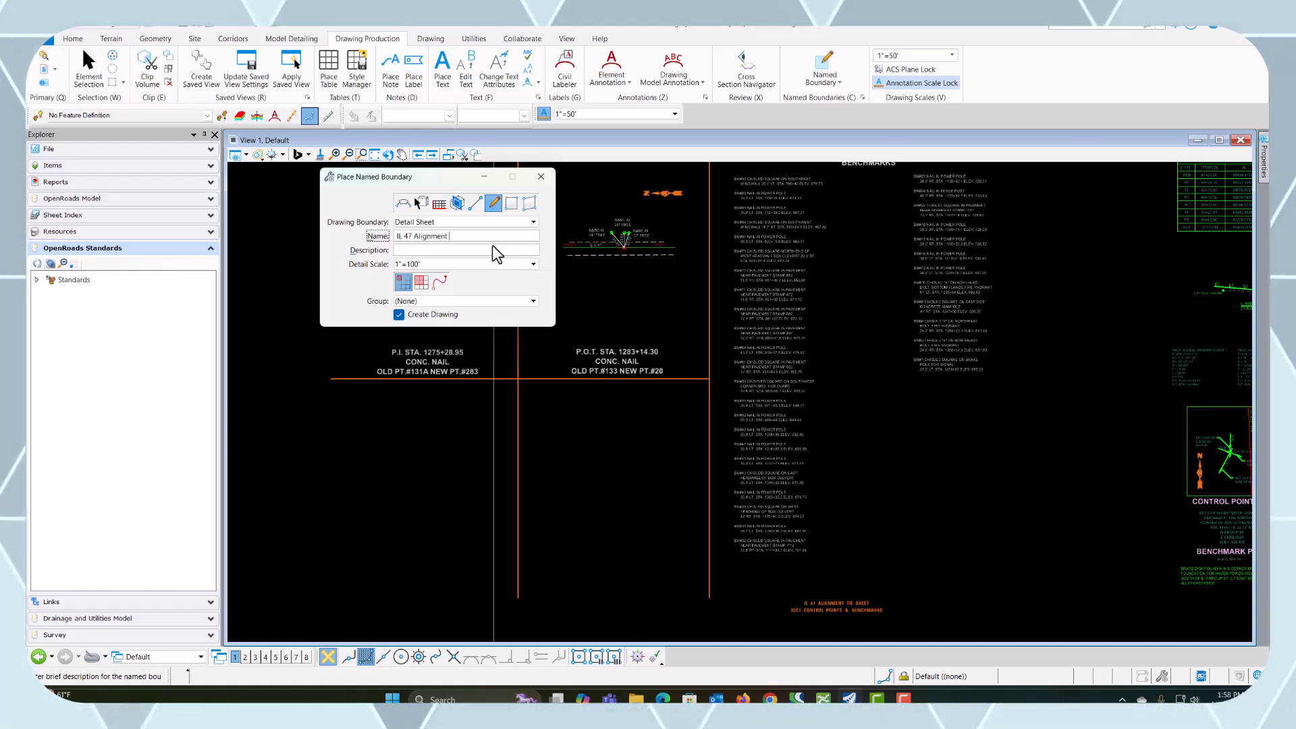
{"action": "type", "text": " Tie S"}
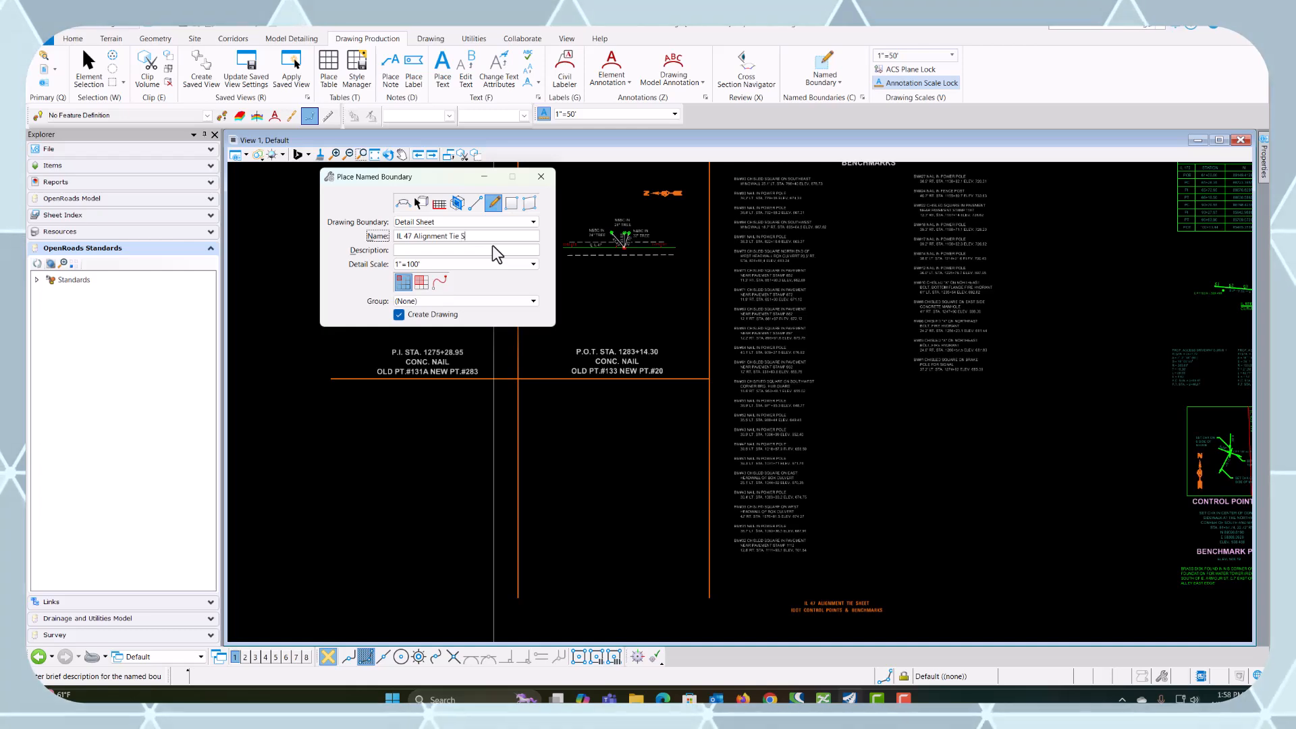
{"action": "type", "text": "heet"}
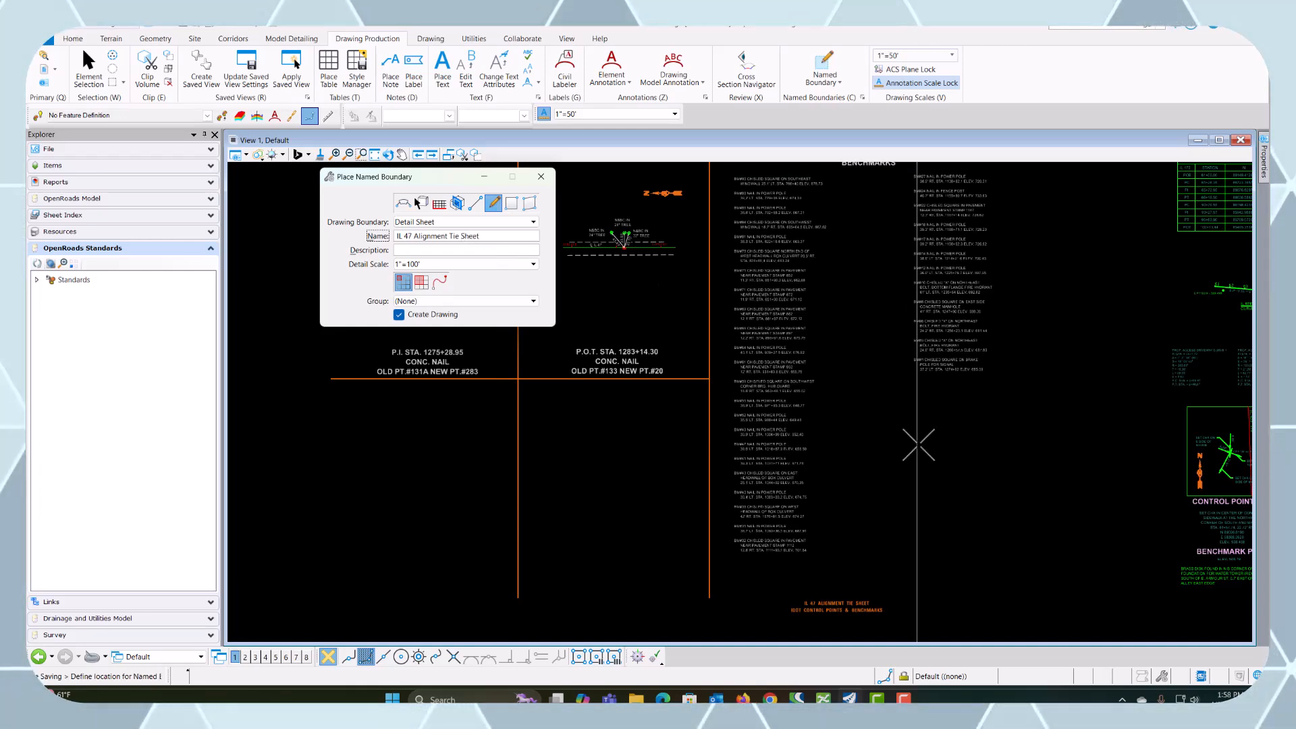
Step: Set the named boundary's detail scale to 1"=50' so it fits around the alignment ties and benchmarks
{"action": "scroll", "coordinate": [801, 331], "scroll_direction": "down", "scroll_amount": 5}
{"action": "left_click", "coordinate": [504, 264]}
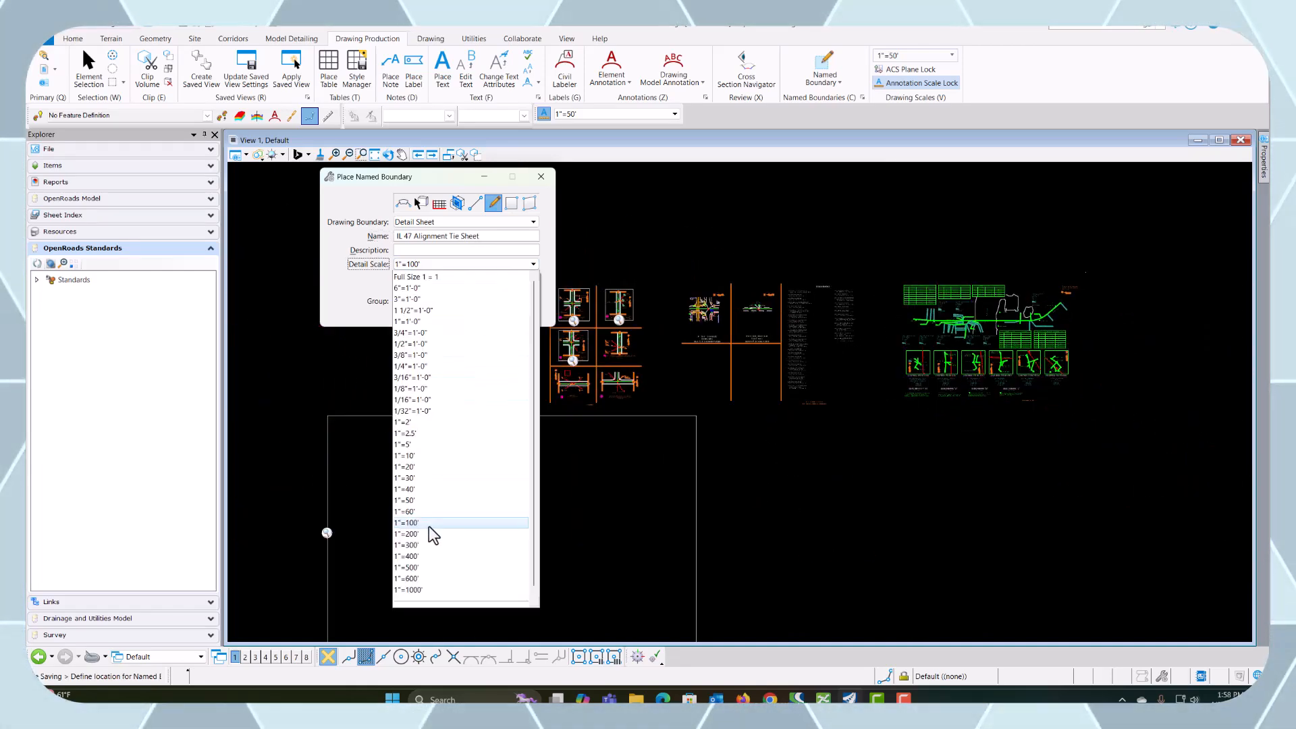
{"action": "left_click", "coordinate": [416, 504]}
{"action": "scroll", "coordinate": [683, 344], "scroll_direction": "up", "scroll_amount": 3}
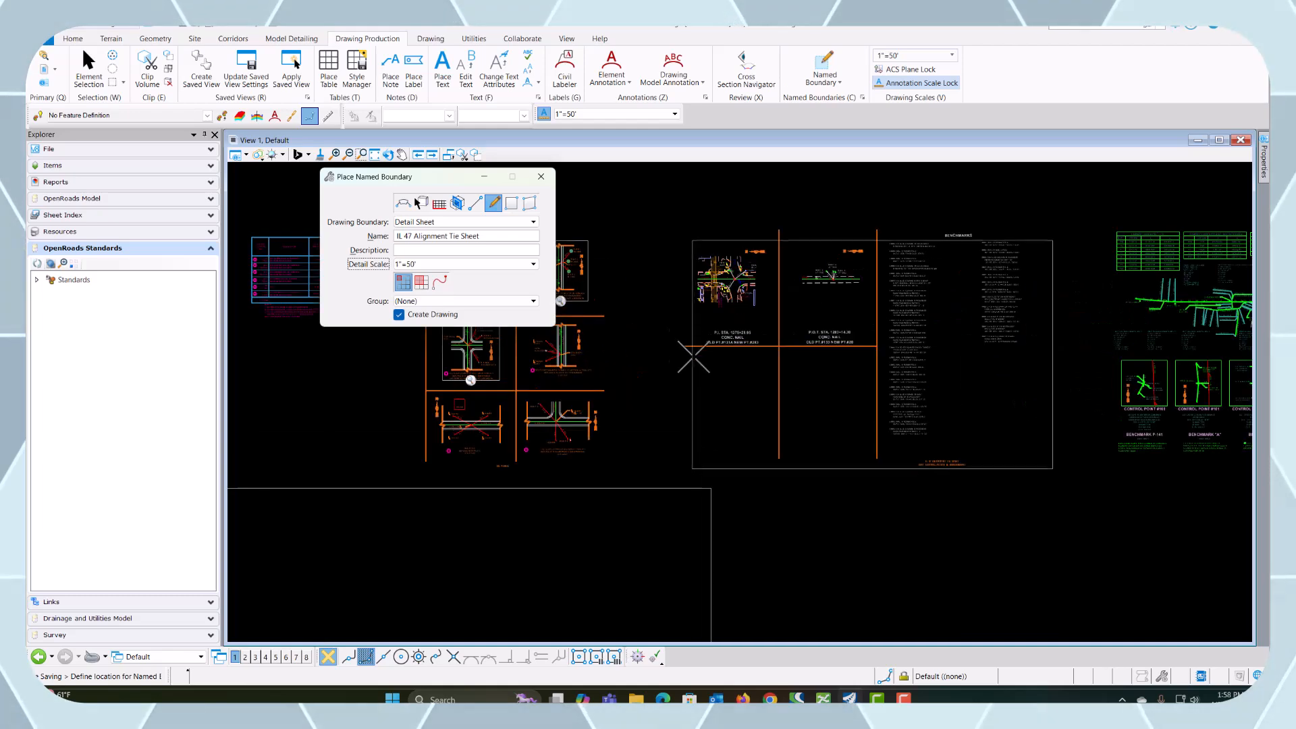
Step: Place the IL 47 Alignment Tie Sheet named boundary at the outer end of the horizontal divider line beside the alignment ties
{"action": "scroll", "coordinate": [679, 349], "scroll_direction": "up", "scroll_amount": 1}
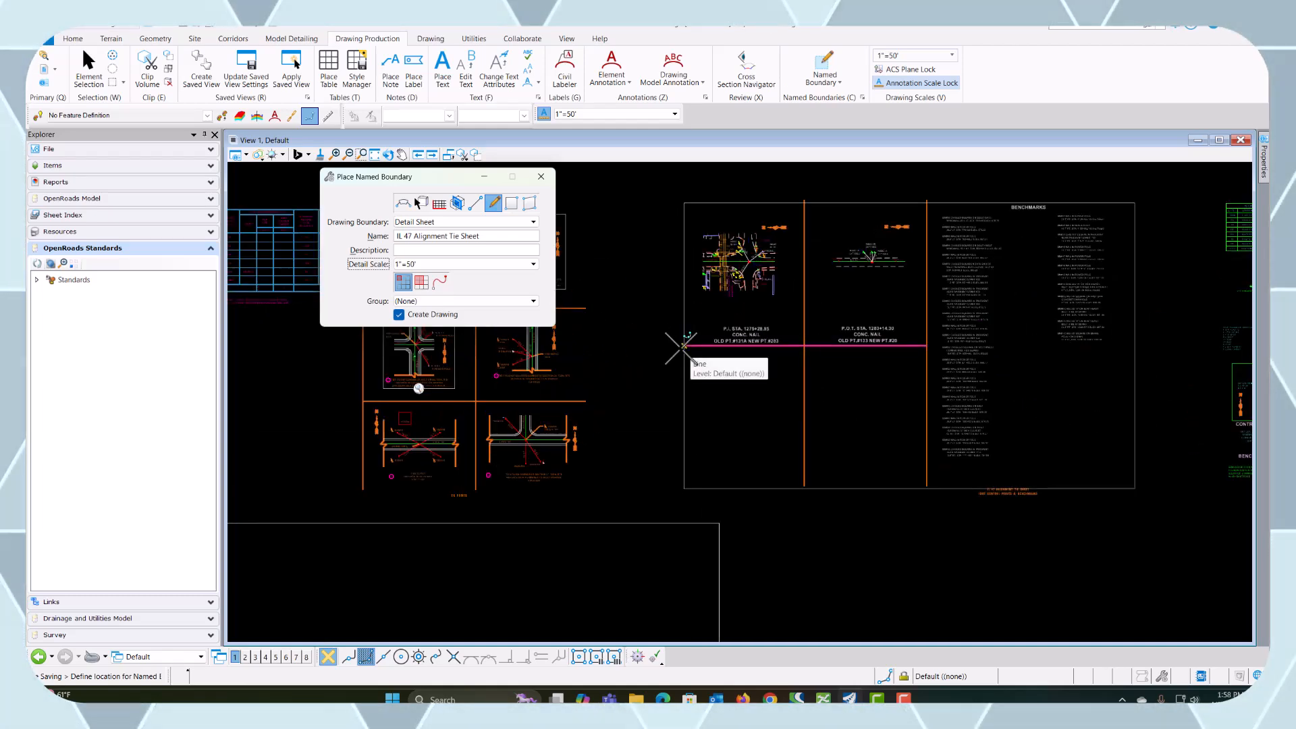
{"action": "scroll", "coordinate": [684, 346], "scroll_direction": "up", "scroll_amount": 2}
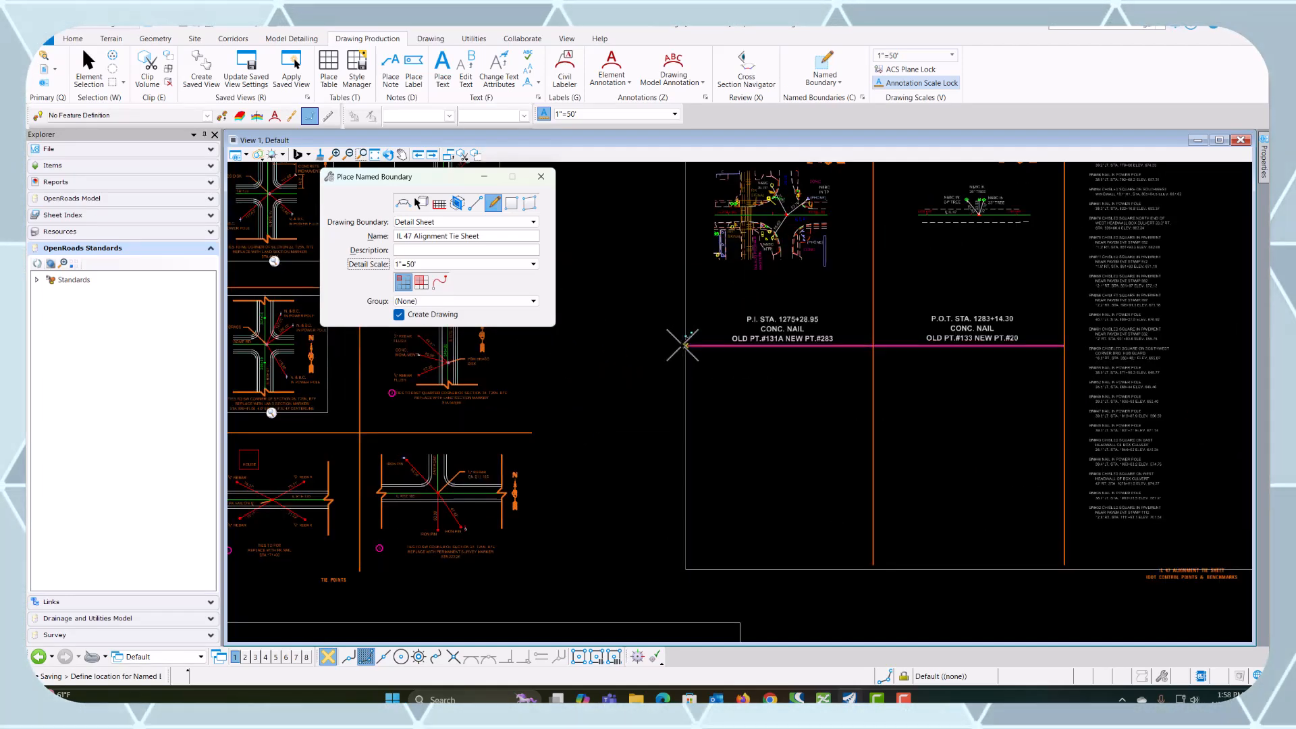
{"action": "scroll", "coordinate": [686, 340], "scroll_direction": "up", "scroll_amount": 2}
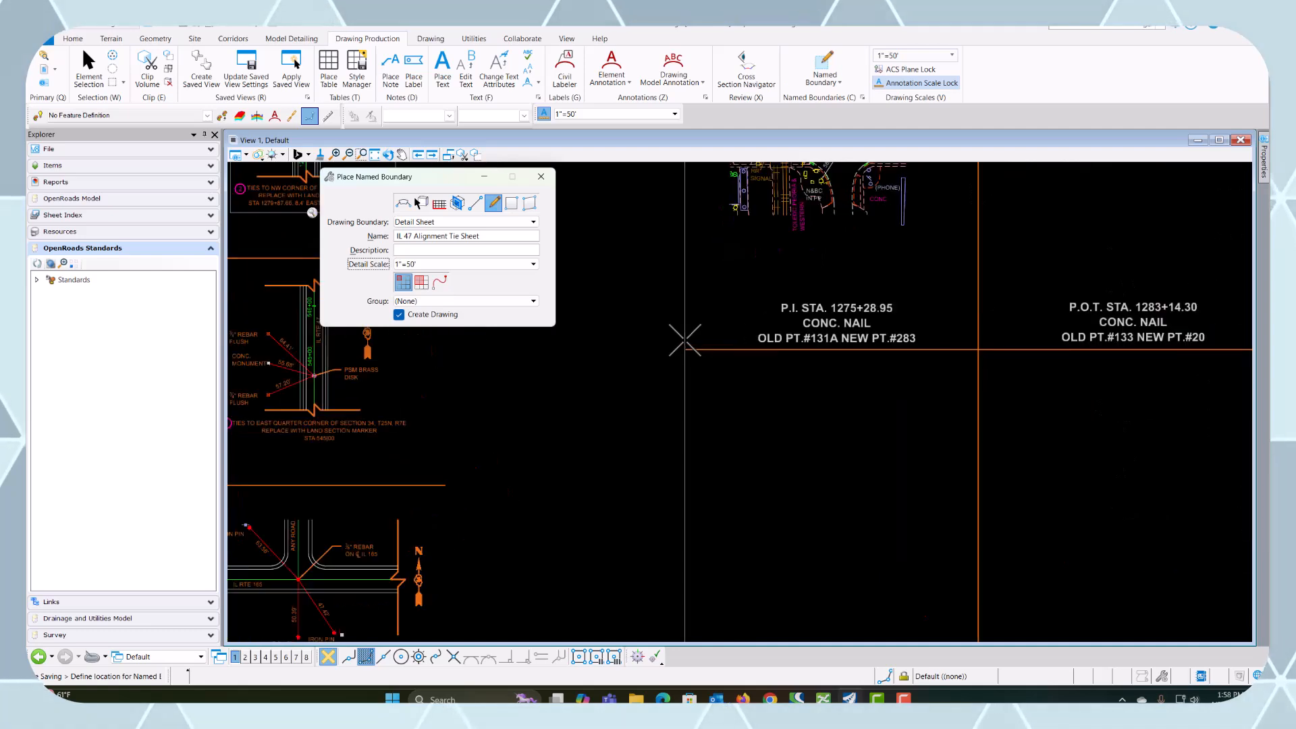
{"action": "scroll", "coordinate": [684, 344], "scroll_direction": "down", "scroll_amount": 3}
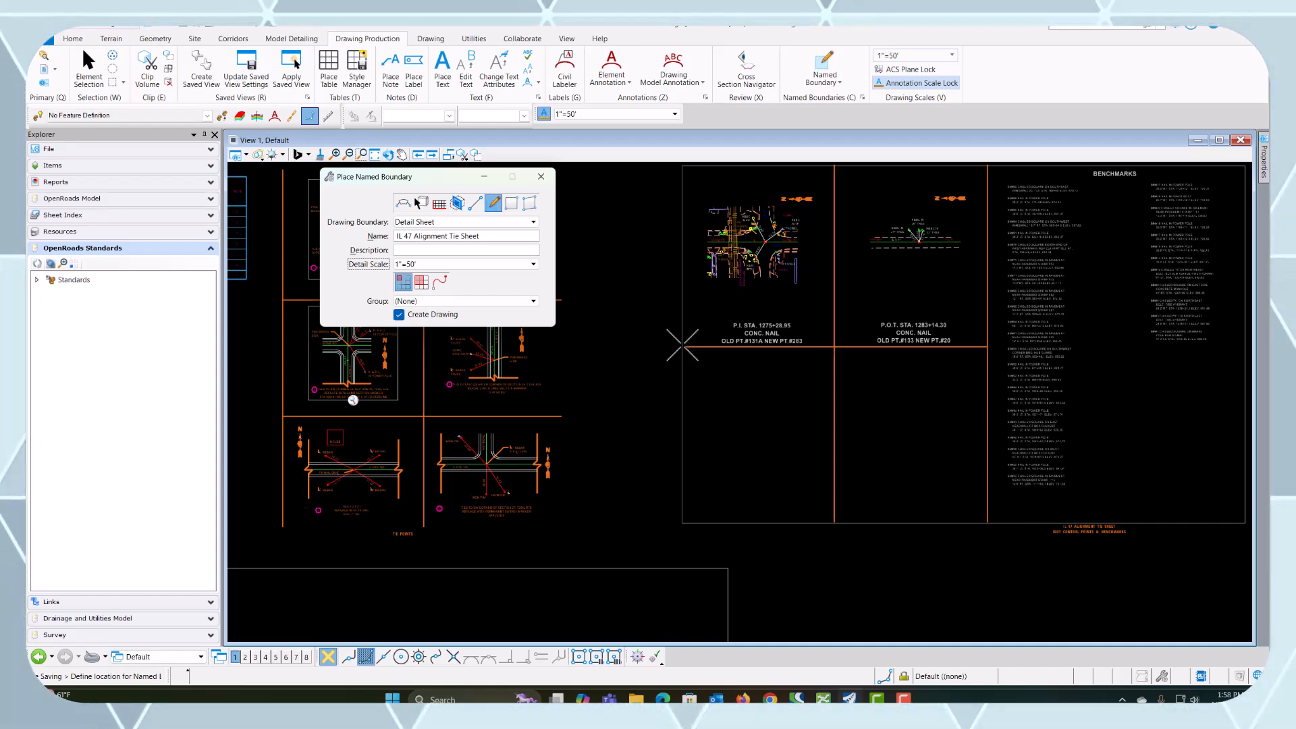
{"action": "scroll", "coordinate": [683, 345], "scroll_direction": "up", "scroll_amount": 1}
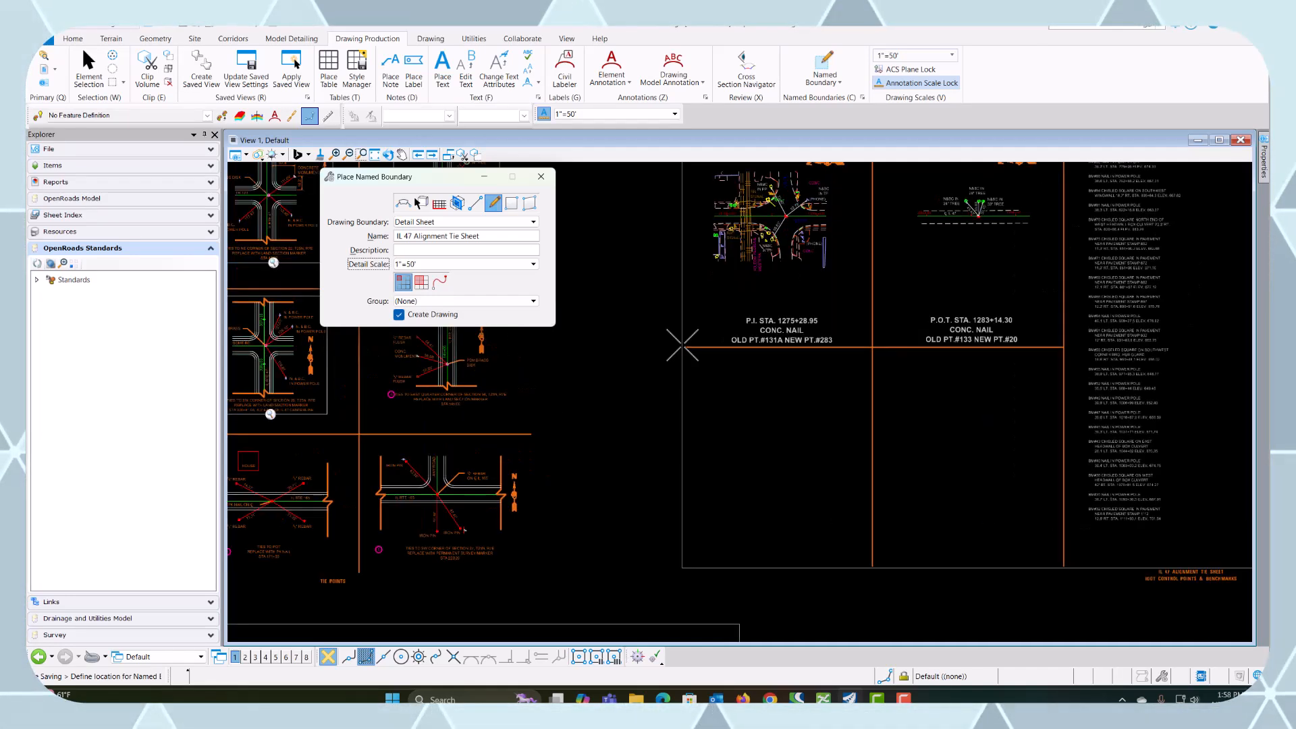
{"action": "left_click", "coordinate": [682, 345]}
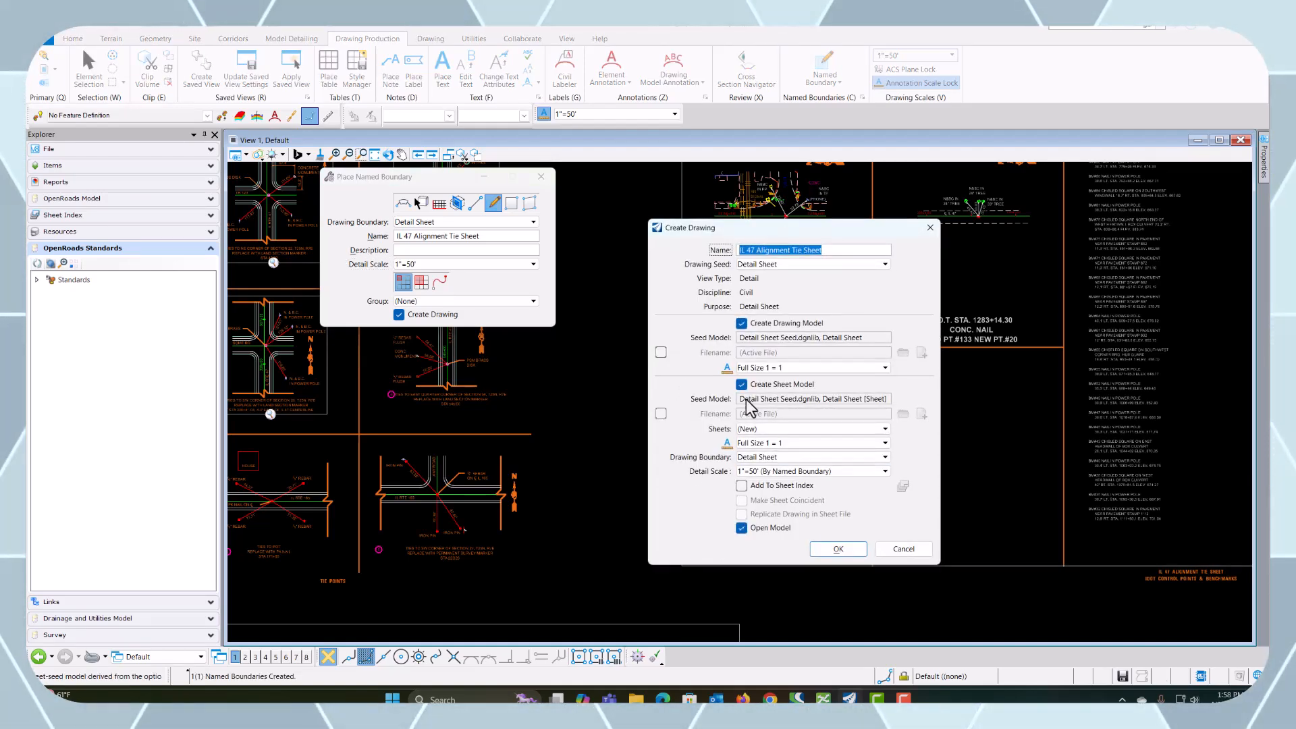
Step: Create the IL 47 Alignment Tie Sheet drawing and sheet models, setting the drawing model's annotation scale to 1"=50'
{"action": "left_click", "coordinate": [751, 368]}
{"action": "left_click", "coordinate": [751, 254]}
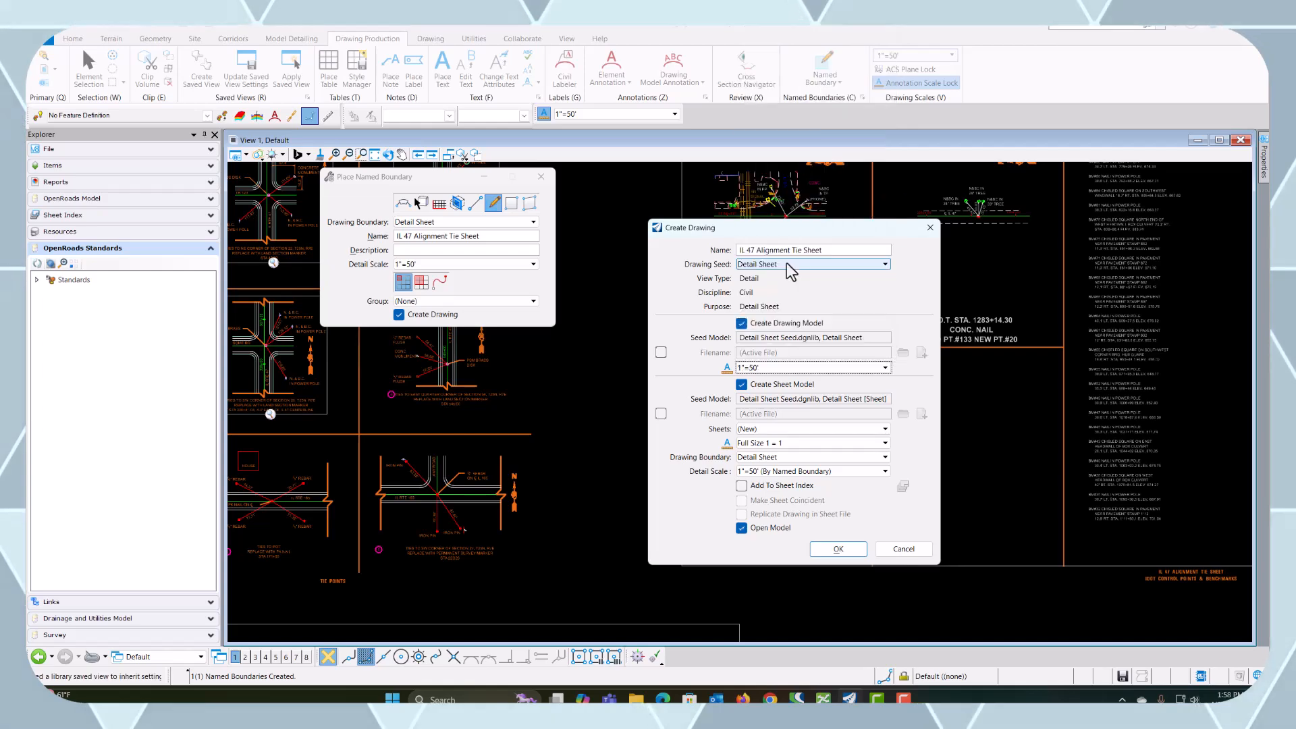
{"action": "left_click", "coordinate": [824, 549]}
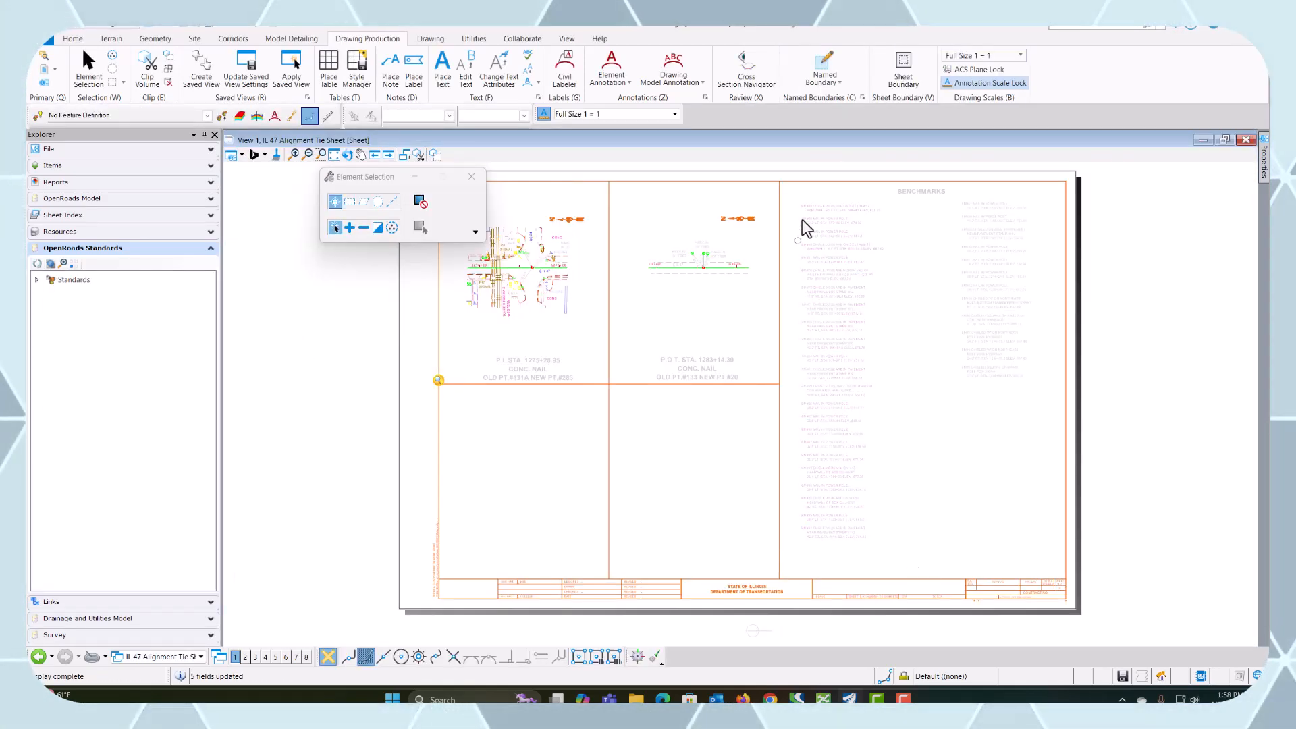
Step: Try to change the color of the benchmark text and heading directly on the sheet
{"action": "left_click_drag", "start_coordinate": [789, 188], "coordinate": [1036, 563]}
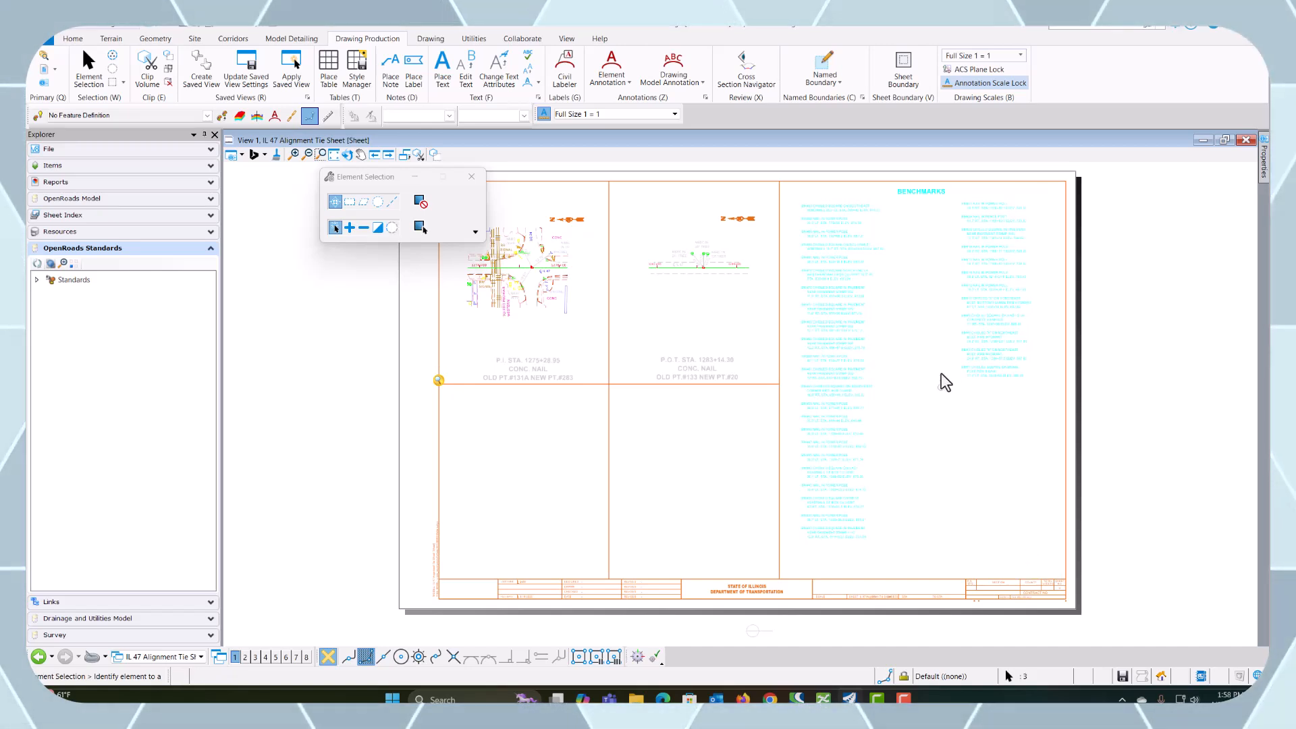
{"action": "mouse_move", "coordinate": [998, 313]}
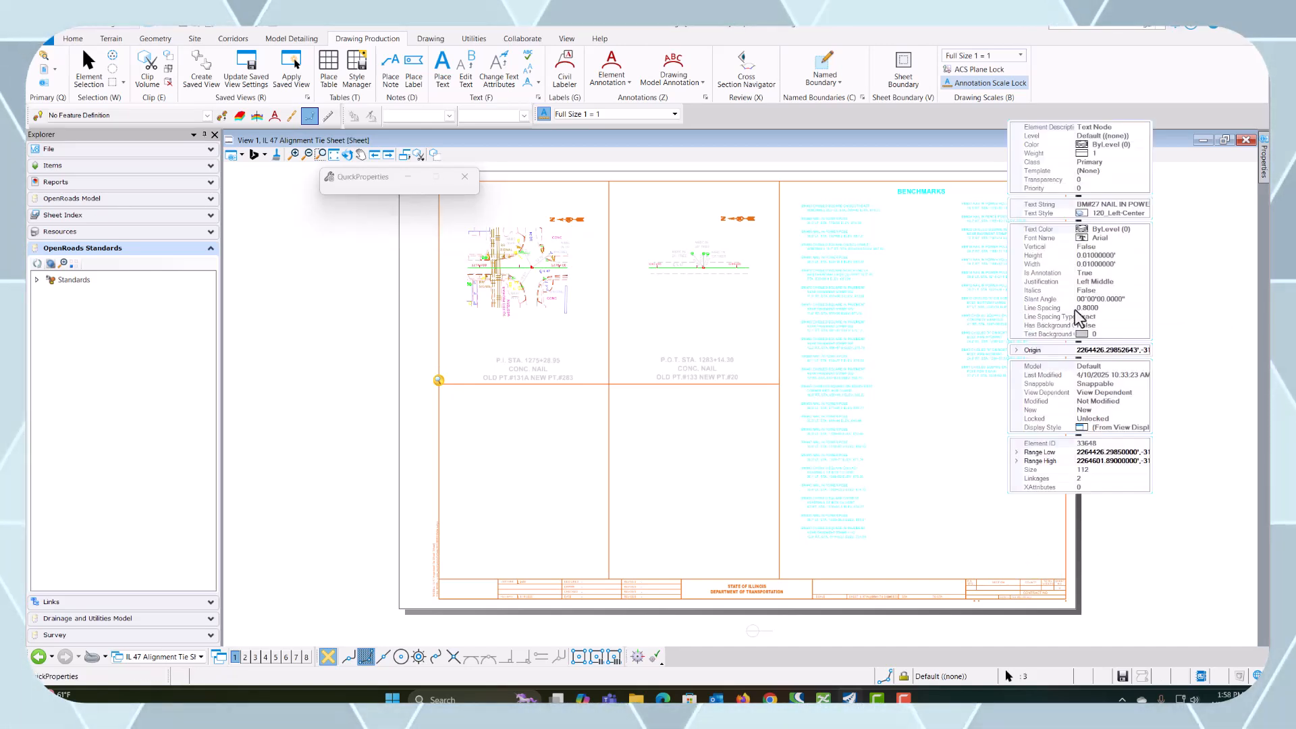
{"action": "left_click", "coordinate": [1114, 145]}
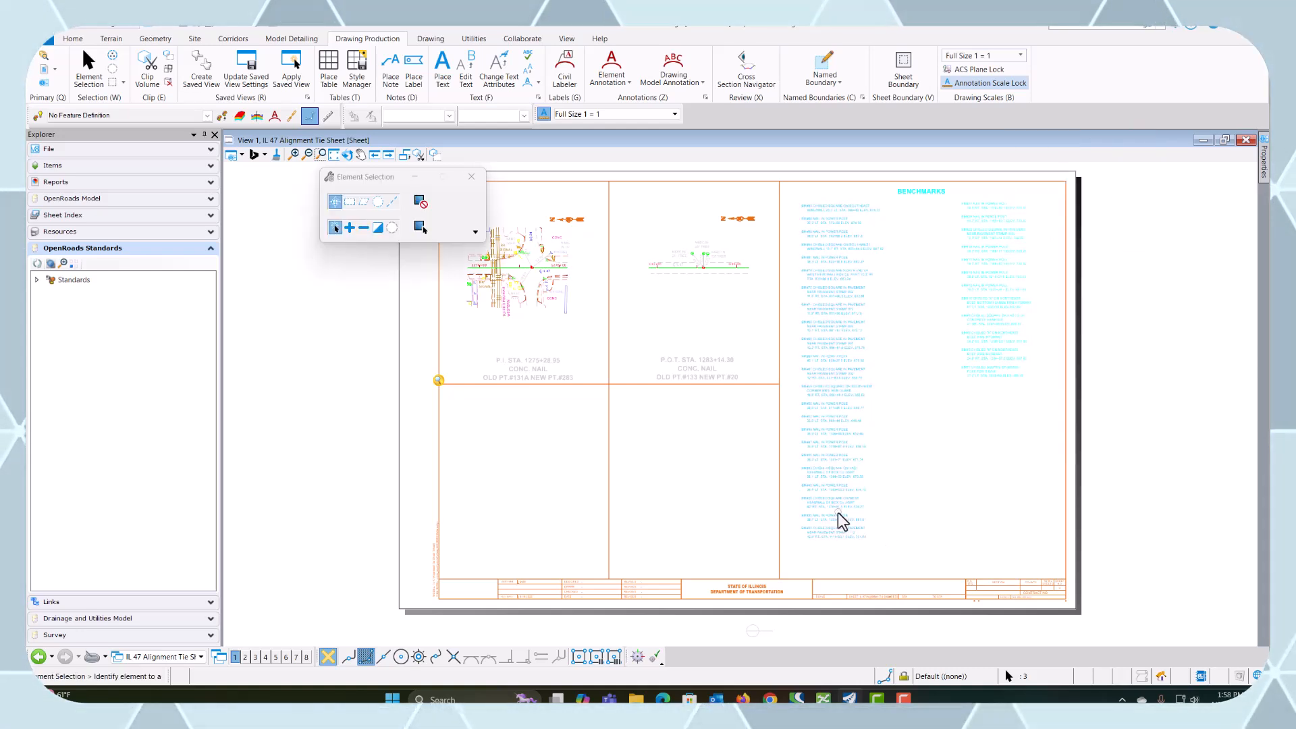
Step: Open the IL 47 Alignment Tie Sheet drawing model and try to recolor its first column of benchmark text
{"action": "left_click", "coordinate": [161, 654]}
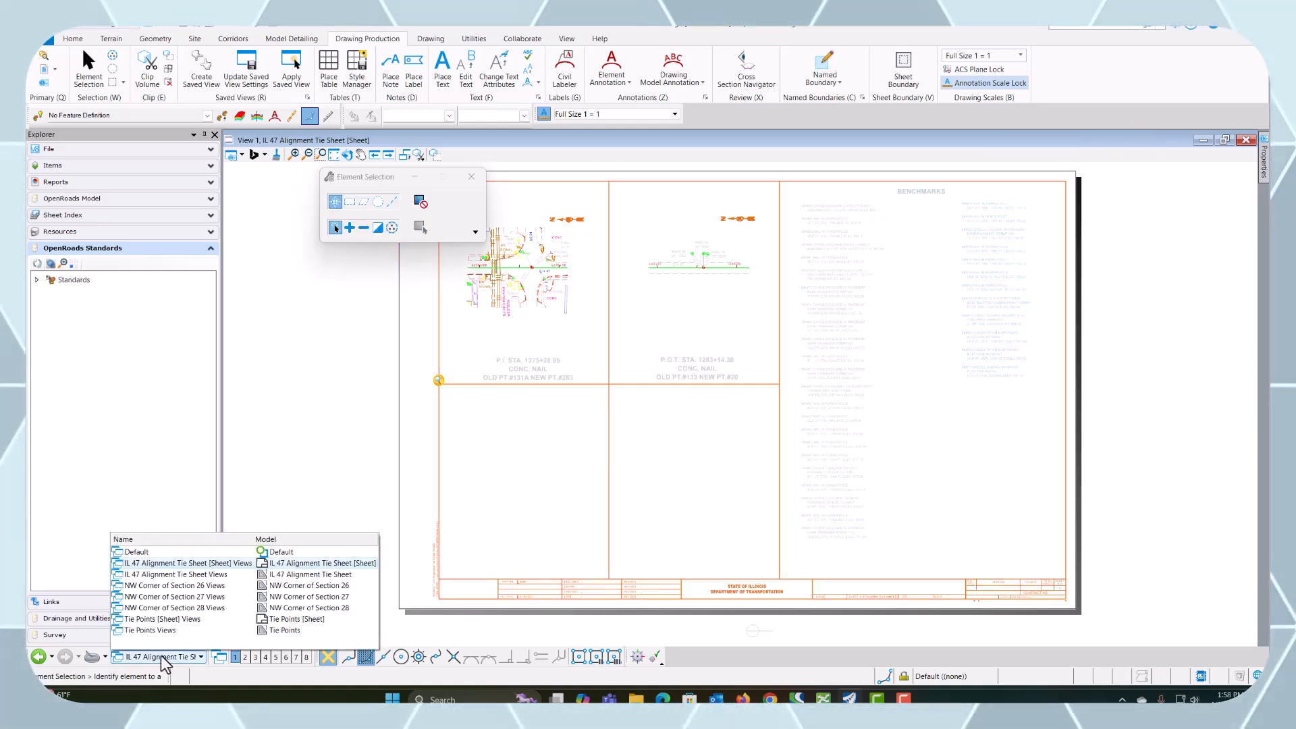
{"action": "left_click", "coordinate": [290, 573]}
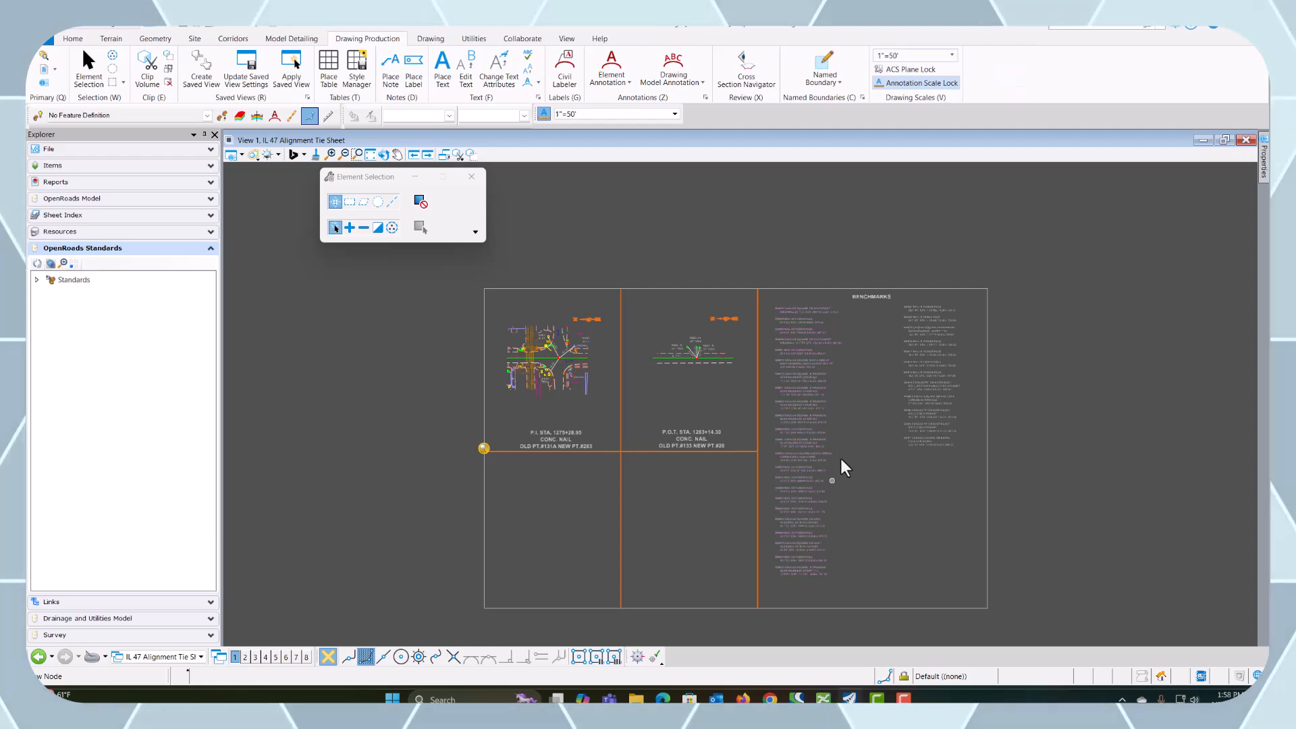
{"action": "scroll", "coordinate": [858, 416], "scroll_direction": "up", "scroll_amount": 3}
{"action": "scroll", "coordinate": [788, 419], "scroll_direction": "down", "scroll_amount": 5}
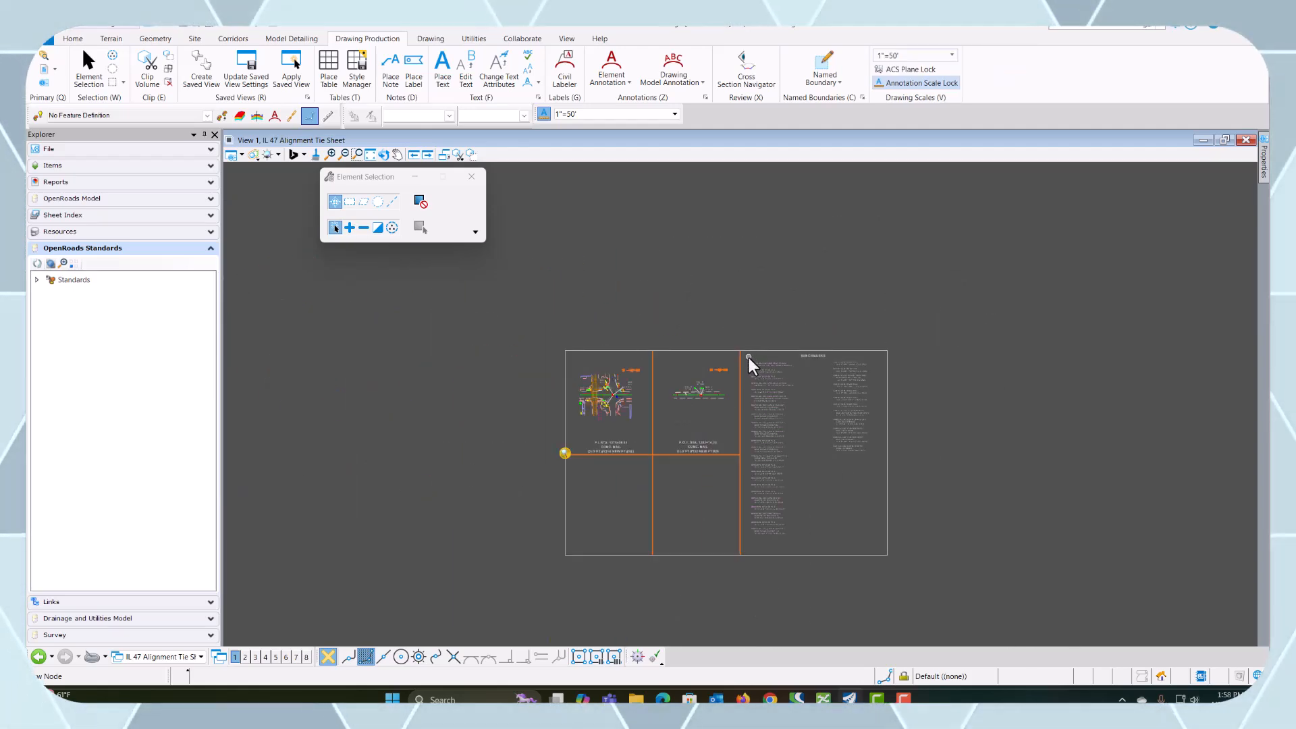
{"action": "left_click_drag", "start_coordinate": [748, 357], "coordinate": [800, 533]}
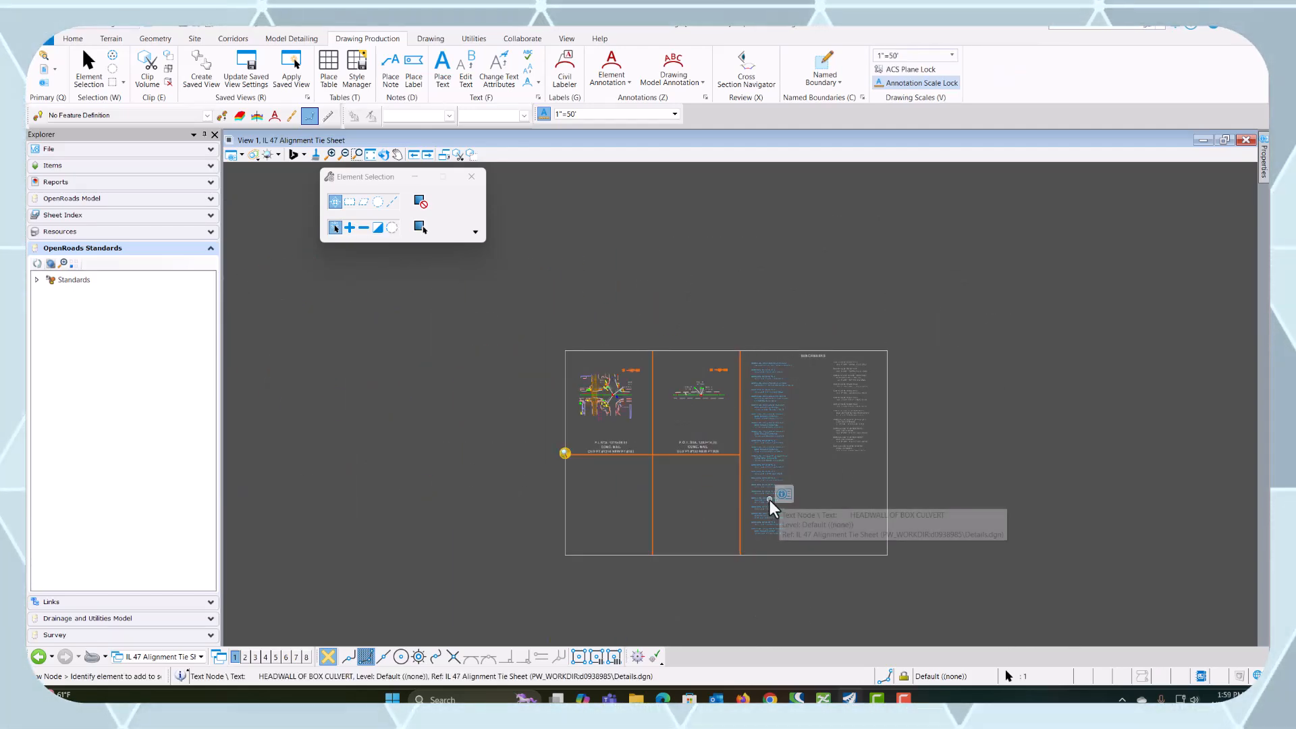
{"action": "left_click", "coordinate": [782, 498]}
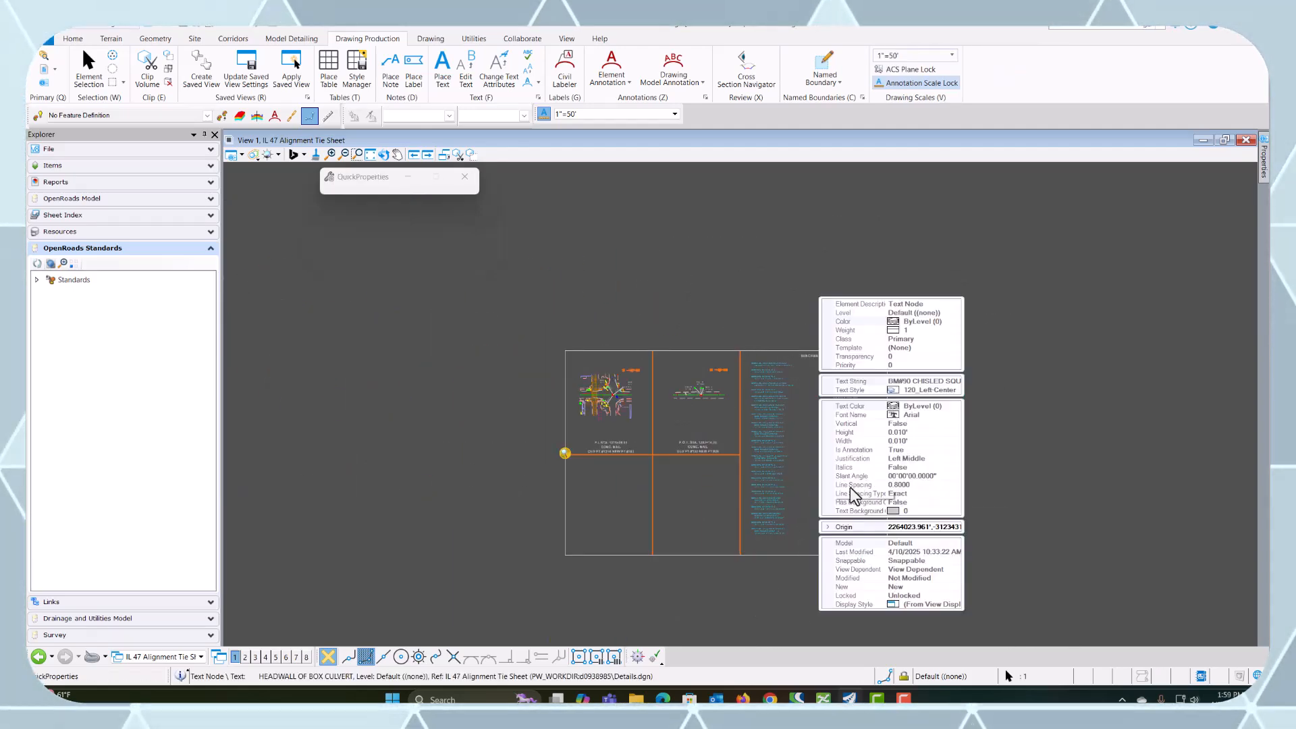
{"action": "left_click", "coordinate": [939, 329]}
{"action": "key", "text": "Escape"}
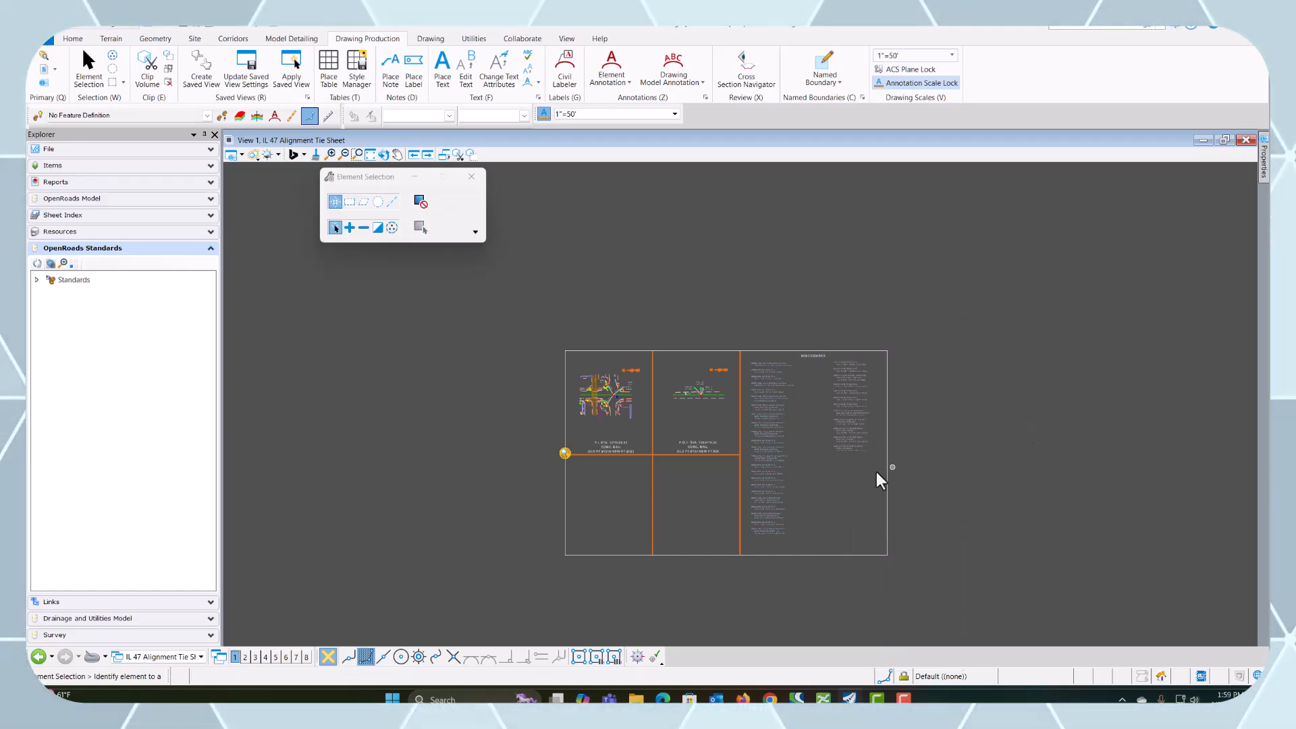
Step: Examine the P.O.T. STA. 1283+14.30 label's properties and the divider lines in the drawing model
{"action": "scroll", "coordinate": [721, 472], "scroll_direction": "up", "scroll_amount": 4}
{"action": "left_click", "coordinate": [677, 415]}
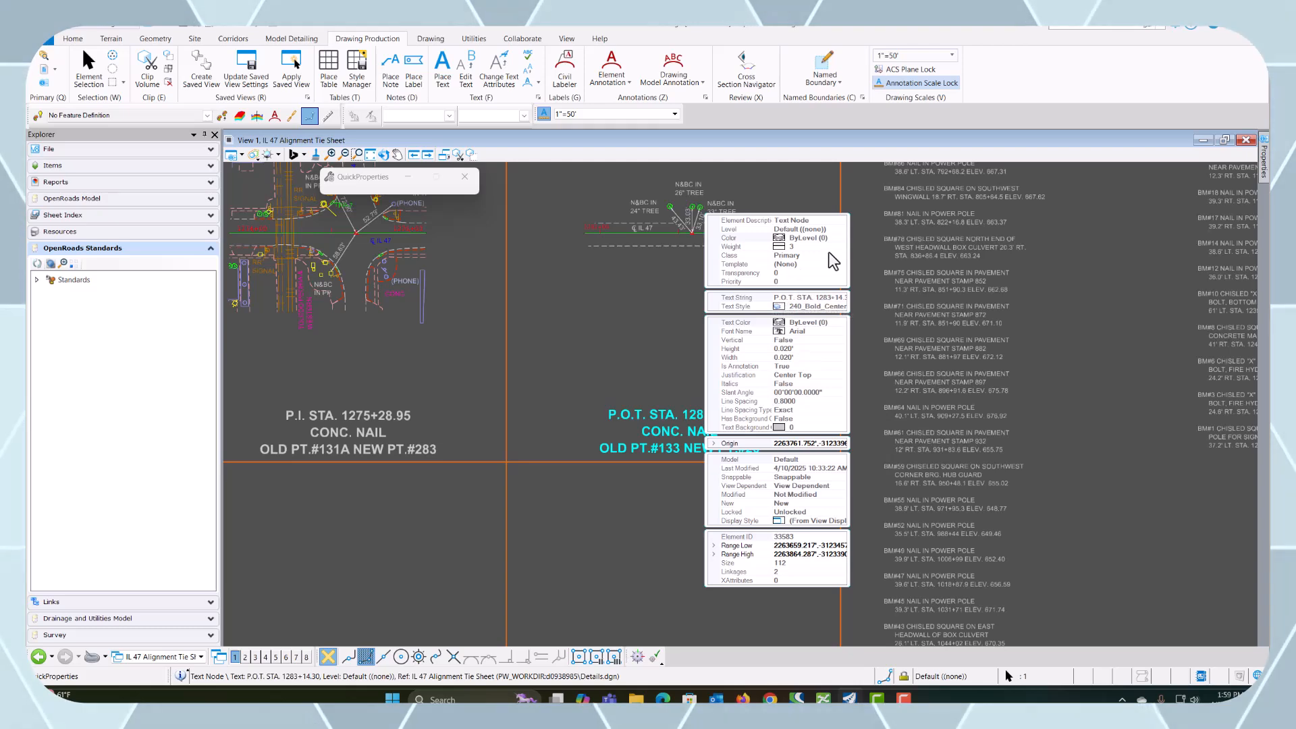
{"action": "scroll", "coordinate": [675, 492], "scroll_direction": "down", "scroll_amount": 5}
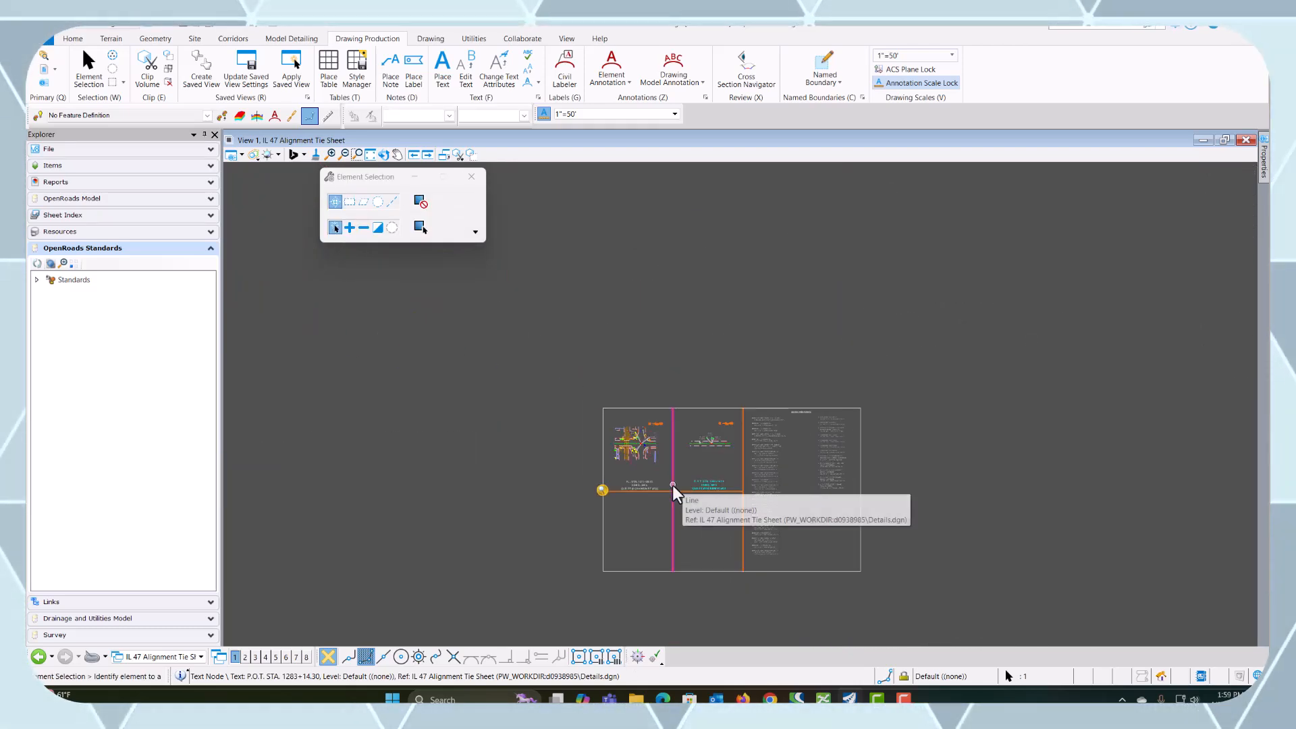
{"action": "scroll", "coordinate": [665, 415], "scroll_direction": "up", "scroll_amount": 6}
{"action": "scroll", "coordinate": [696, 415], "scroll_direction": "down", "scroll_amount": 8}
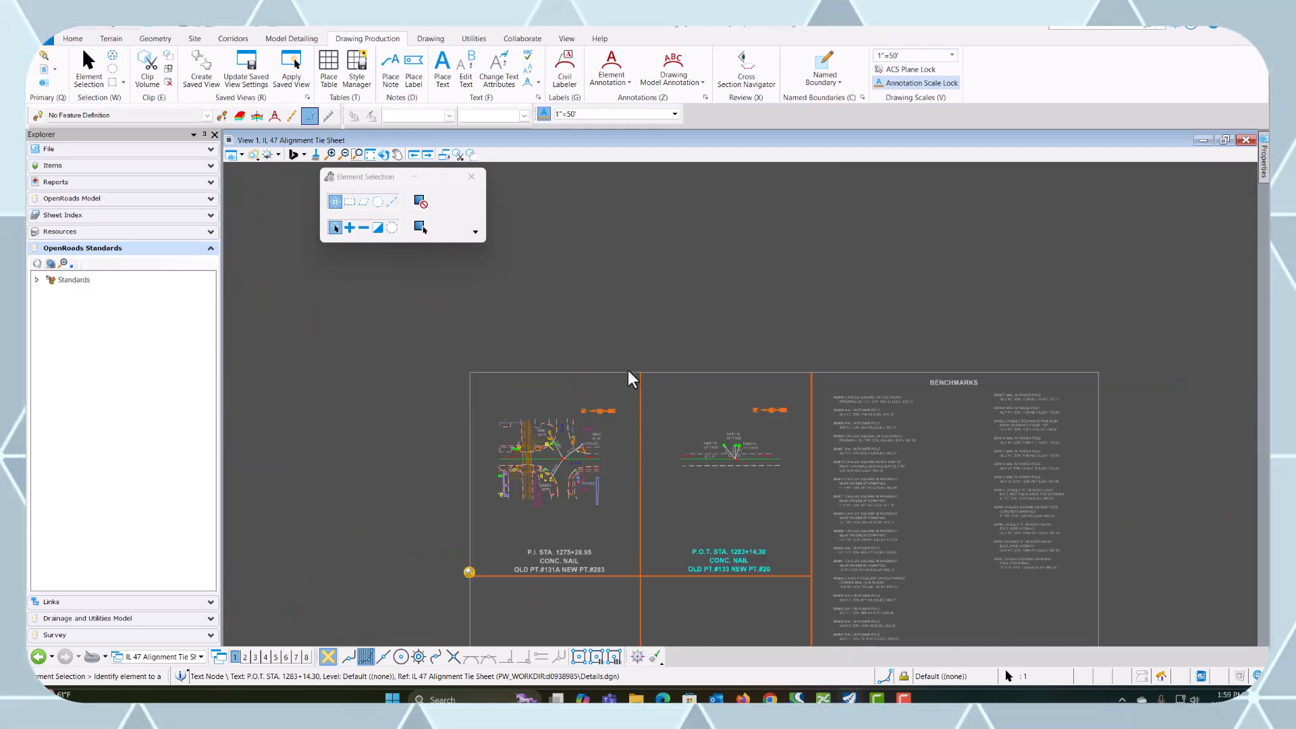
{"action": "scroll", "coordinate": [614, 486], "scroll_direction": "up", "scroll_amount": 5}
{"action": "scroll", "coordinate": [692, 594], "scroll_direction": "up", "scroll_amount": 6}
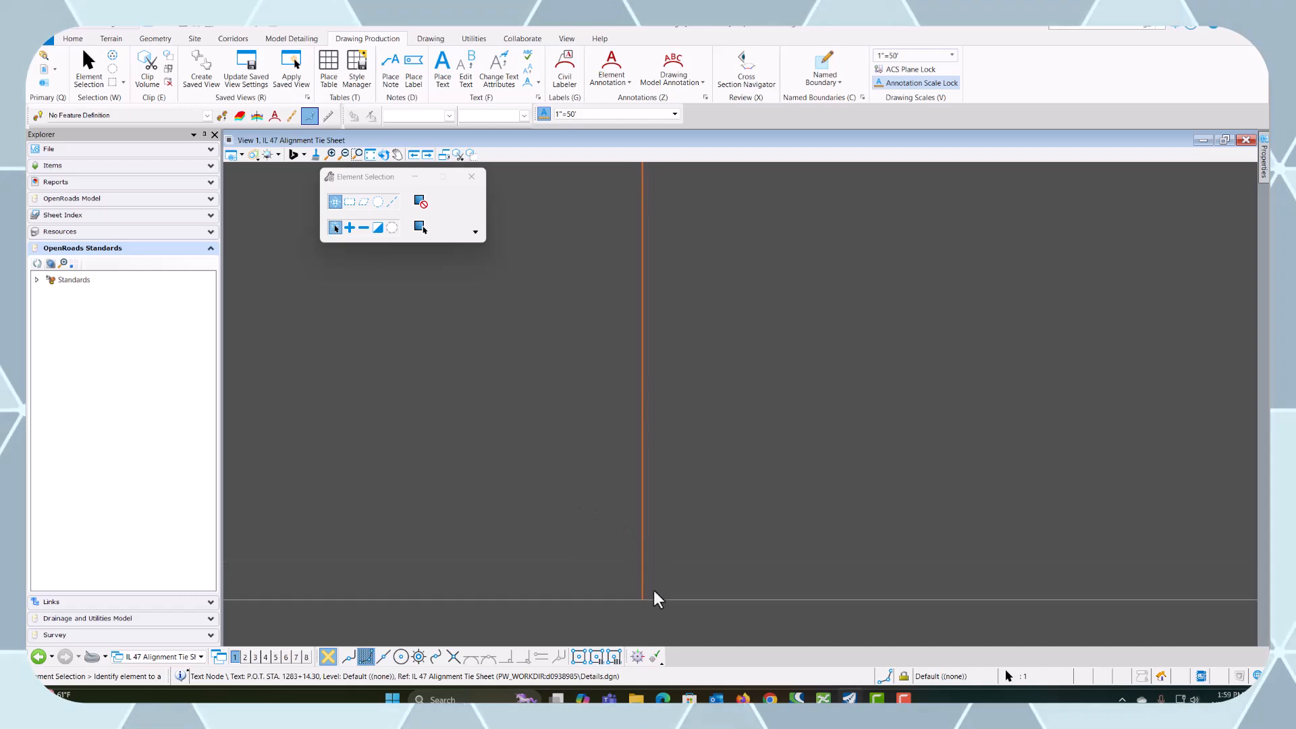
{"action": "scroll", "coordinate": [591, 556], "scroll_direction": "down", "scroll_amount": 6}
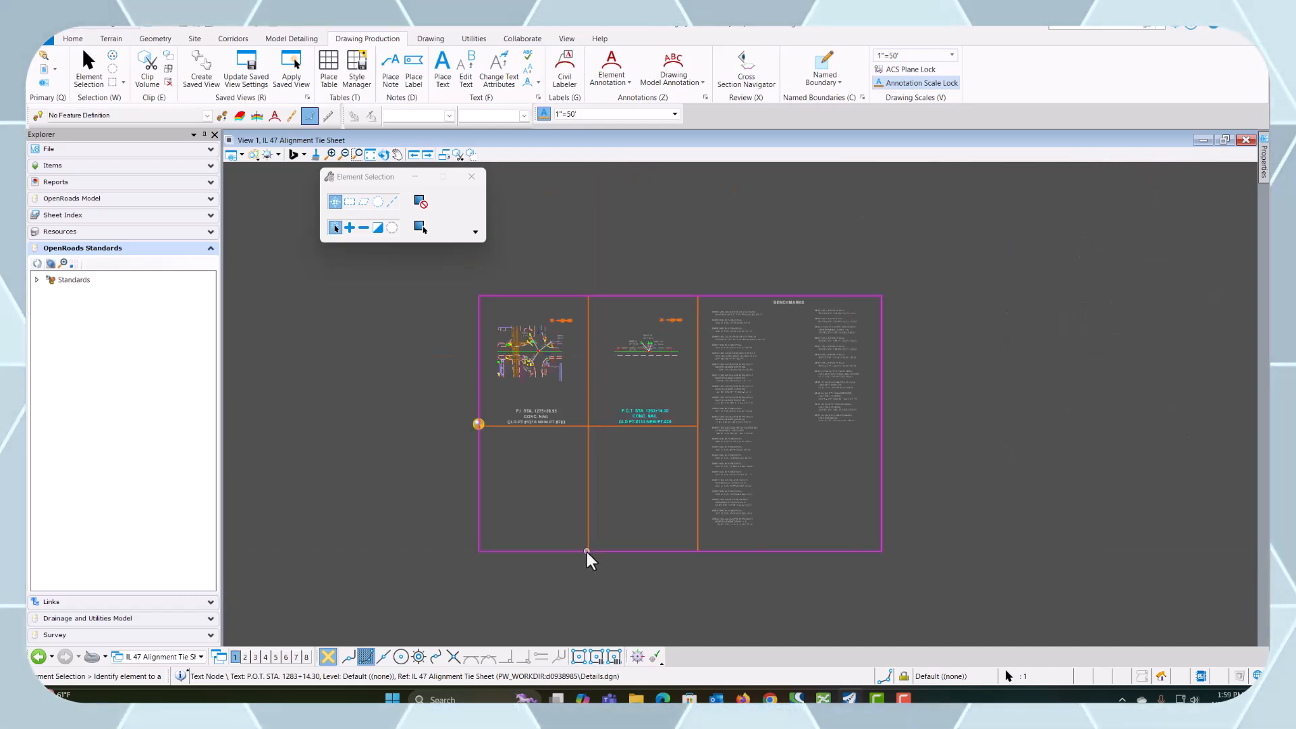
Step: Return to the IL 47 Alignment Tie Sheet sheet model and examine how its benchmark text displays
{"action": "left_click", "coordinate": [198, 657]}
{"action": "left_click", "coordinate": [162, 563]}
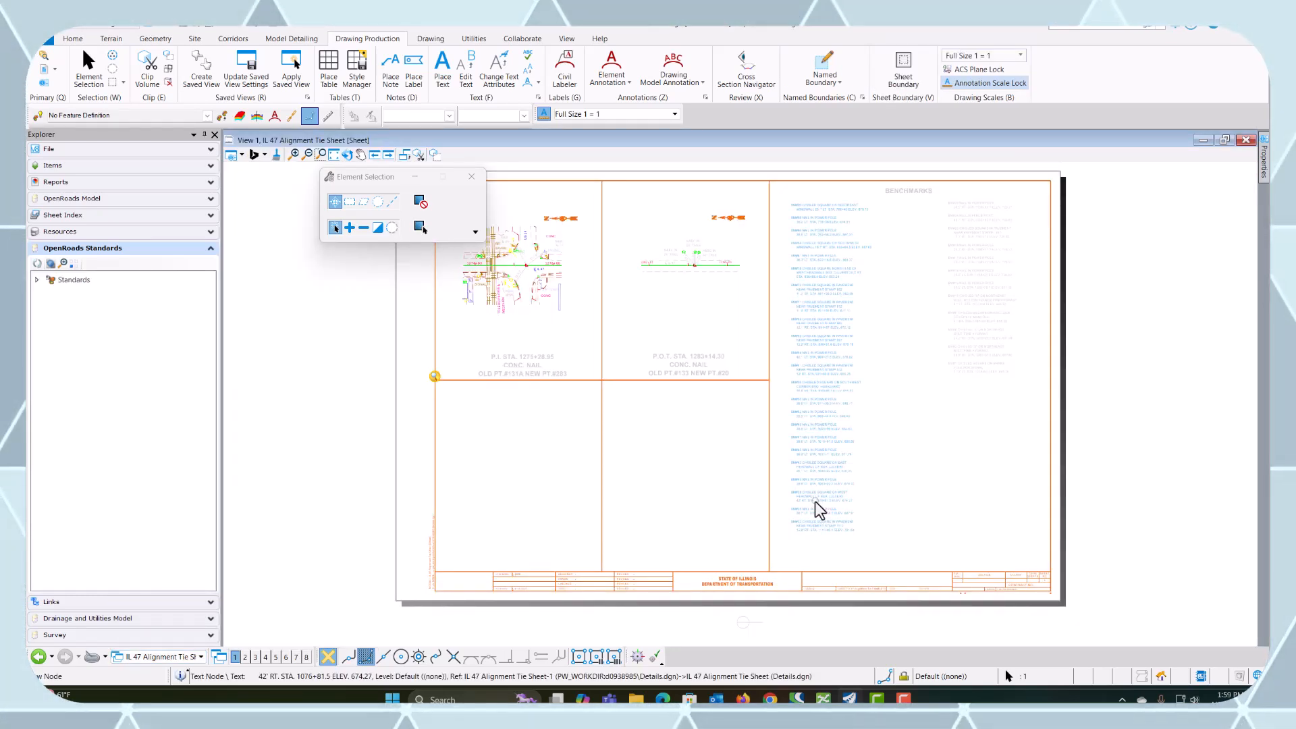
{"action": "mouse_move", "coordinate": [815, 501]}
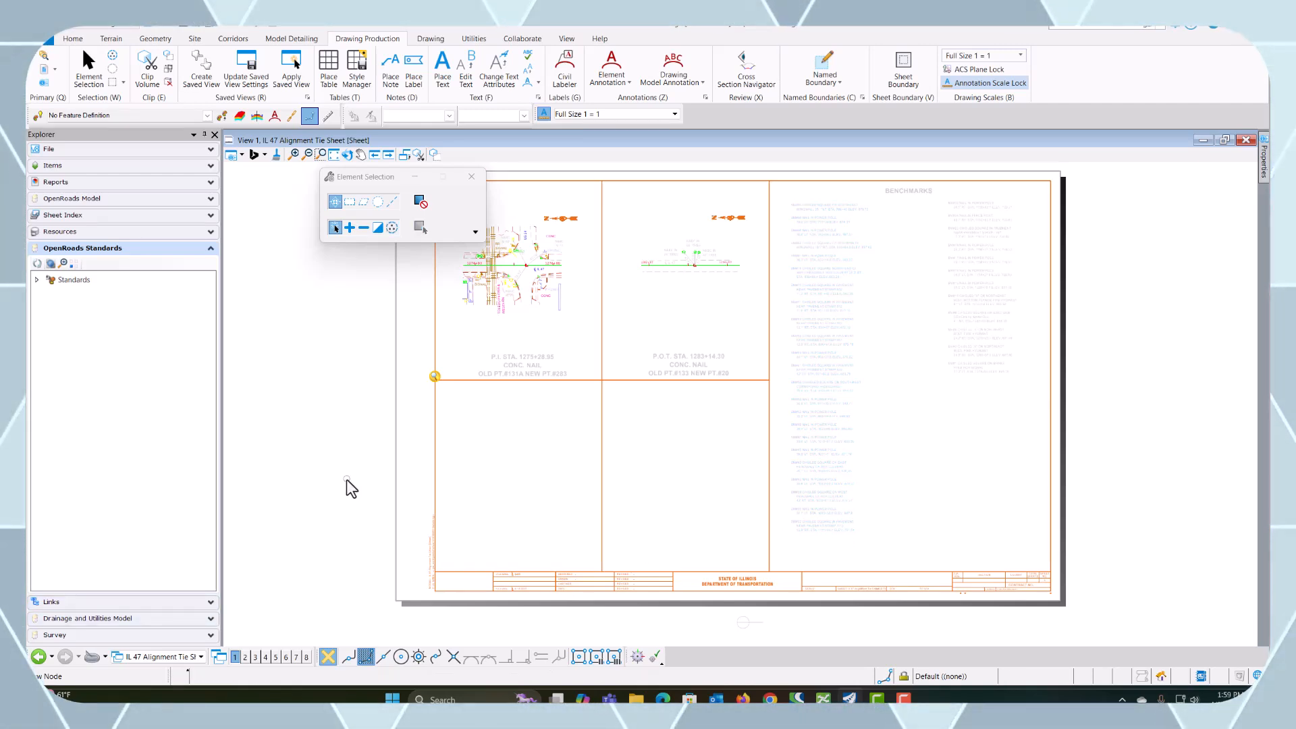
{"action": "scroll", "coordinate": [817, 476], "scroll_direction": "down", "scroll_amount": 4}
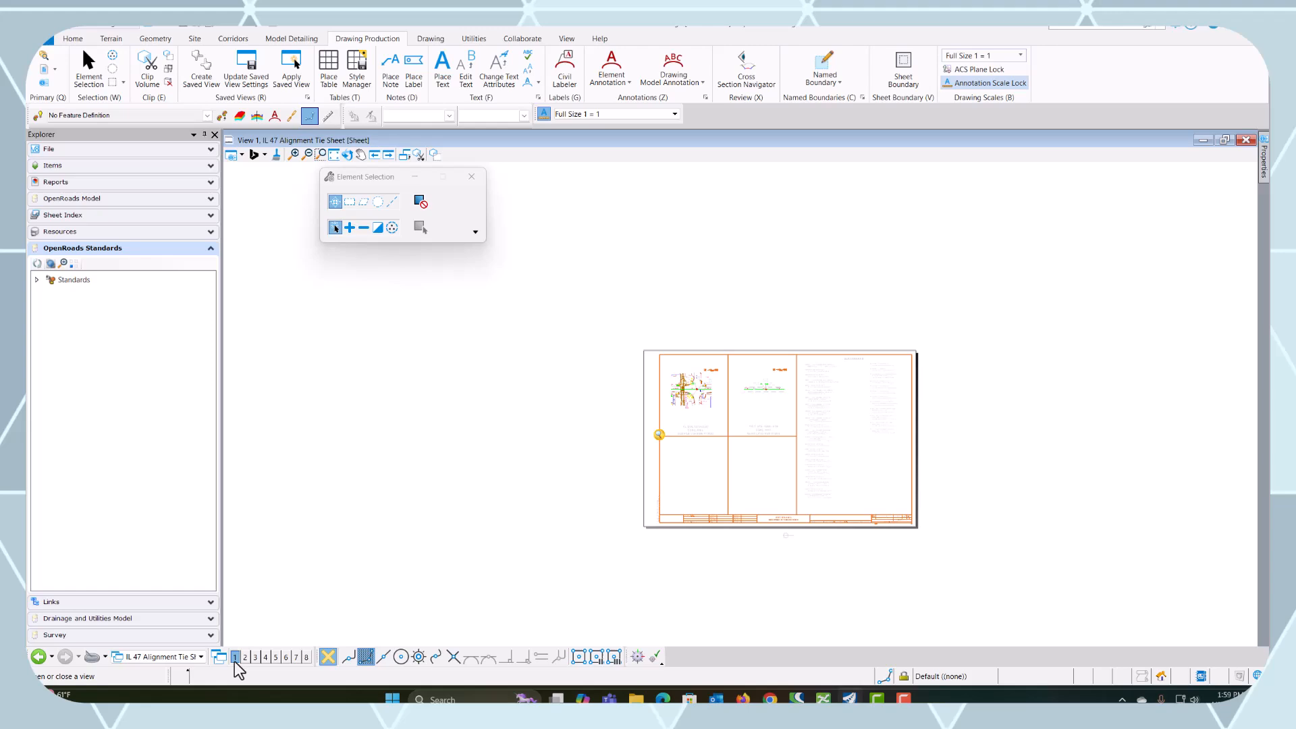
Step: Switch to the Default model and set the color of the first benchmark text column to white
{"action": "left_click", "coordinate": [173, 657]}
{"action": "left_click", "coordinate": [152, 549]}
{"action": "scroll", "coordinate": [692, 589], "scroll_direction": "down", "scroll_amount": 2}
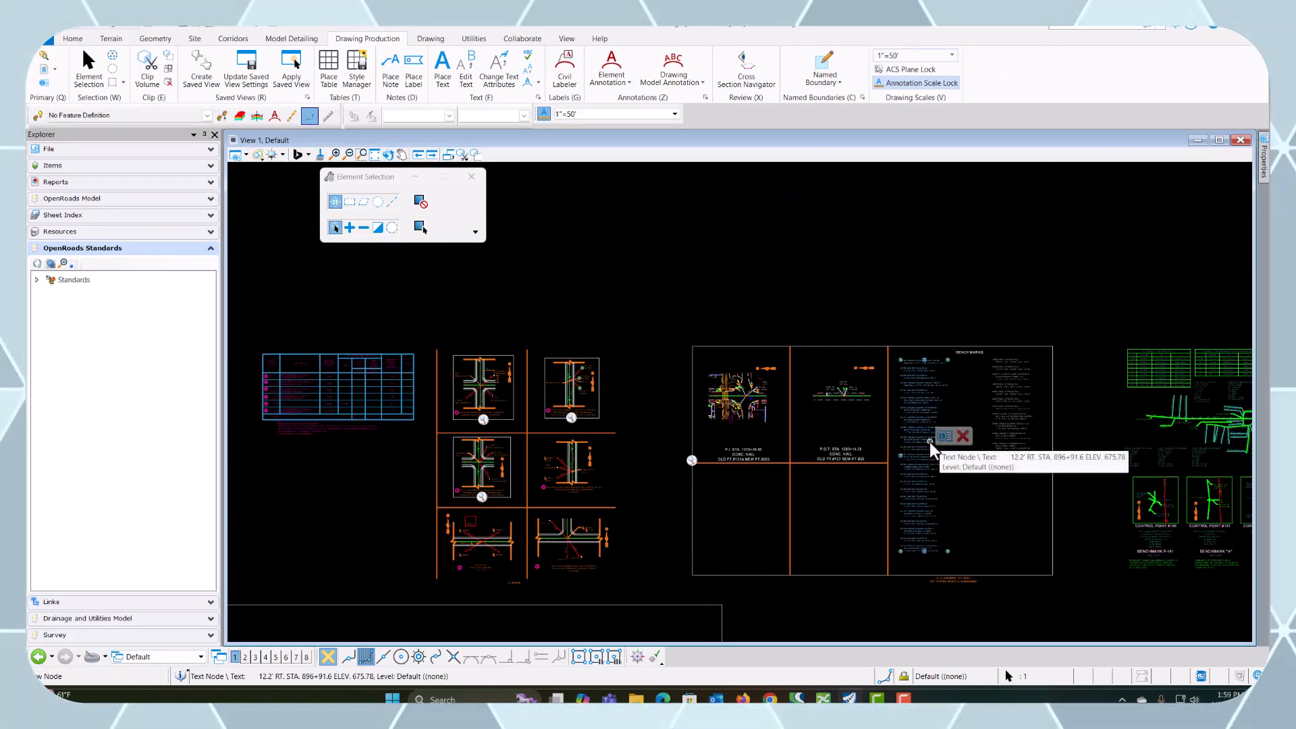
{"action": "left_click", "coordinate": [945, 437]}
{"action": "mouse_move", "coordinate": [1007, 324]}
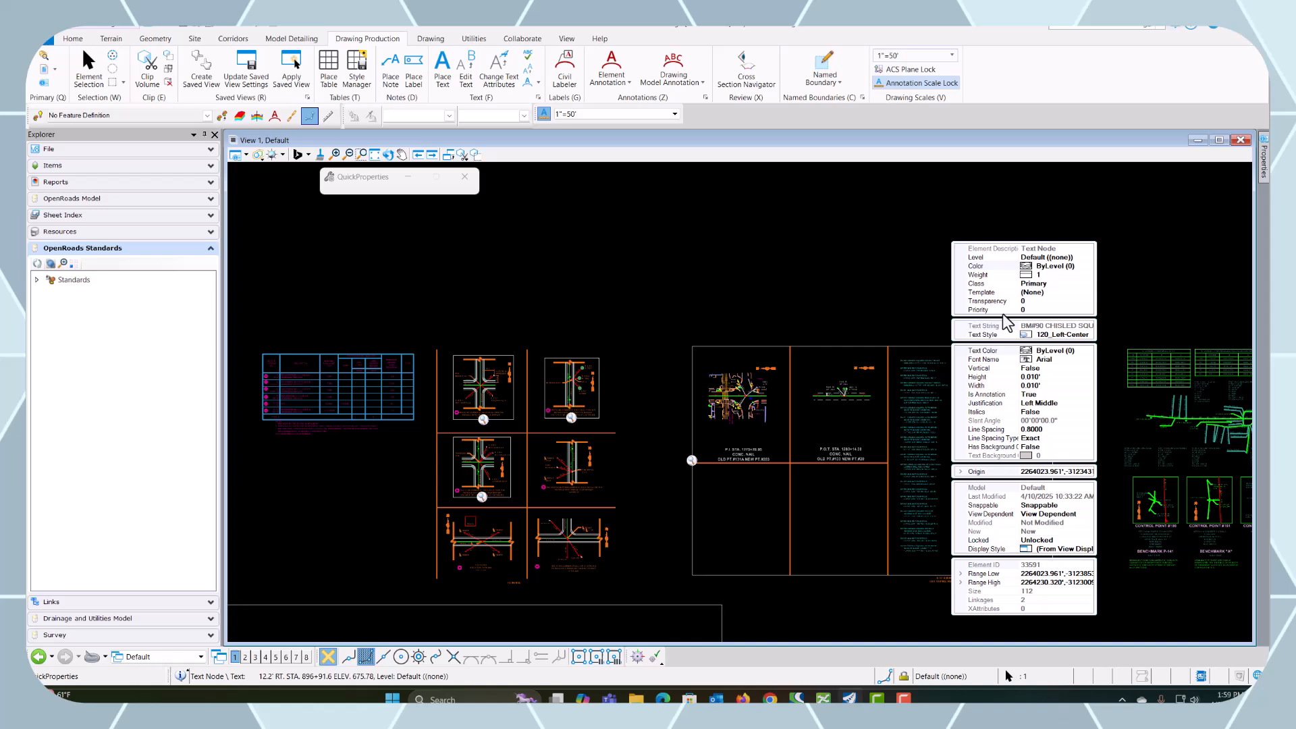
{"action": "left_click", "coordinate": [1088, 267]}
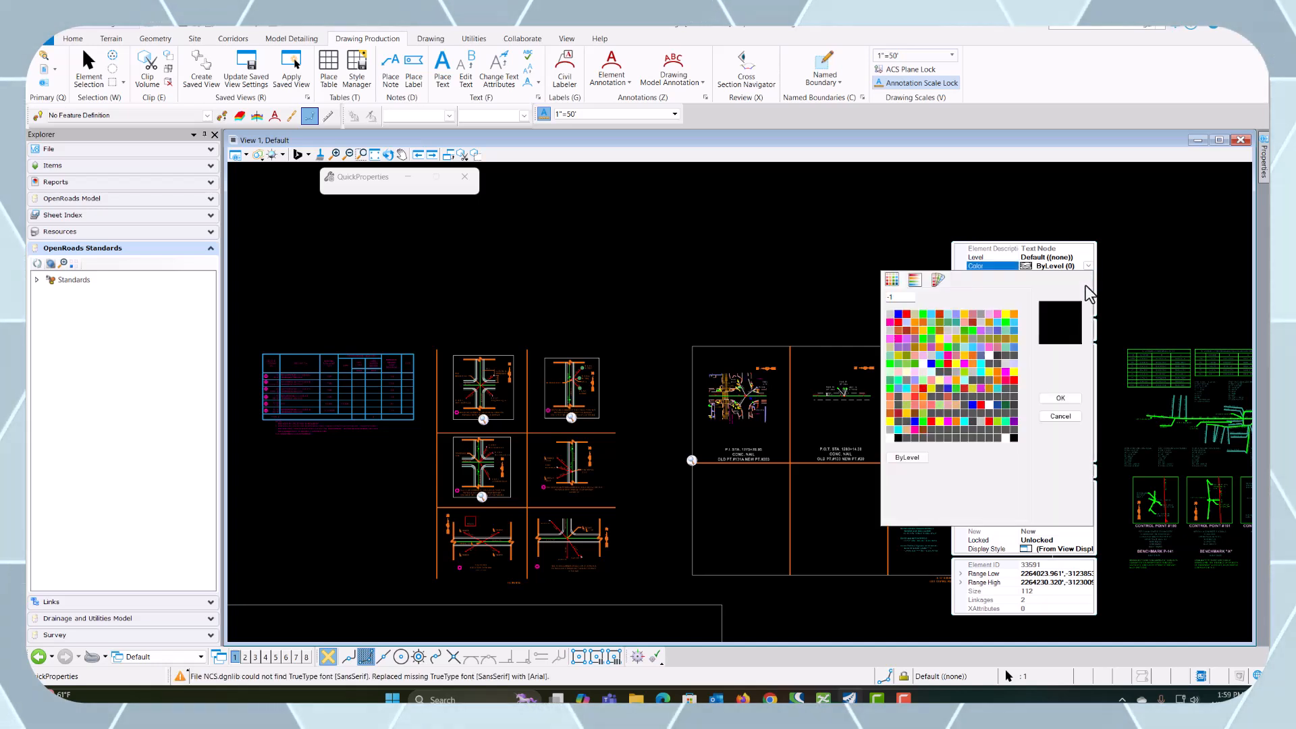
{"action": "double_click", "coordinate": [1005, 438]}
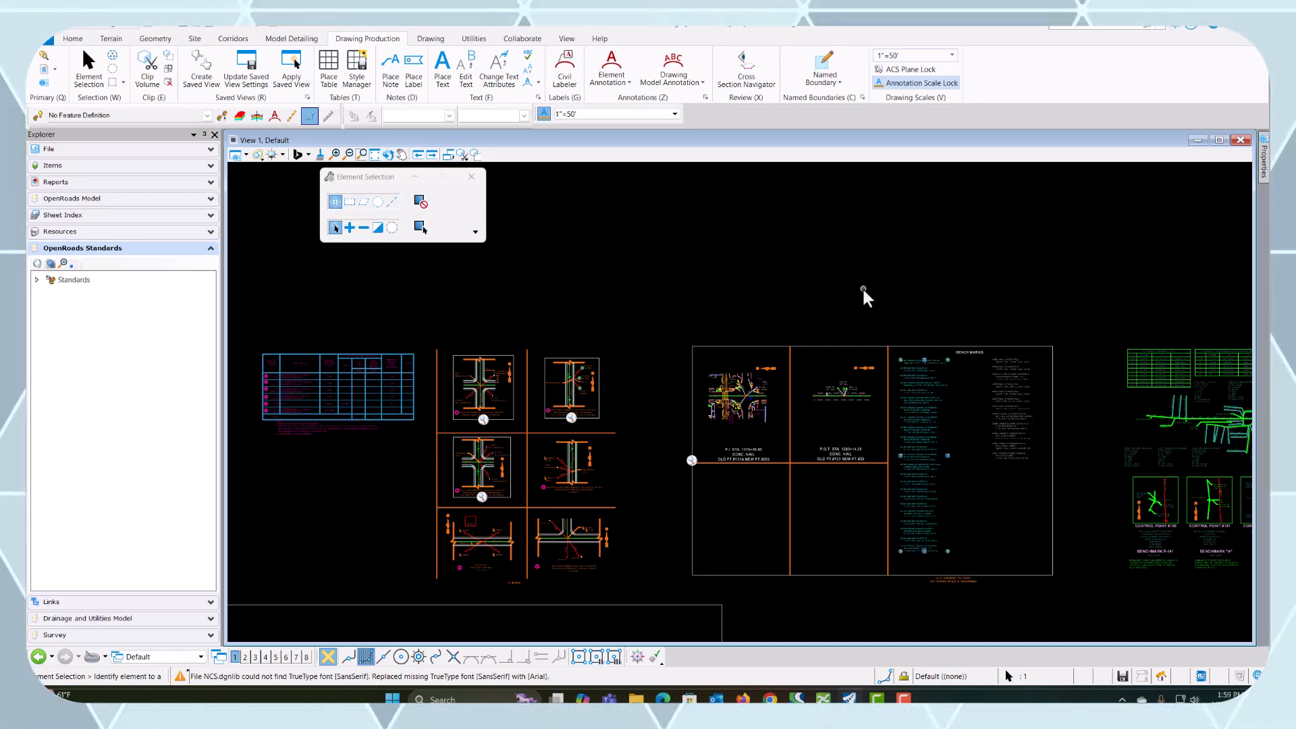
Step: Set the color of the second, shorter benchmark text column to white
{"action": "left_click", "coordinate": [999, 382]}
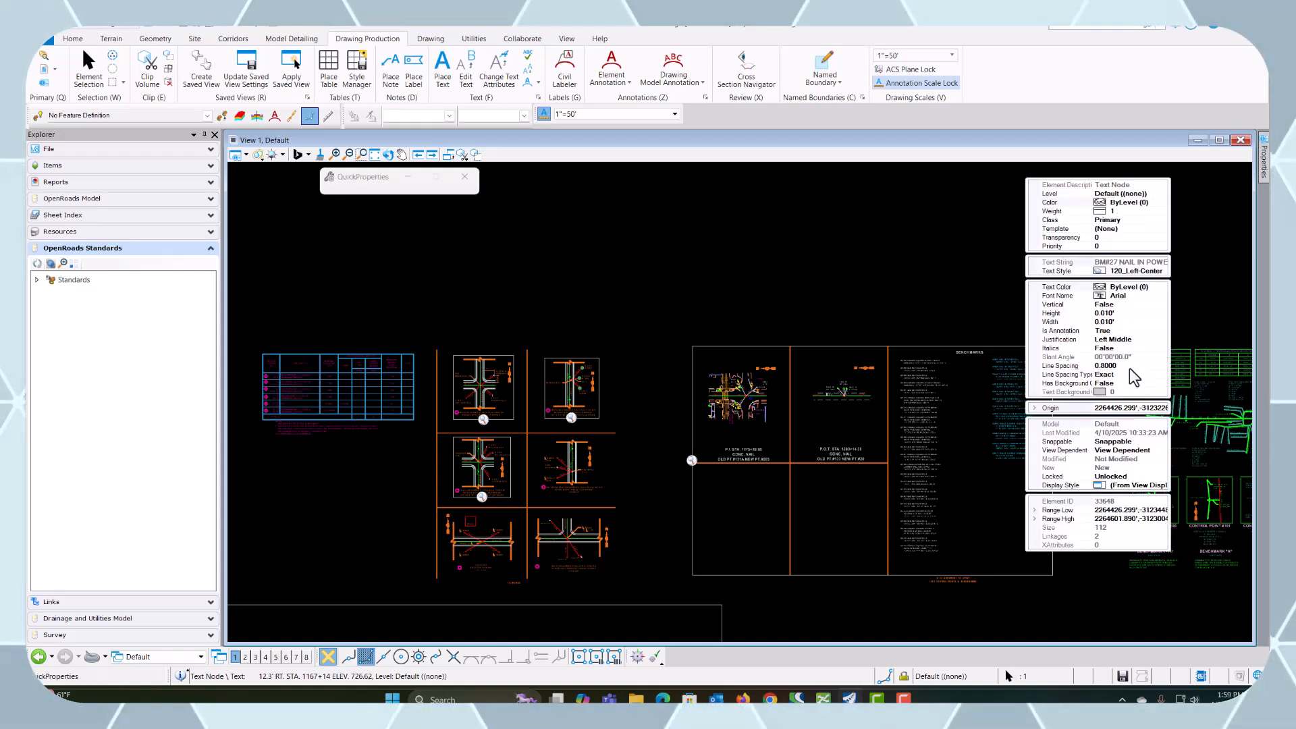
{"action": "left_click", "coordinate": [1157, 211]}
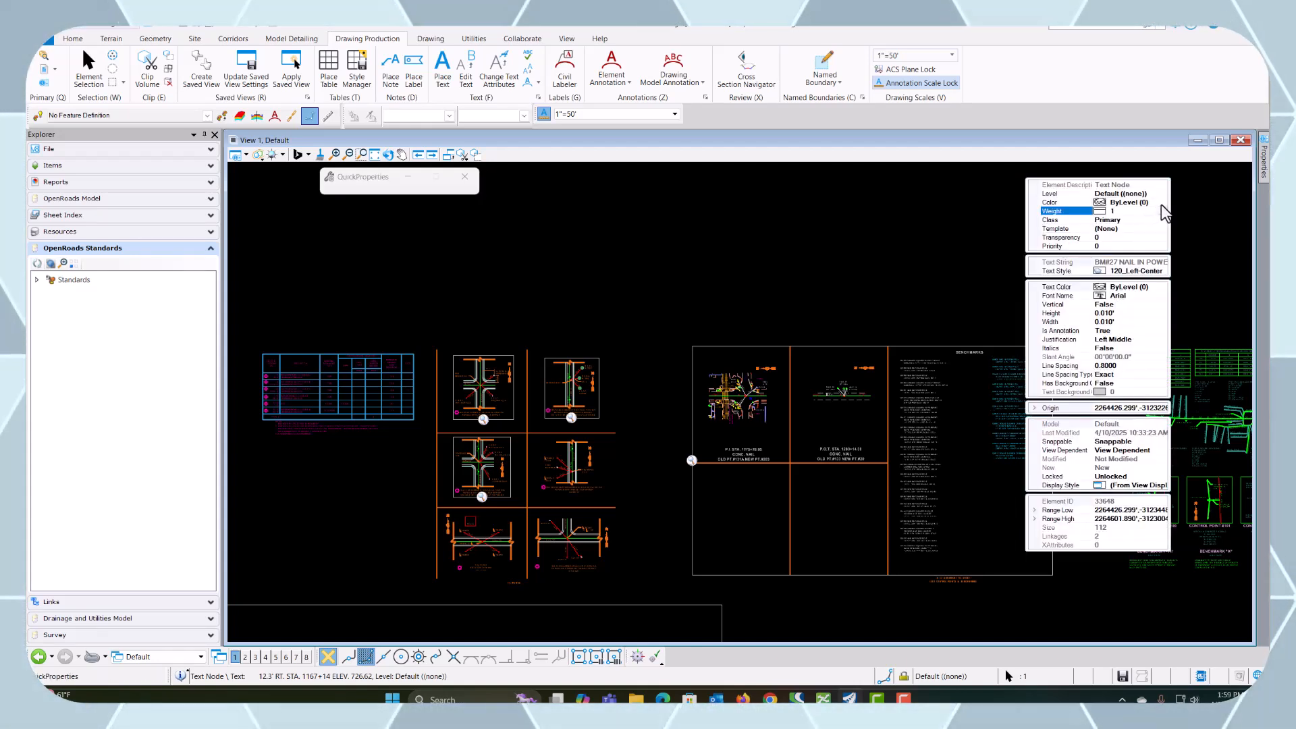
{"action": "left_click", "coordinate": [1162, 202]}
{"action": "left_click", "coordinate": [1078, 374]}
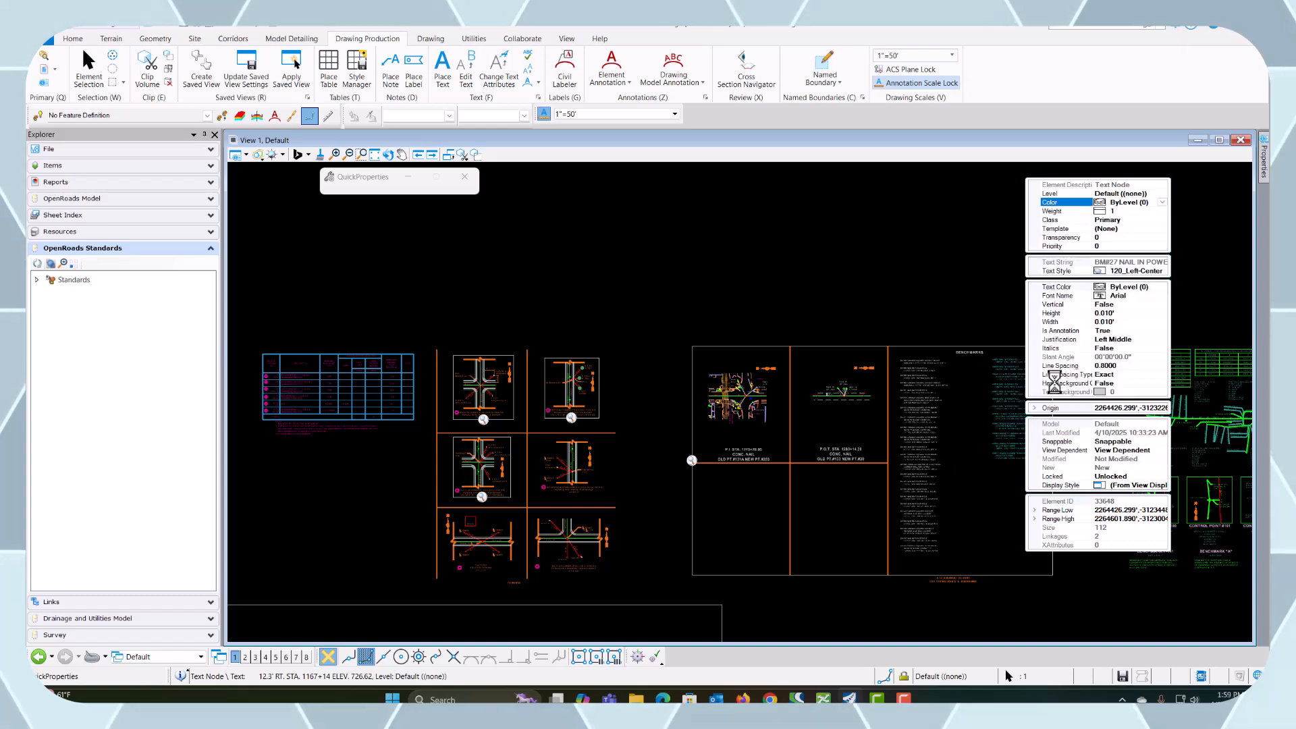
Step: Set the color of the BENCHMARKS heading to white and clear the selection
{"action": "left_click", "coordinate": [965, 353]}
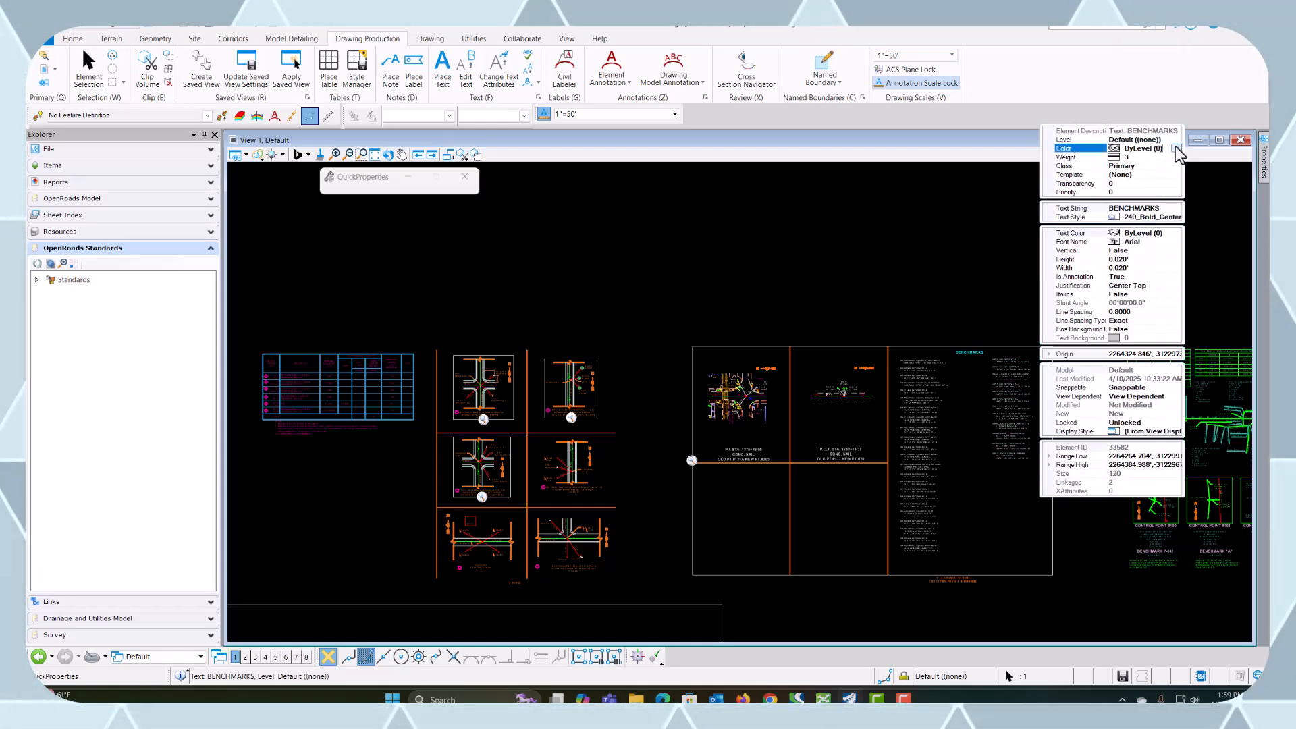
{"action": "left_click", "coordinate": [1161, 148]}
{"action": "left_click", "coordinate": [1090, 322]}
{"action": "left_click", "coordinate": [825, 264]}
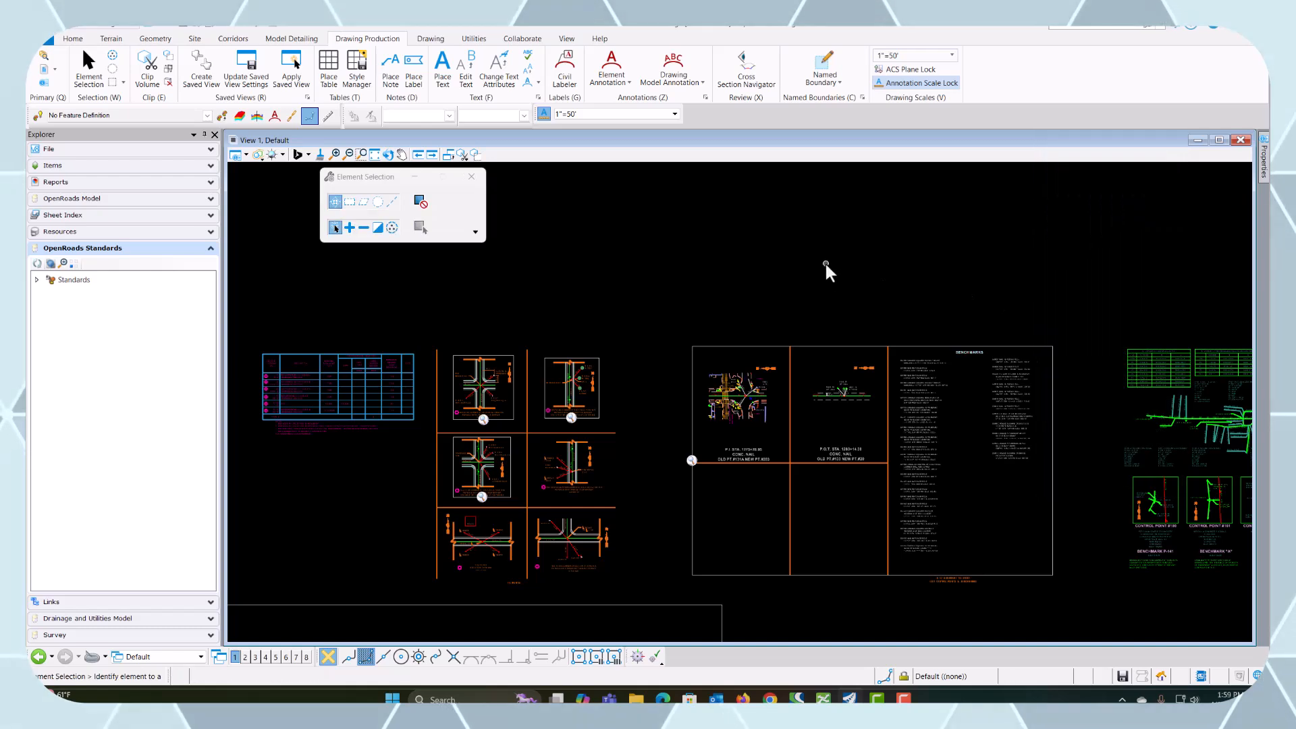
Step: Open the IL 47 Alignment Tie Sheet sheet model and check the legibility of the recolored benchmark text
{"action": "left_click", "coordinate": [134, 657]}
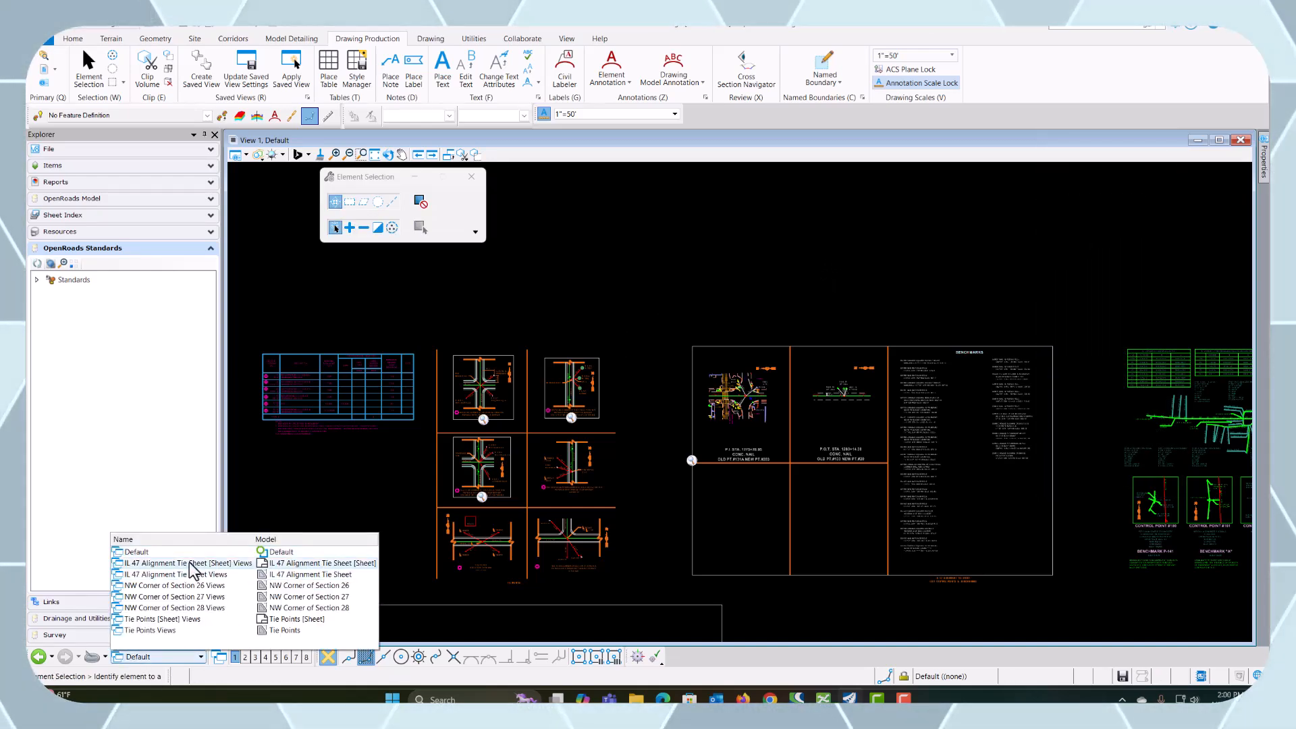
{"action": "left_click", "coordinate": [189, 562]}
{"action": "scroll", "coordinate": [841, 388], "scroll_direction": "up", "scroll_amount": 5}
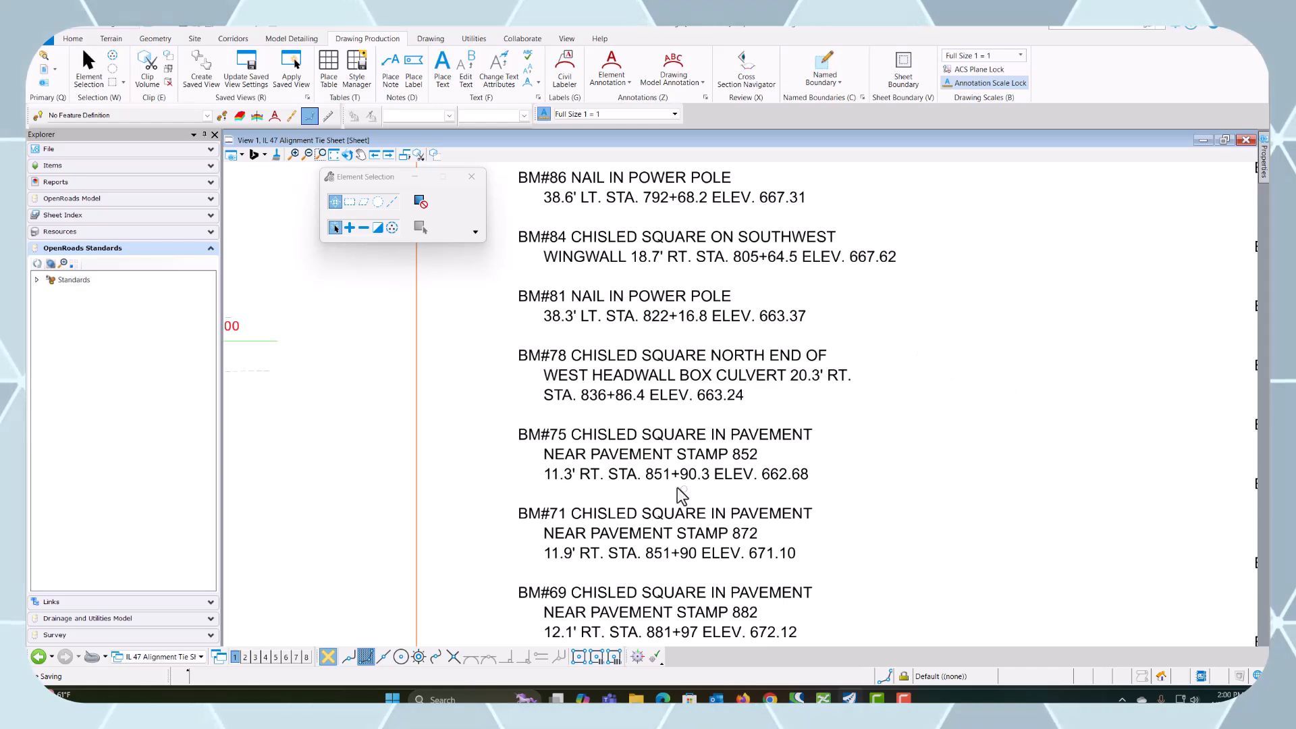
{"action": "scroll", "coordinate": [675, 459], "scroll_direction": "down", "scroll_amount": 8}
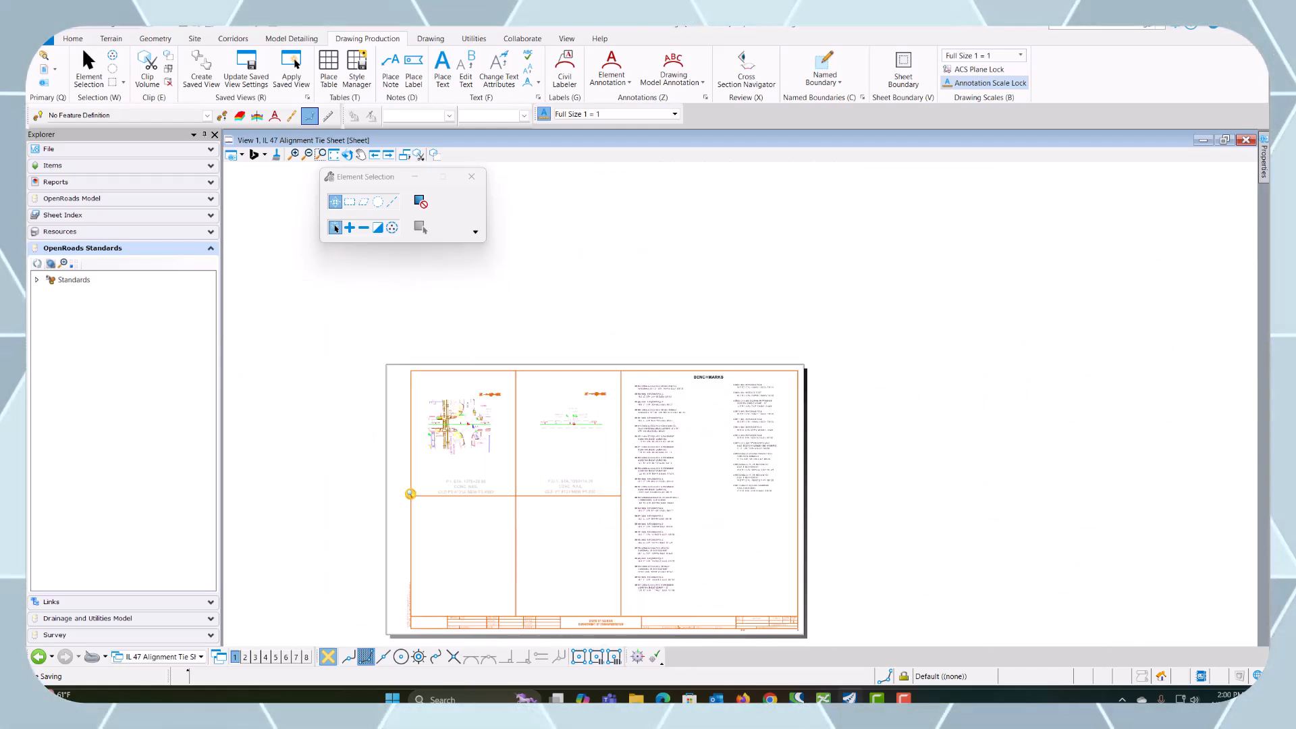
{"action": "scroll", "coordinate": [683, 330], "scroll_direction": "down", "scroll_amount": 1}
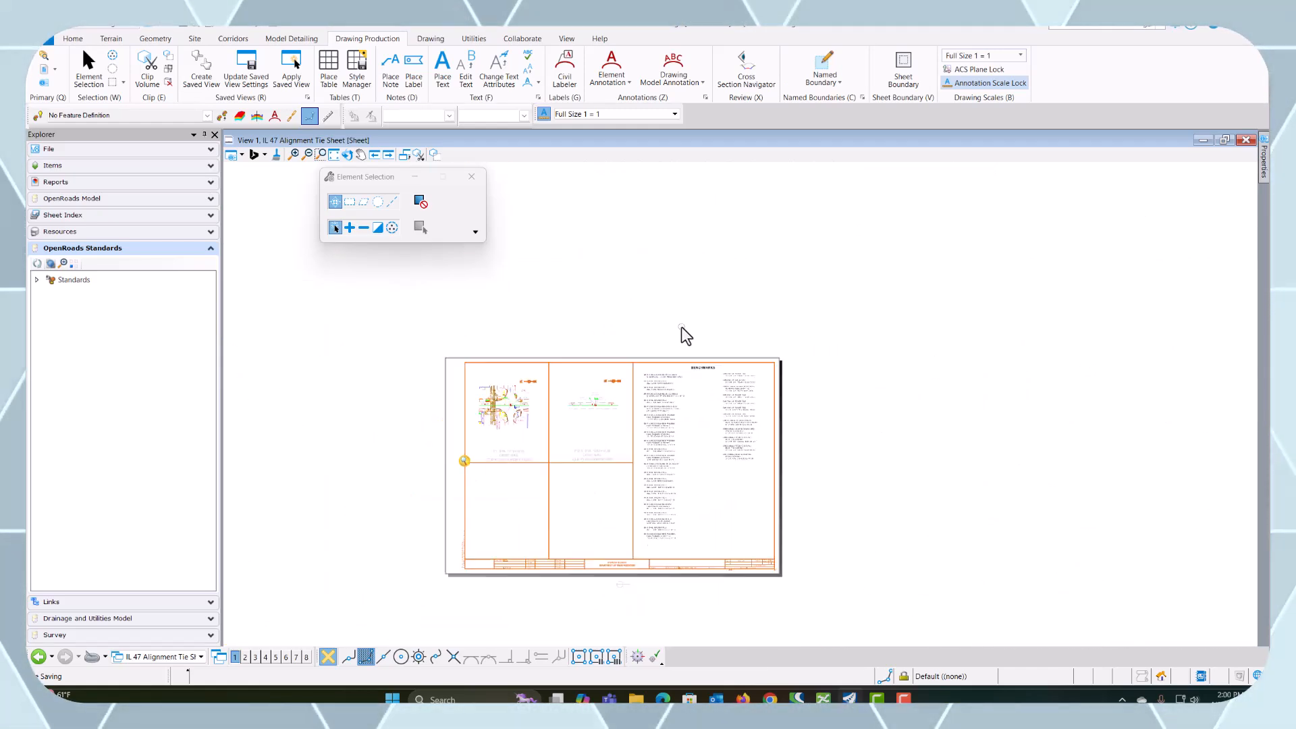